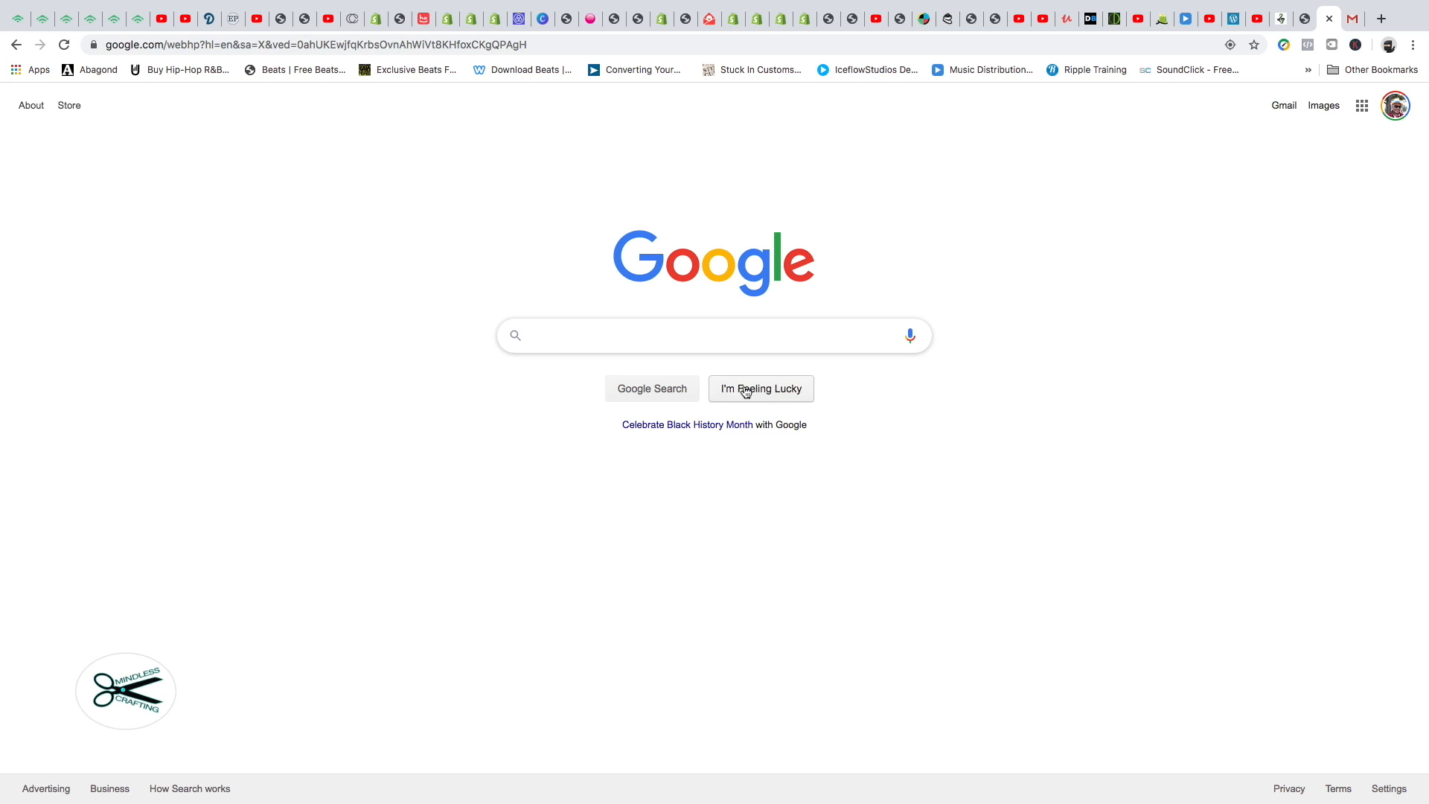
Step: Search Google for Openoffice and open the Download page of the official Apache OpenOffice site
left_click(595, 335)
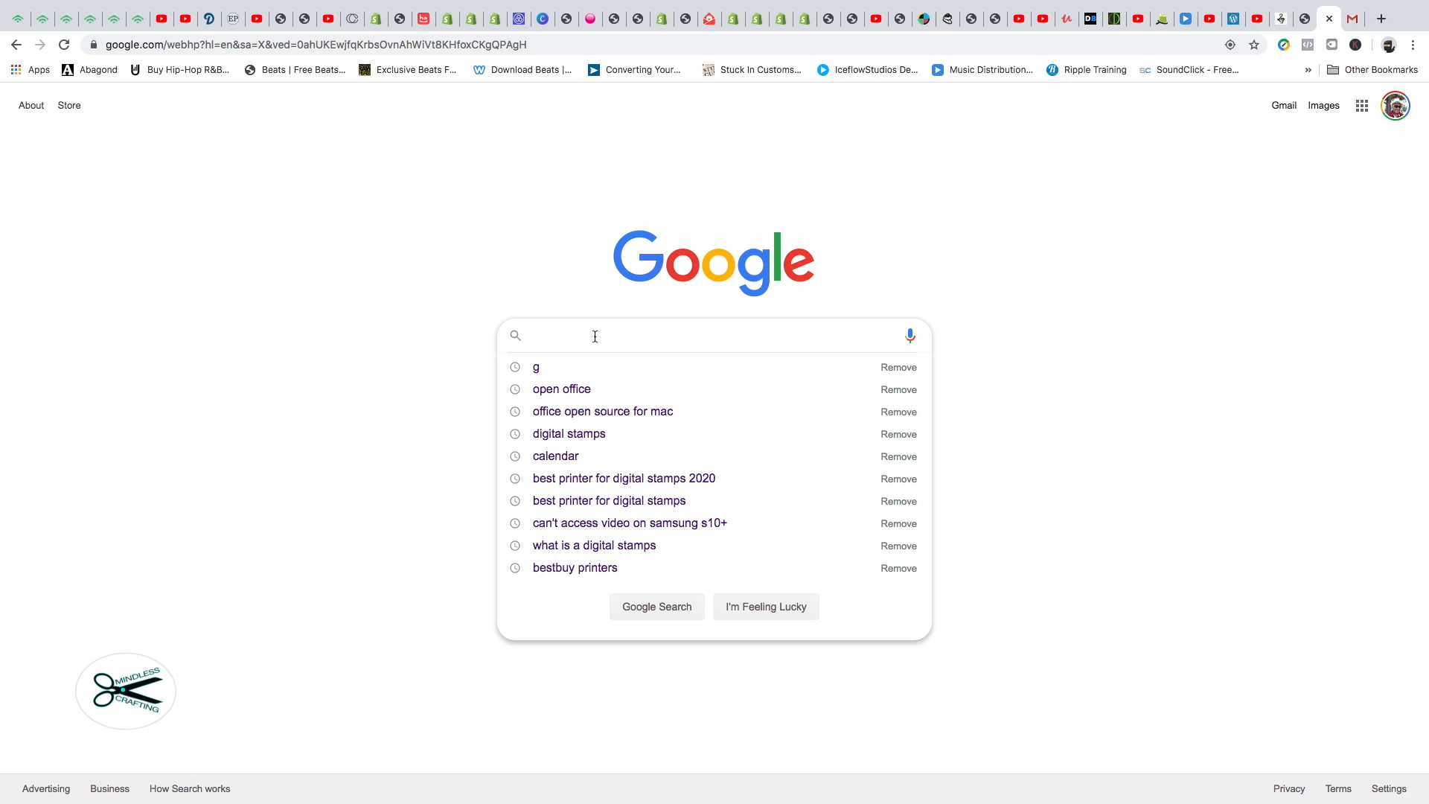
type("Openoffice")
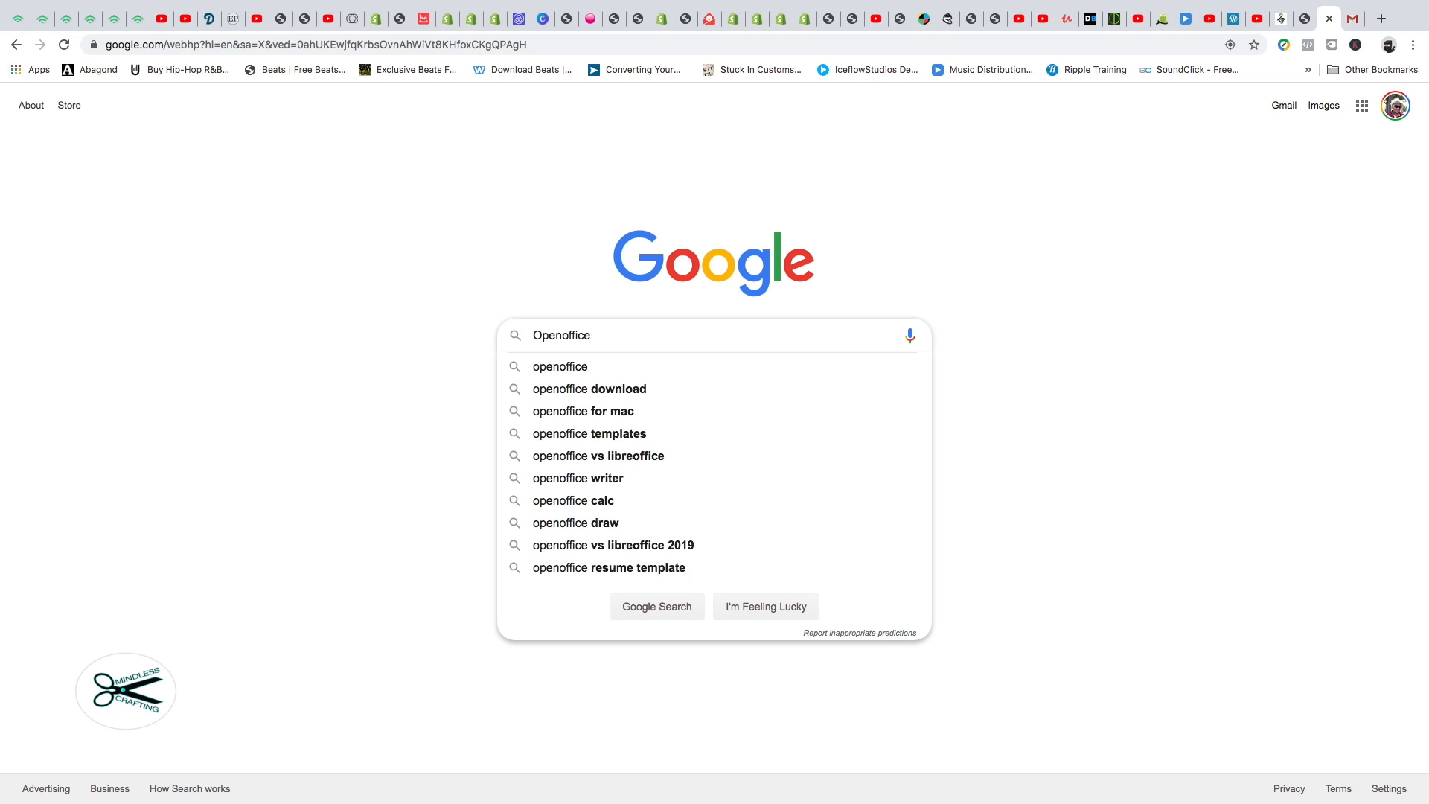
key("Return")
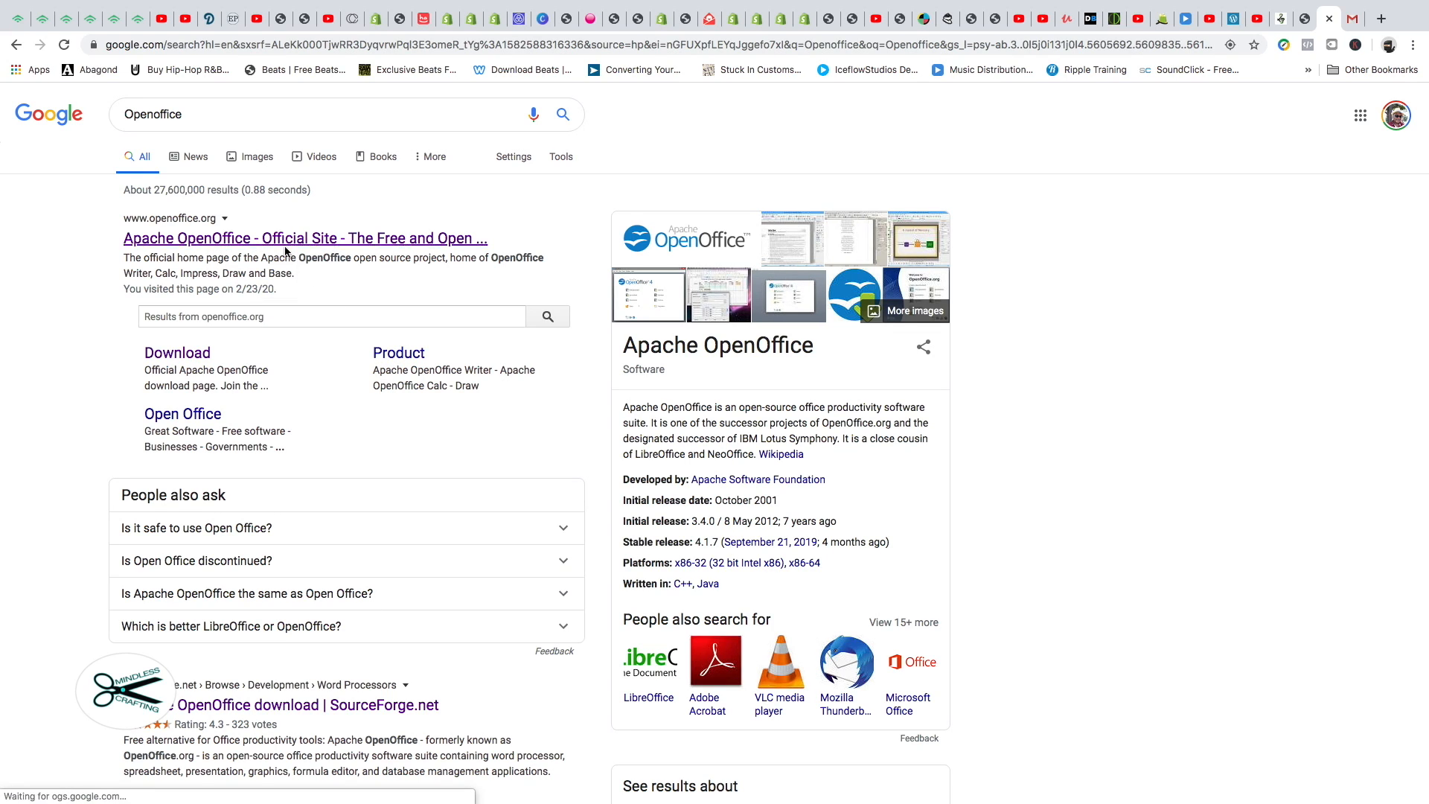
left_click(184, 360)
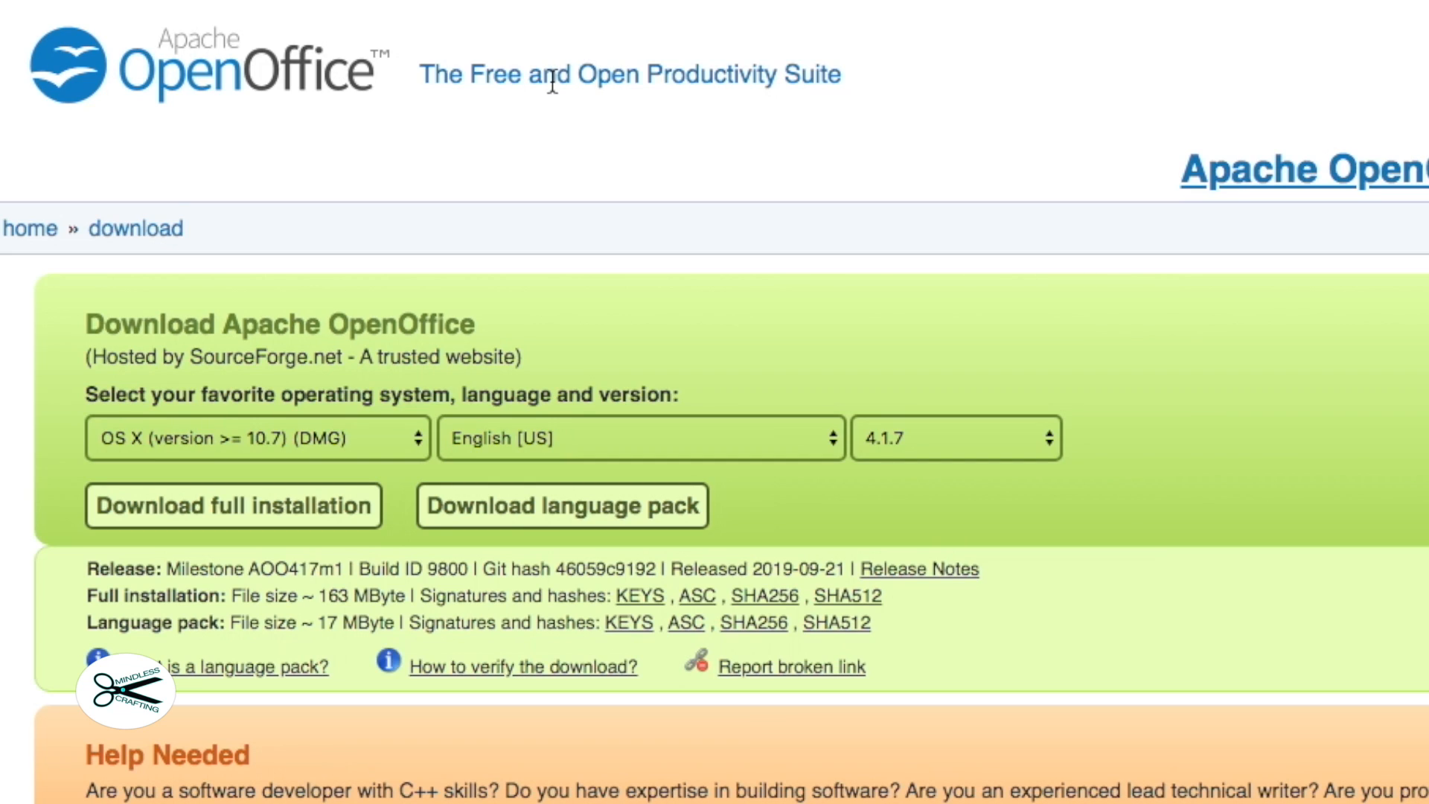
Step: Examine the operating system choices offered for the Apache OpenOffice download, then leave the download page
left_click(310, 438)
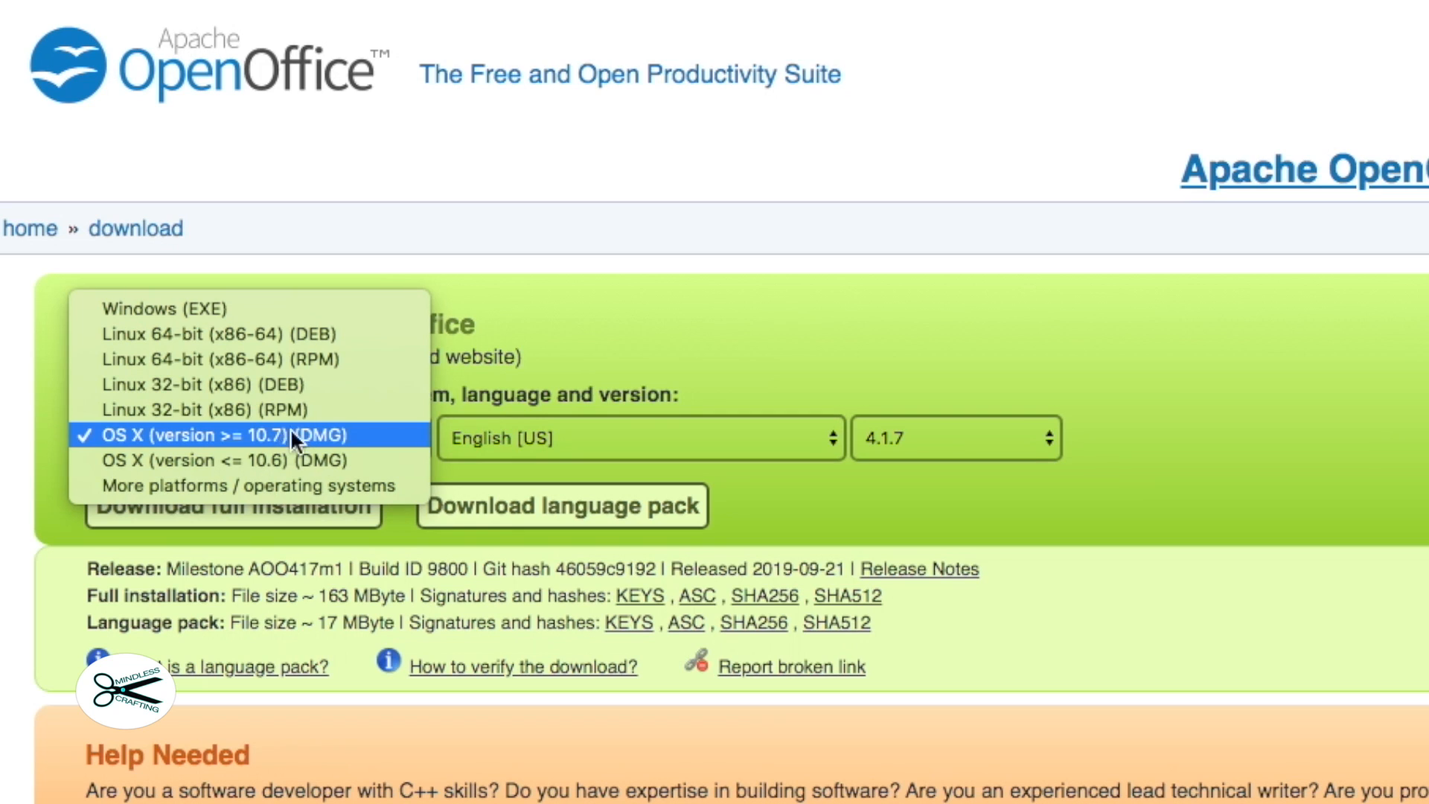
left_click(444, 163)
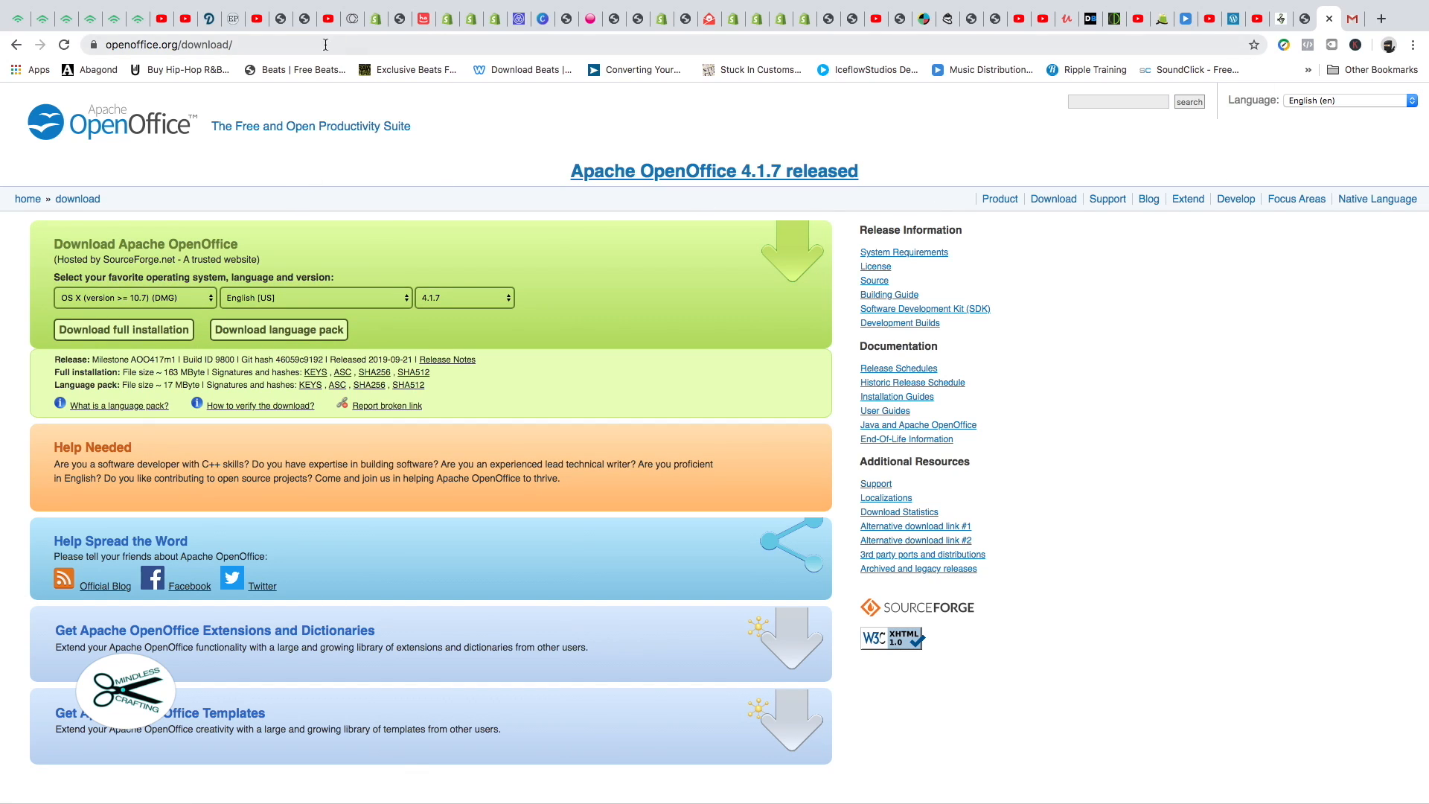
left_click(15, 47)
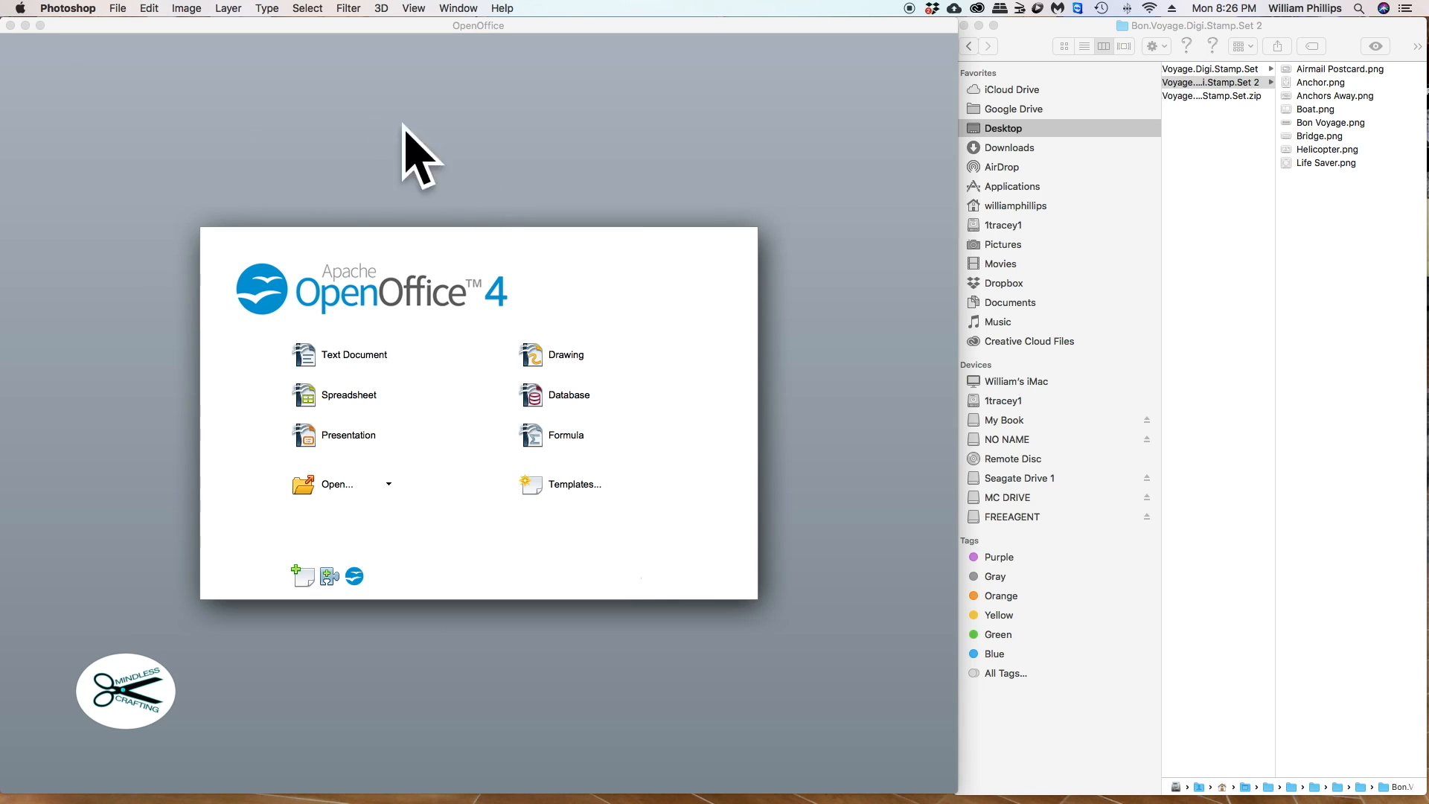
Step: Switch to OpenOffice, fit its start window beside the Finder window, and create a new Drawing document
left_click(41, 25)
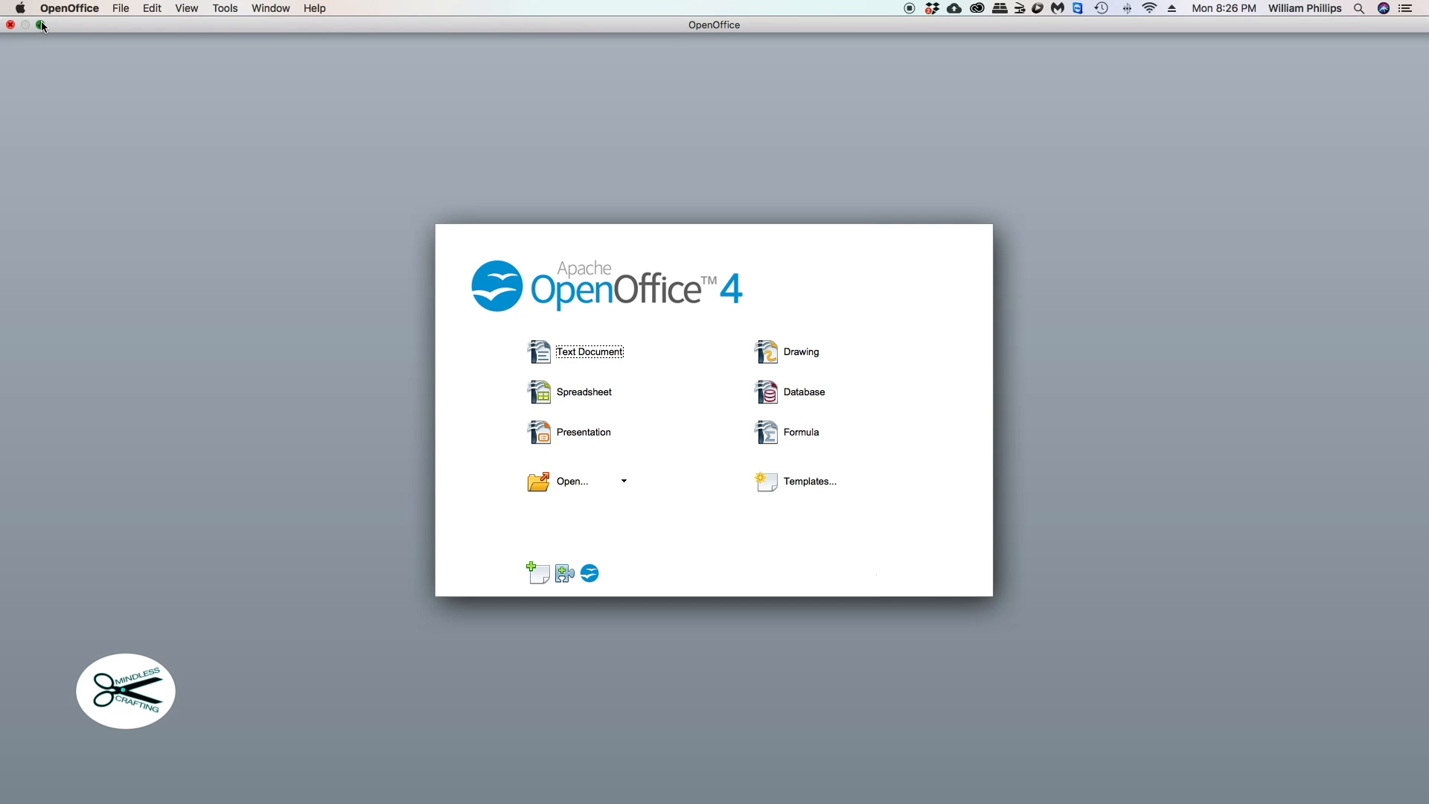
left_click(41, 25)
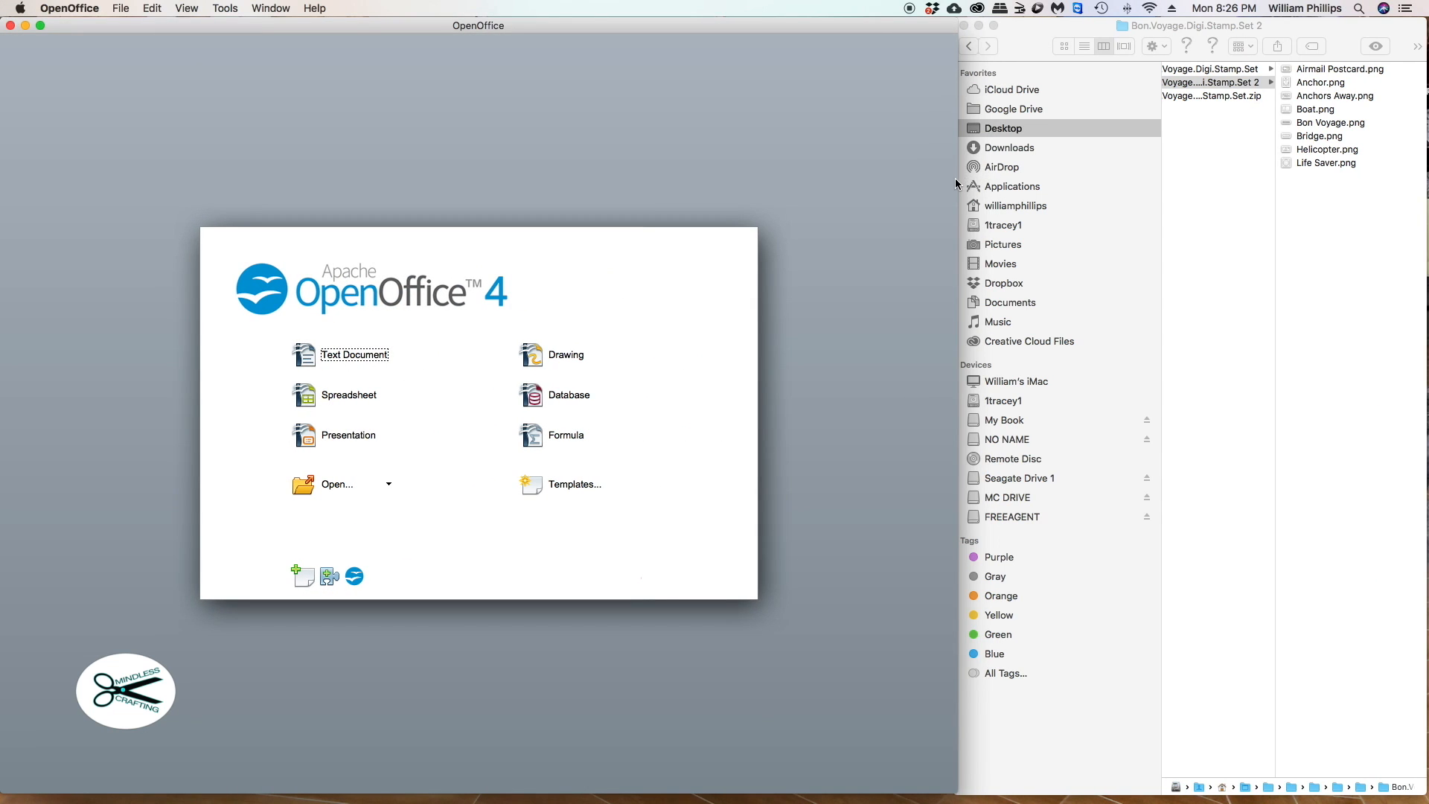
mouse_move(959, 180)
left_mouse_down()
mouse_move(1228, 188)
mouse_move(919, 186)
mouse_move(957, 183)
left_mouse_up()
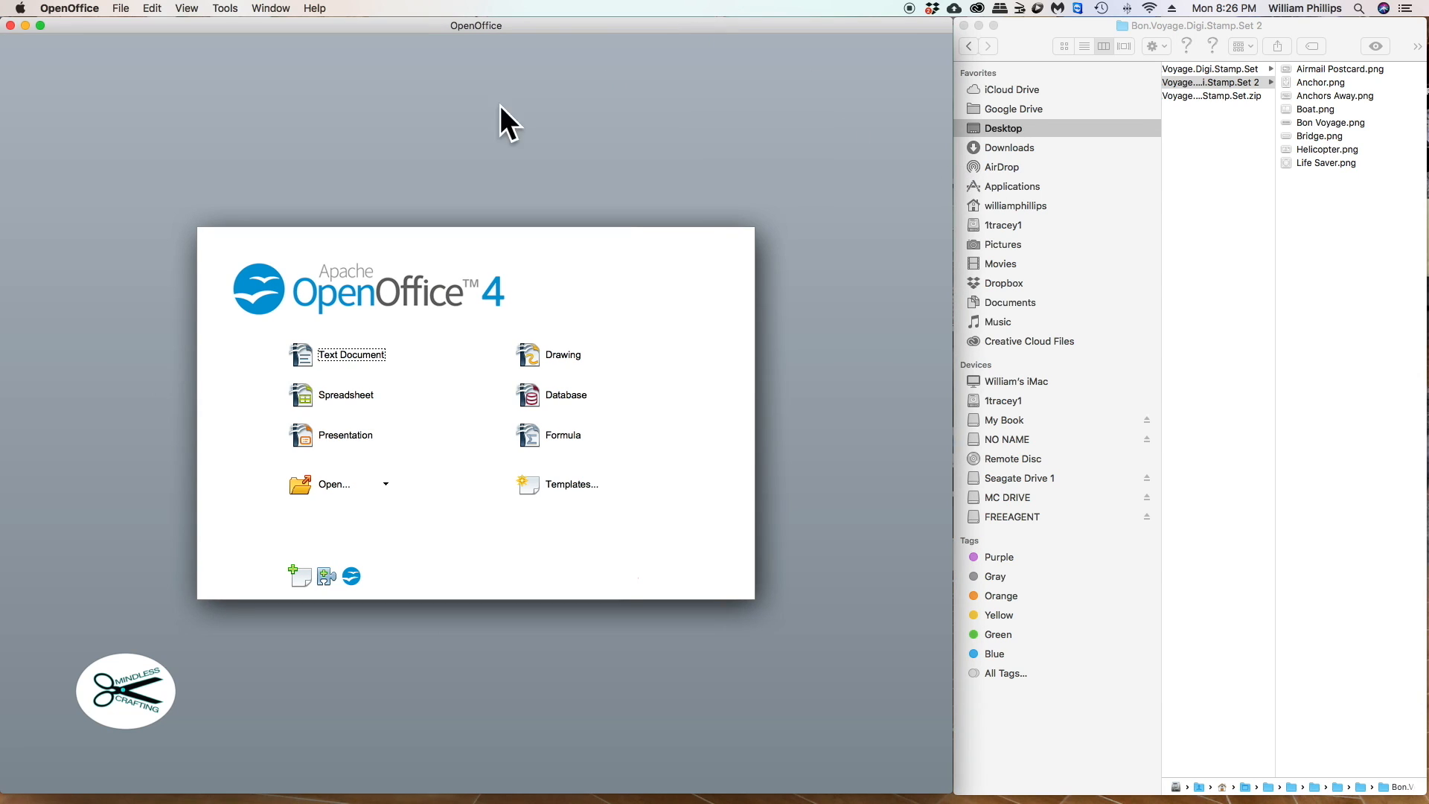
left_click(1046, 37)
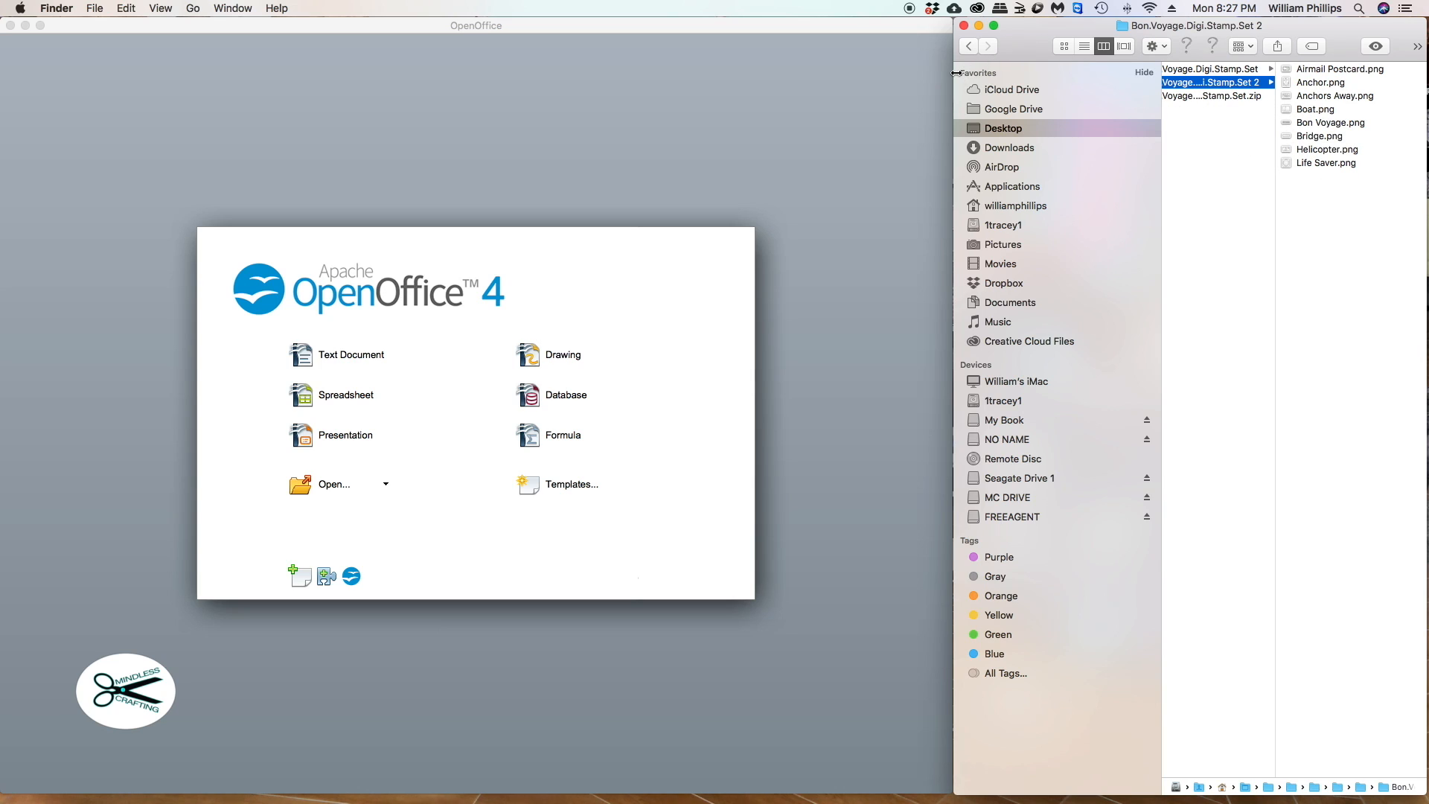
mouse_move(957, 72)
left_mouse_down()
mouse_move(861, 70)
mouse_move(979, 64)
mouse_move(953, 66)
left_mouse_up()
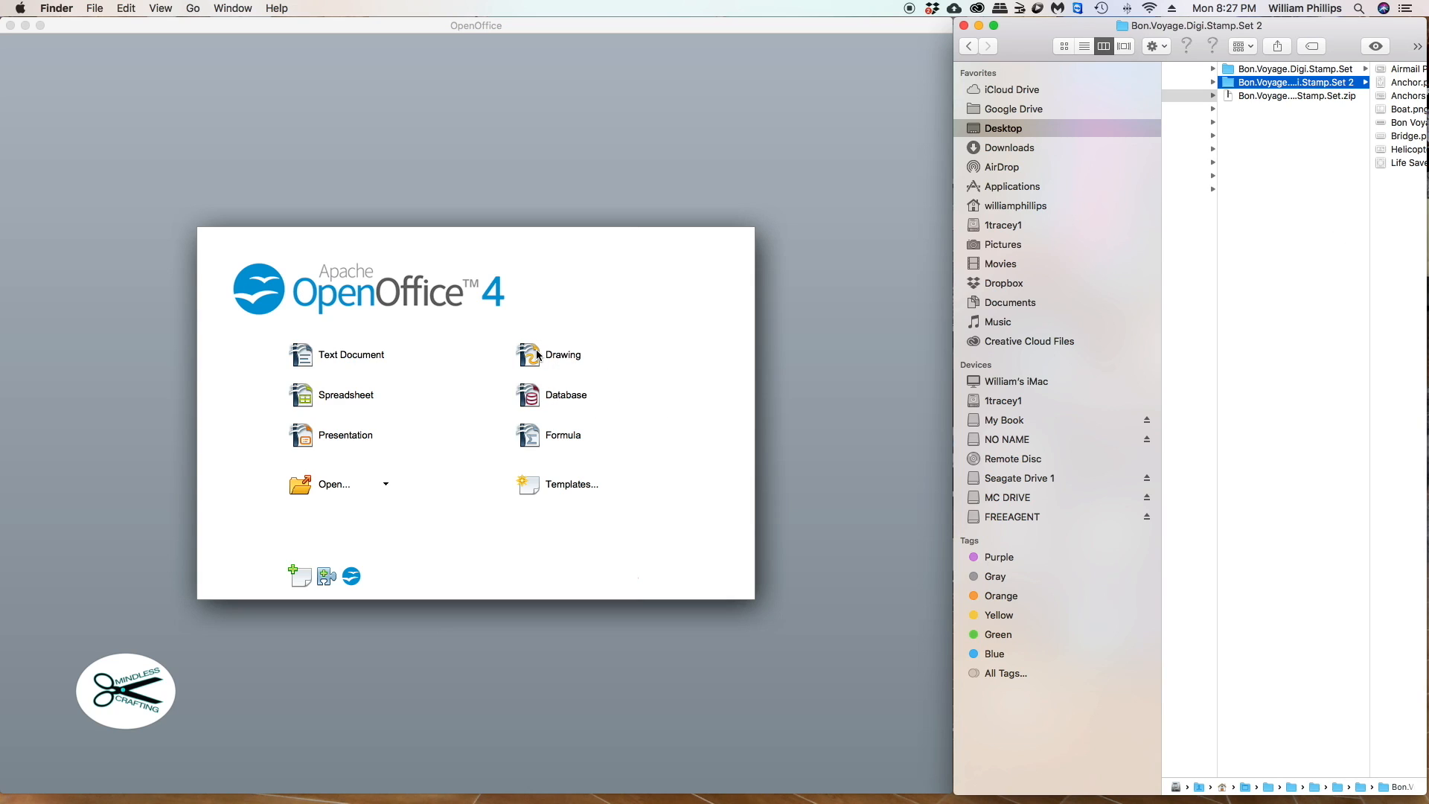
left_click(565, 355)
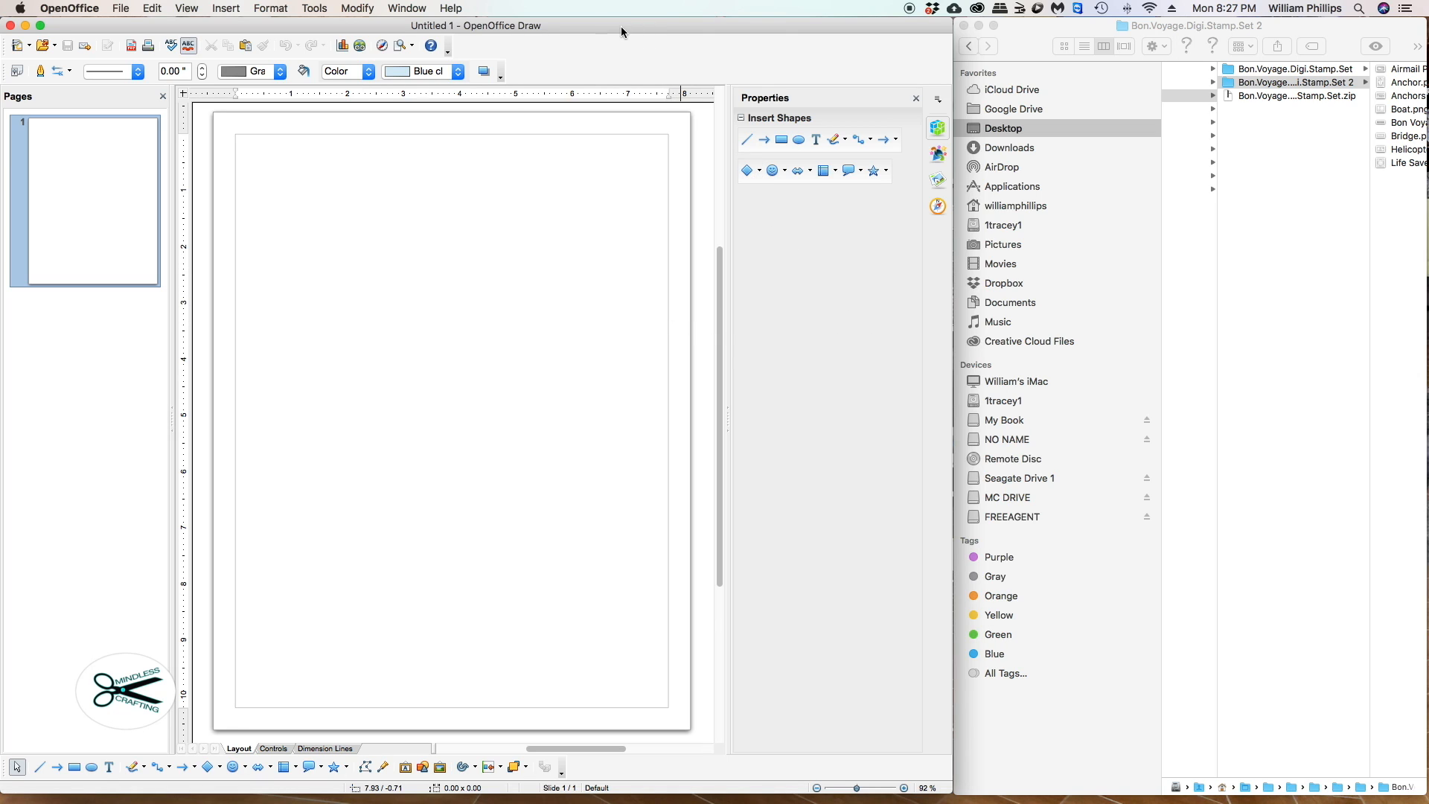
Step: In Finder, move the existing Digital Goodies folder inside the Travel folder to the Trash
left_click(1048, 30)
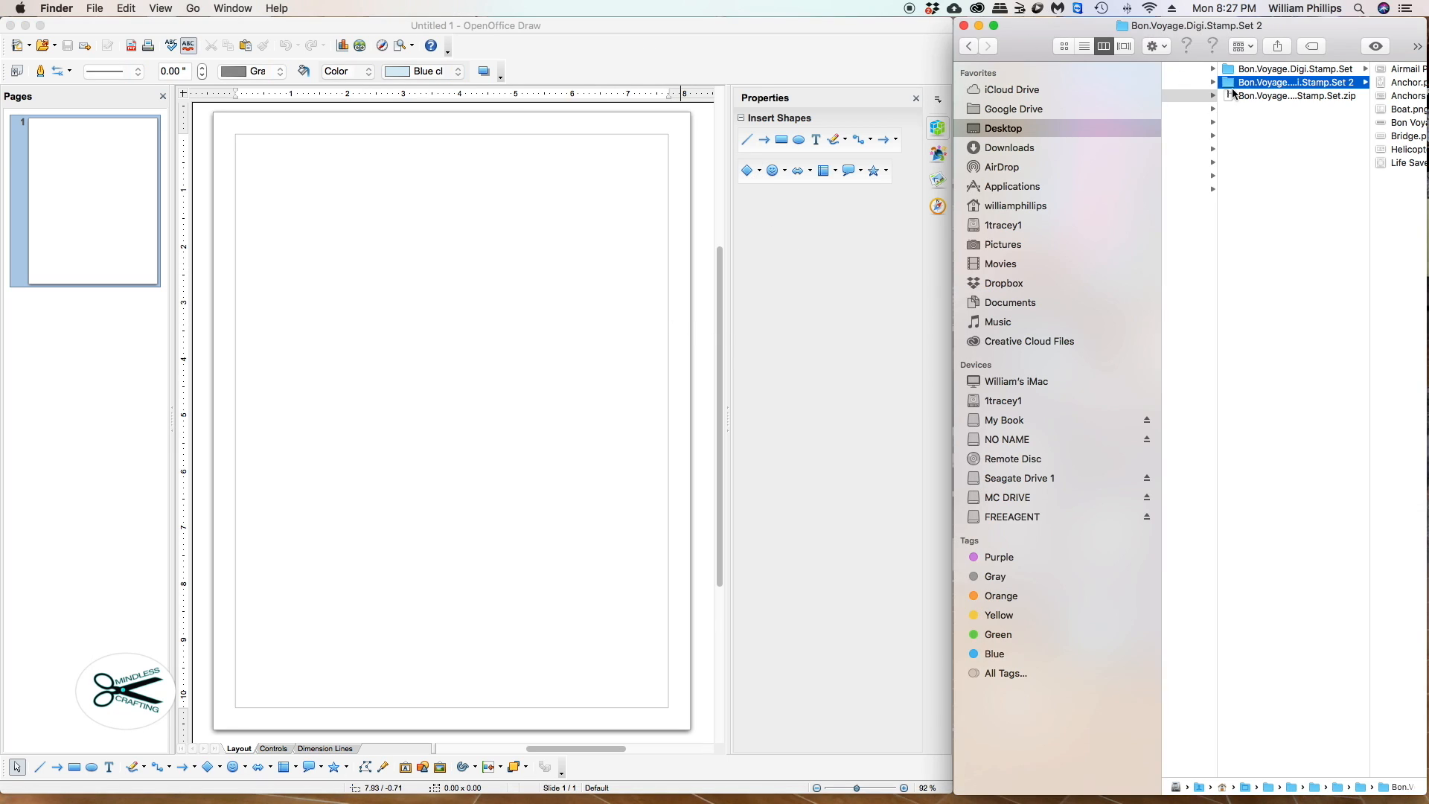
scroll(1191, 180, "right", 3)
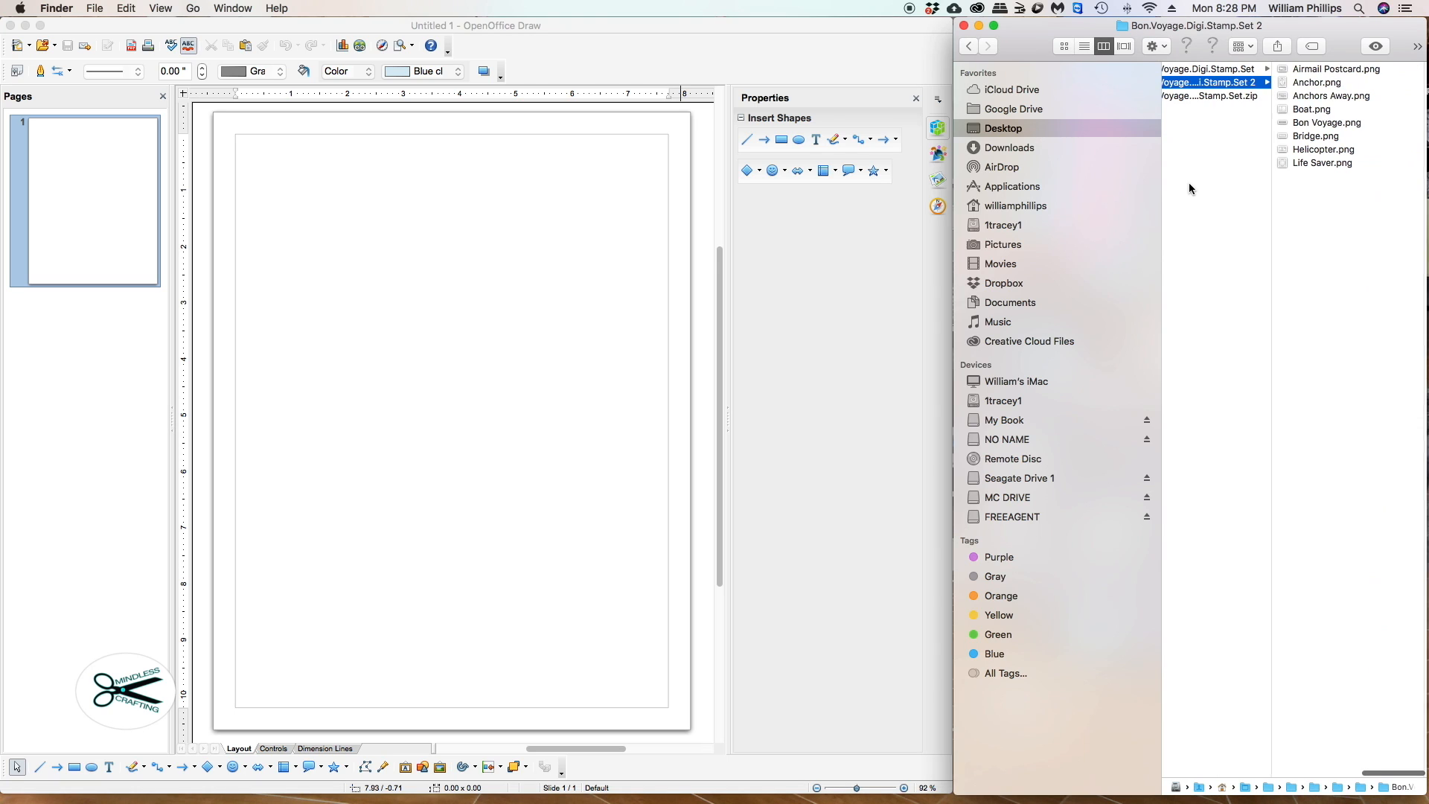
scroll(1210, 137, "left", 2)
scroll(1210, 137, "left", 4)
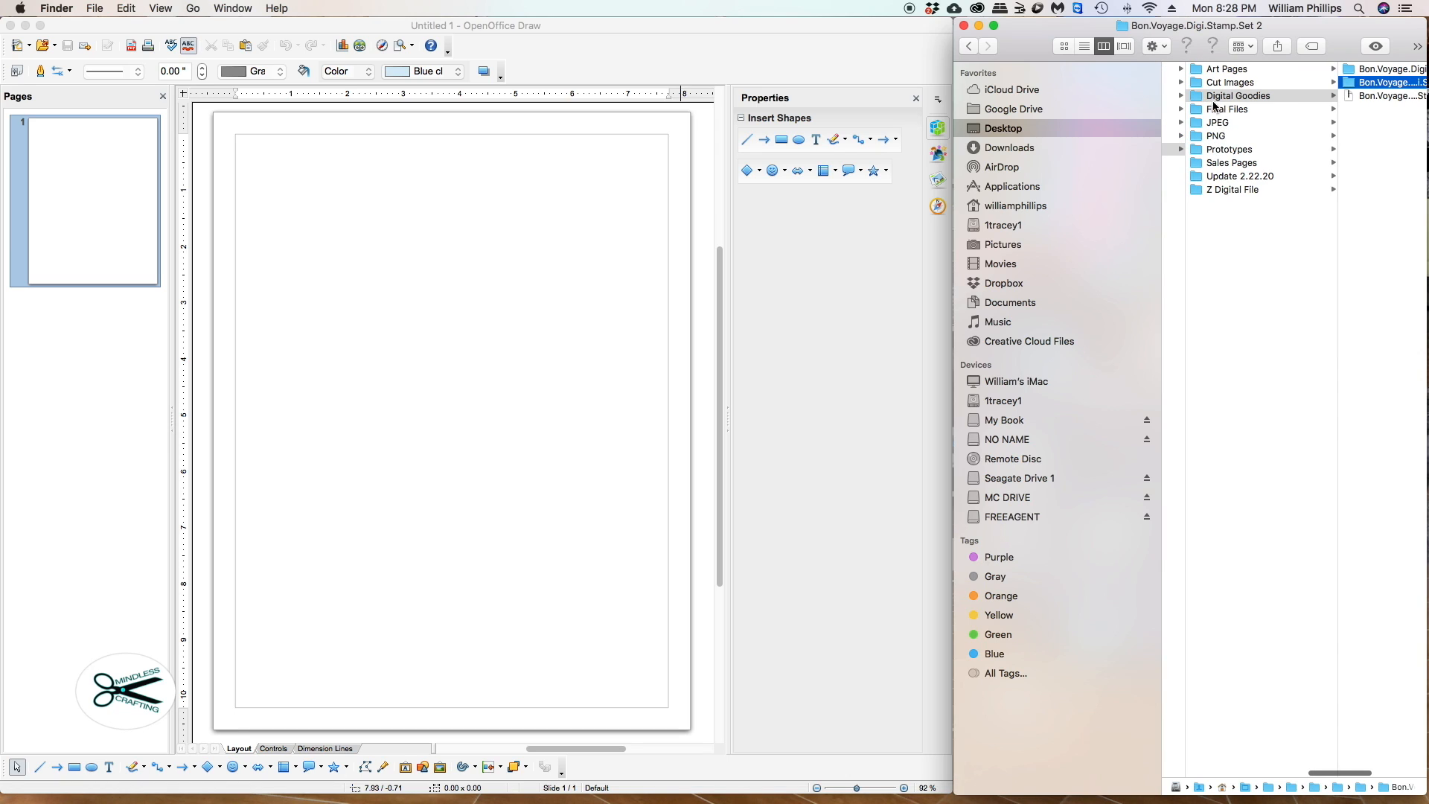
scroll(1198, 101, "left", 1)
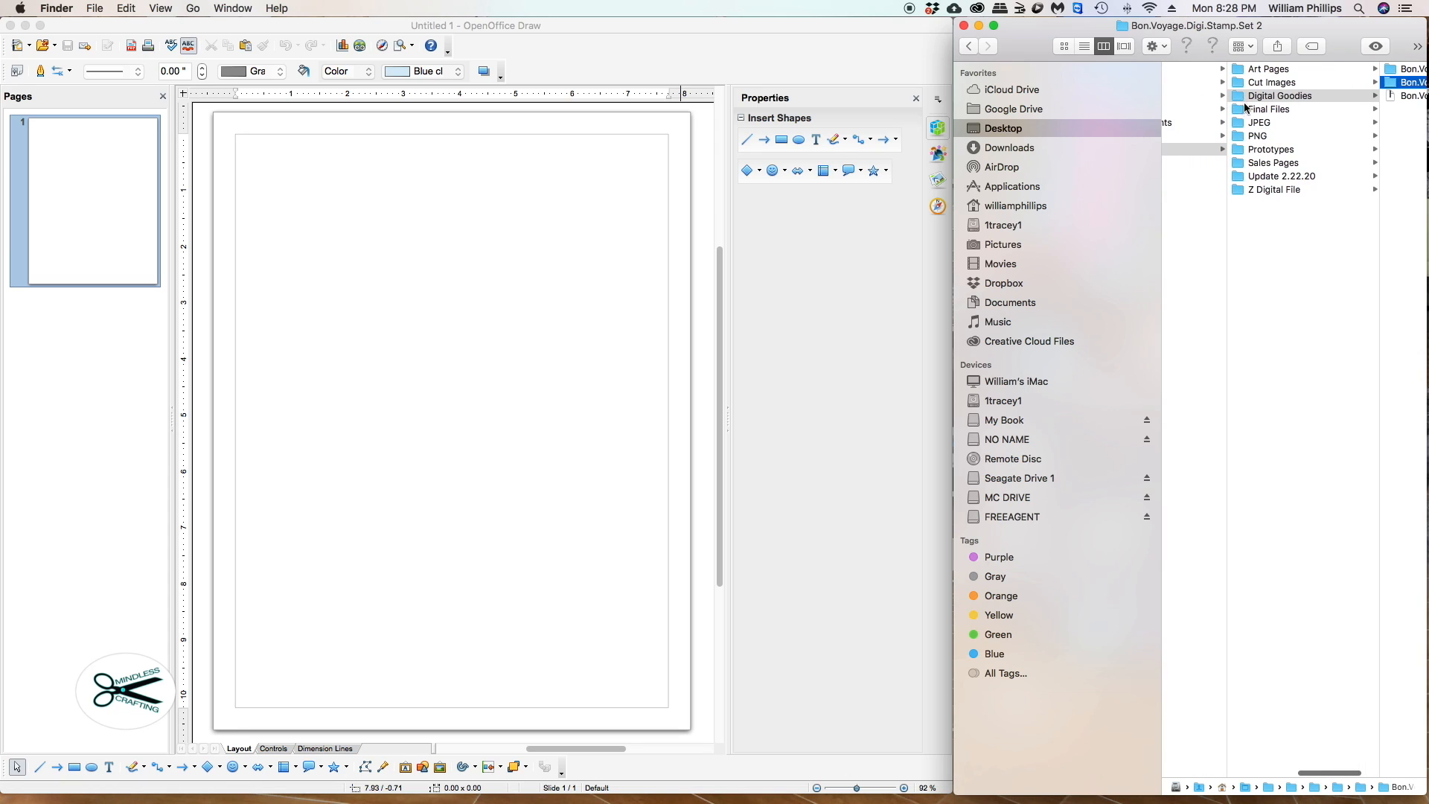
scroll(1241, 104, "right", 3)
scroll(1258, 94, "right", 2)
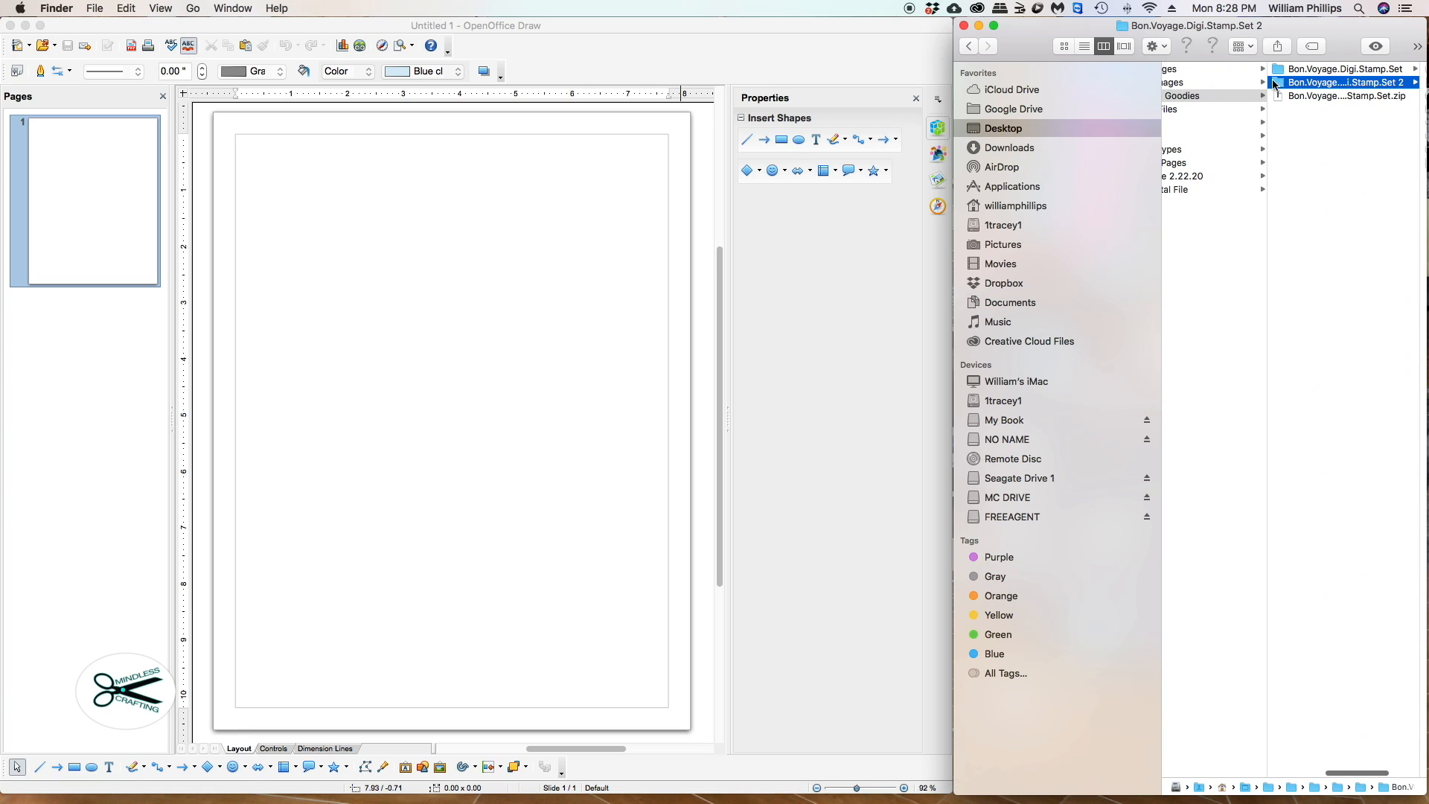
scroll(1232, 167, "left", 4)
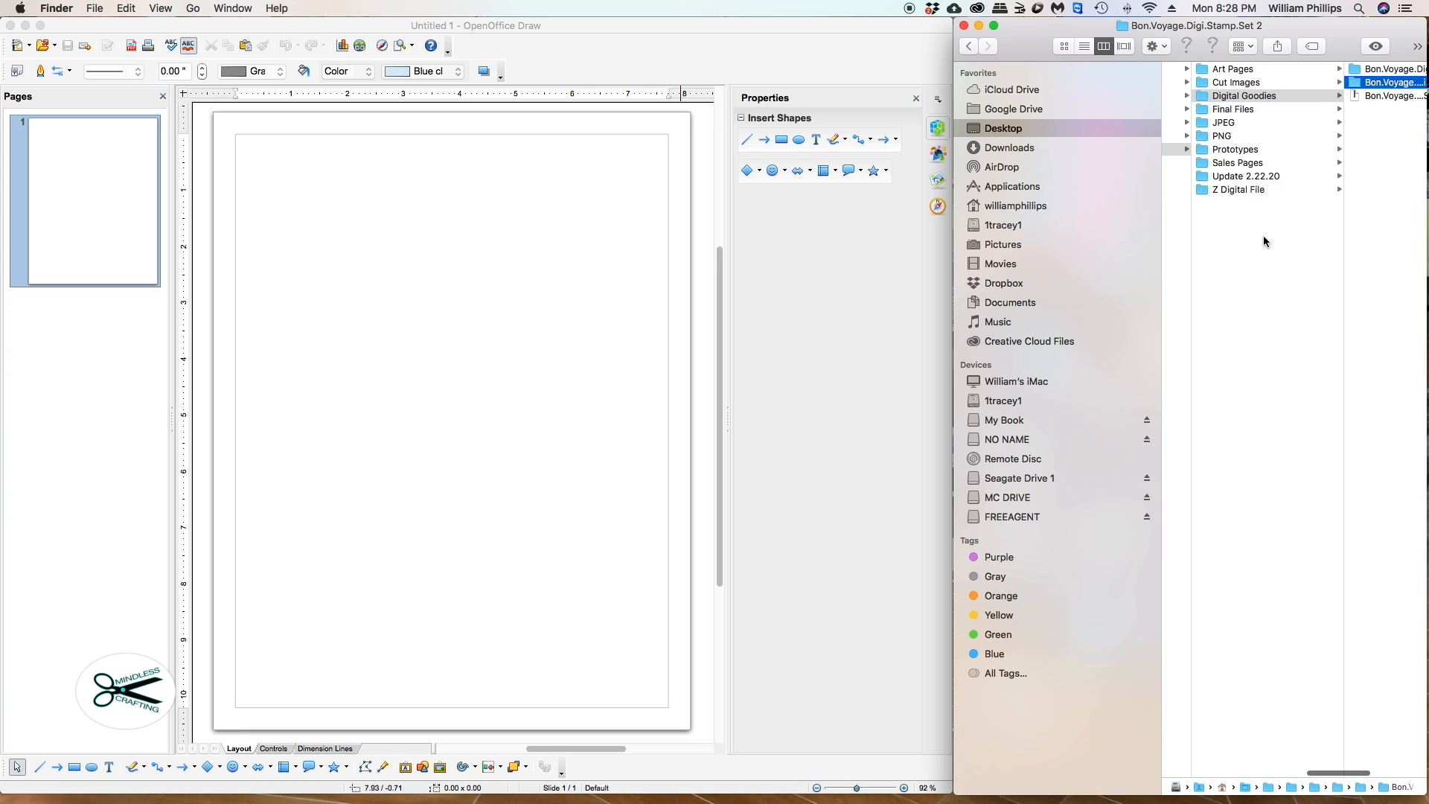
right_click(1200, 96)
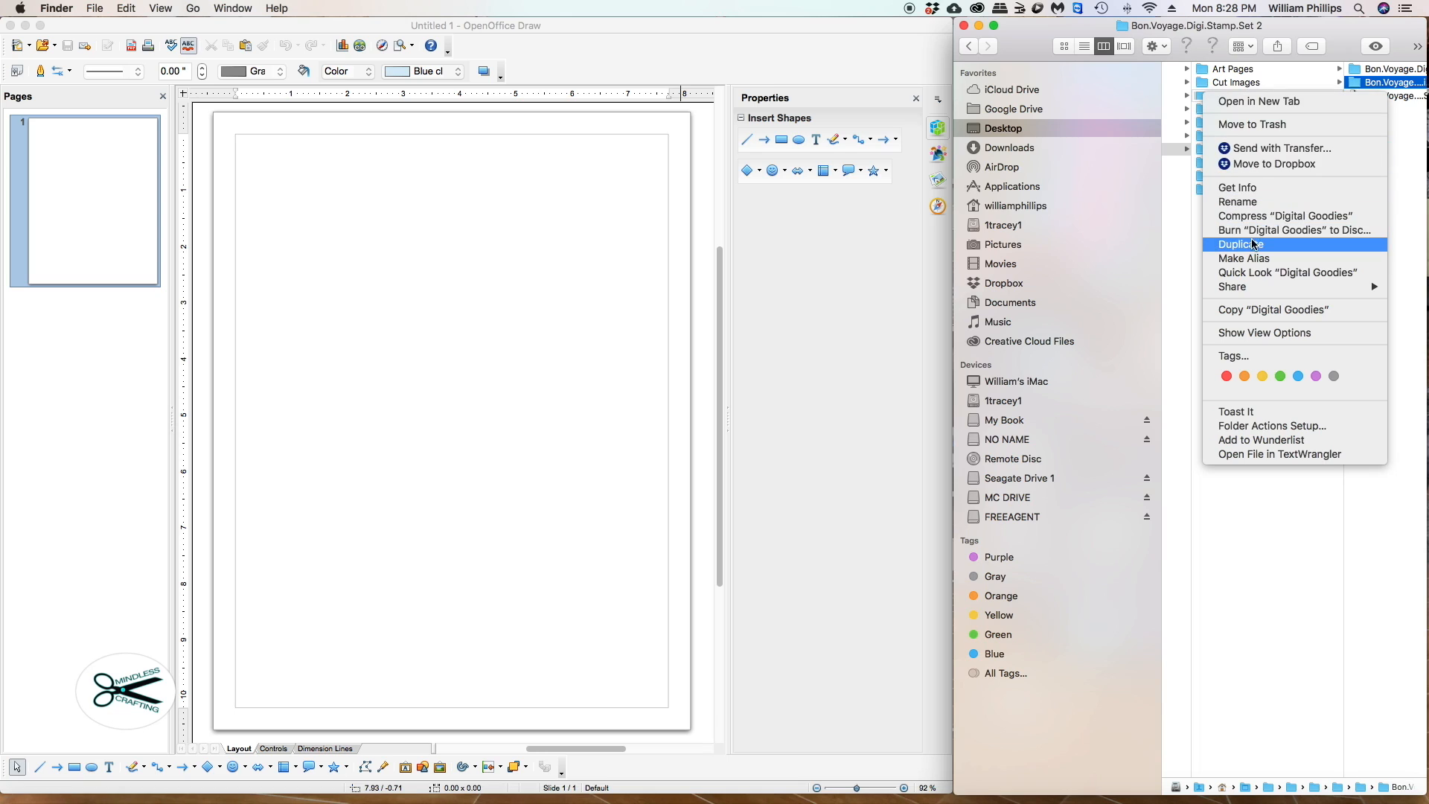
left_click(1263, 125)
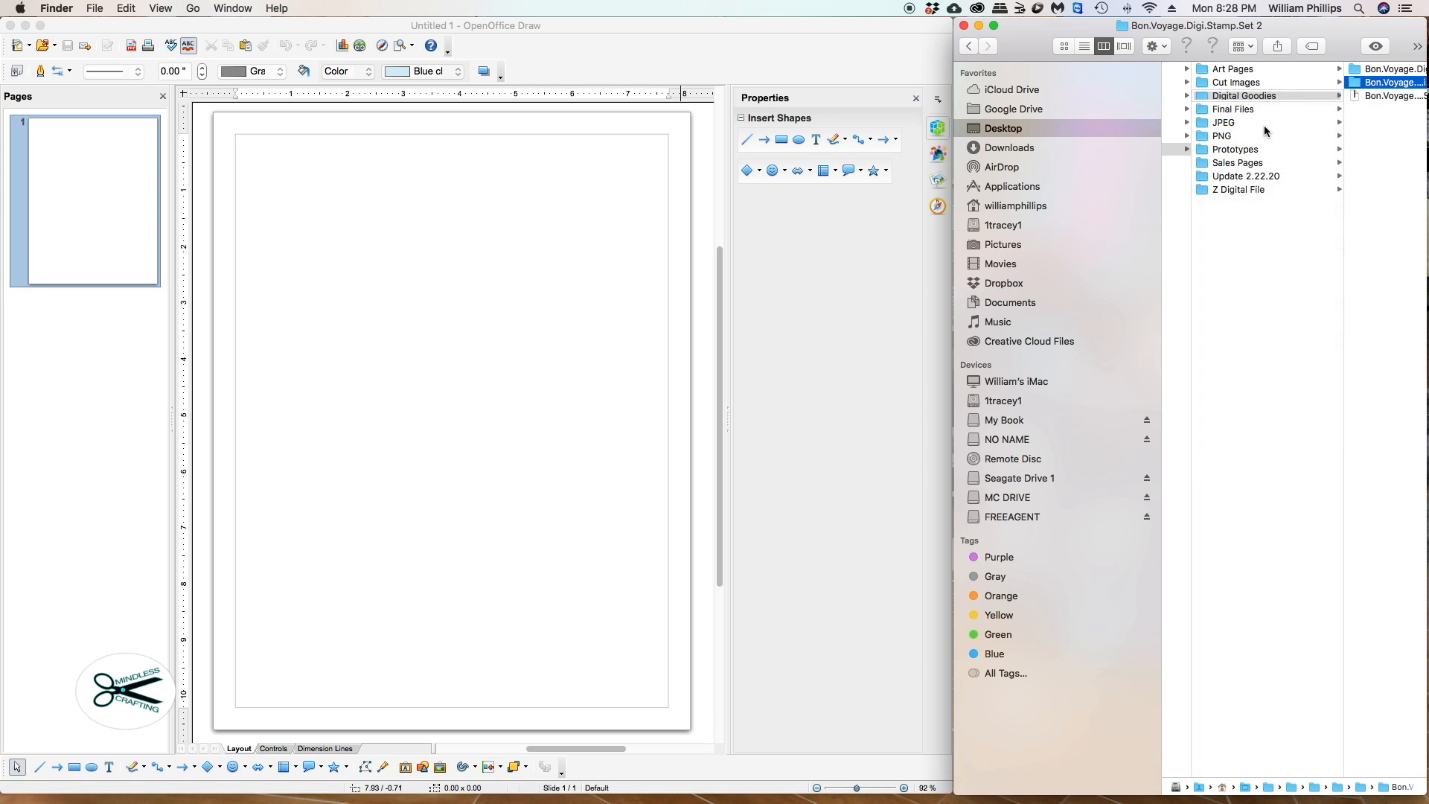
Step: Create a new folder named Digital Goodies inside the Travel folder
left_click(1237, 225)
scroll(1235, 223, "right", 5)
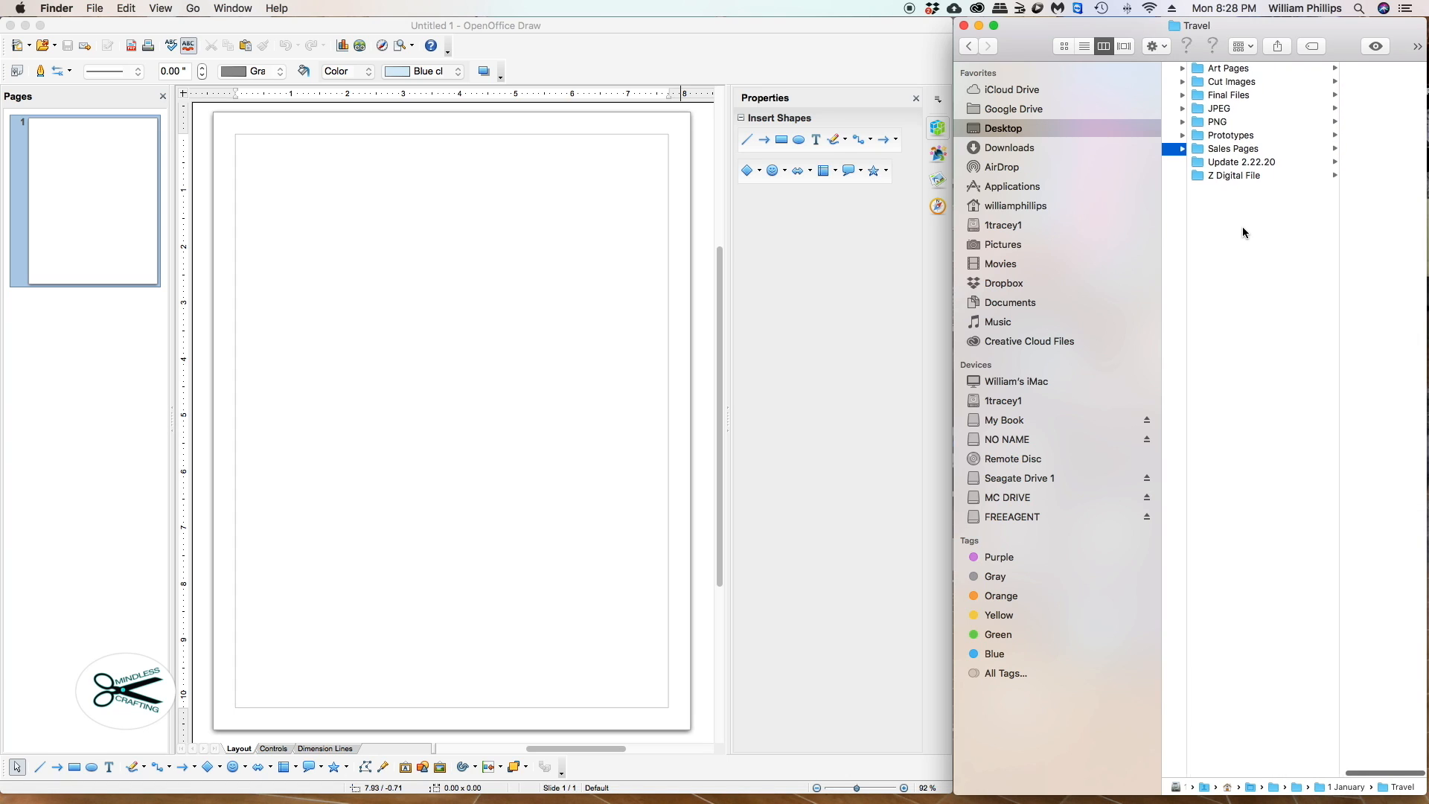
right_click(1247, 230)
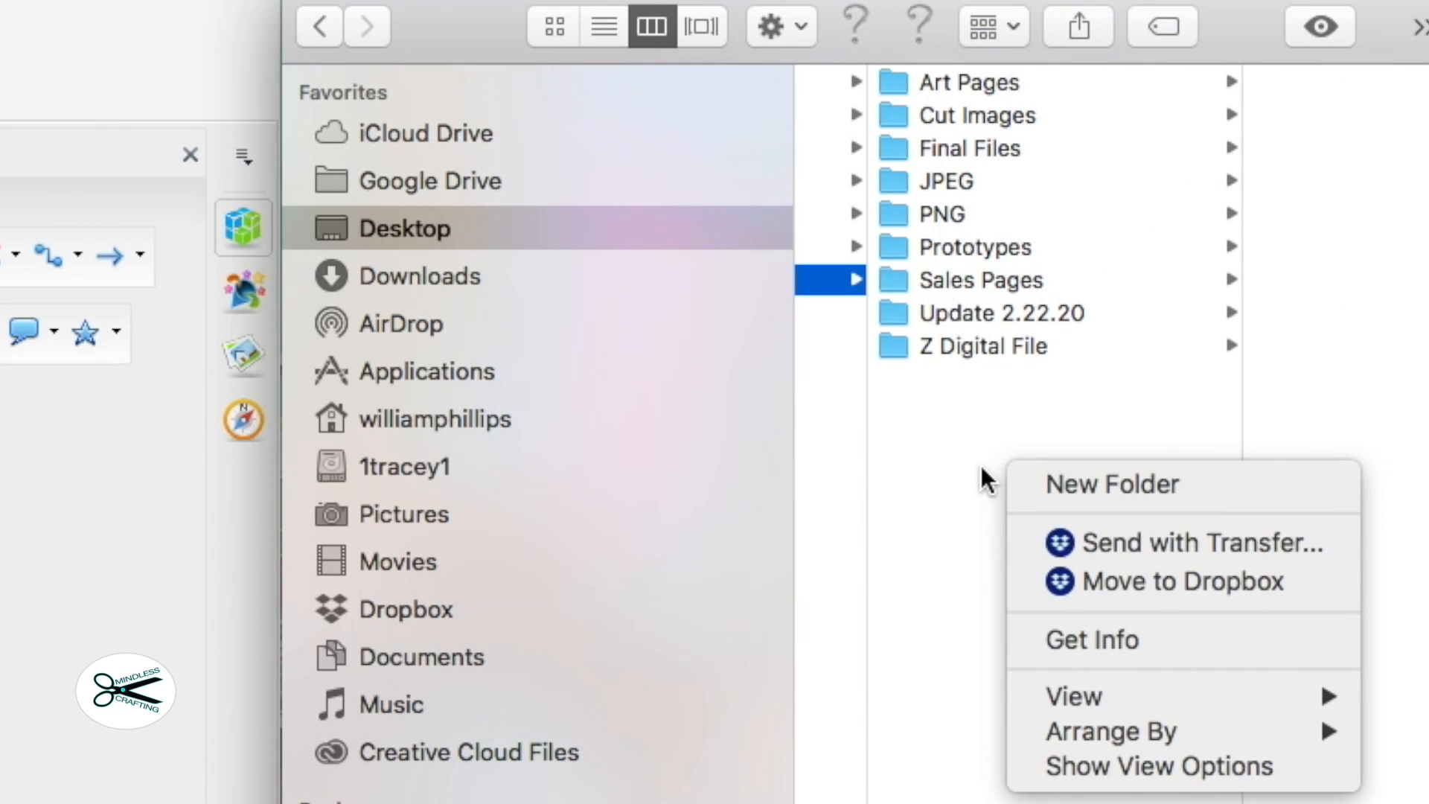
left_click(953, 467)
right_click(952, 467)
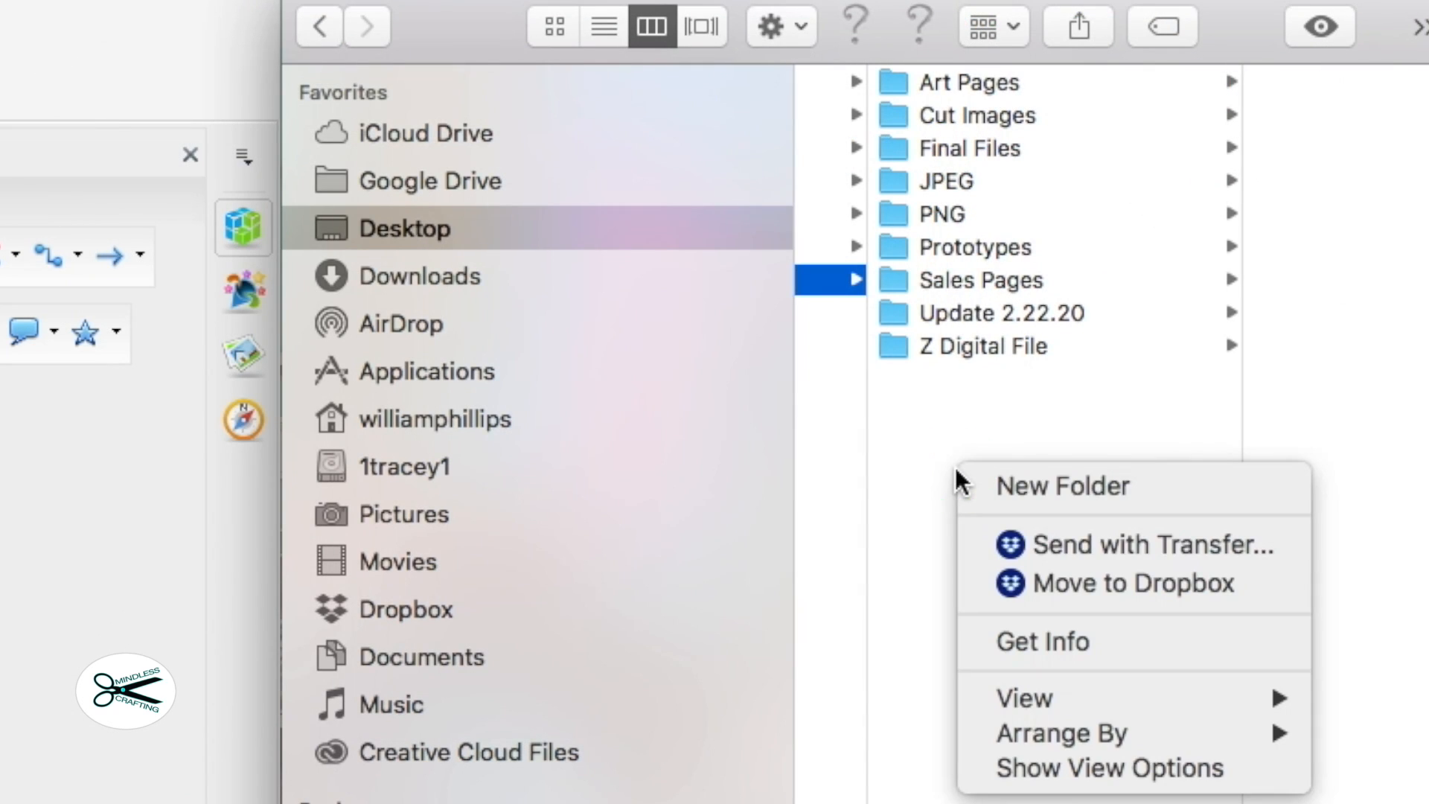
left_click(1026, 484)
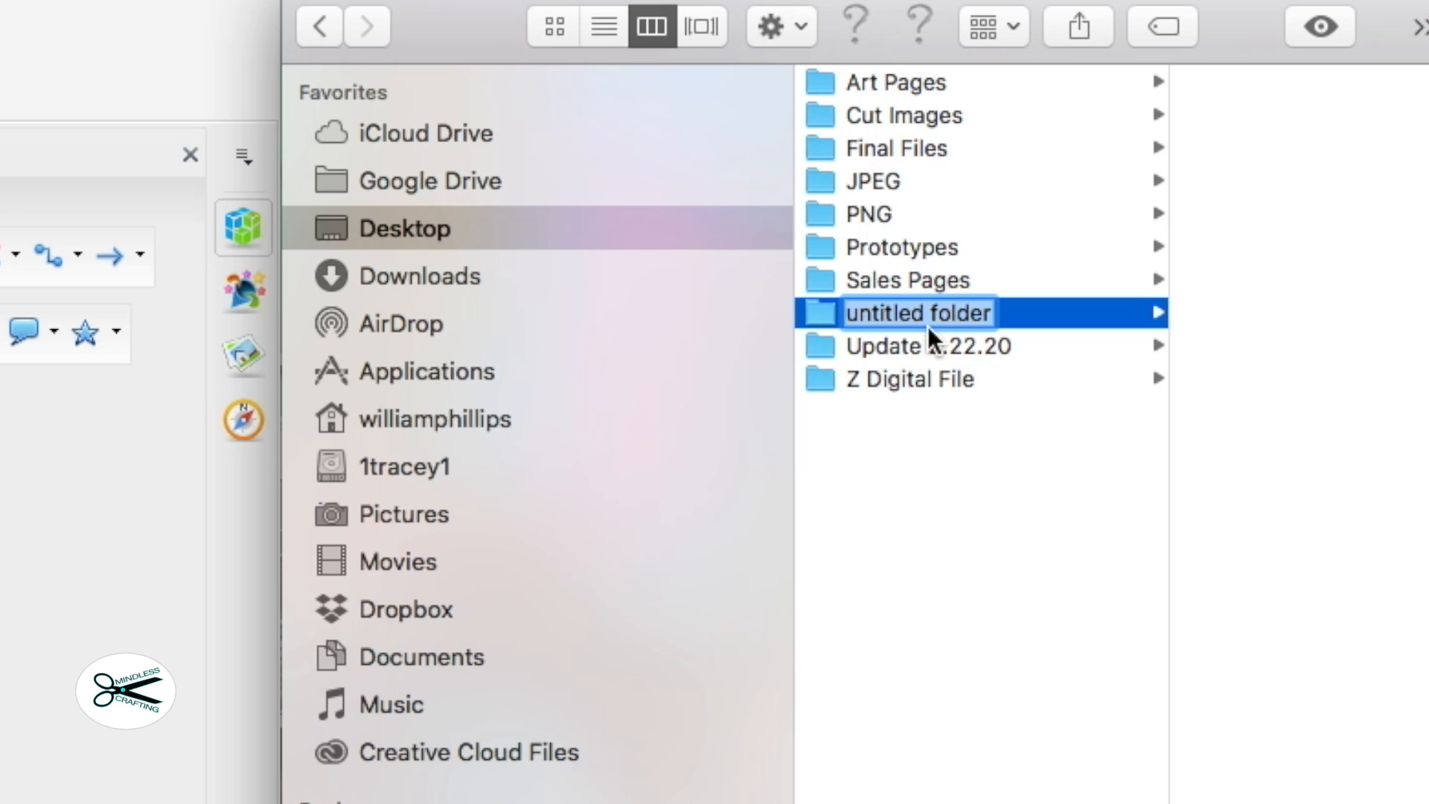
type("D")
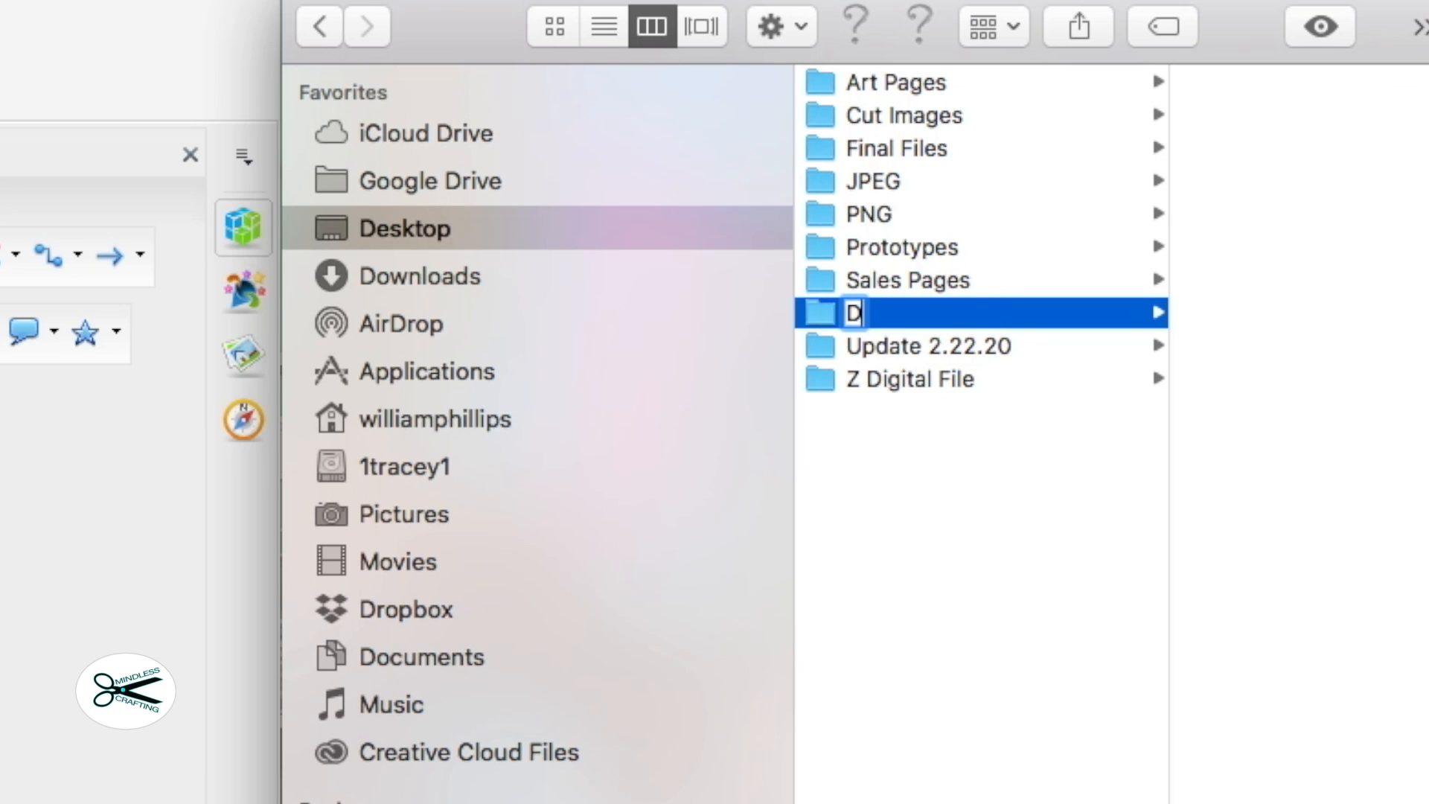
type("igita")
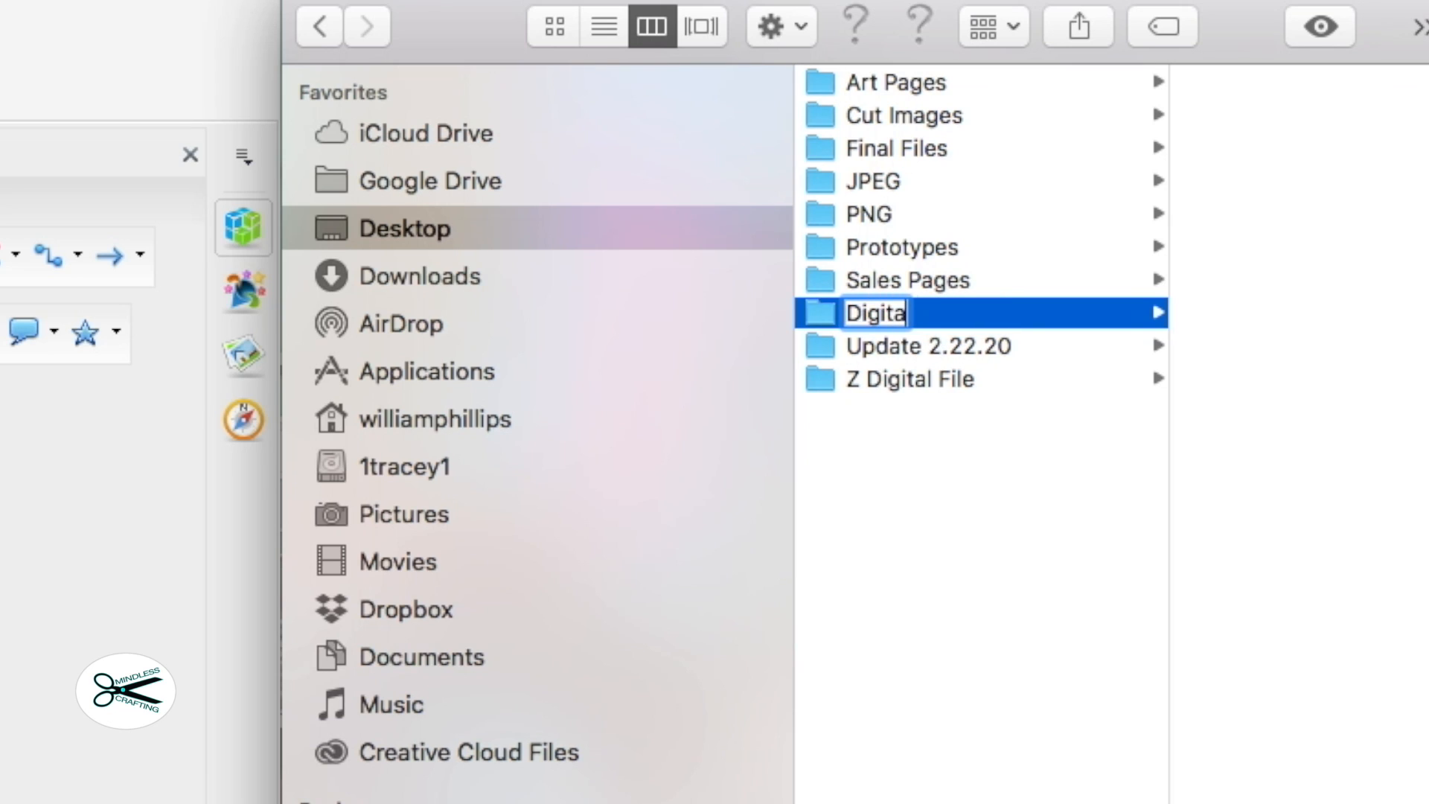
type("l Goodies")
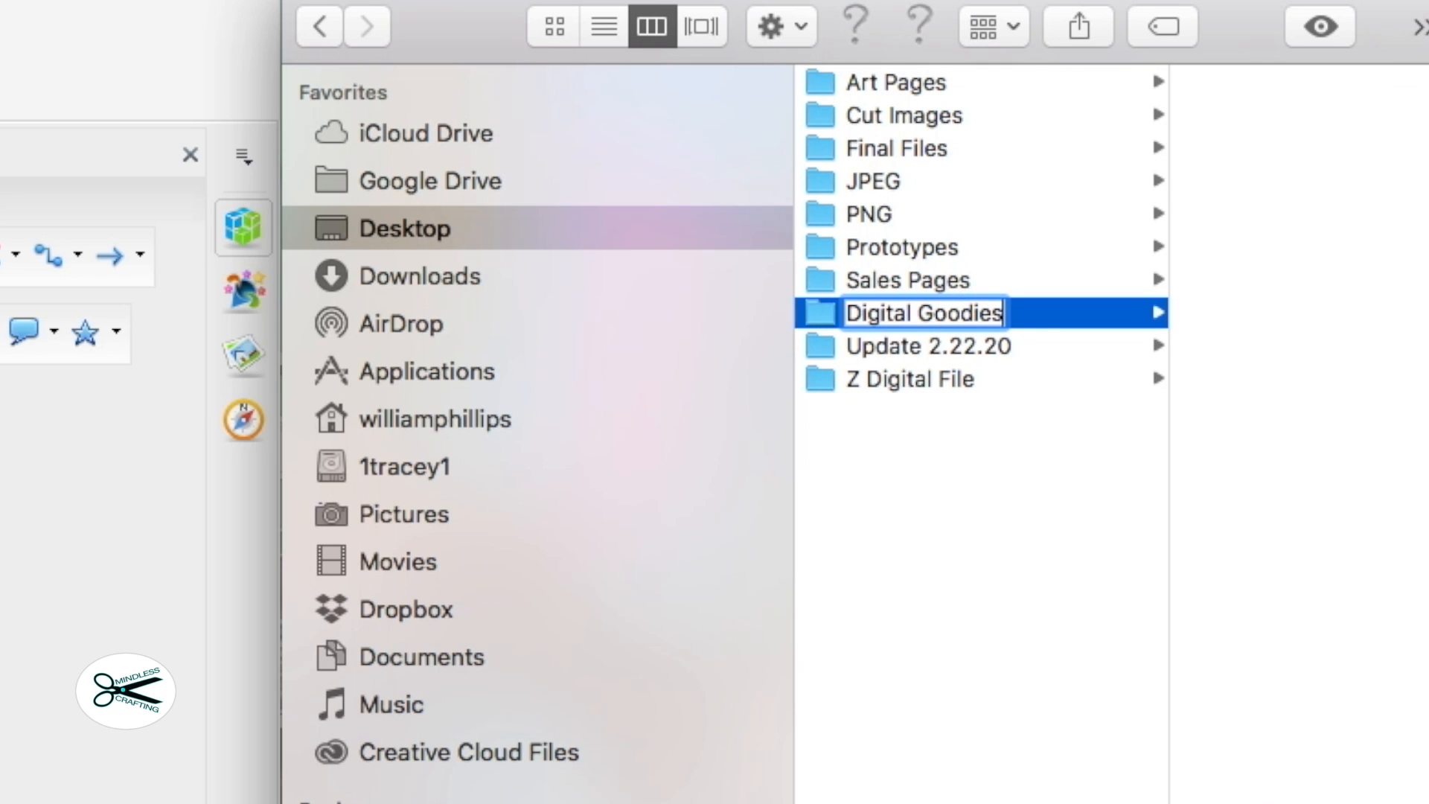
left_click(934, 445)
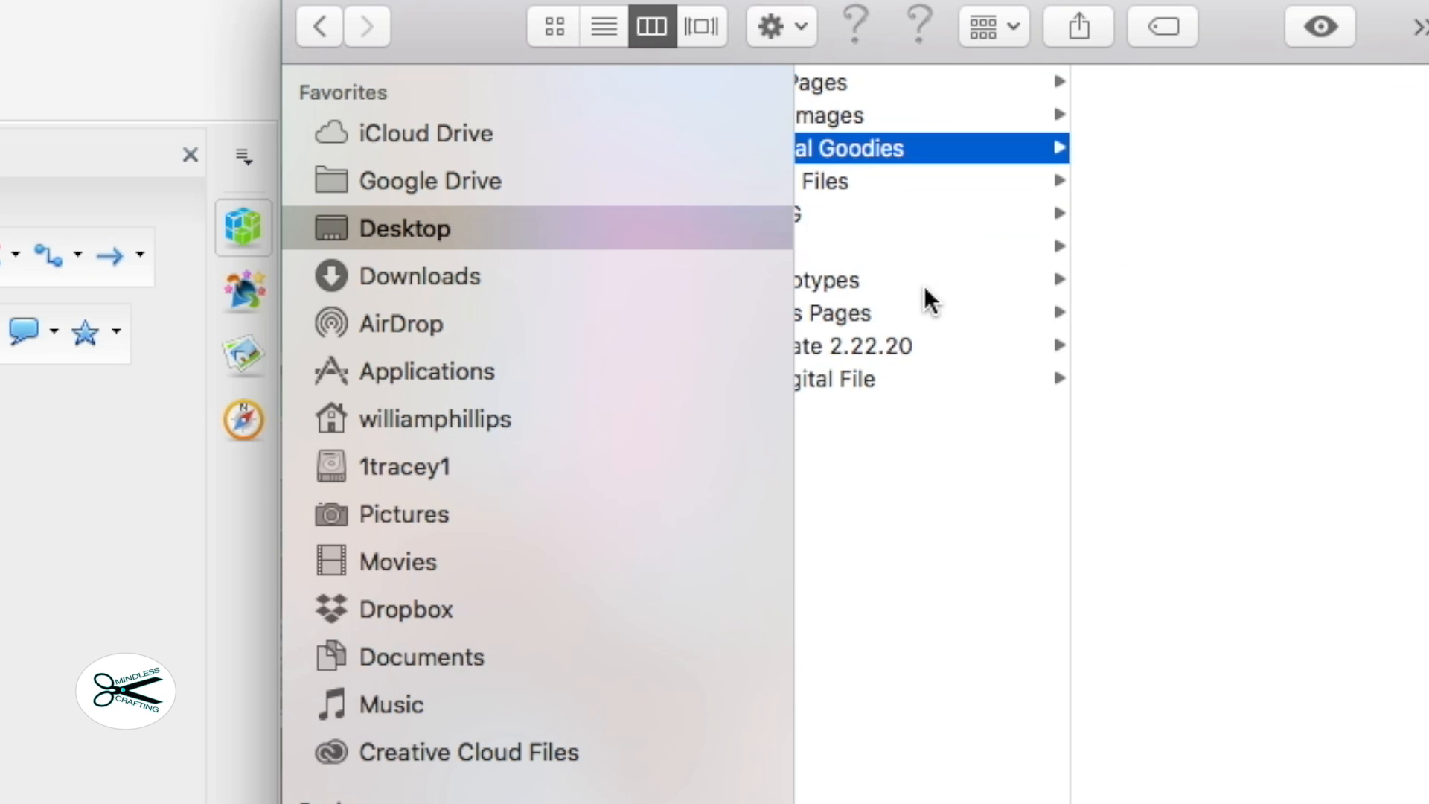
scroll(925, 286, "left", 3)
scroll(1047, 159, "right", 2)
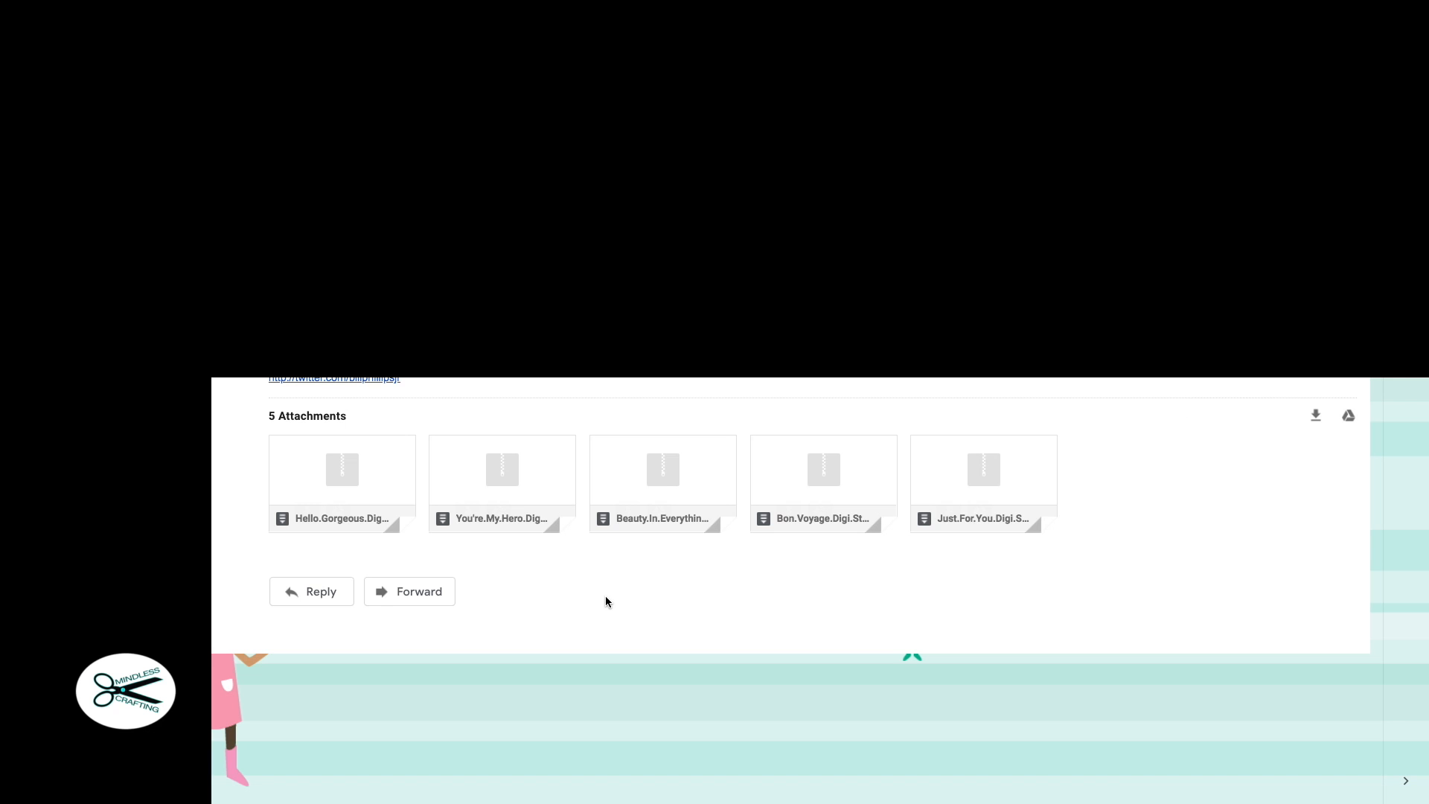
Step: Switch to the Gmail message with the stamp sets and download the Bon.Voyage.Digi.Stamp.Set.zip attachment
mouse_move(844, 484)
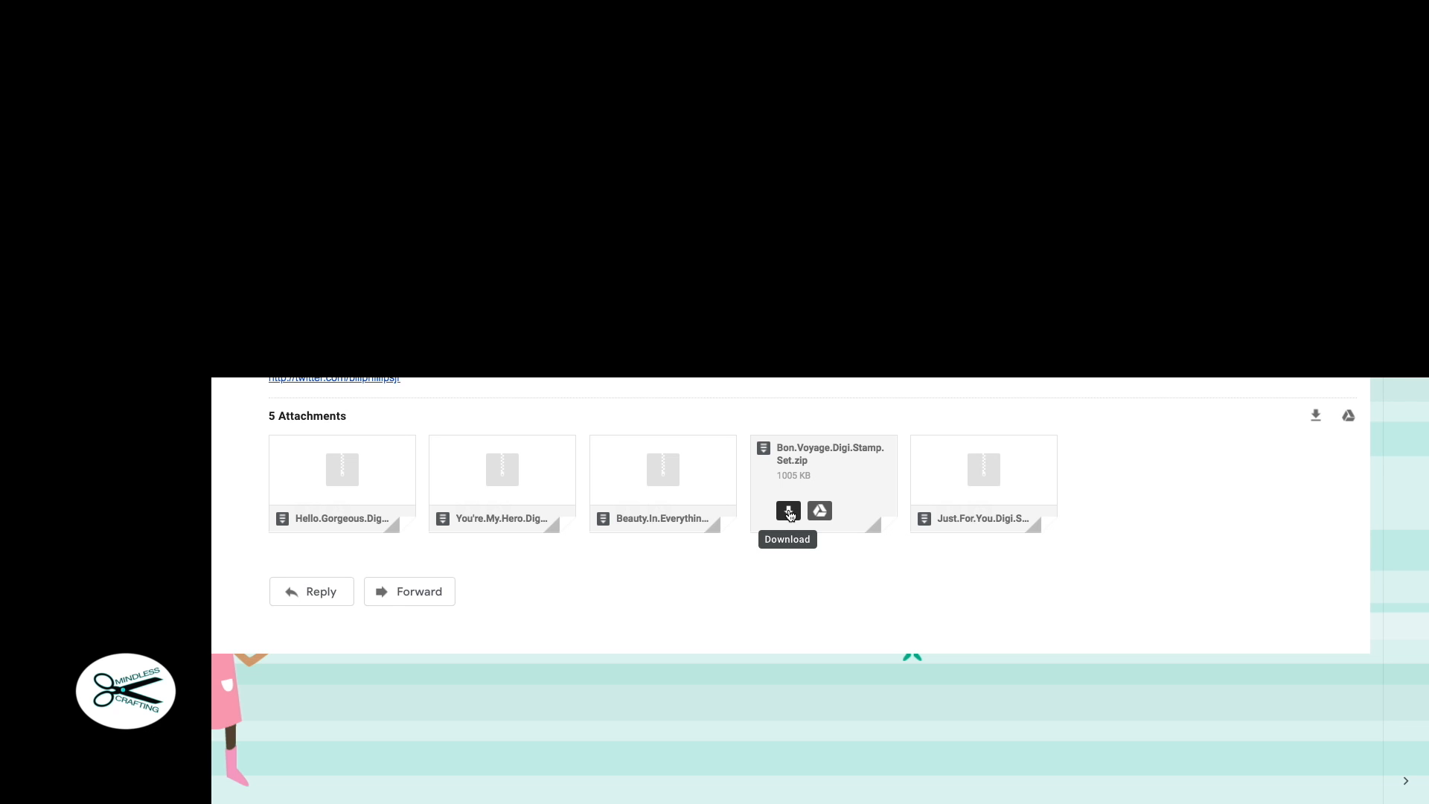
left_click(789, 512)
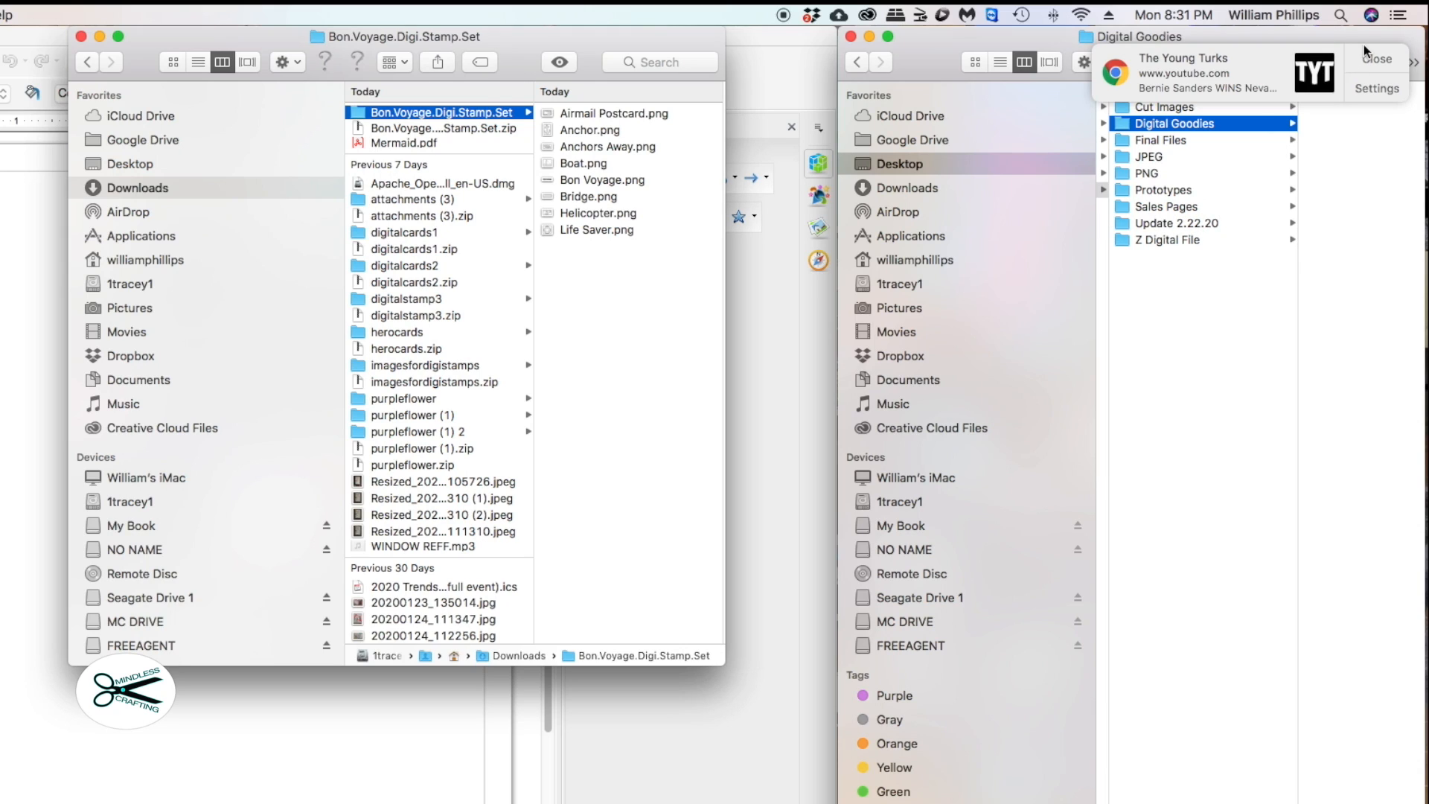
Step: Dismiss the browser notification and move the Bon.Voyage.Digi.Stamp.Set folder from Downloads into the Digital Goodies folder
left_click(1377, 58)
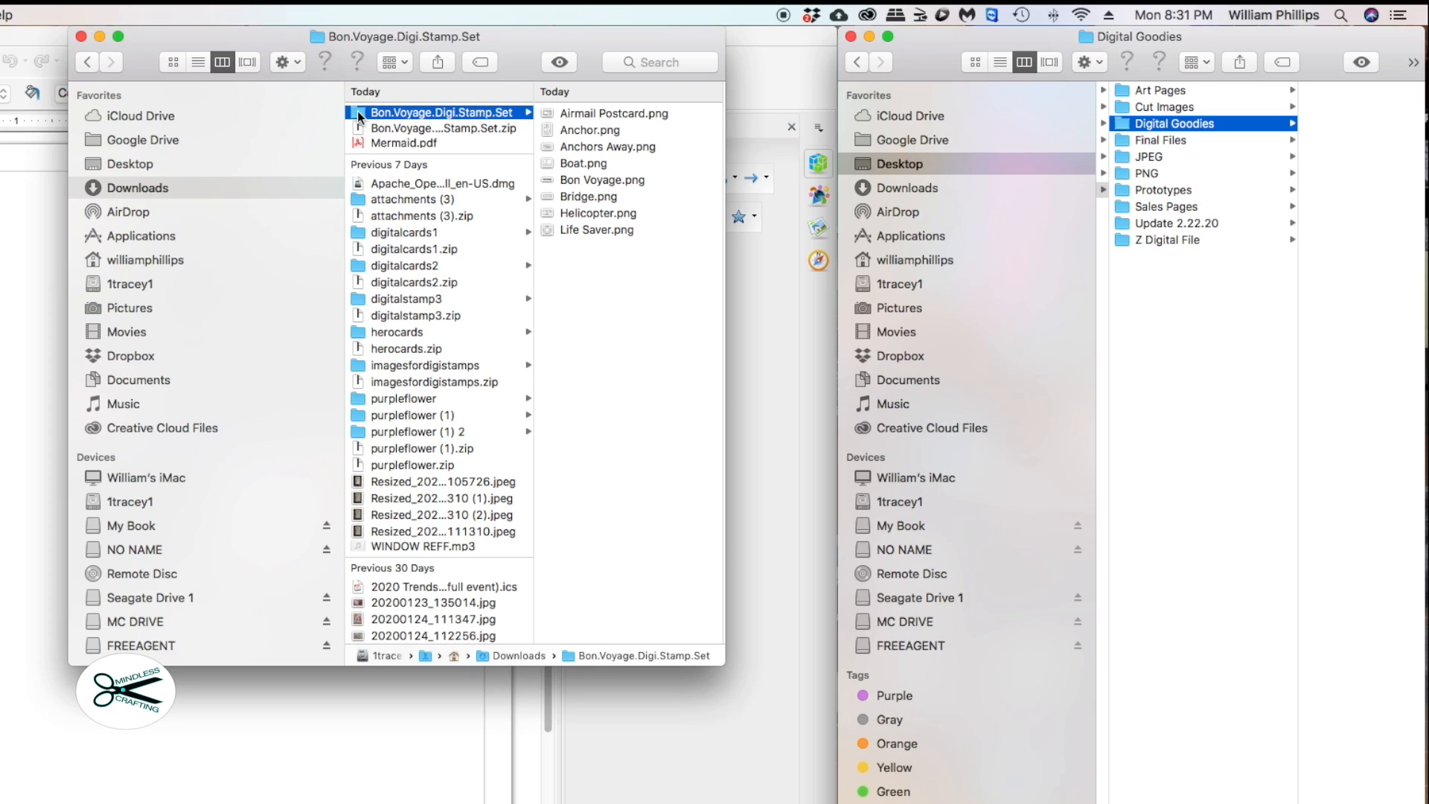
left_click_drag(360, 115, 1342, 220)
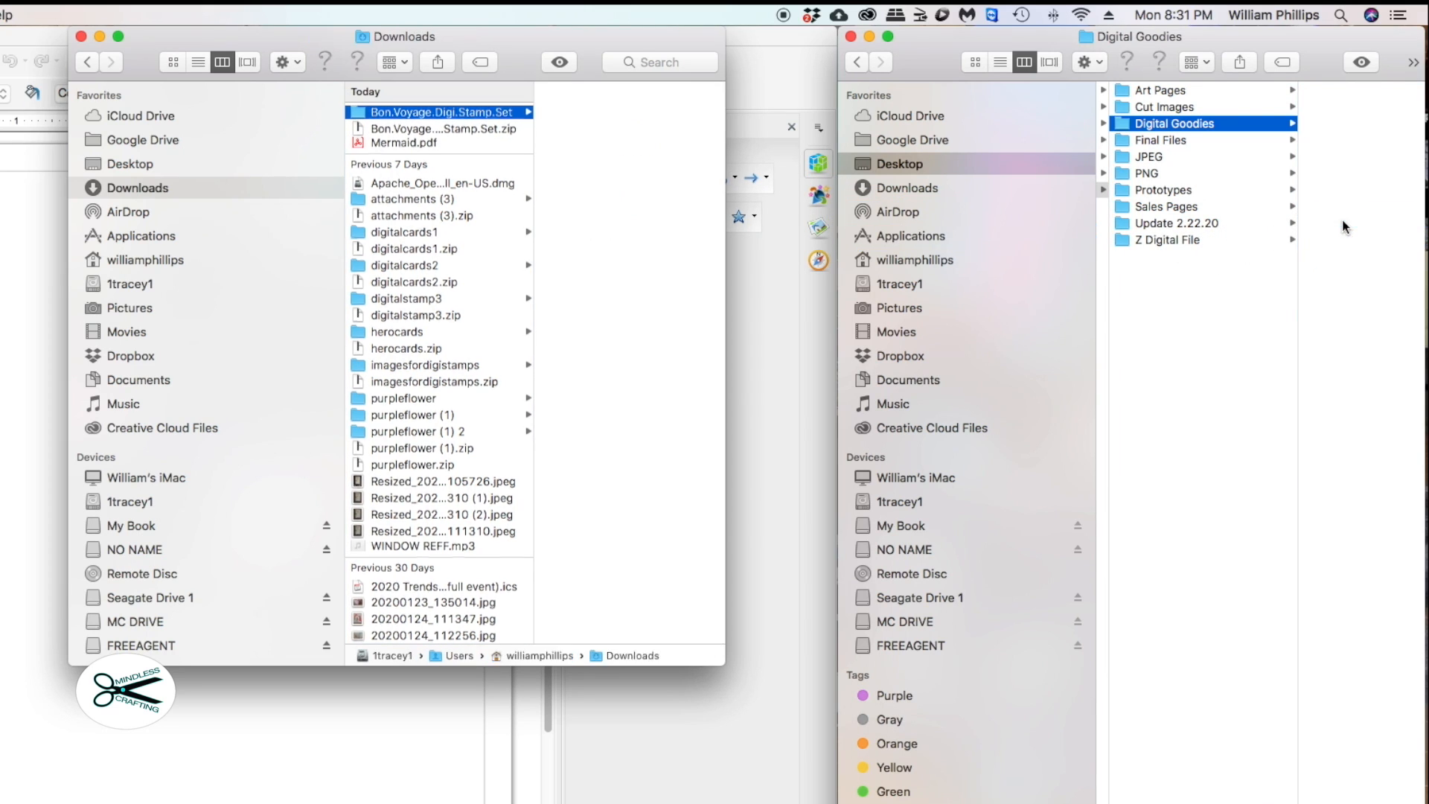
scroll(1205, 198, "left", 5)
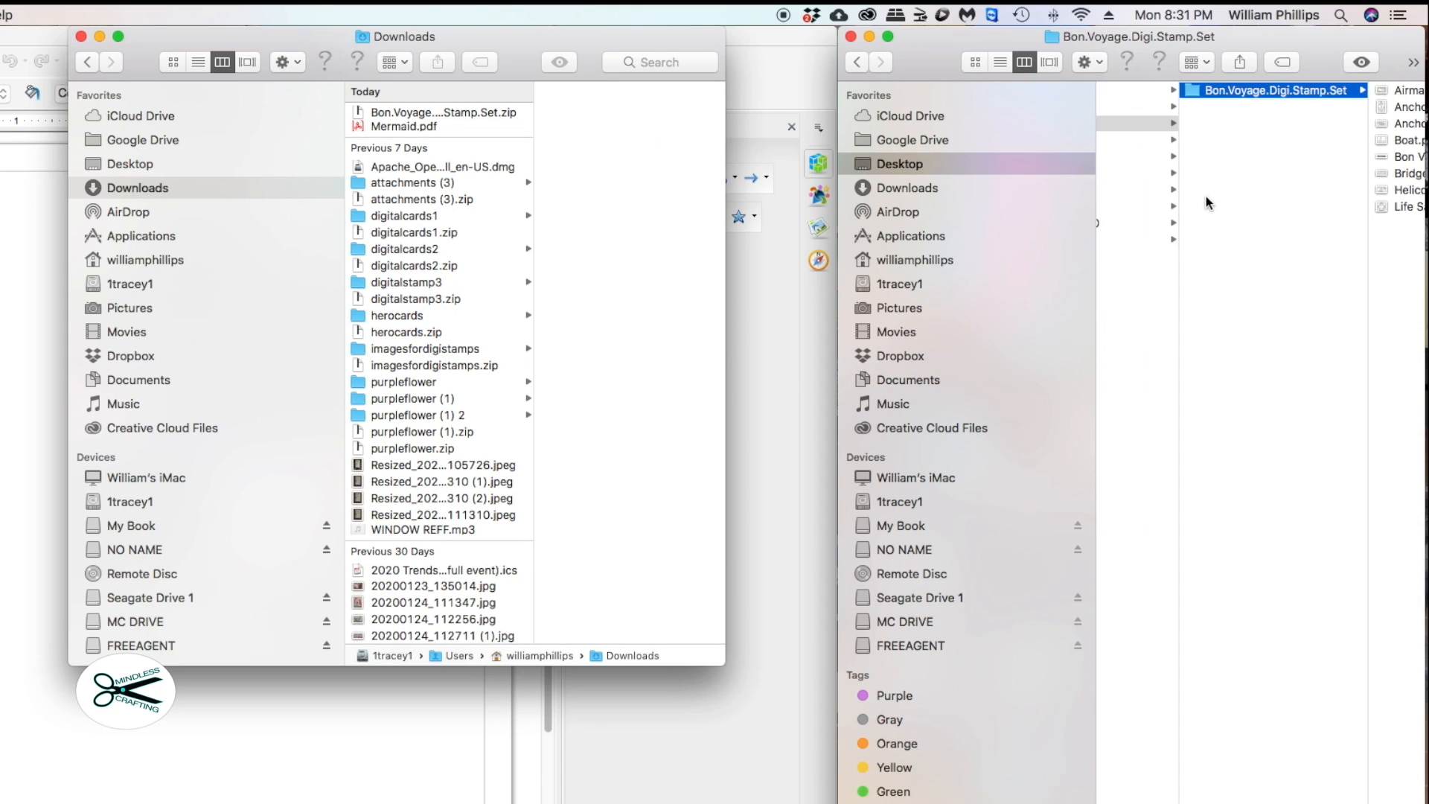
Step: Move the Bon.Voyage.Digi.Stamp.Set.zip file from Downloads into the Digital Goodies folder
scroll(1207, 201, "right", 2)
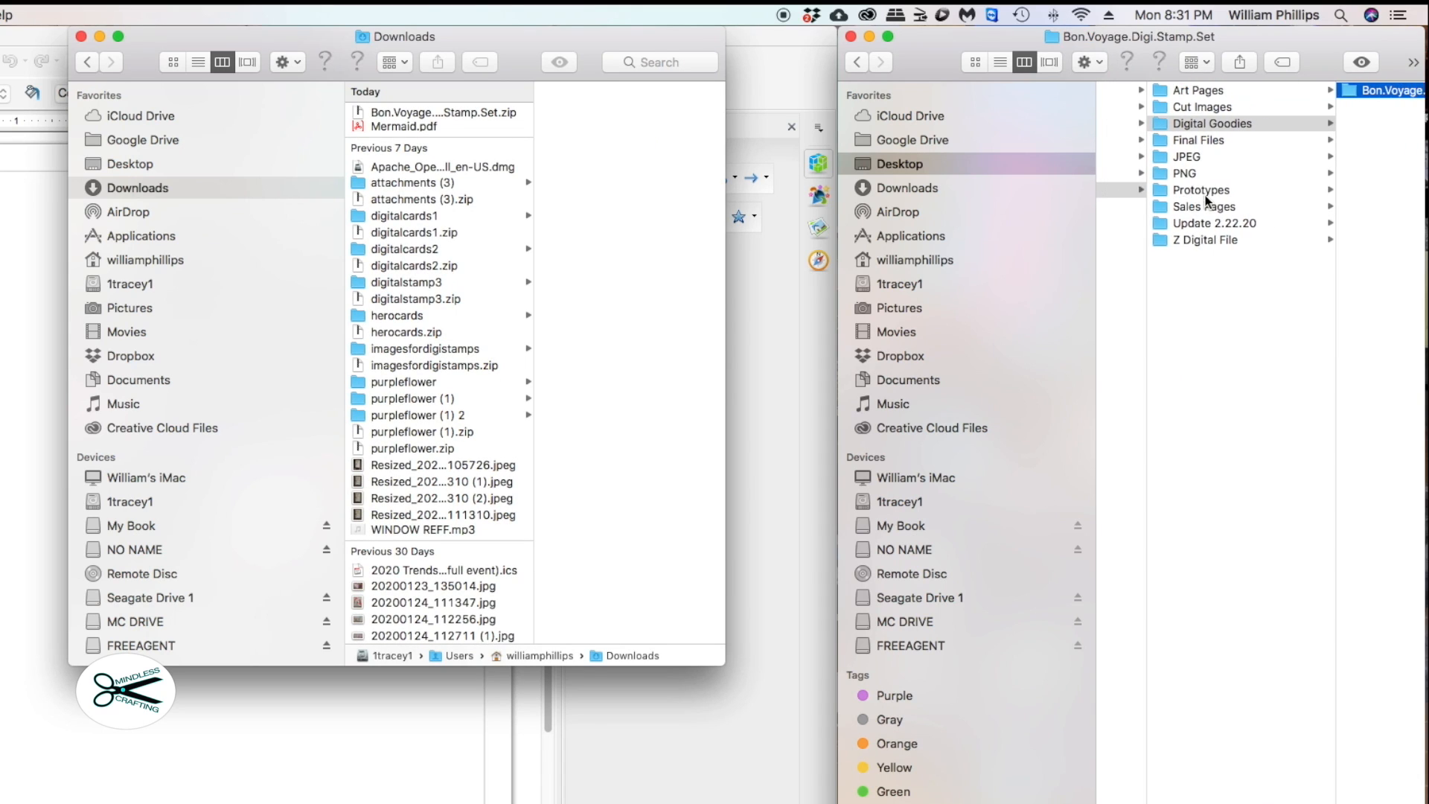
scroll(1204, 195, "right", 1)
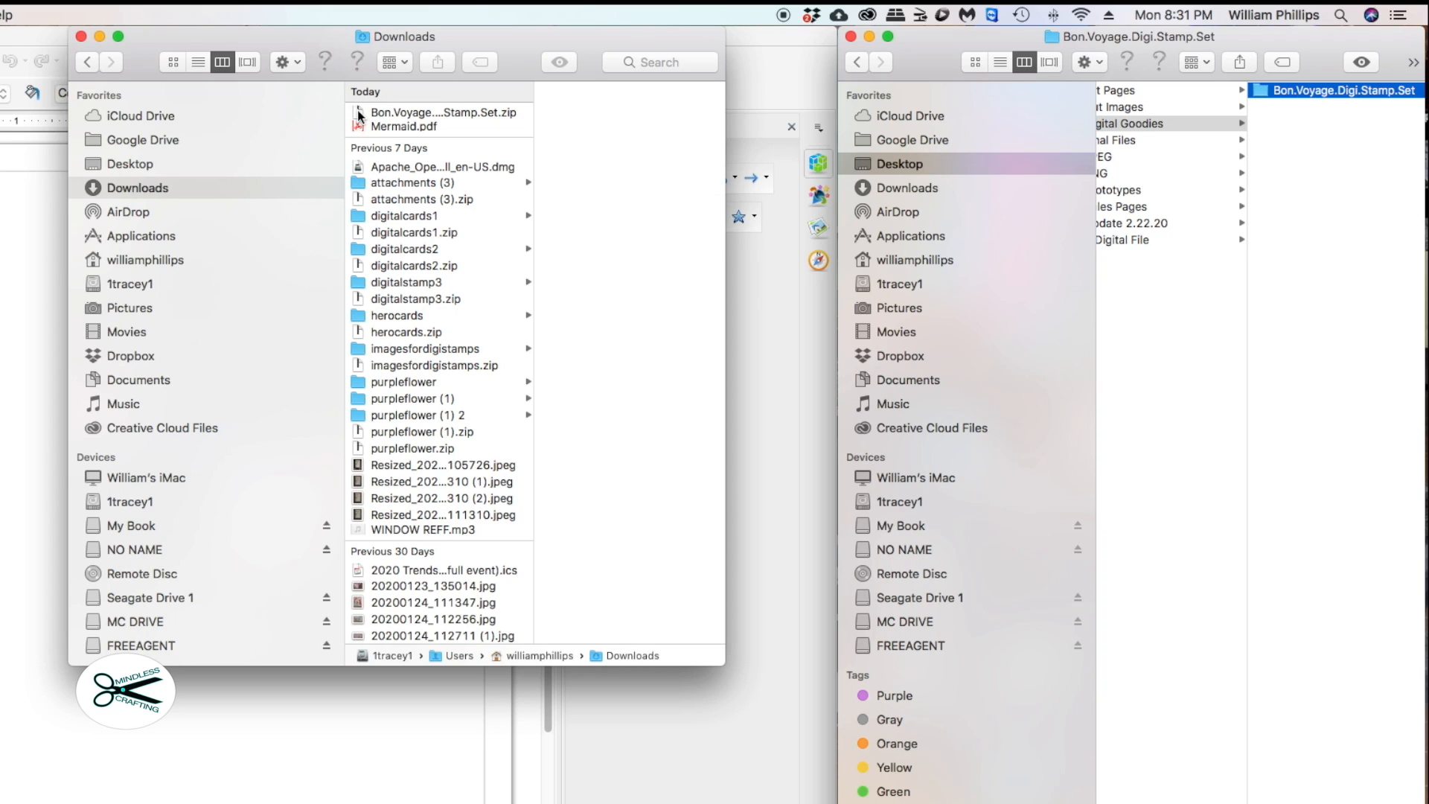
left_click_drag(359, 113, 1289, 253)
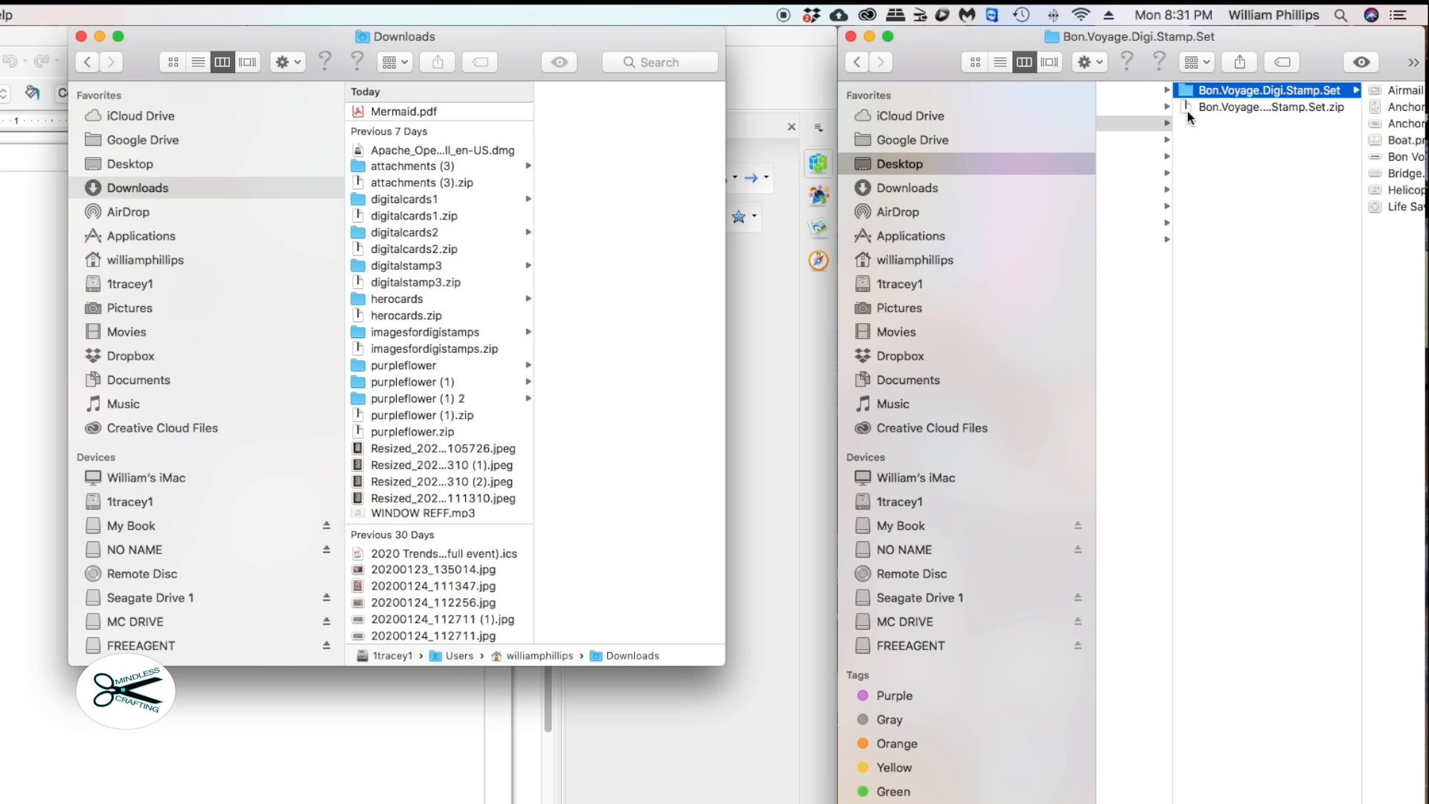
scroll(1186, 114, "right", 3)
scroll(1188, 123, "left", 2)
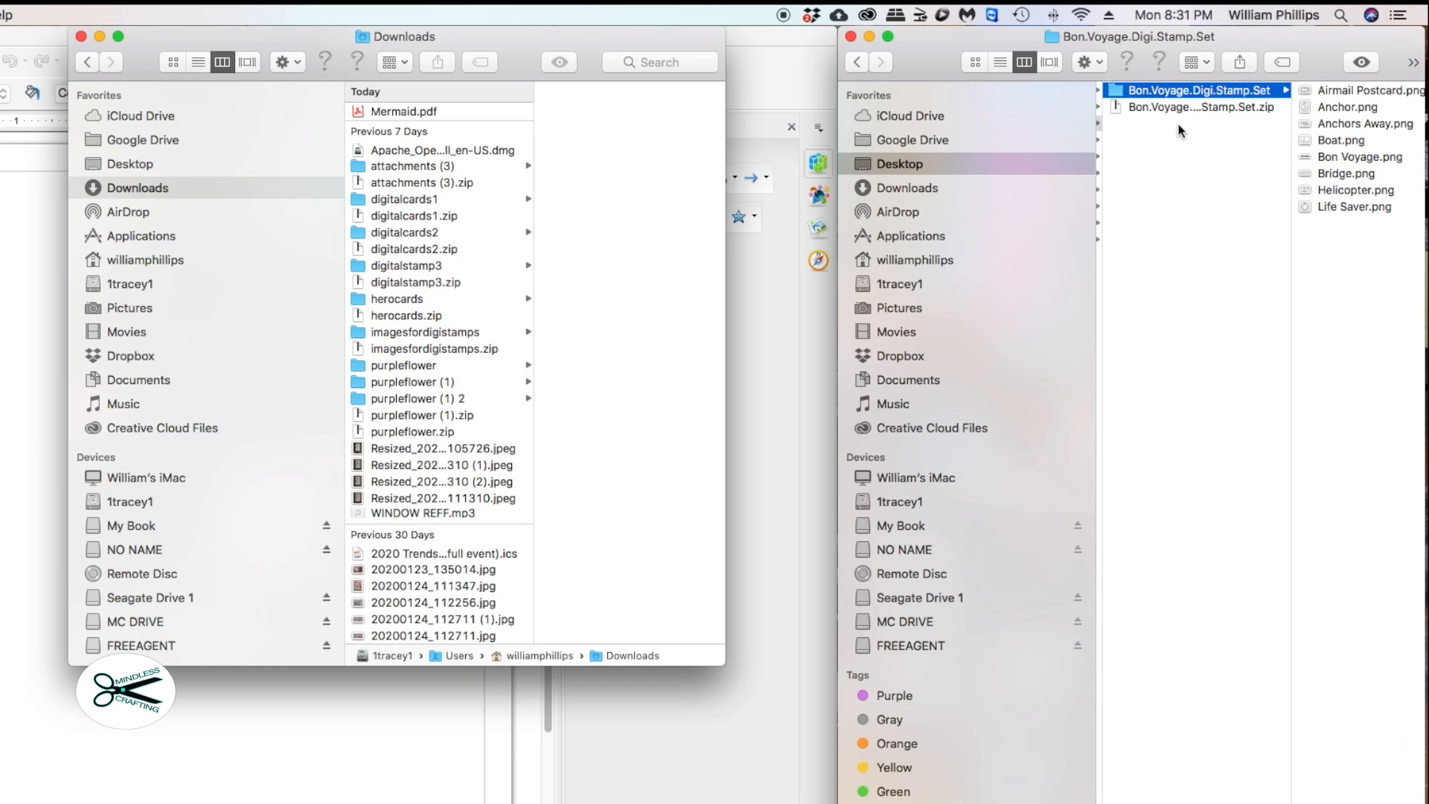
scroll(1194, 112, "right", 2)
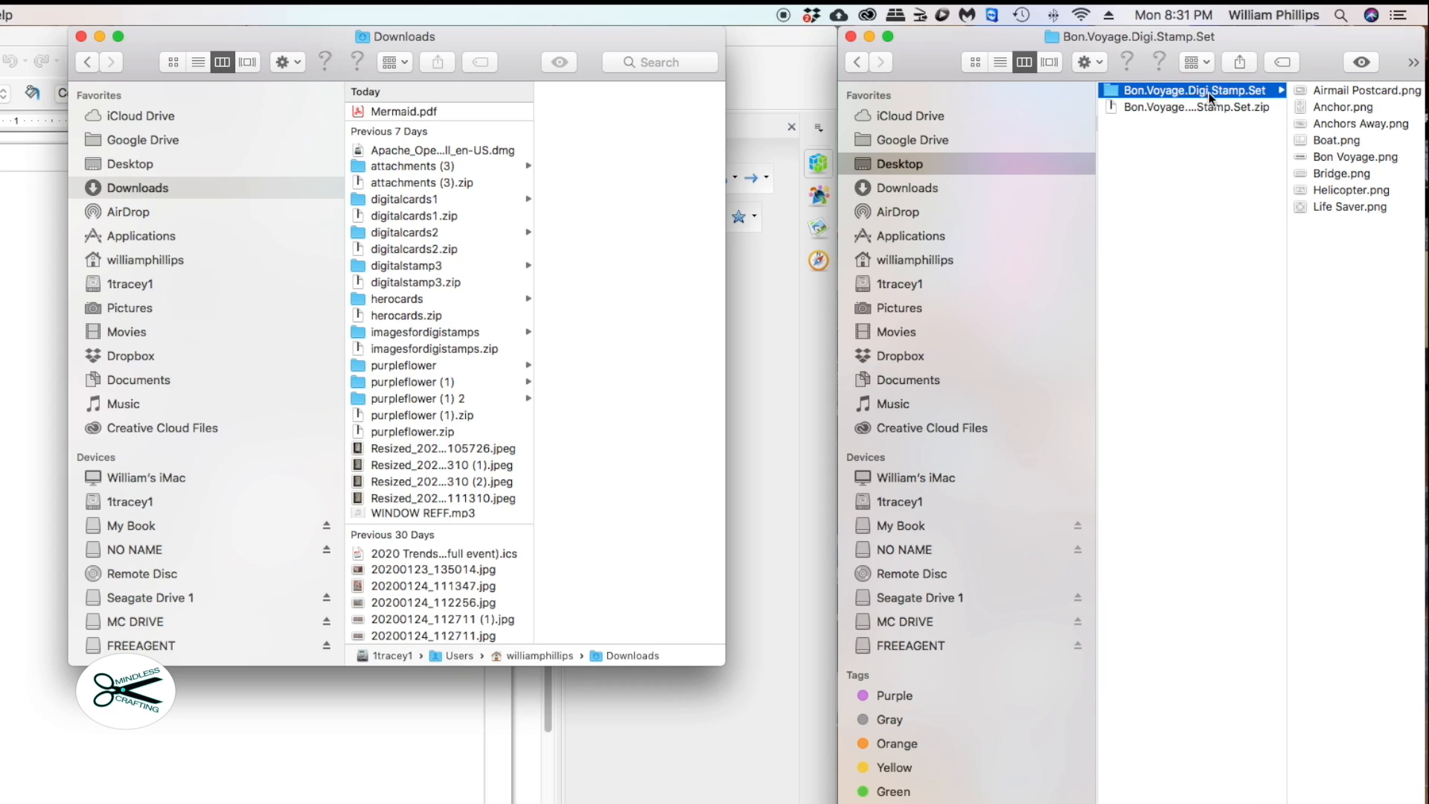
Step: Extract the zip inside Digital Goodies and remove the duplicate Bon.Voyage.Digi.Stamp.Set 2 folder
double_click(1115, 107)
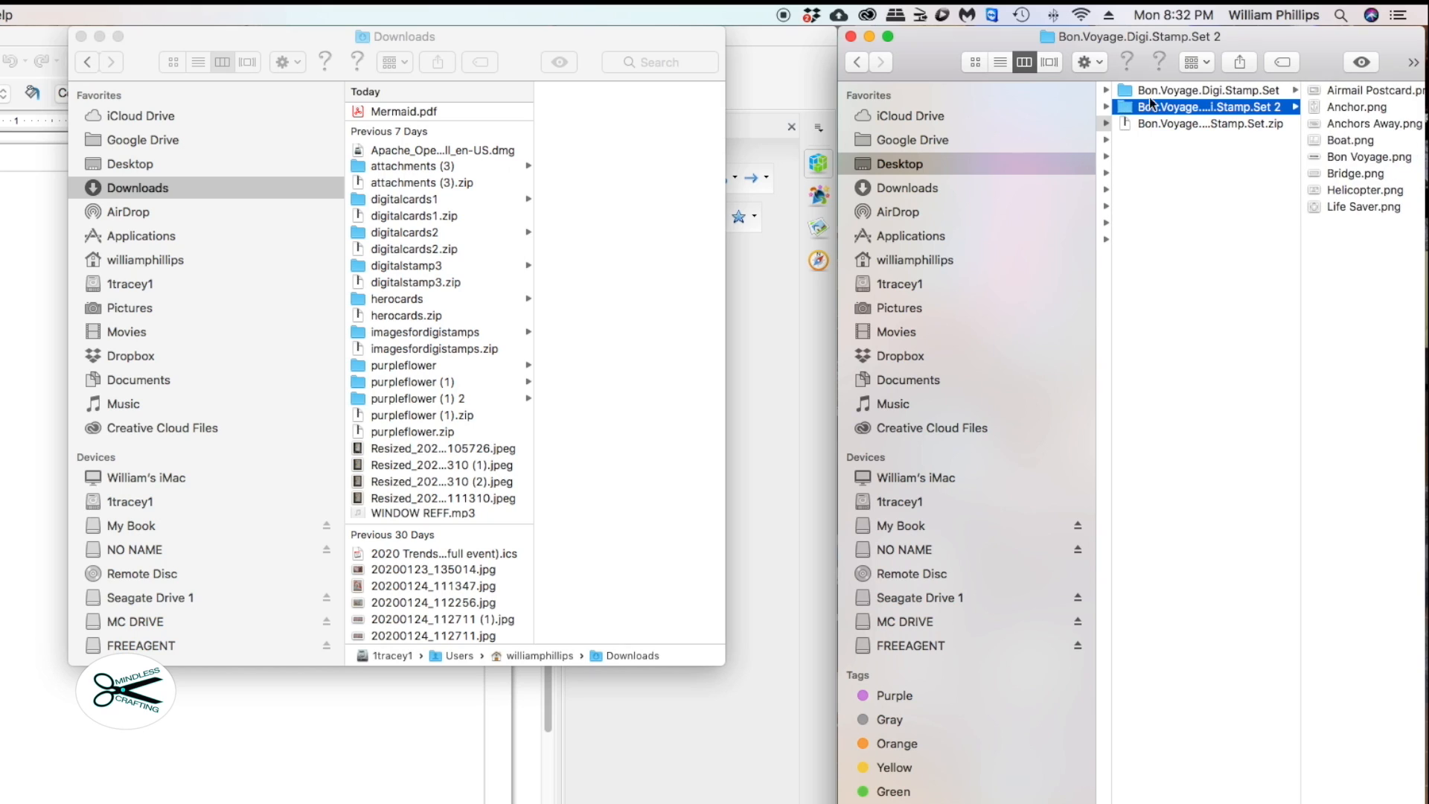
left_click(1136, 90)
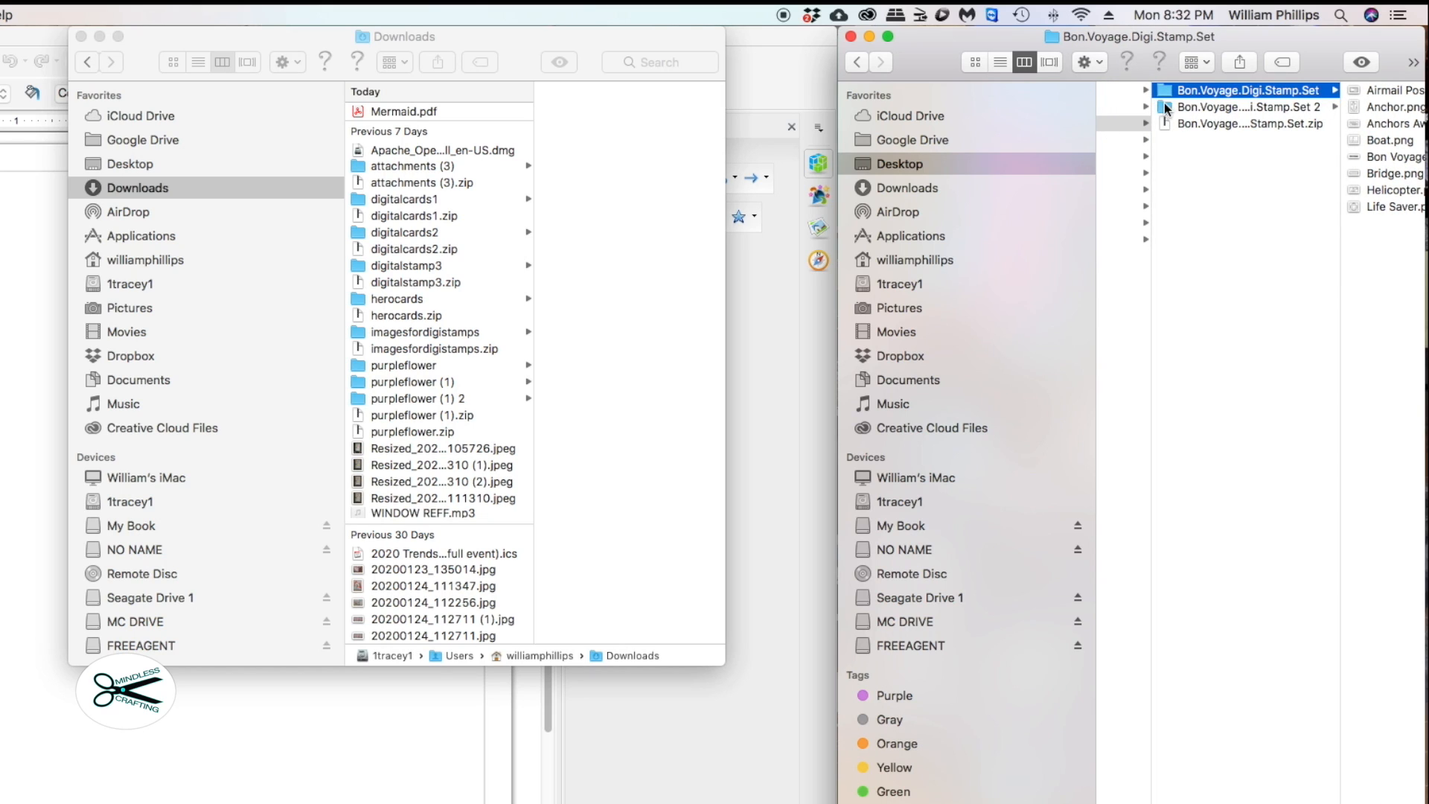
scroll(1164, 103, "left", 2)
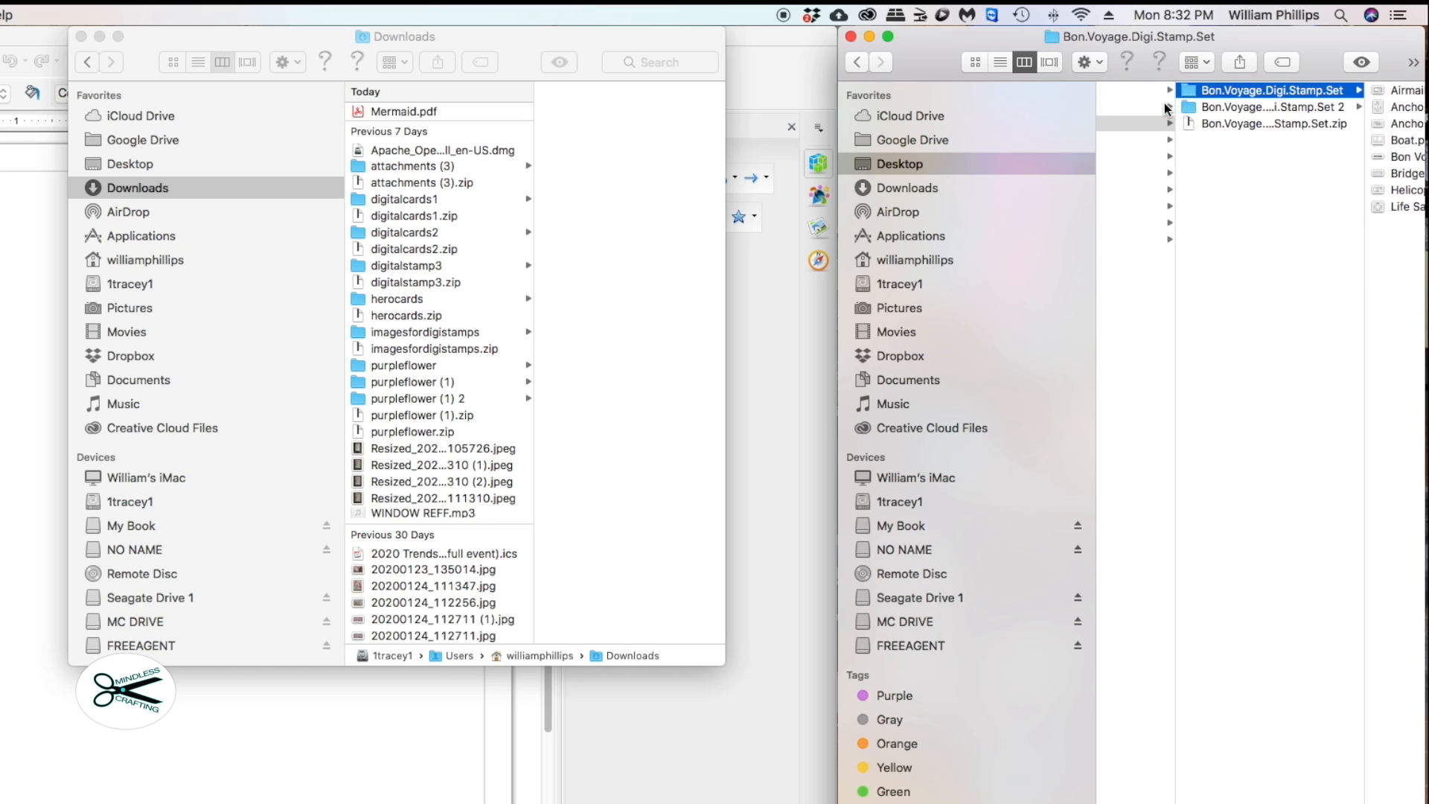
right_click(1238, 107)
left_click(1152, 142)
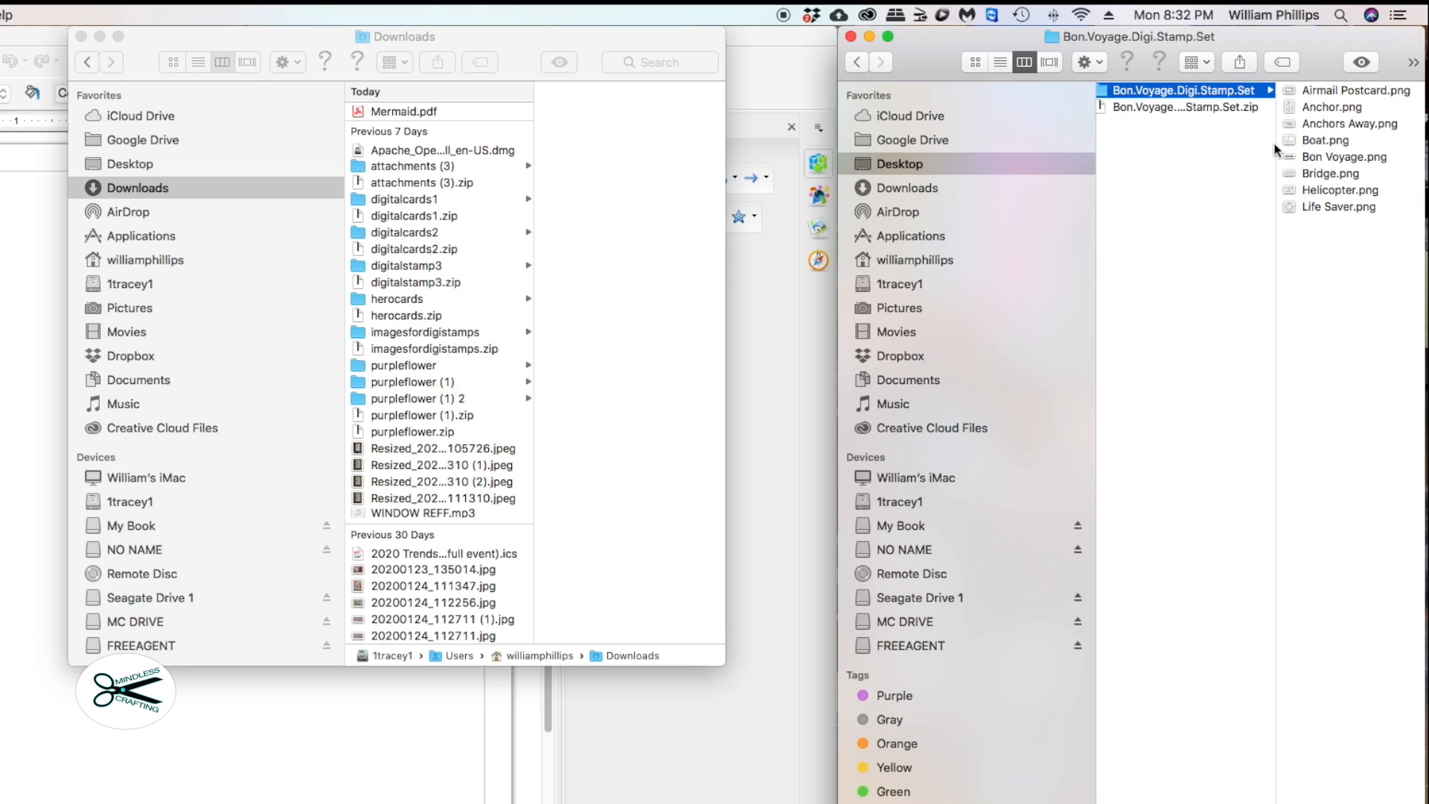
Step: Close the Downloads window and insert Bridge.png from the Bon.Voyage.Digi.Stamp.Set folder onto the blank drawing page
left_click(81, 37)
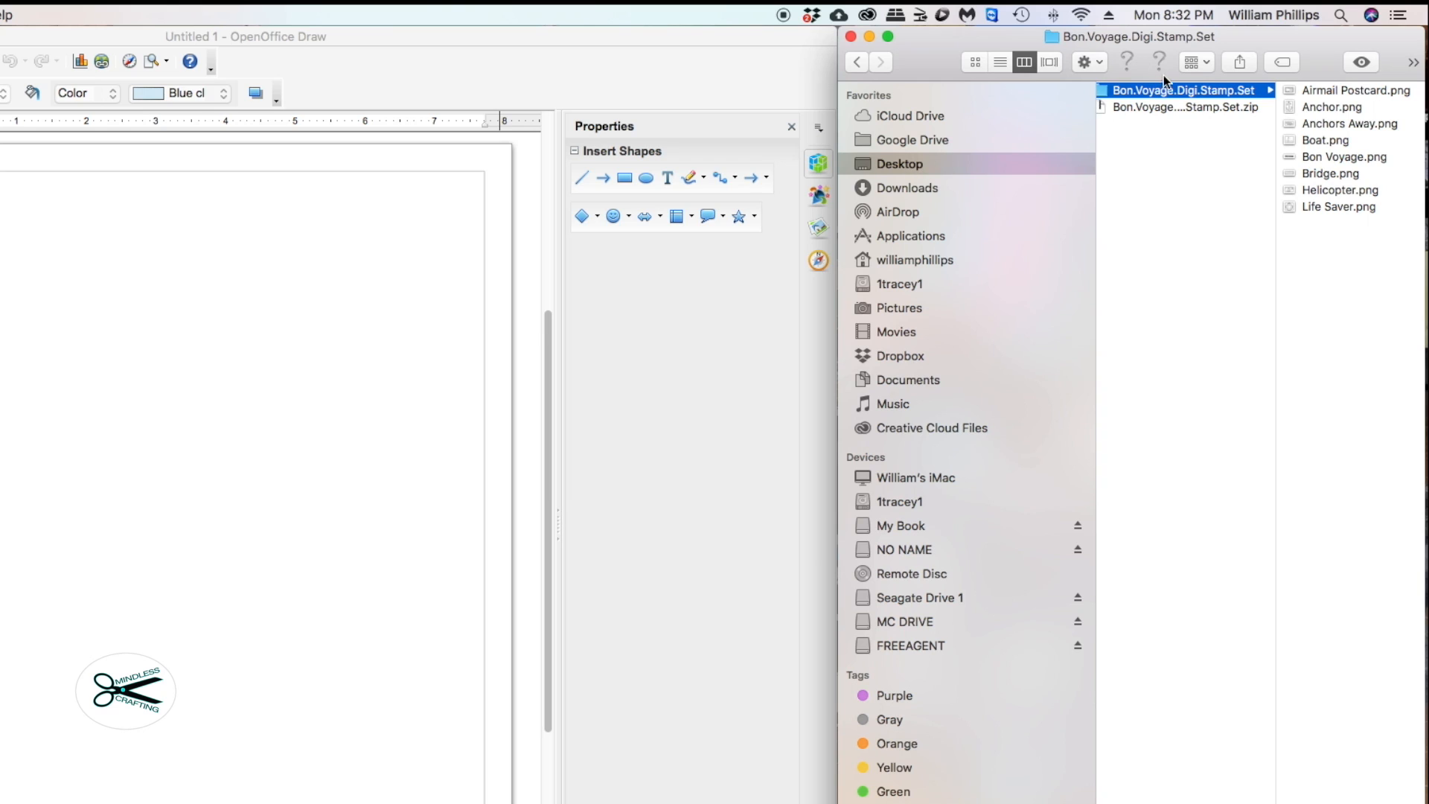
scroll(1167, 85, "left", 5)
scroll(1171, 96, "left", 2)
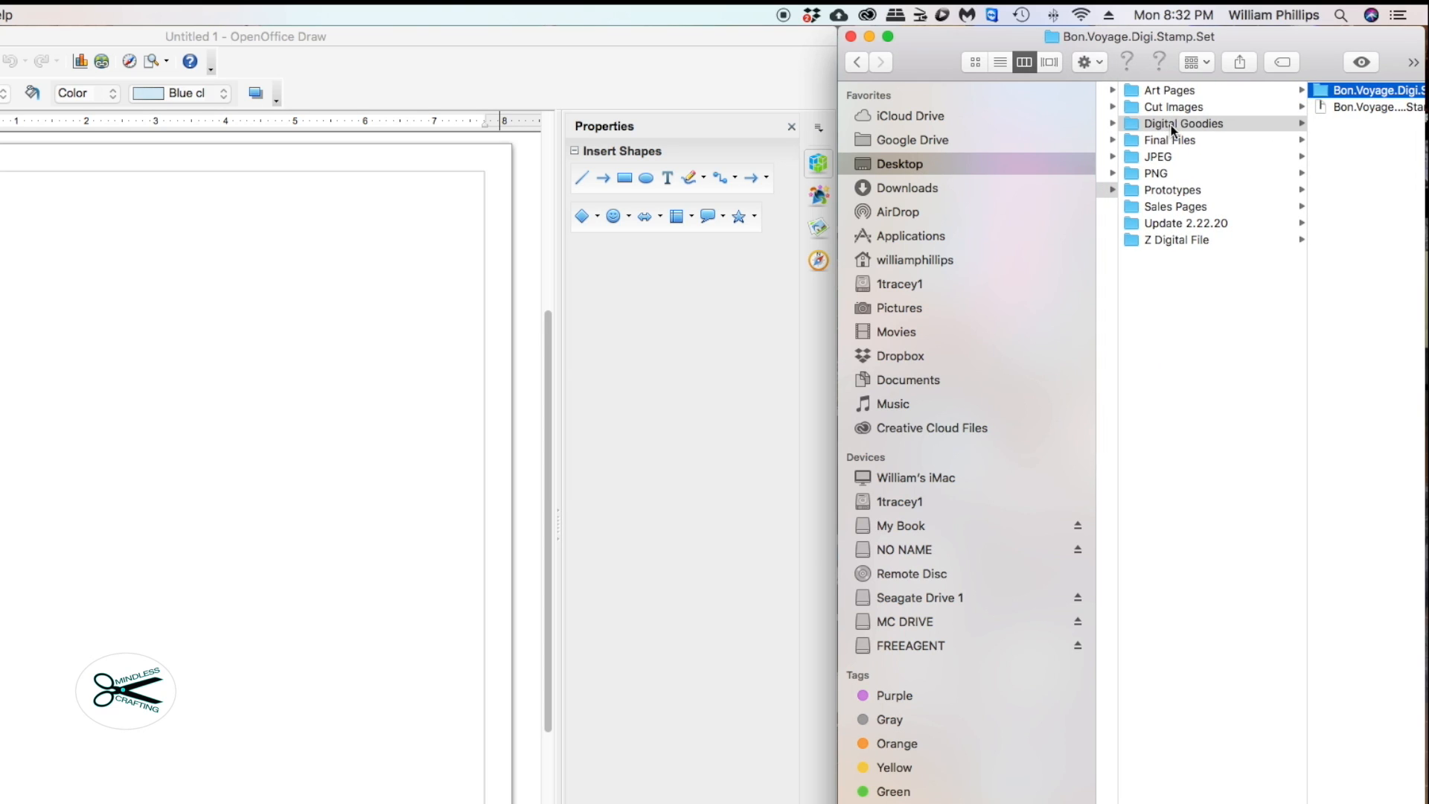
scroll(1171, 125, "right", 5)
scroll(1172, 125, "right", 5)
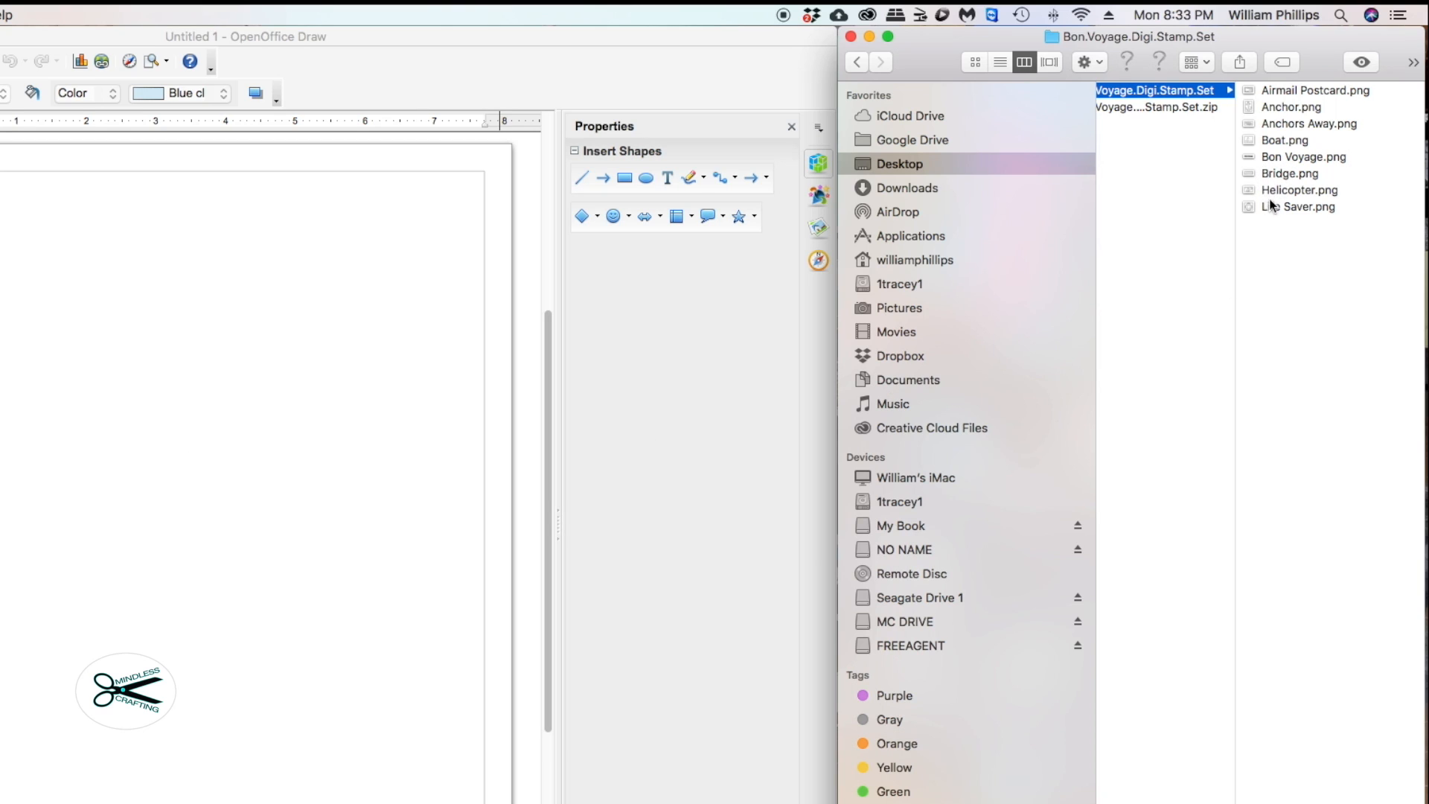
left_click(1251, 173)
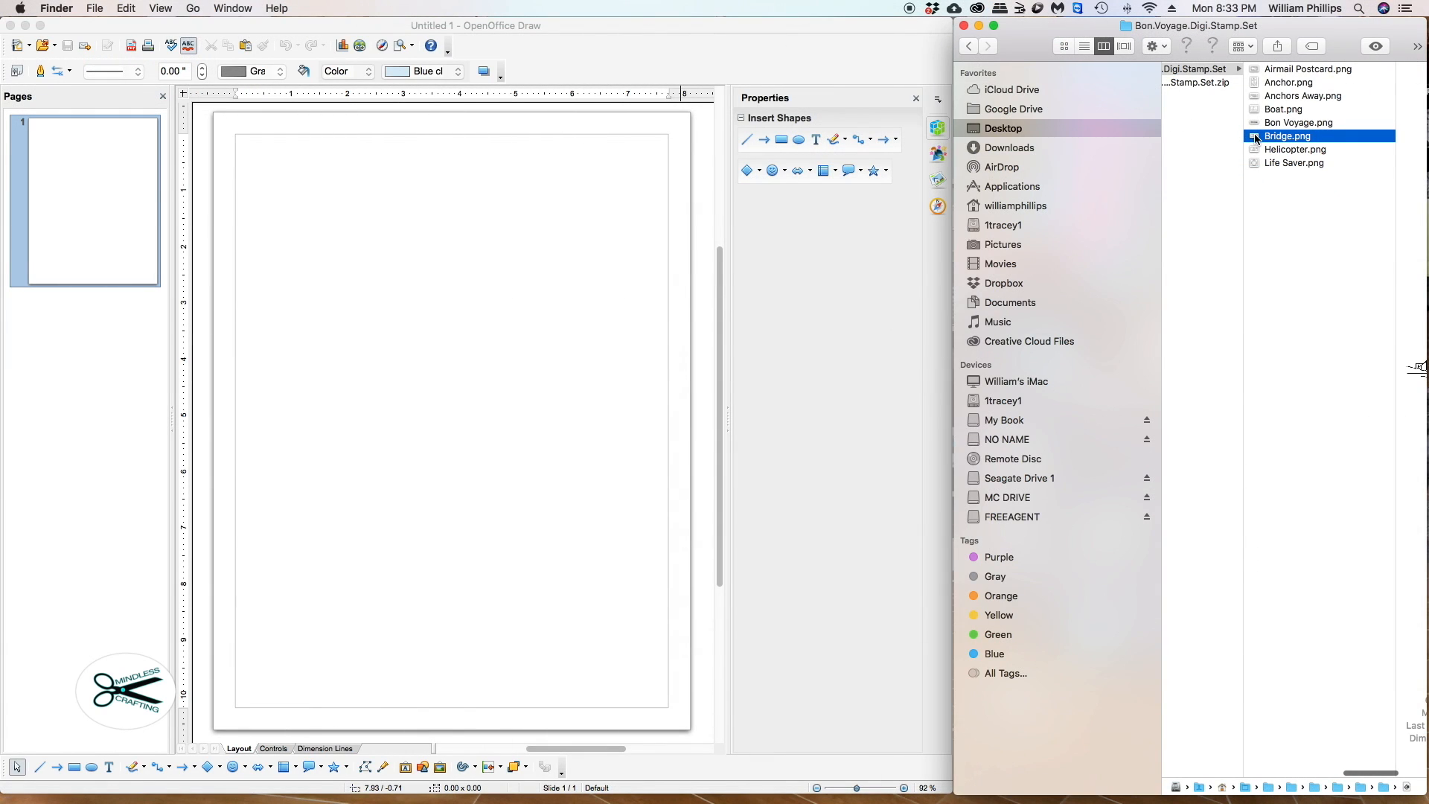
left_click_drag(1256, 139, 357, 309)
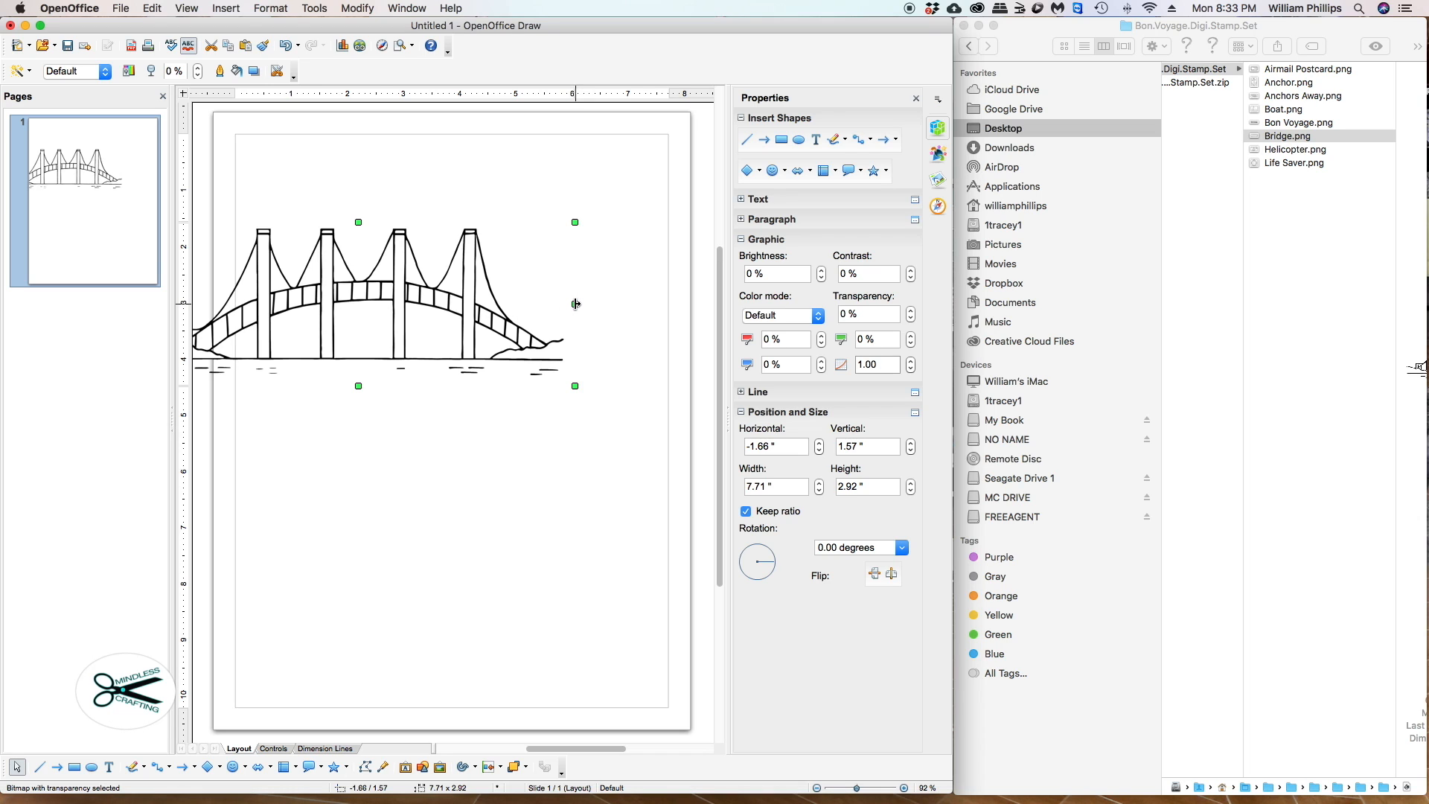
Step: Stretch the bridge image freehand to about 8.41 by 5.53 inches, and resize it to about 8.76 by 3.48 inches
left_click_drag(575, 386, 613, 533)
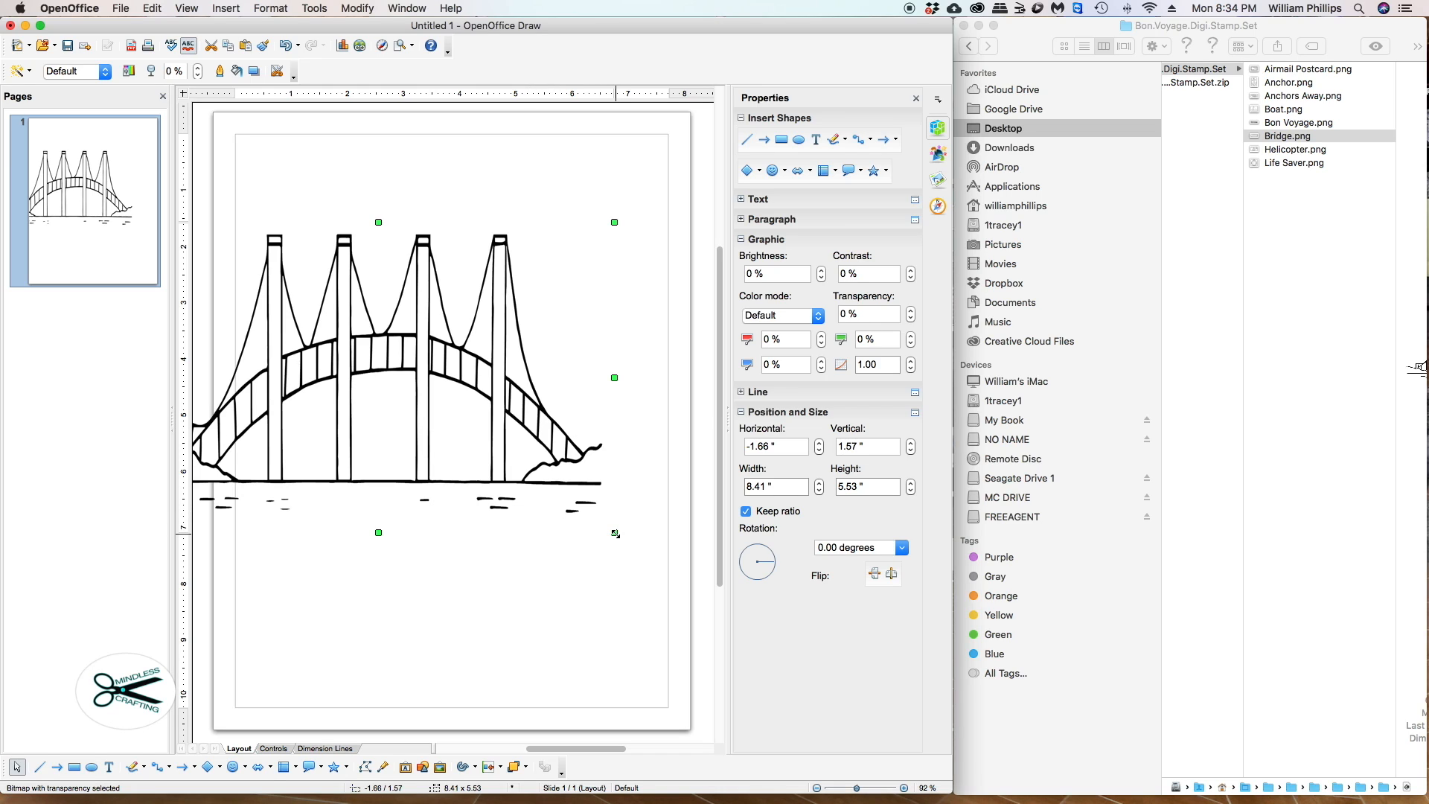
left_click_drag(615, 534, 630, 418)
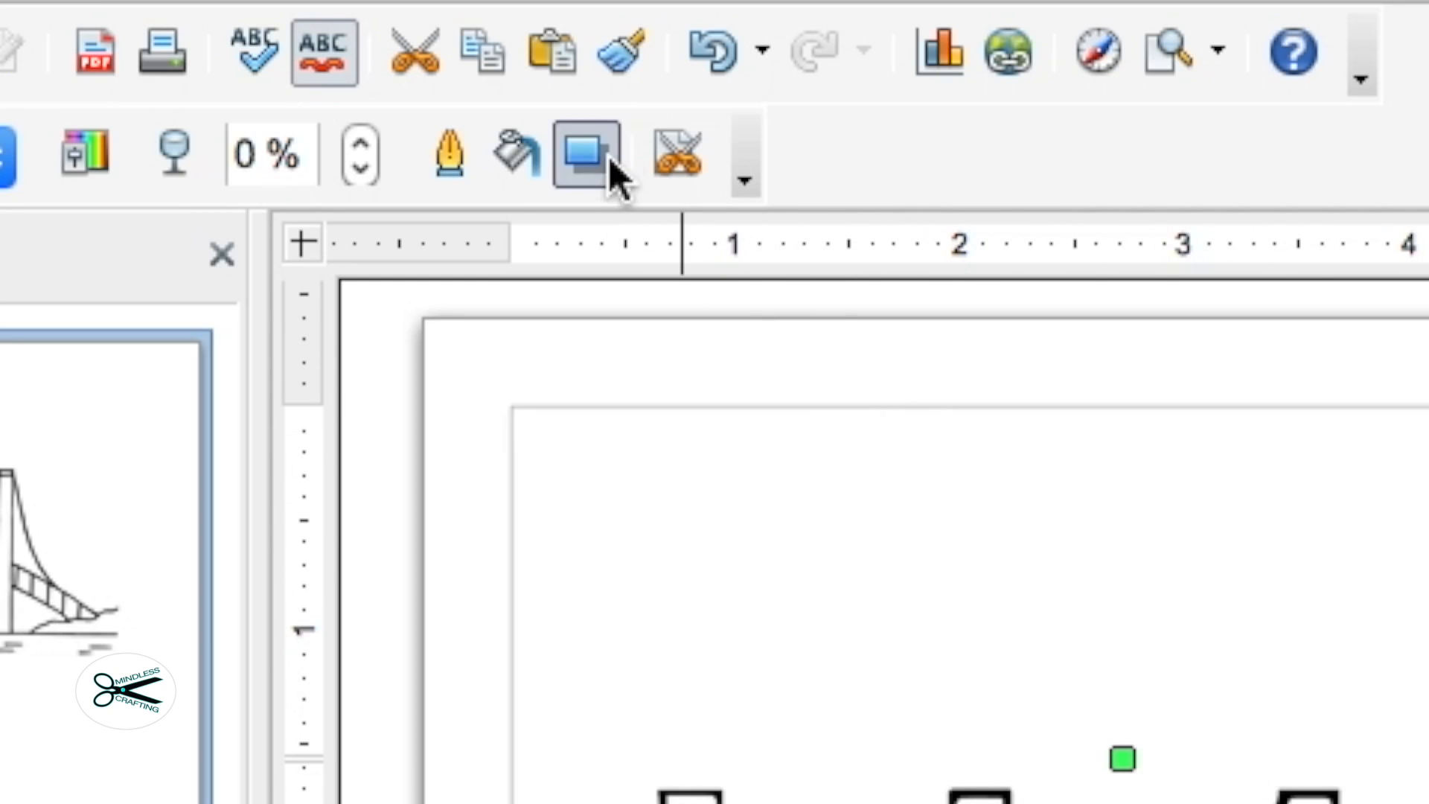
Step: Try out undoing and redoing the bridge image's resizes and its insertion
left_click(707, 47)
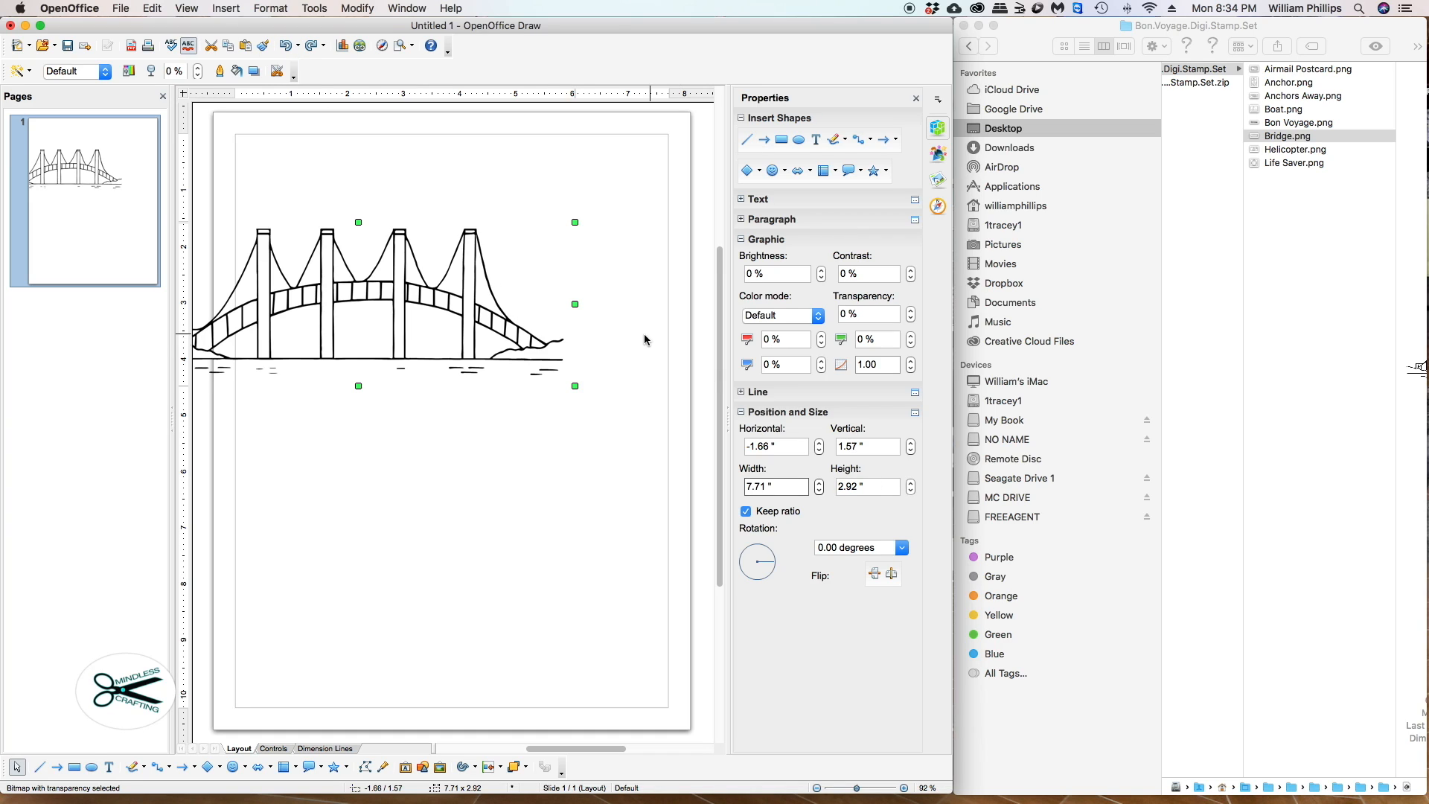
left_click(312, 46)
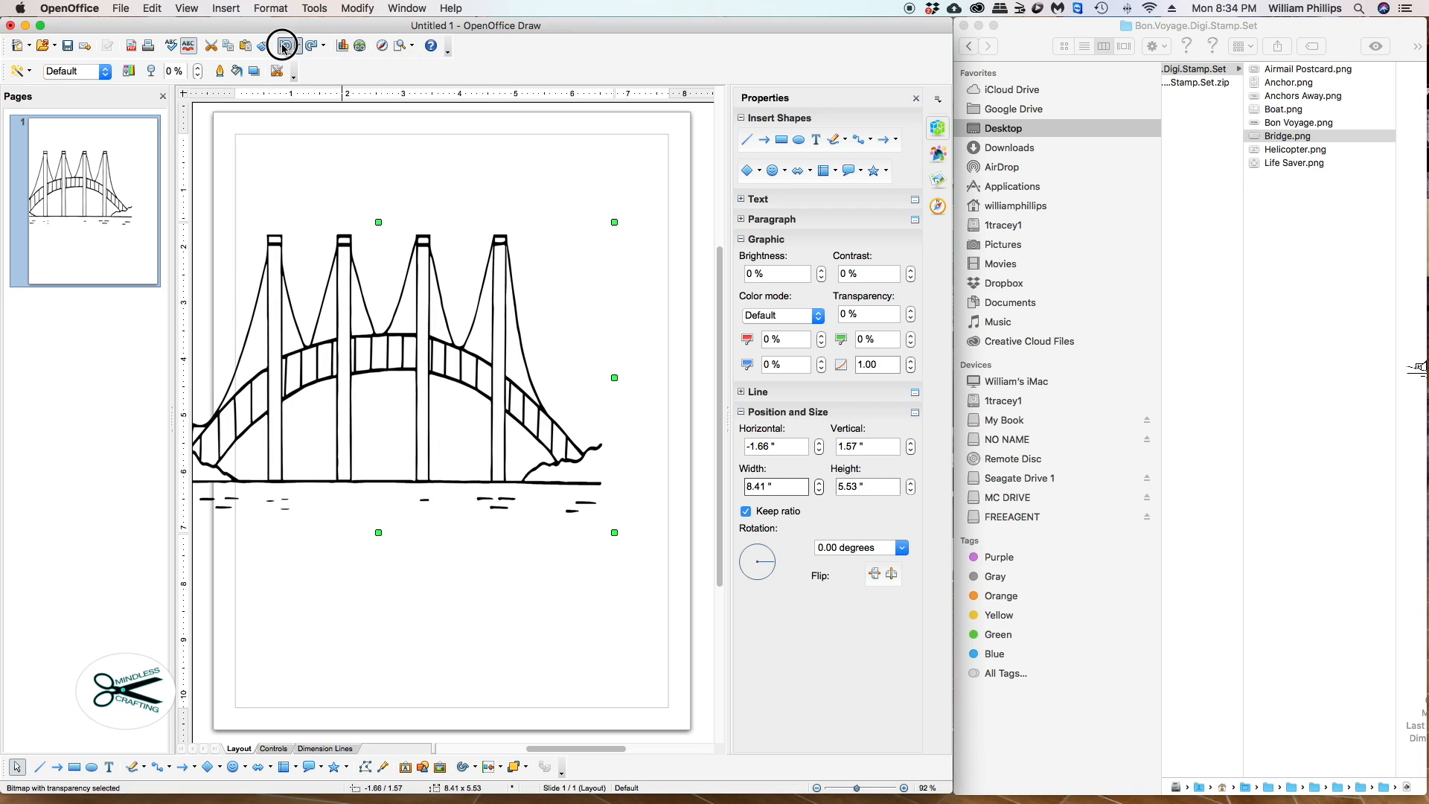
left_click(284, 47)
left_click(283, 46)
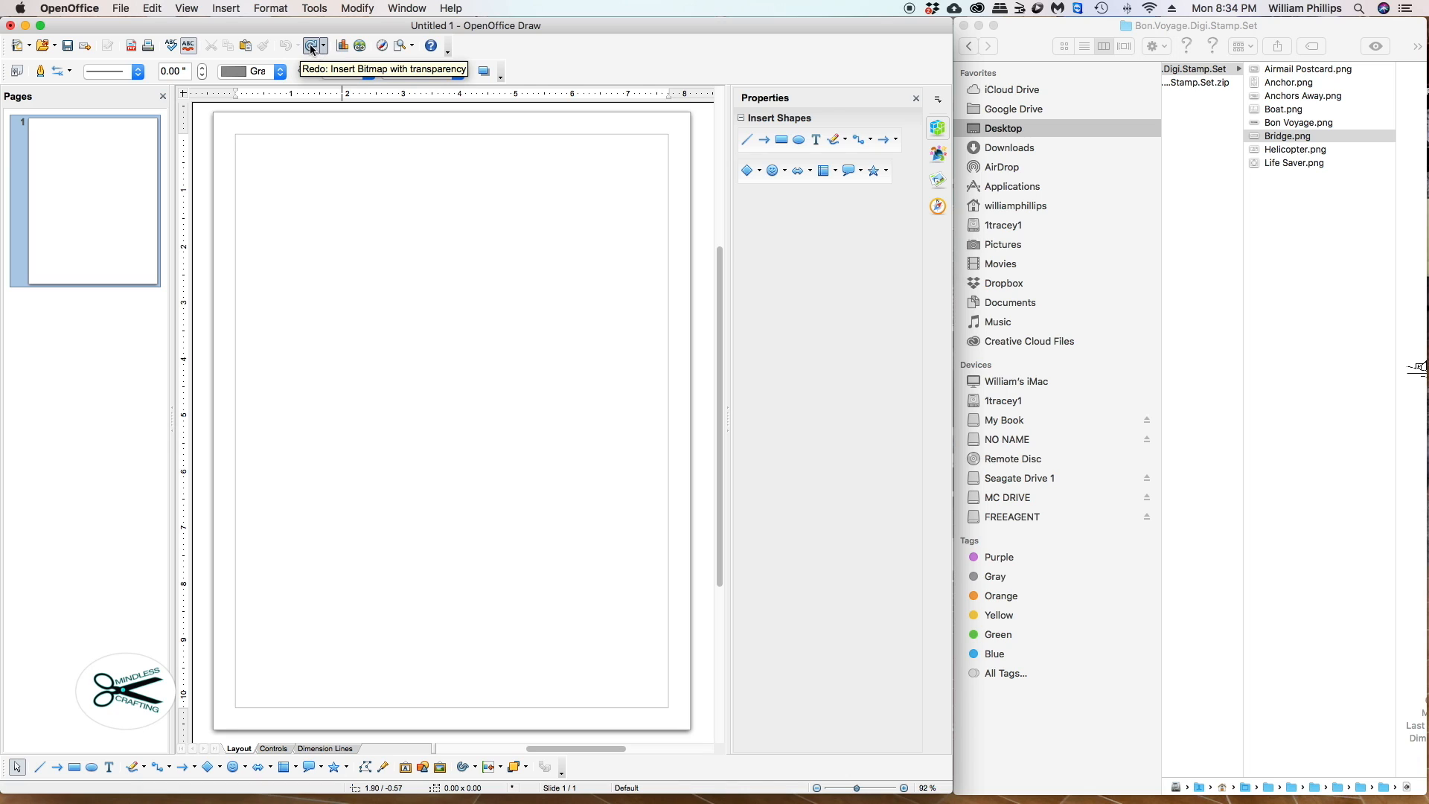
left_click(312, 48)
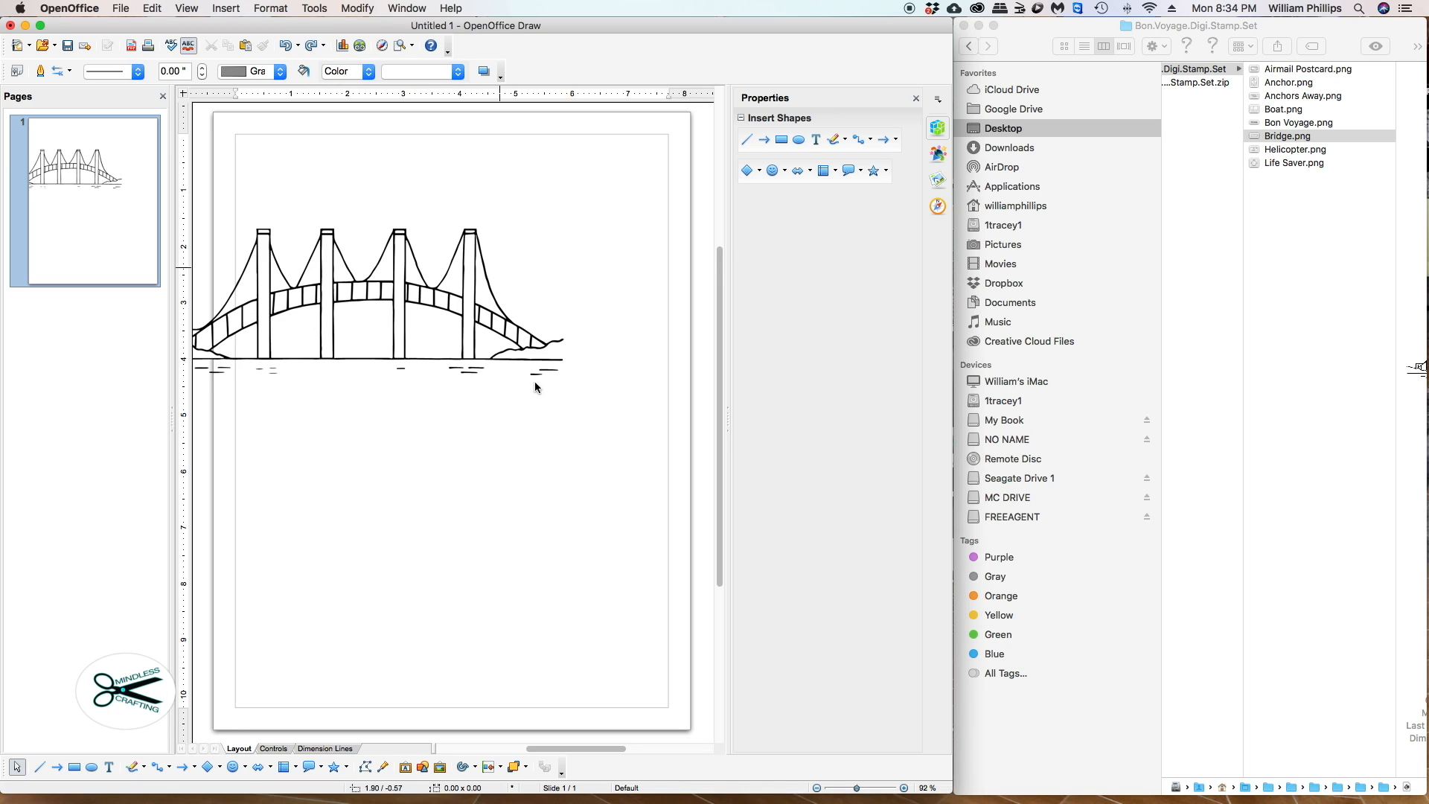
key("super+y")
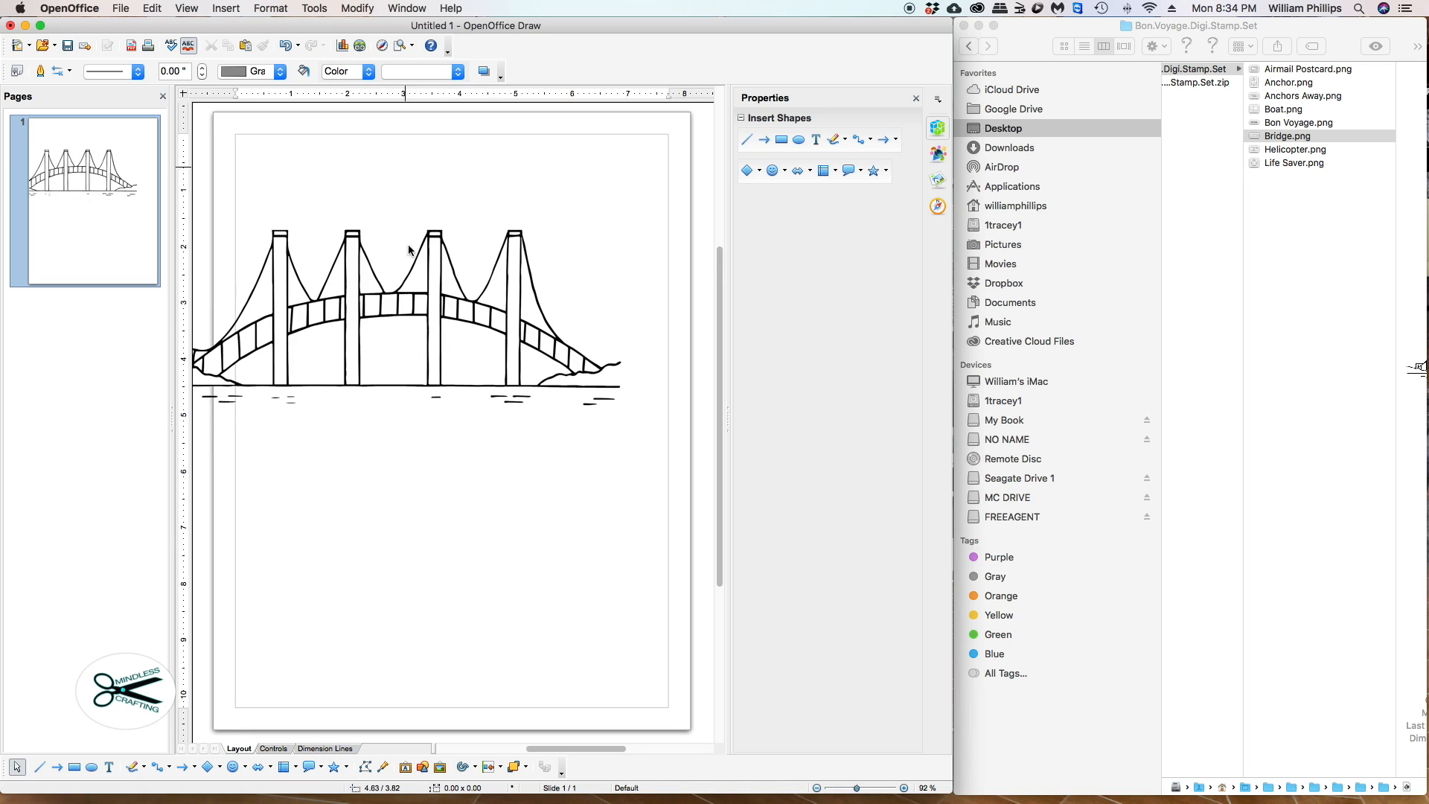
Step: Select the bridge image and move it across and down the page to about -0.66 inches horizontal and 3.27 inches vertical
double_click(418, 300)
left_click(391, 290)
left_click(391, 293)
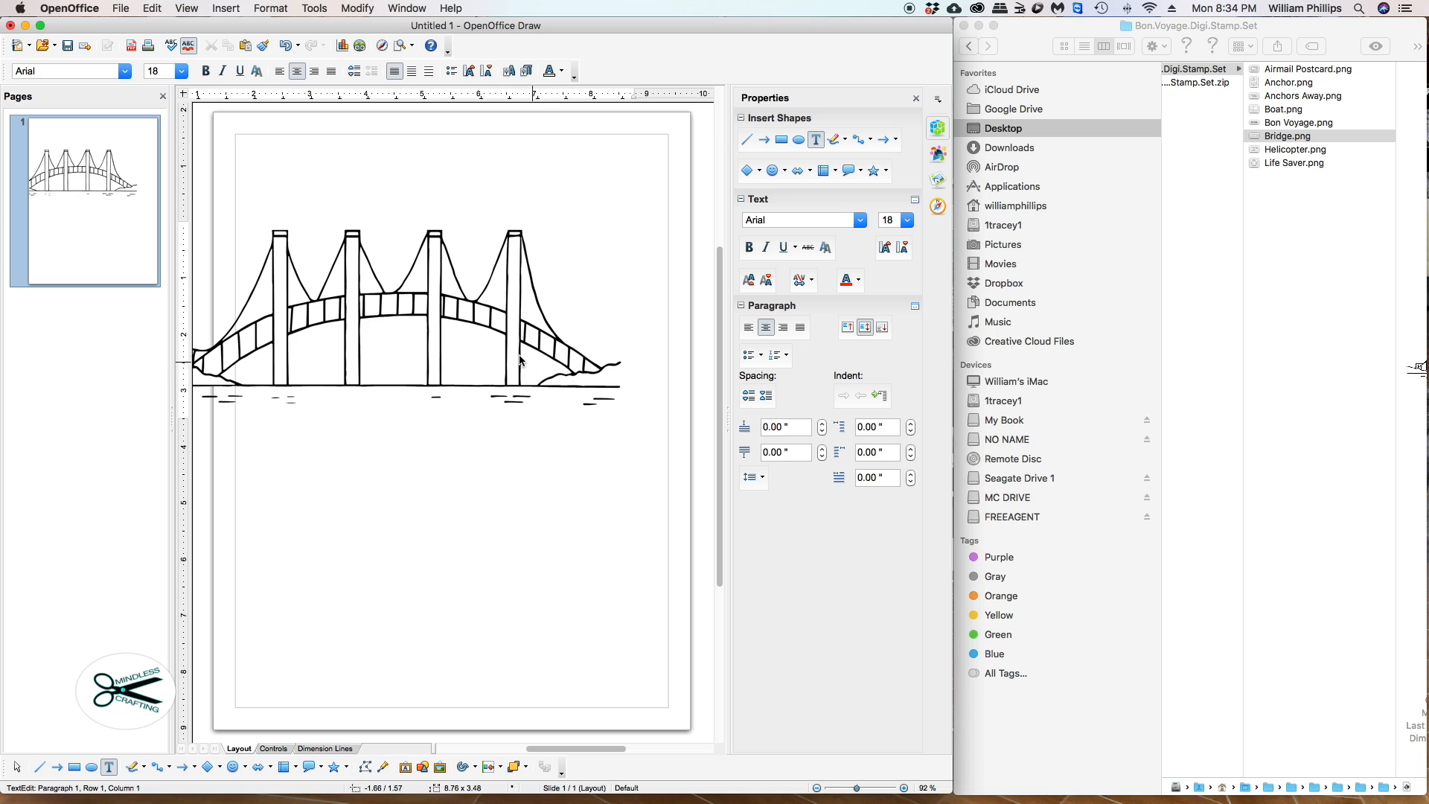
left_click_drag(417, 305, 477, 361)
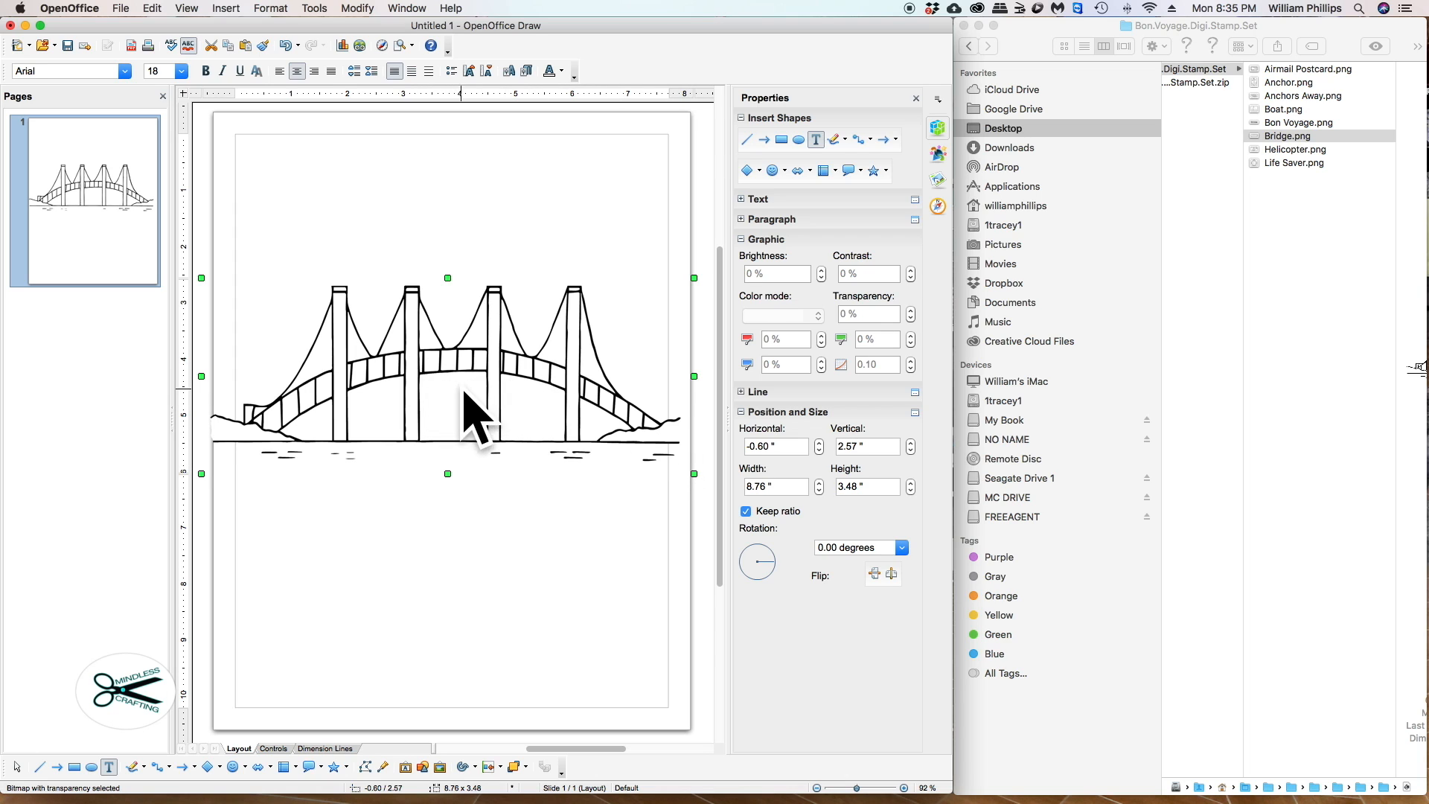
left_click_drag(445, 374, 444, 414)
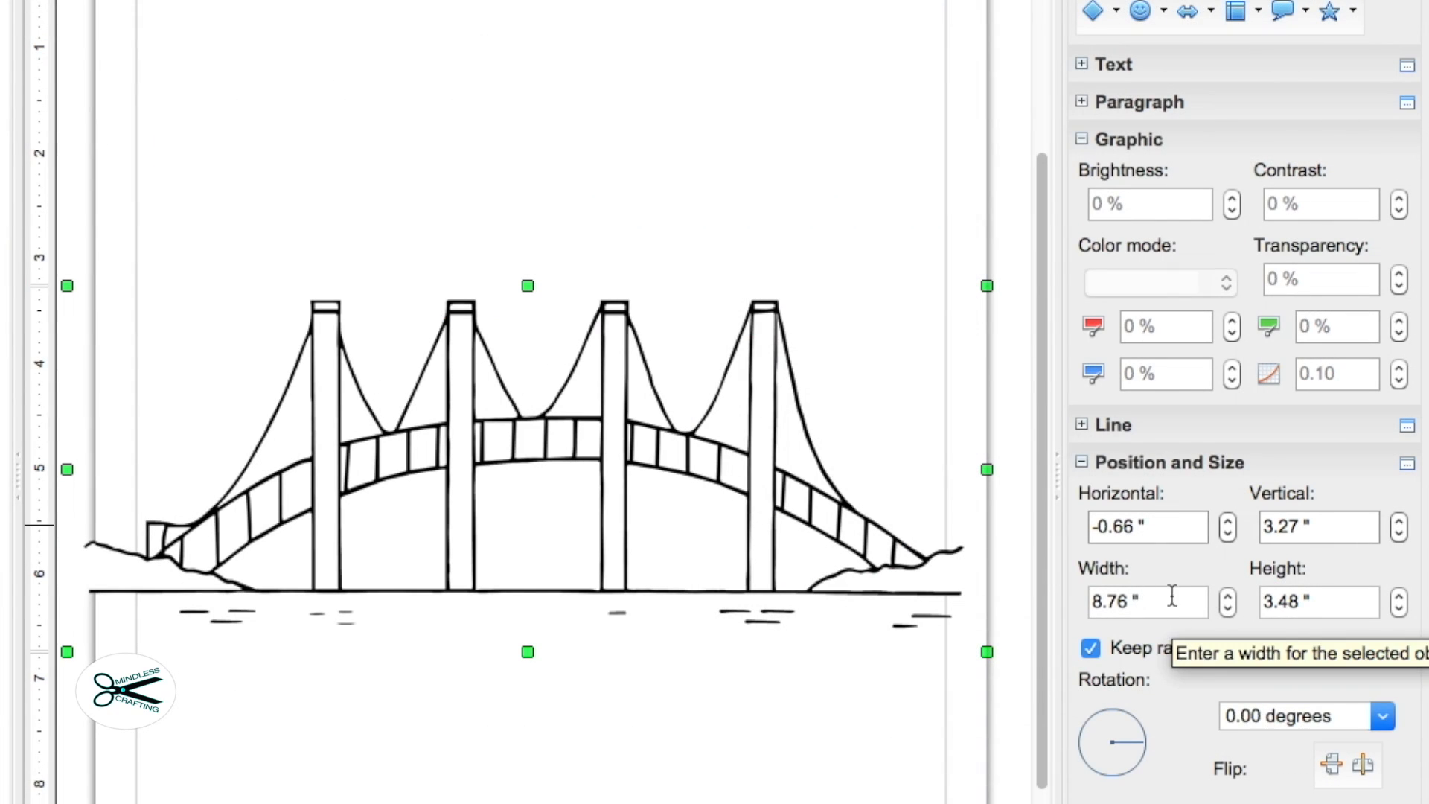
Step: Reduce the bridge's width to 3.20 inches with its proportions kept
left_click(1228, 609)
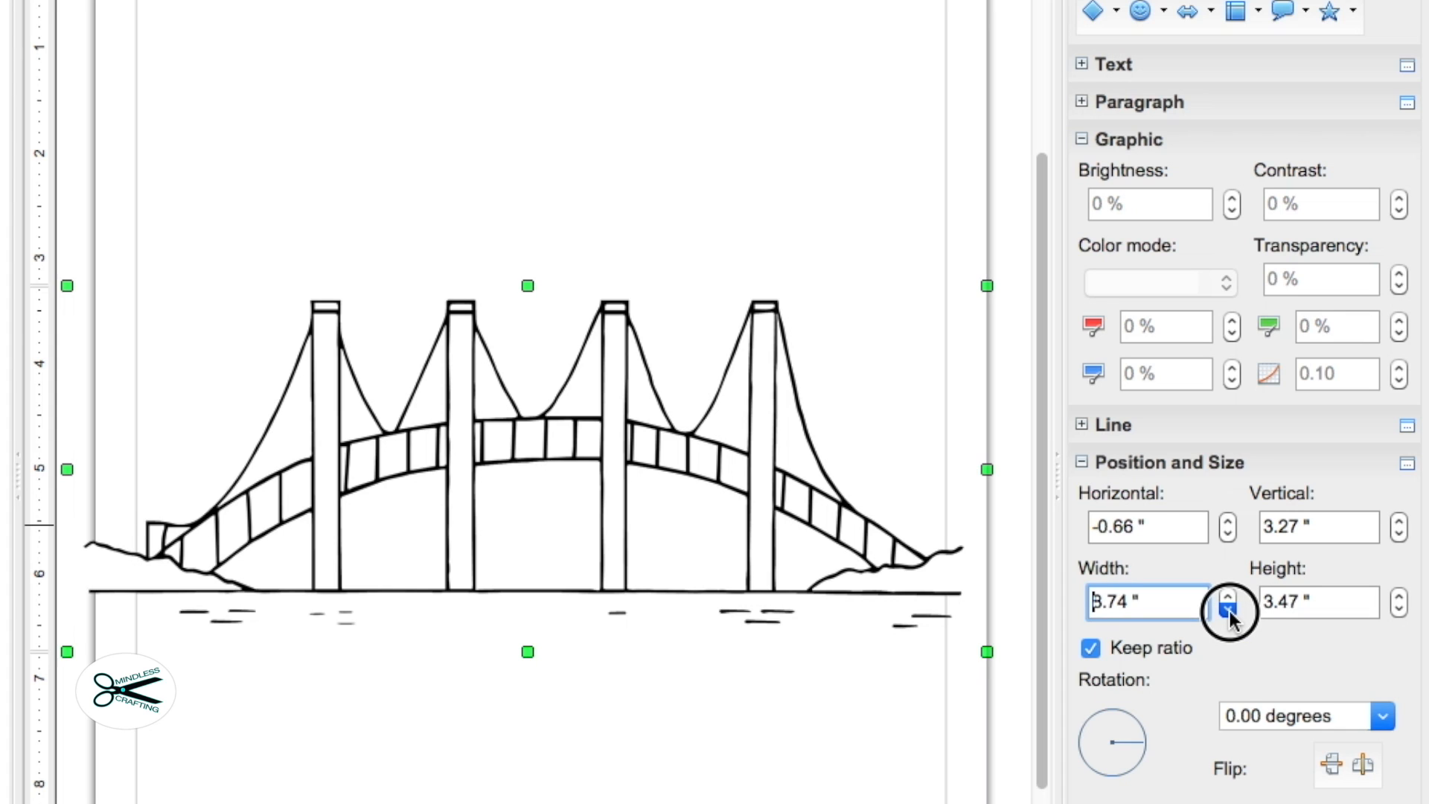
left_click_drag(1229, 610, 1229, 610)
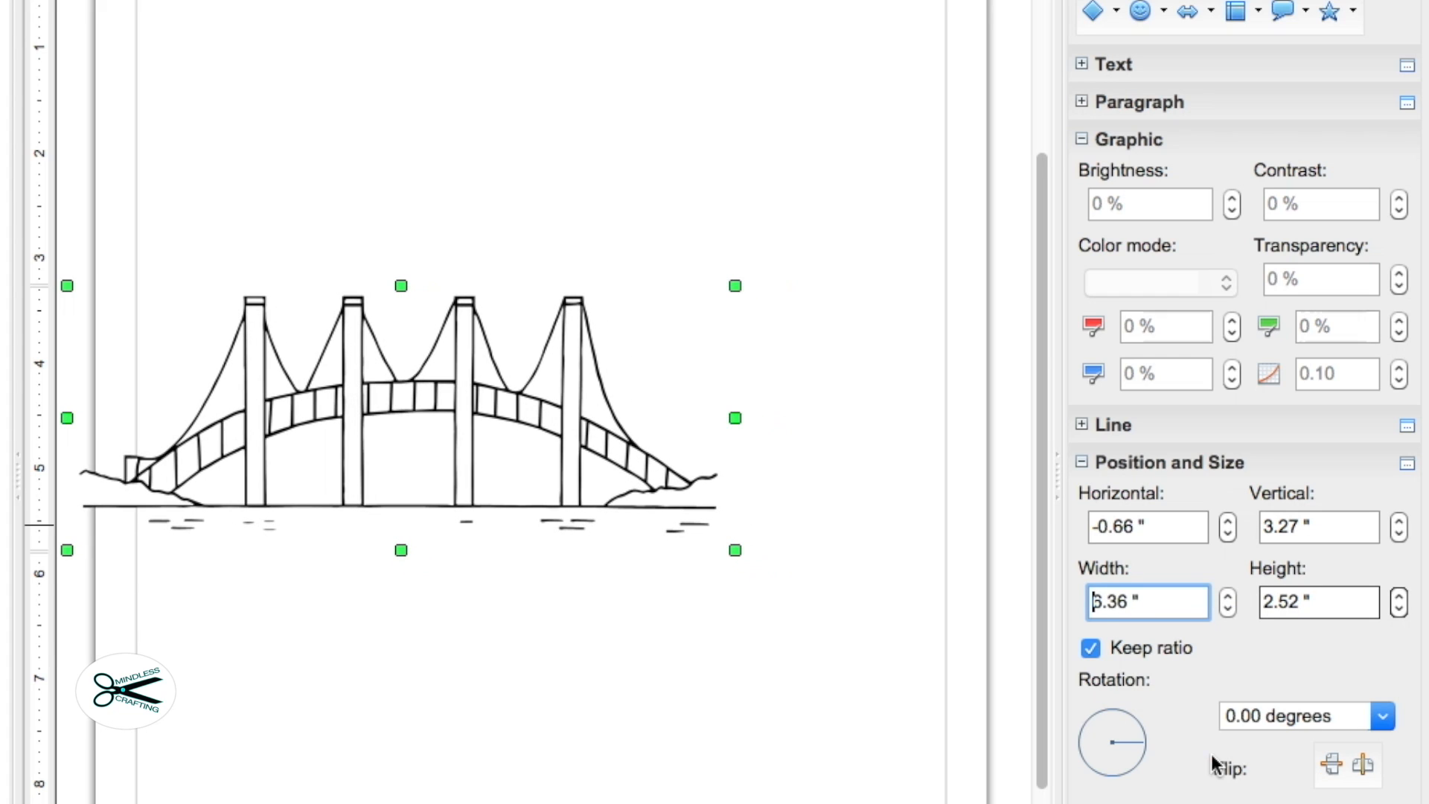
left_click(1189, 604)
left_click(1228, 609)
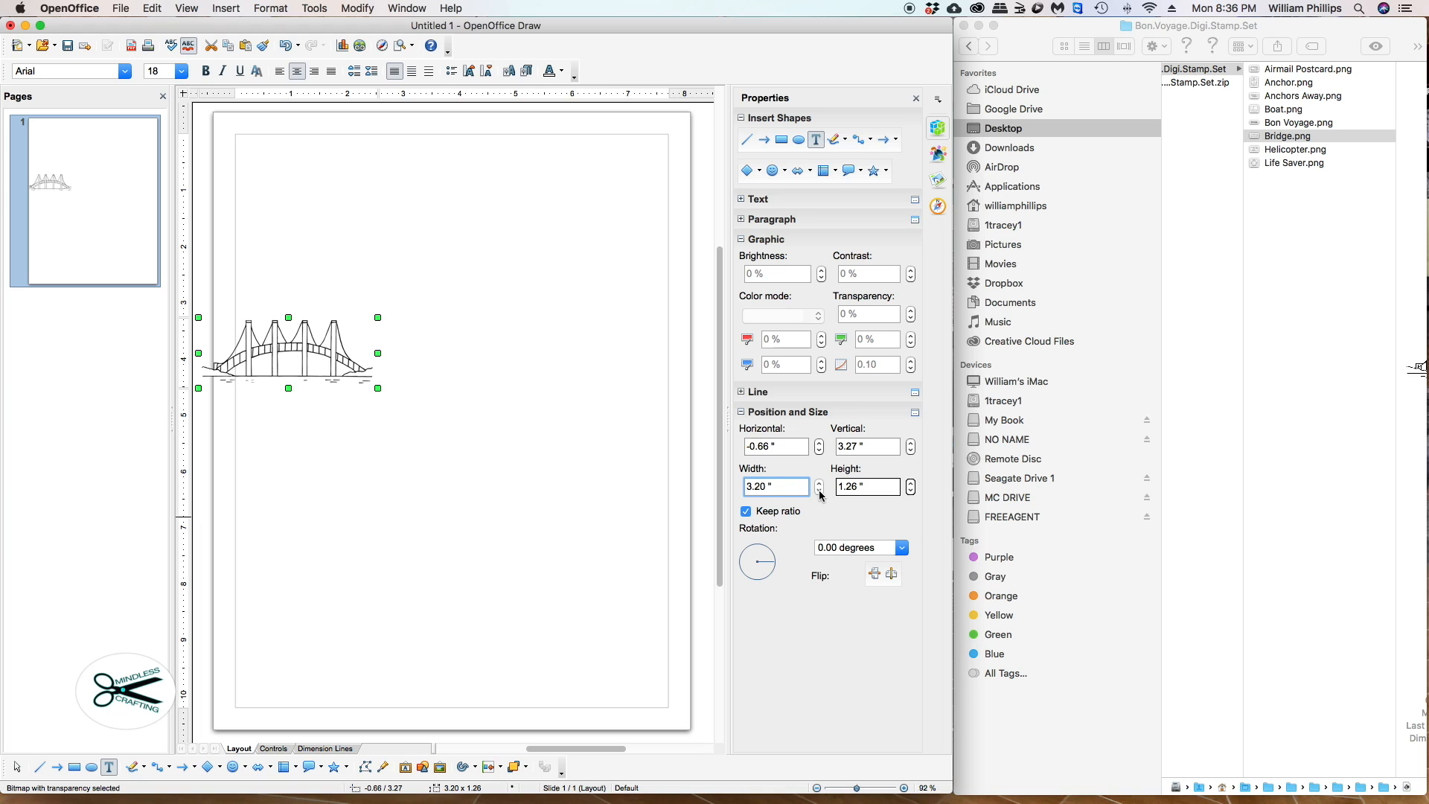
Step: Move the bridge to the page's lower right and fine-tune its position to 3.81 inches horizontal and 8.17 inches vertical
left_click_drag(306, 349, 544, 625)
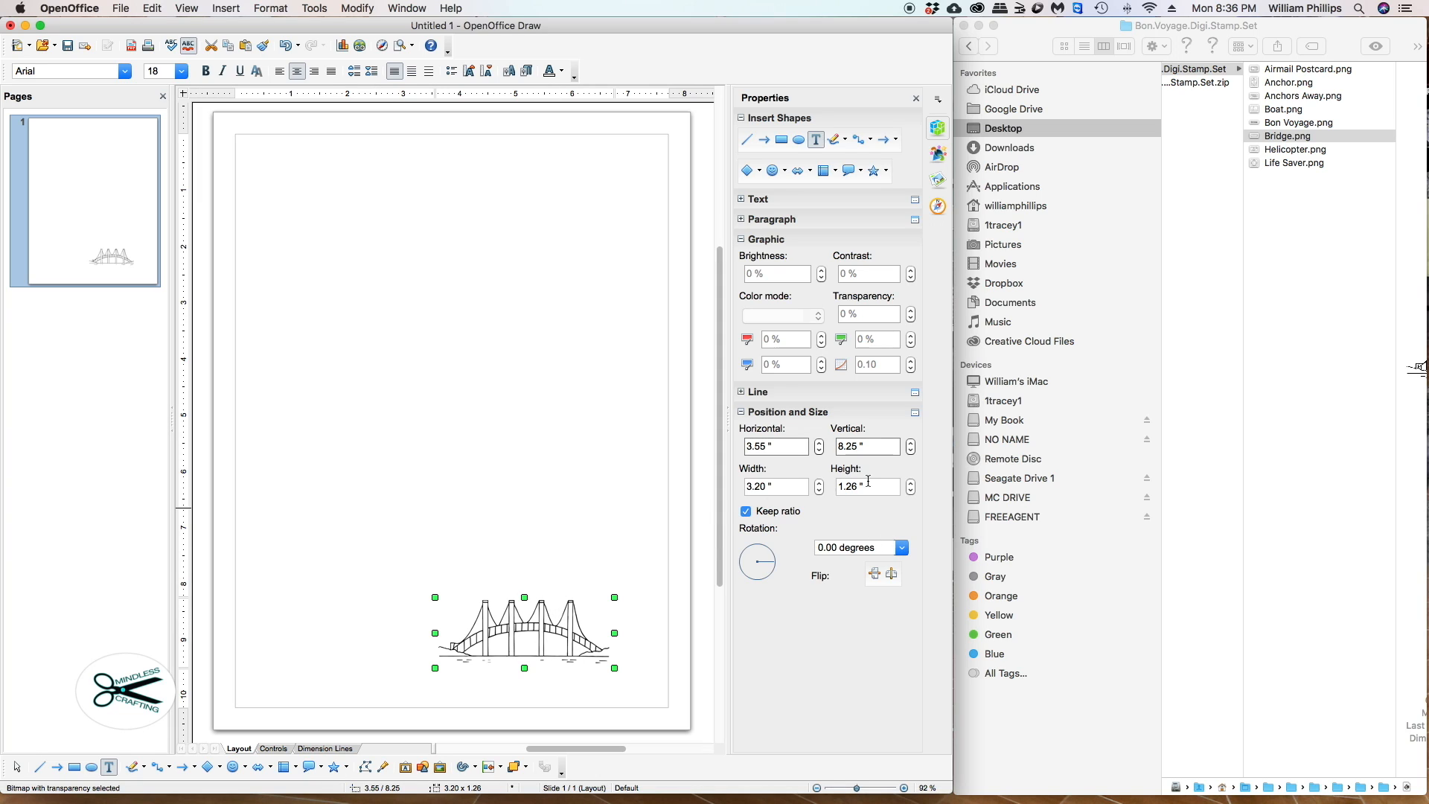
left_click(819, 445)
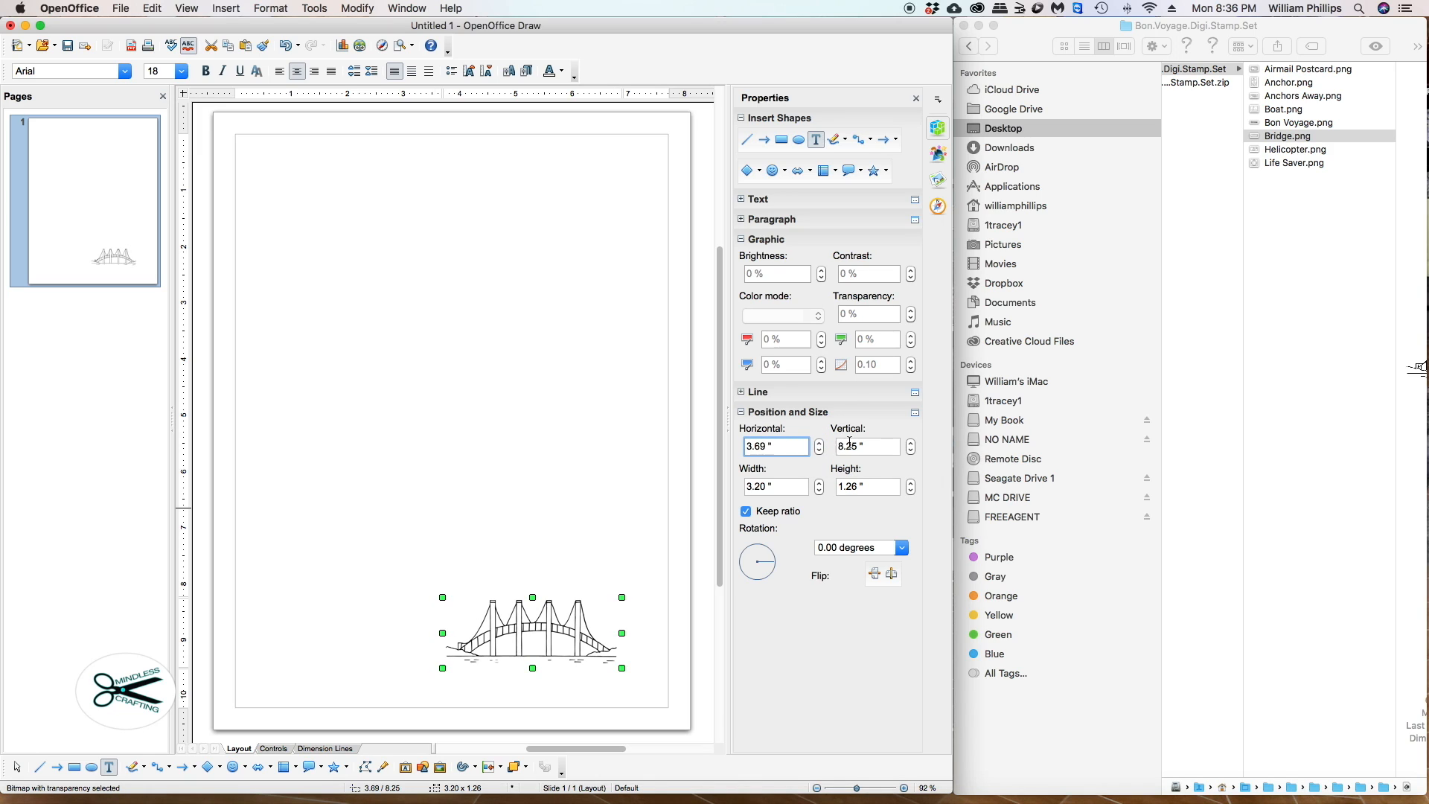
left_click(911, 443)
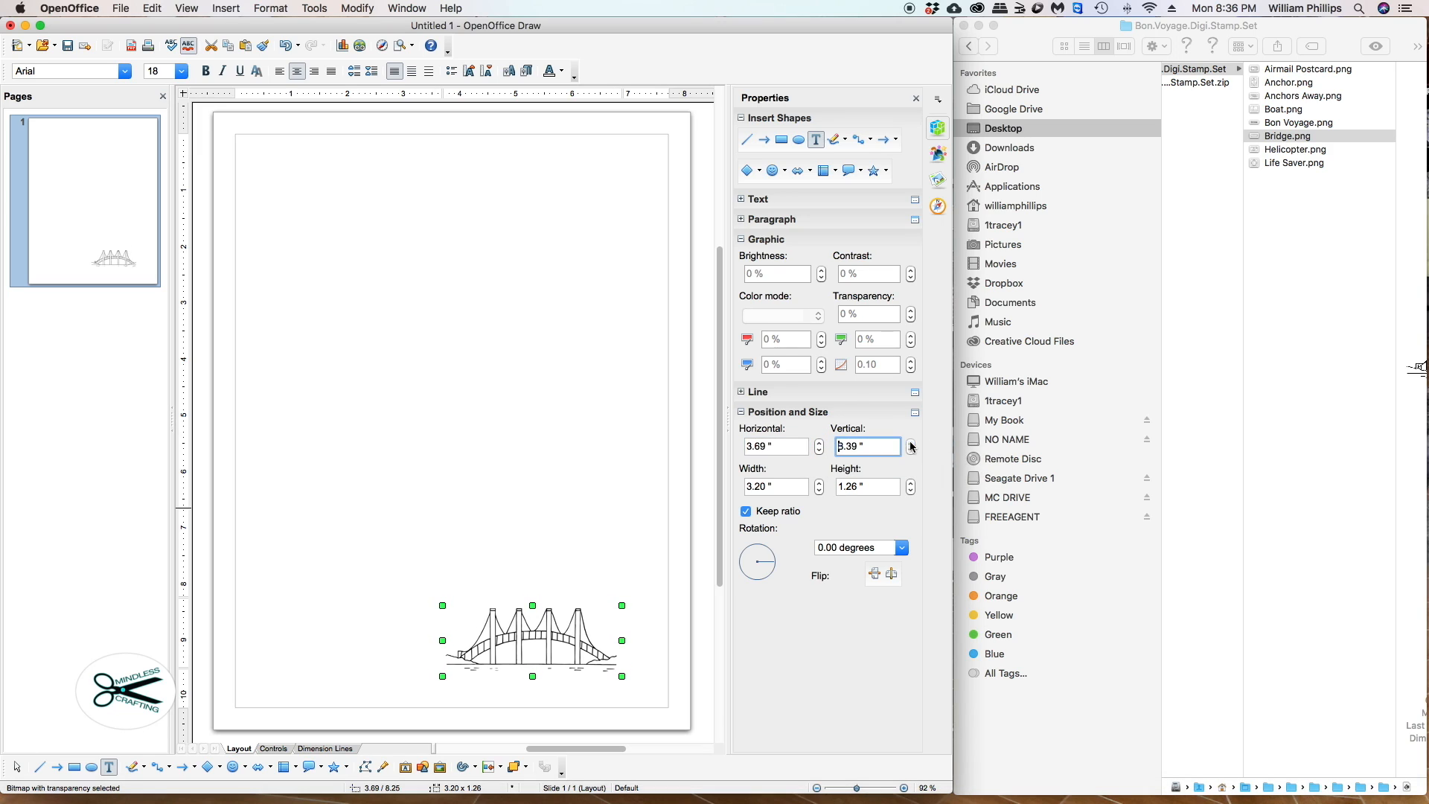
left_click(913, 452)
left_click(912, 453)
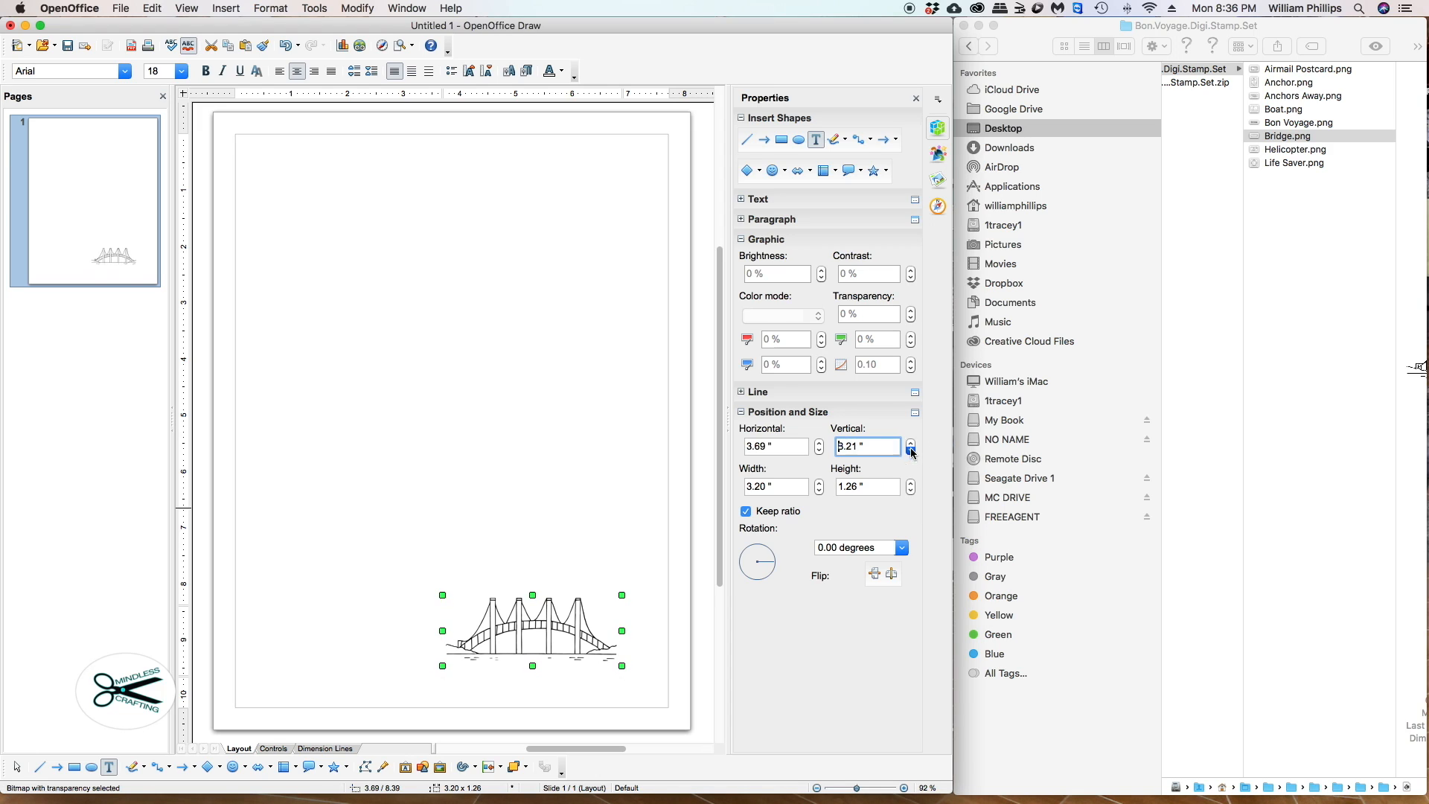
left_click(820, 452)
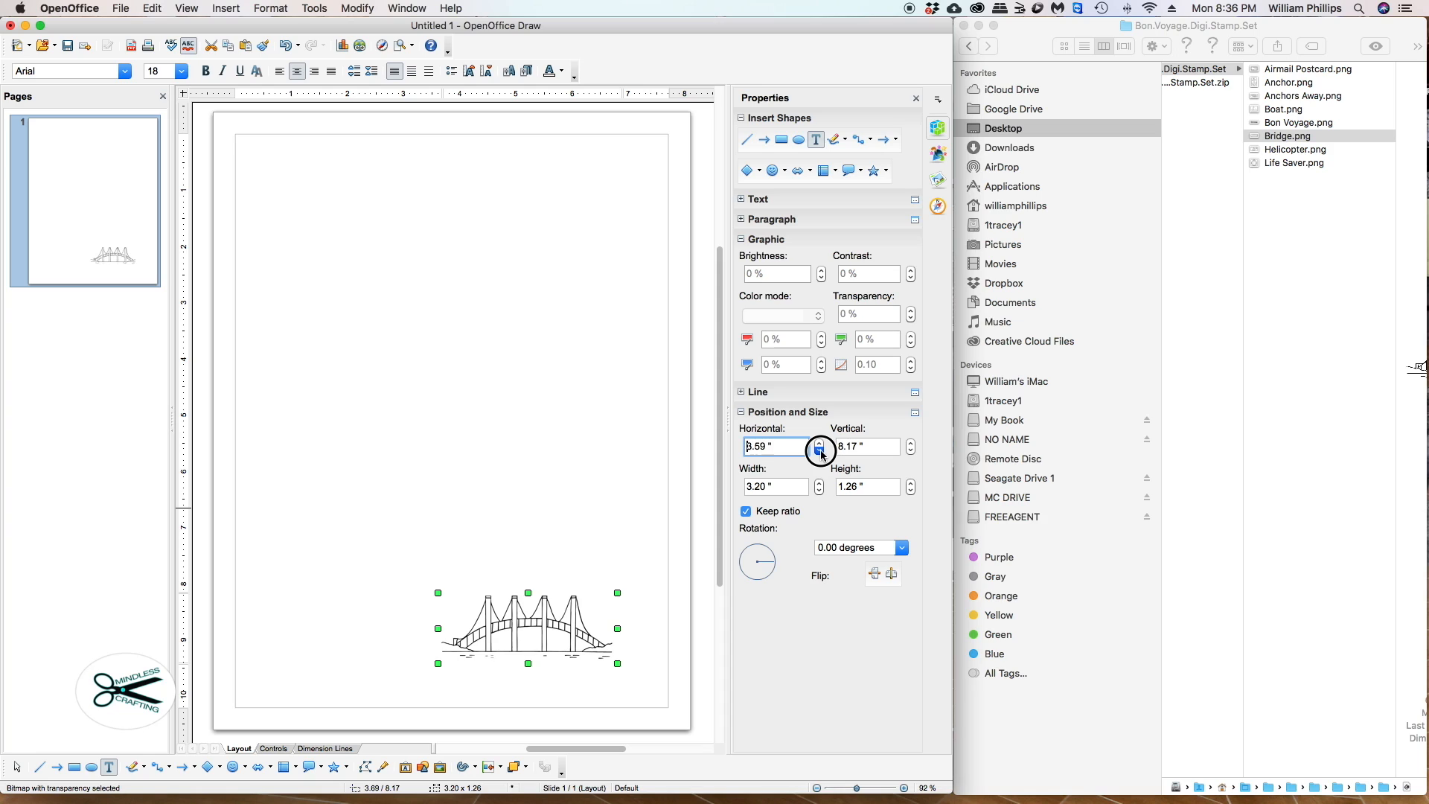
left_click(819, 443)
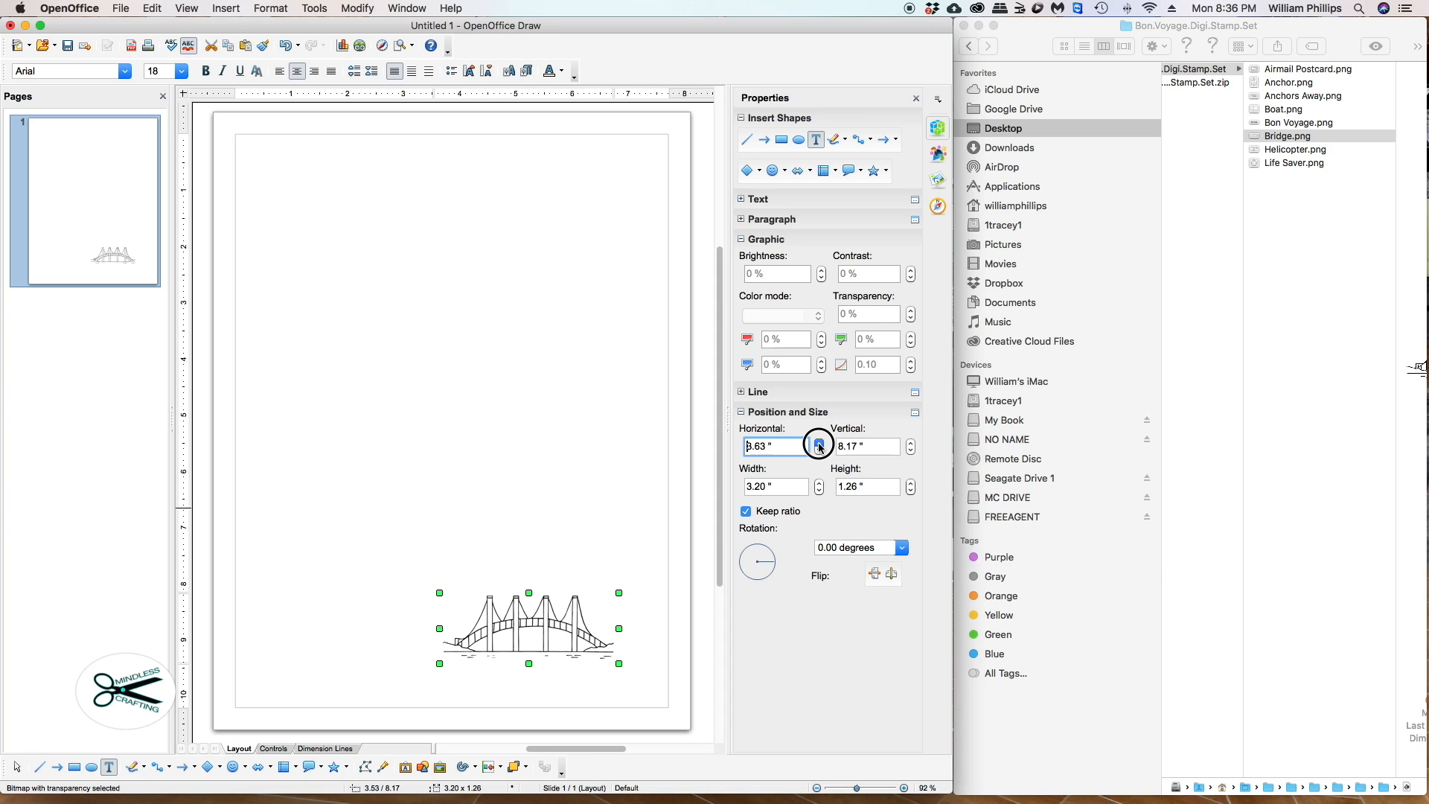
left_click(819, 444)
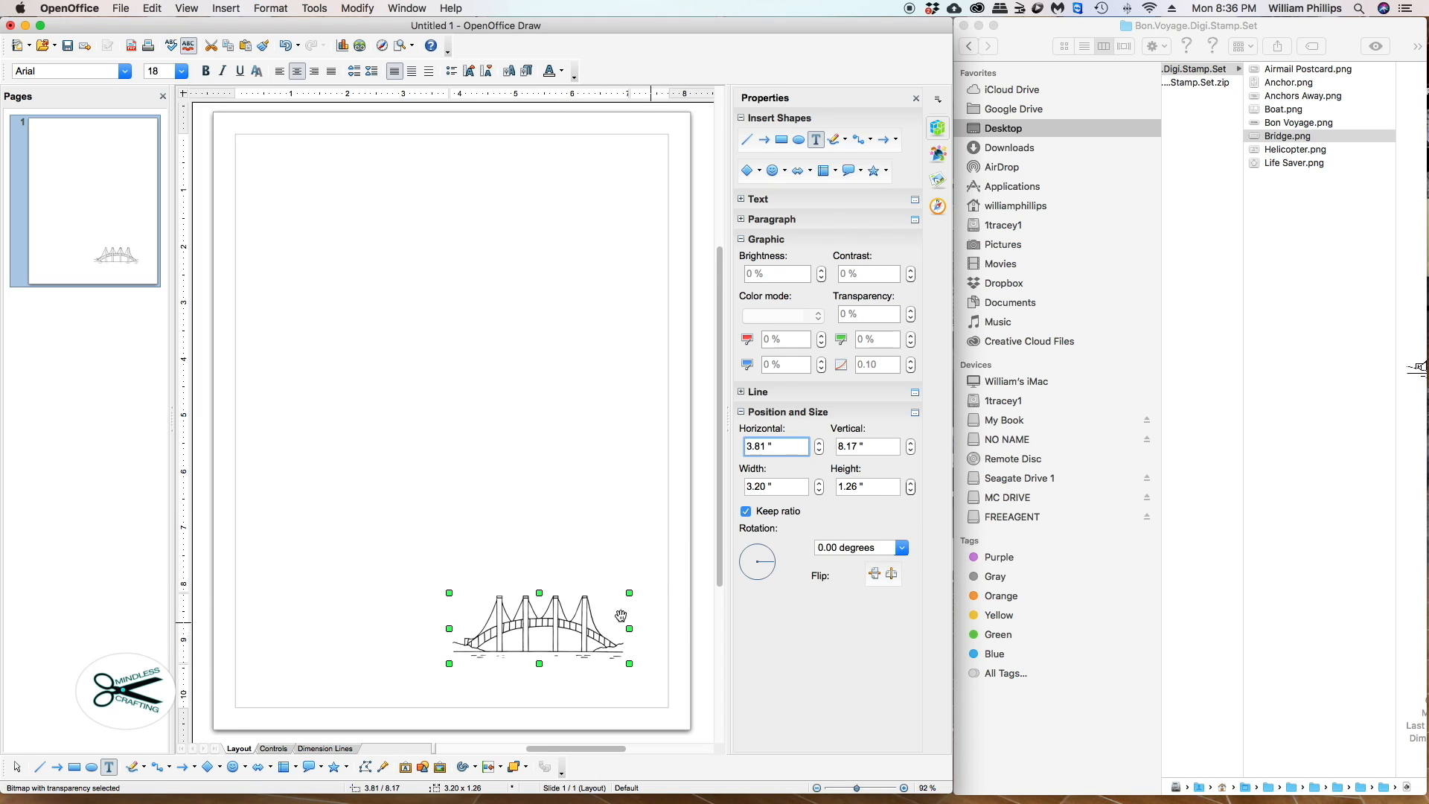
Step: Turn off Keep ratio for the bridge and widen it to 3.82 inches
left_click(746, 512)
left_click(819, 485)
left_click_drag(819, 485, 821, 487)
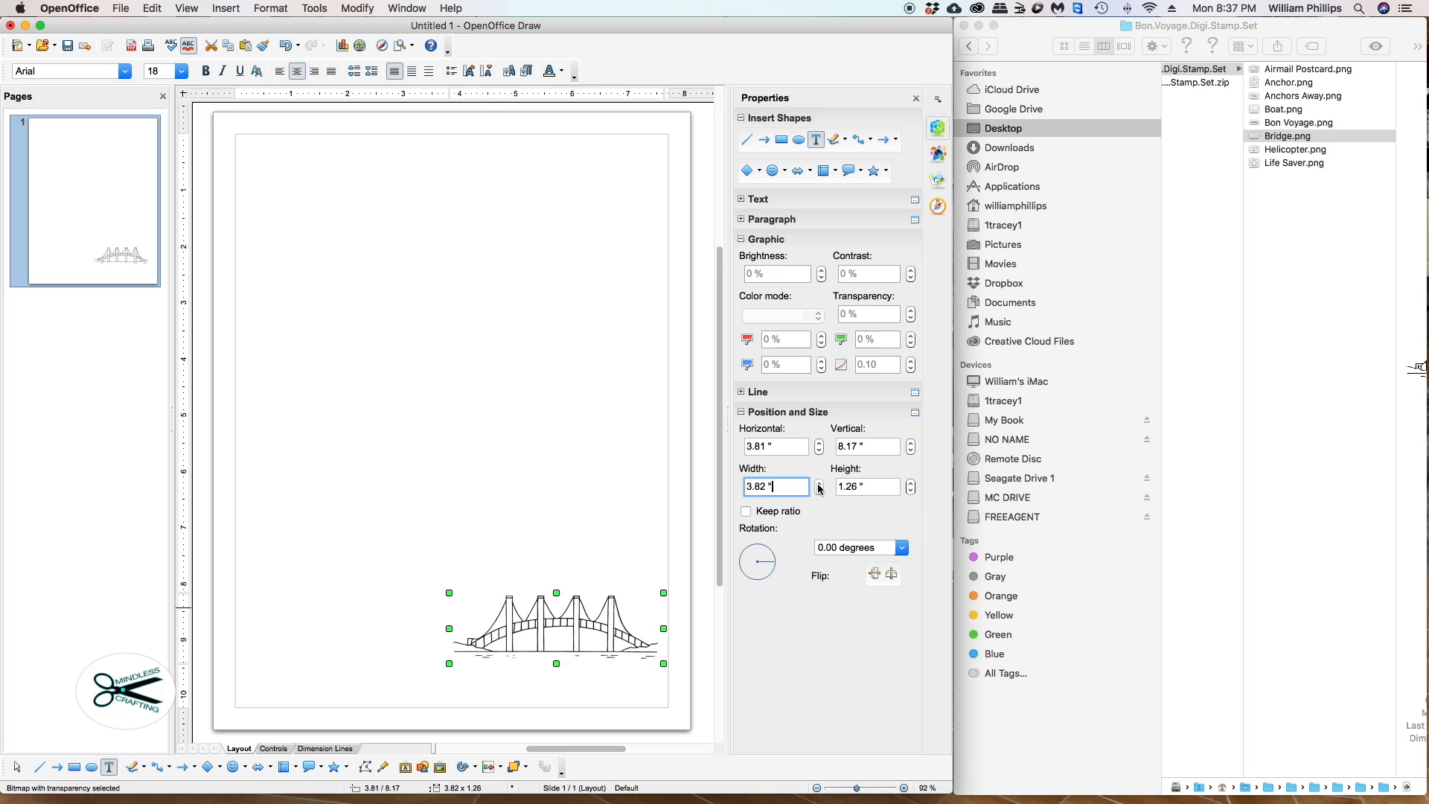
Step: Undo the bridge's recent width increases step by step until its width is back to 3.22 inches
left_click(285, 47)
left_click(285, 47)
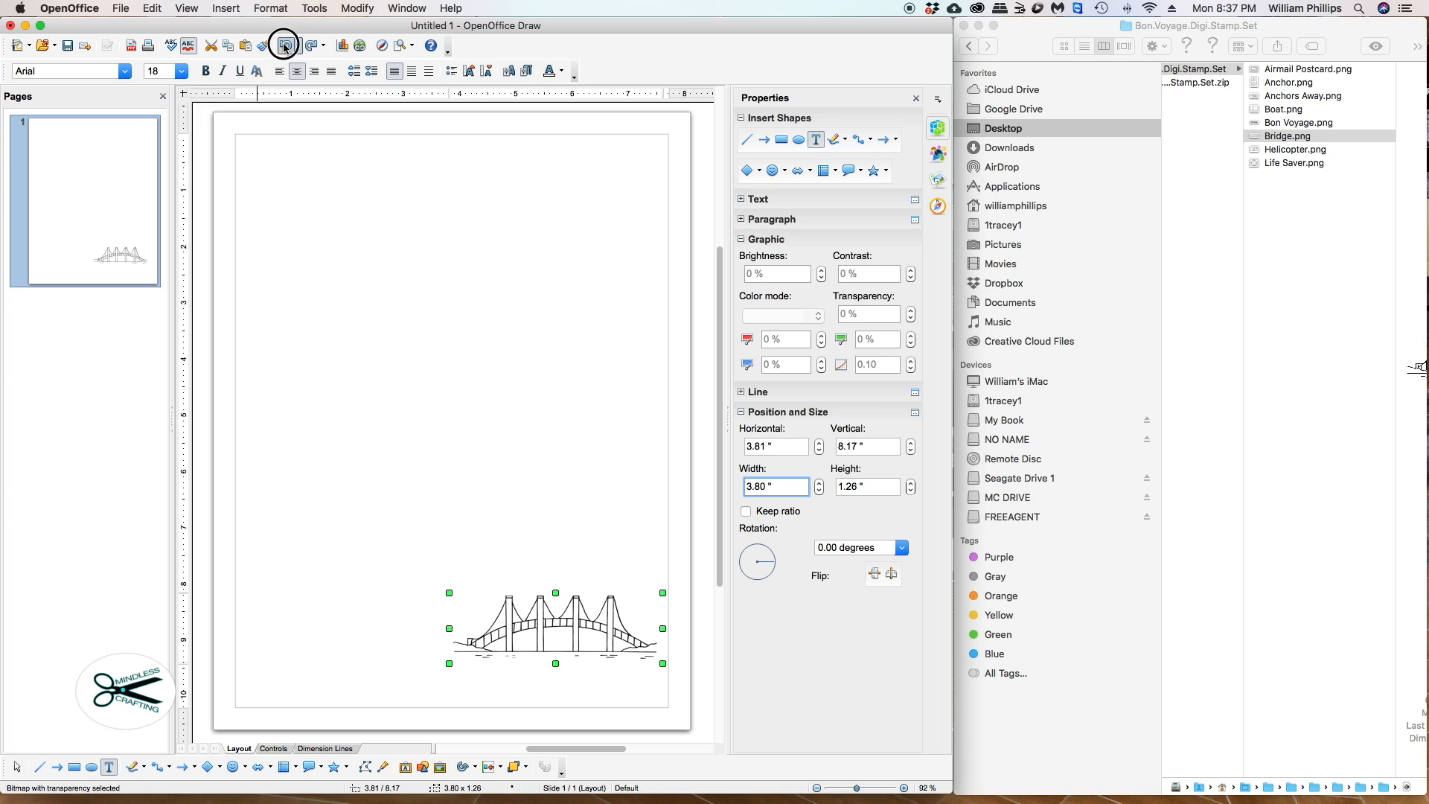
left_click(285, 47)
left_click(285, 47)
left_click(285, 47)
left_click(285, 47)
left_click(285, 47)
left_click(285, 47)
left_click(285, 47)
left_click(285, 46)
left_click(285, 47)
left_click(285, 47)
left_click(285, 47)
left_click(285, 46)
left_click(285, 46)
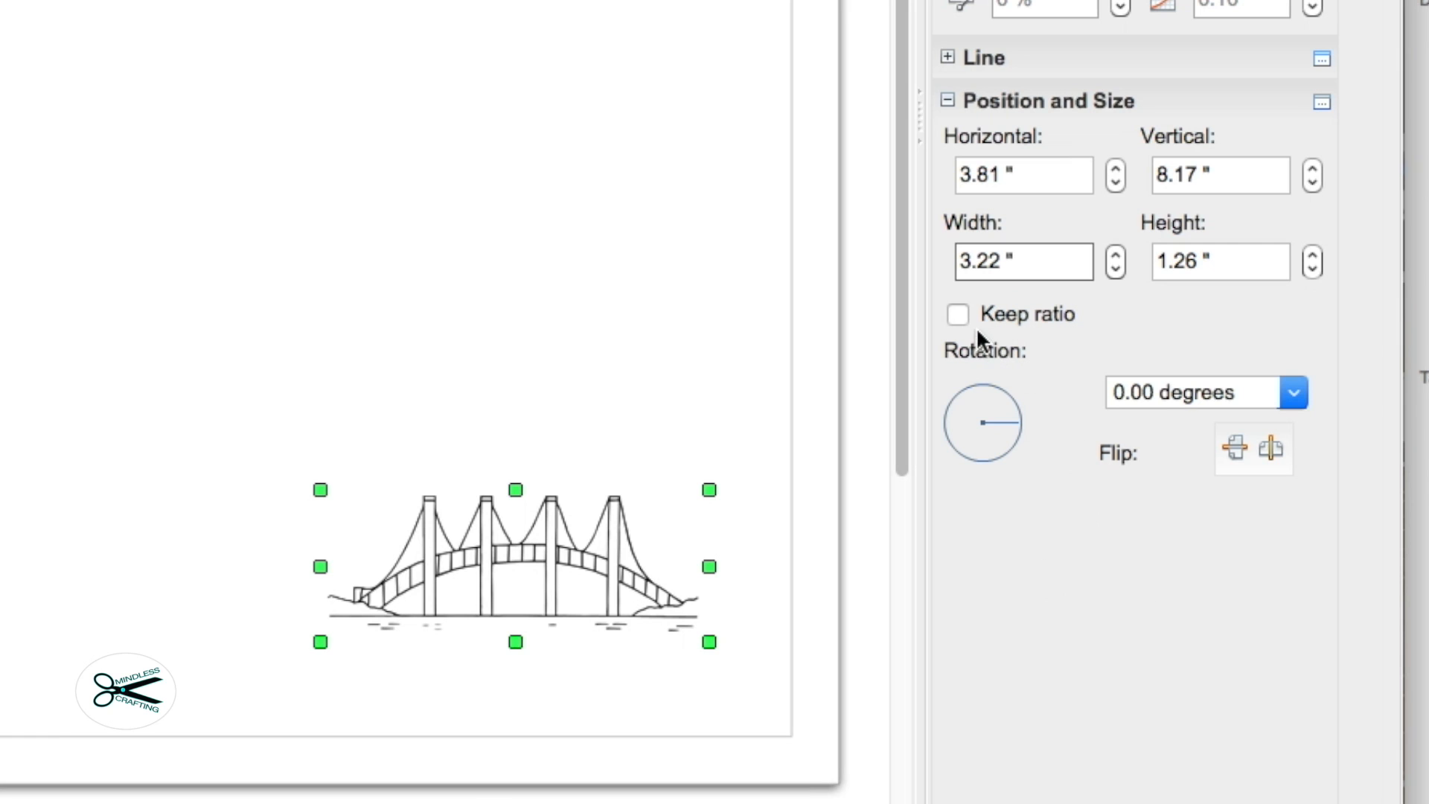
Step: With Keep ratio turned on, rotate the bridge 7 degrees and move it to about 2.90 inches horizontal and 7.95 inches vertical
left_click(957, 313)
mouse_move(1009, 417)
left_mouse_down()
mouse_move(997, 430)
mouse_move(993, 417)
left_mouse_up()
left_click(589, 560)
left_click_drag(590, 560, 489, 559)
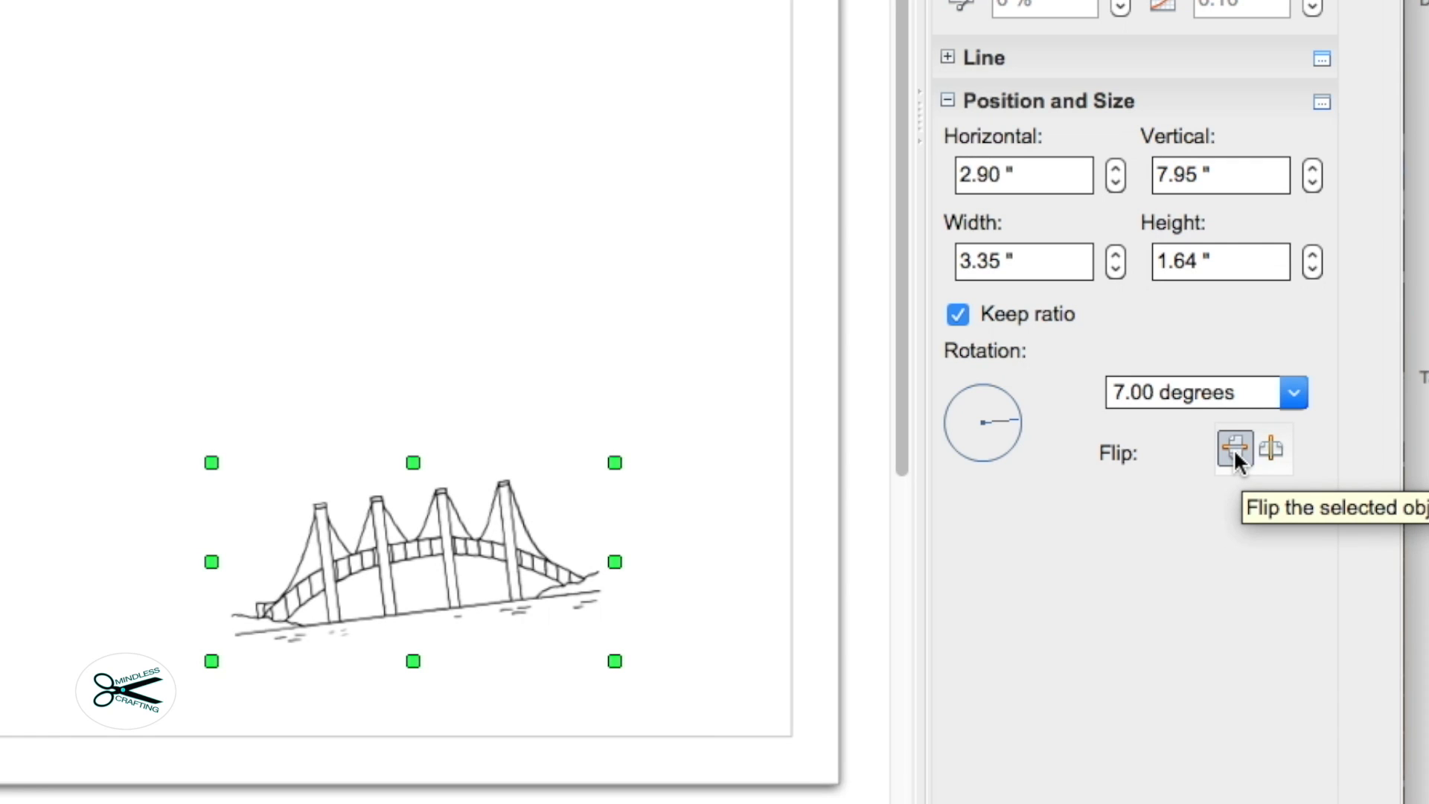
Step: Try flipping the bridge horizontally and vertically, flipping it back each time
left_click(1269, 448)
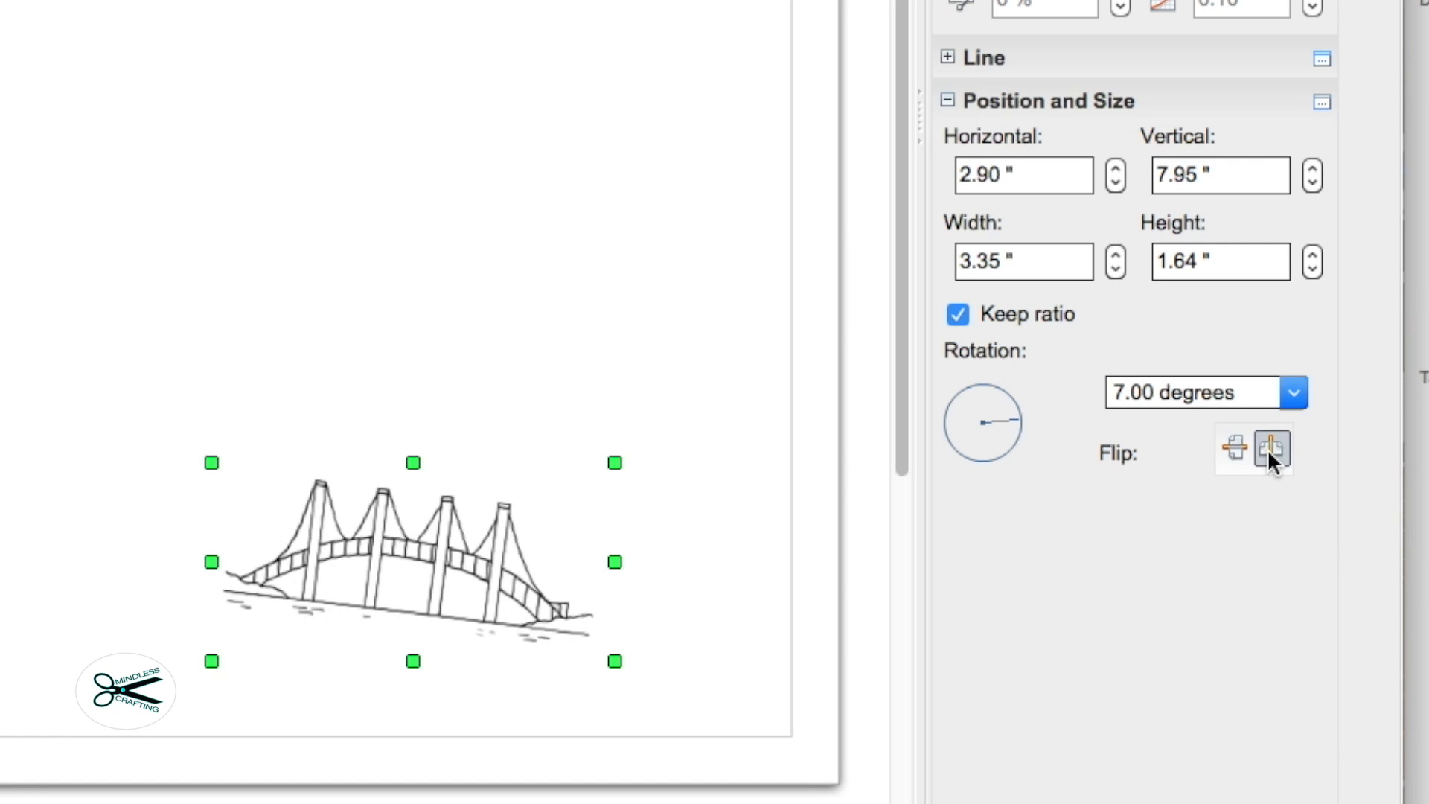
left_click(1268, 448)
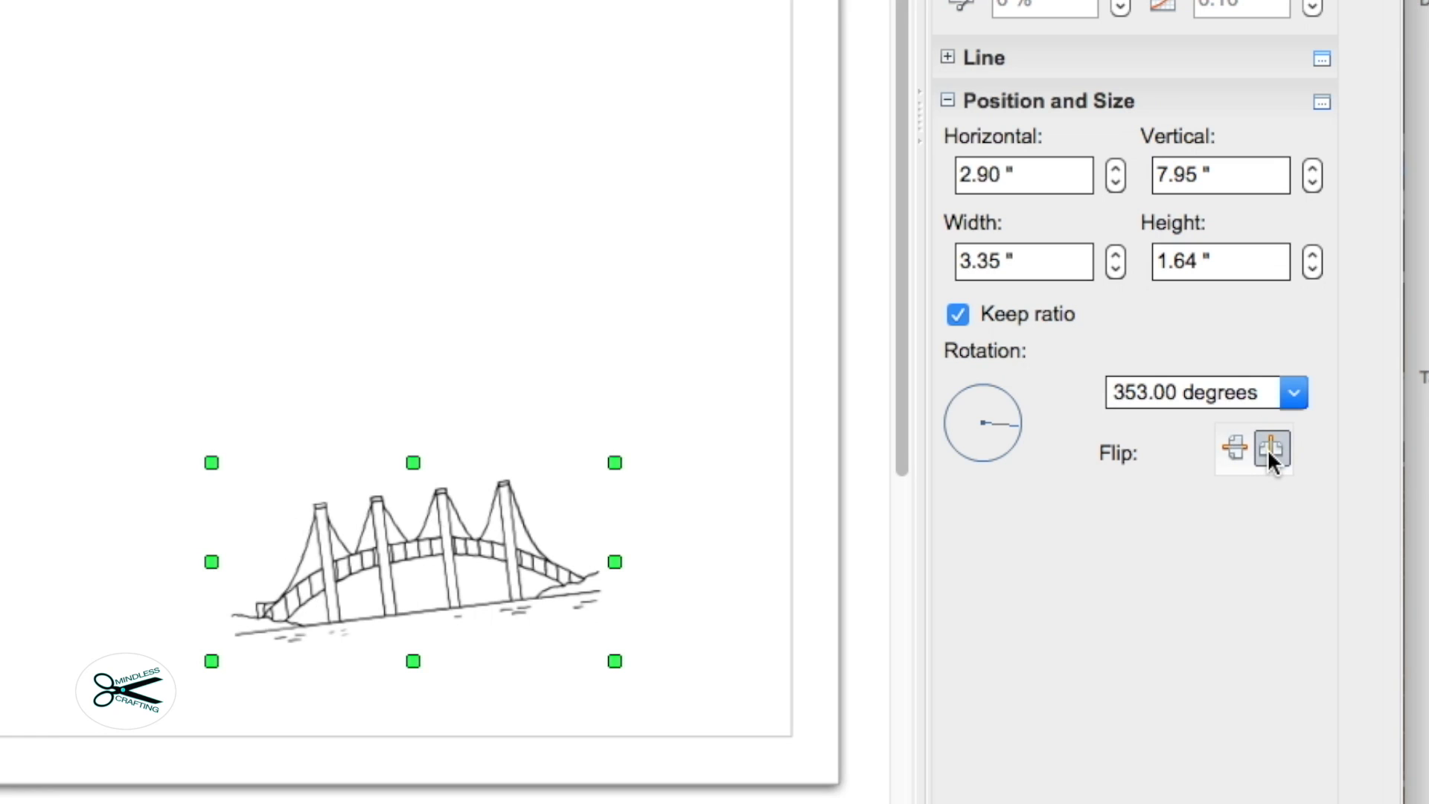
left_click(1268, 448)
left_click(1268, 448)
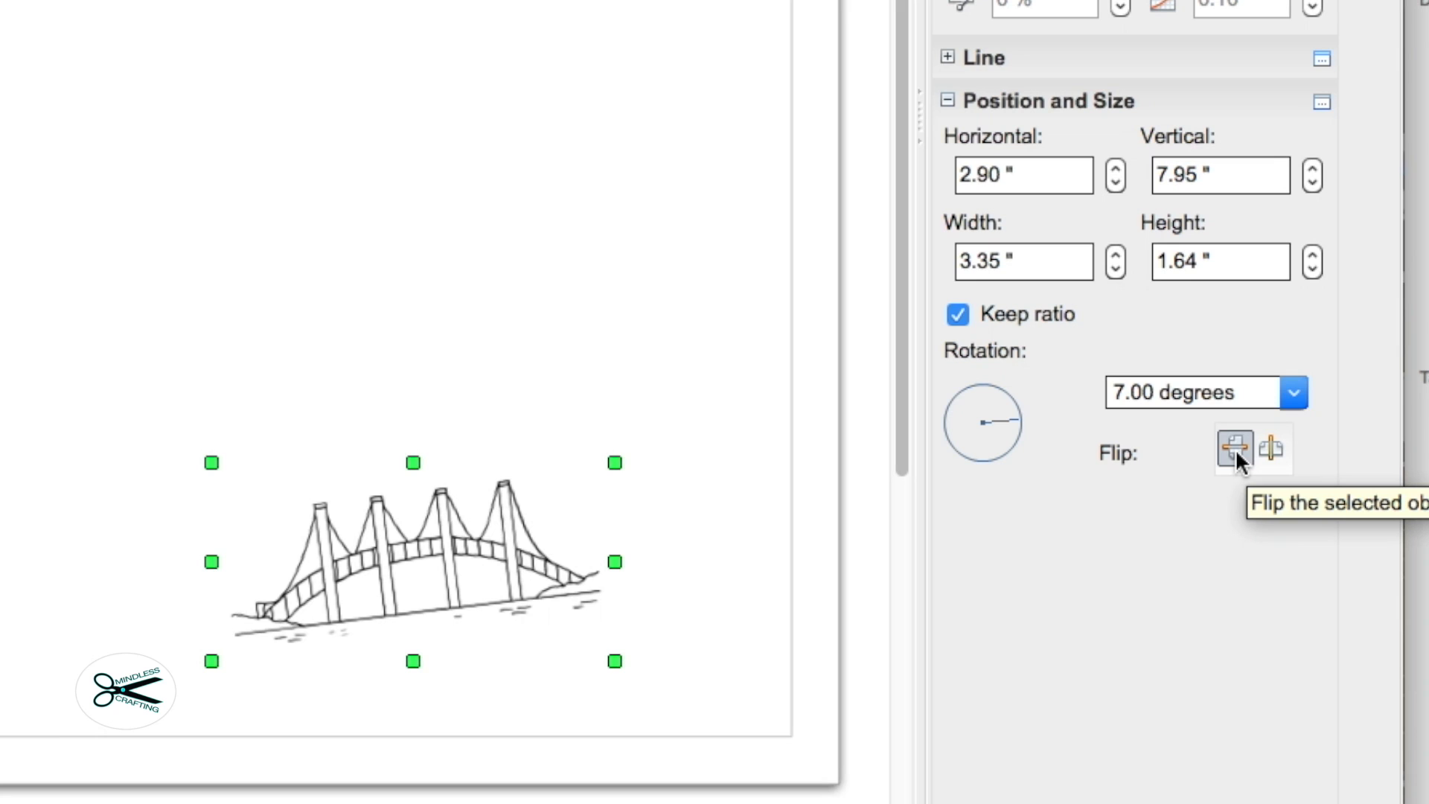
left_click(1235, 449)
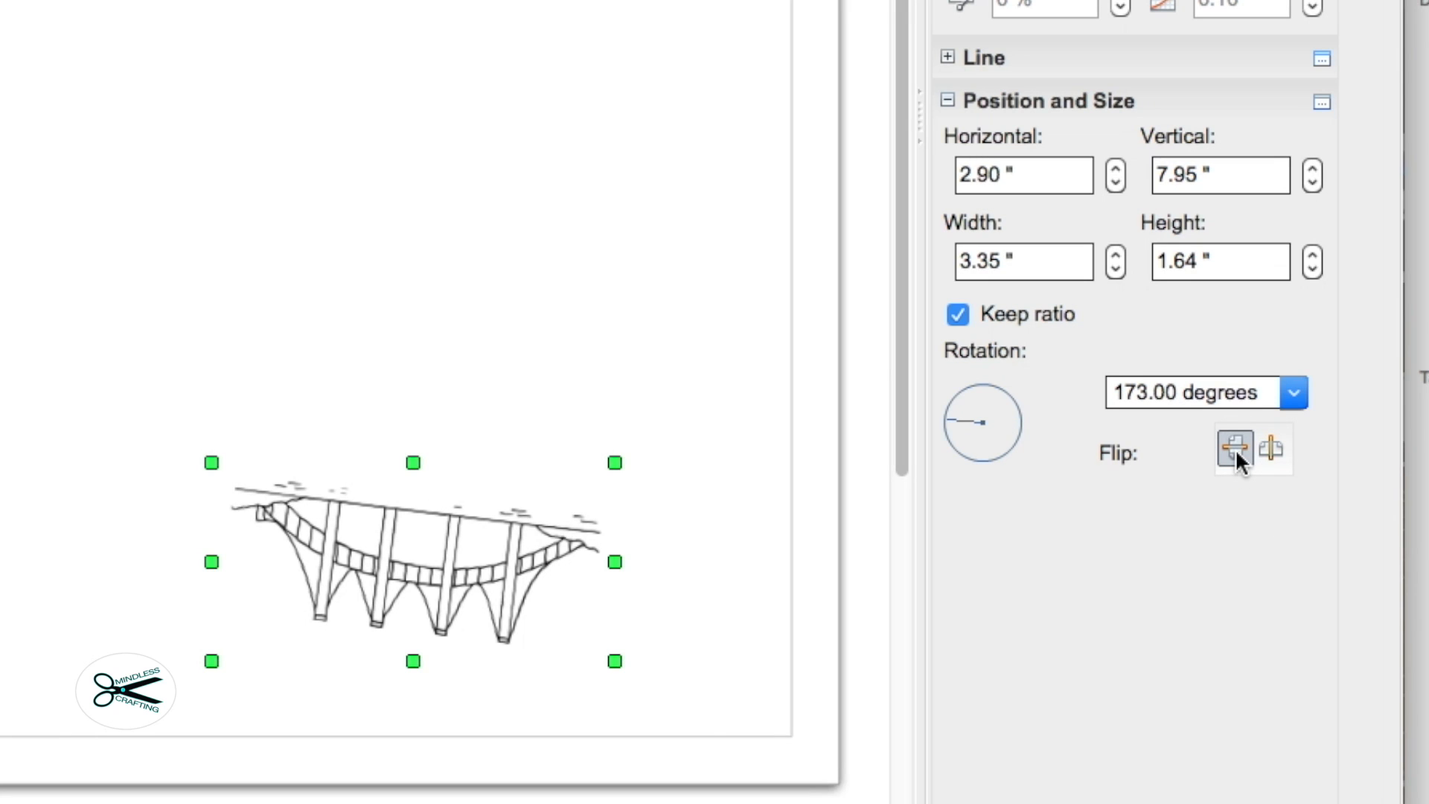
left_click(1235, 449)
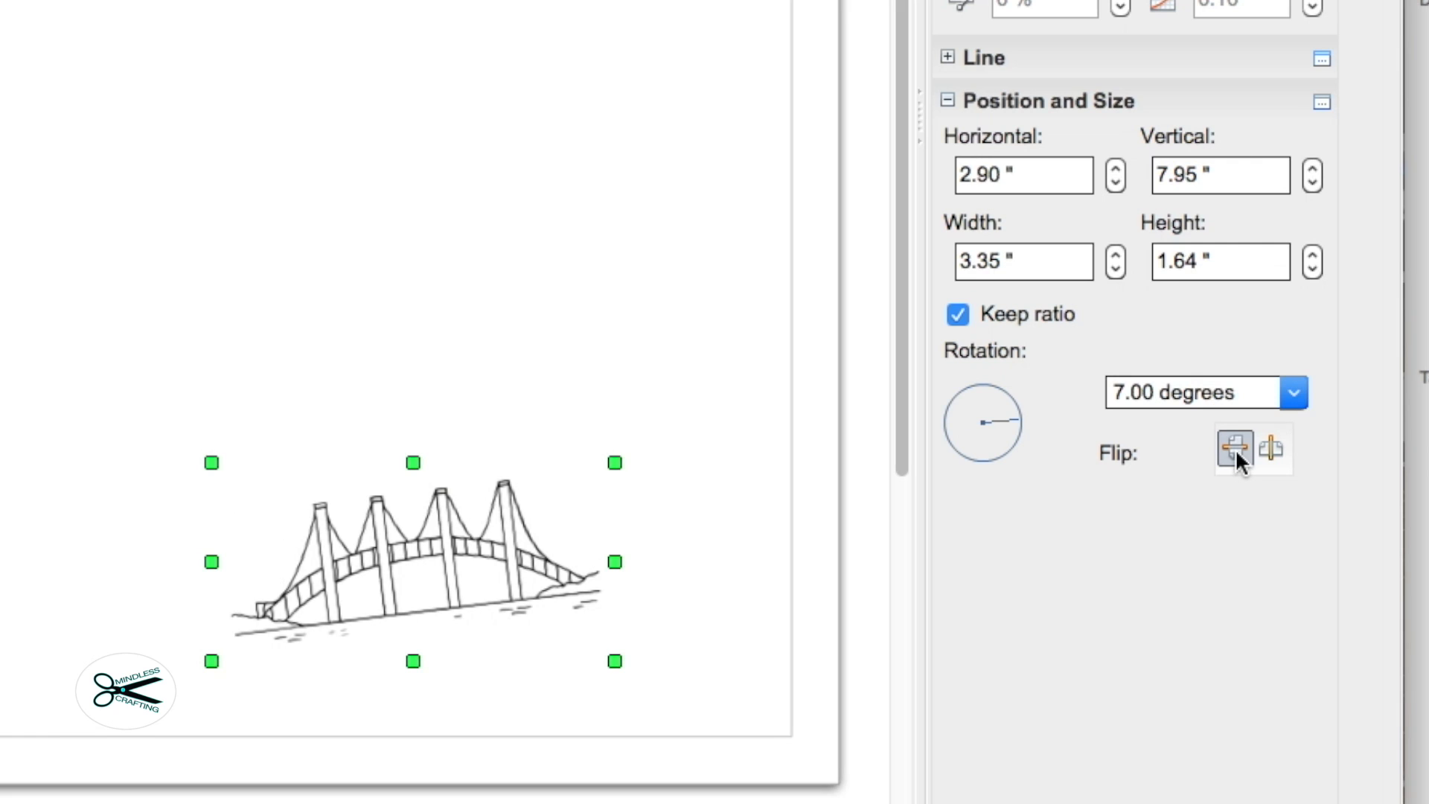
Step: Flip the bridge horizontally so that it slopes the opposite way
left_click(1262, 447)
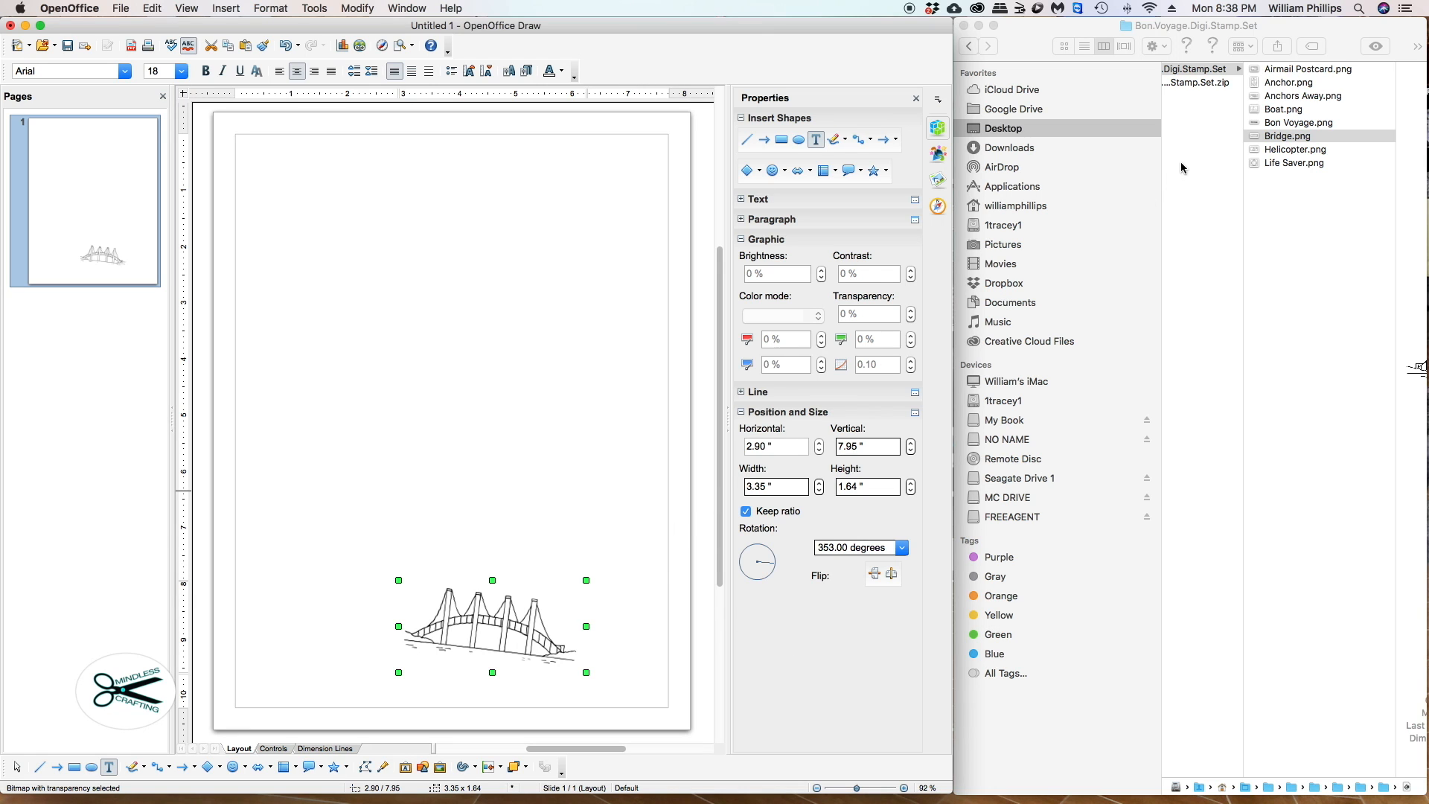
Step: Place Helicopter.png on the page and move it above the bridge to about -0.66 inches horizontal and 3.58 inches vertical
left_click(1258, 138)
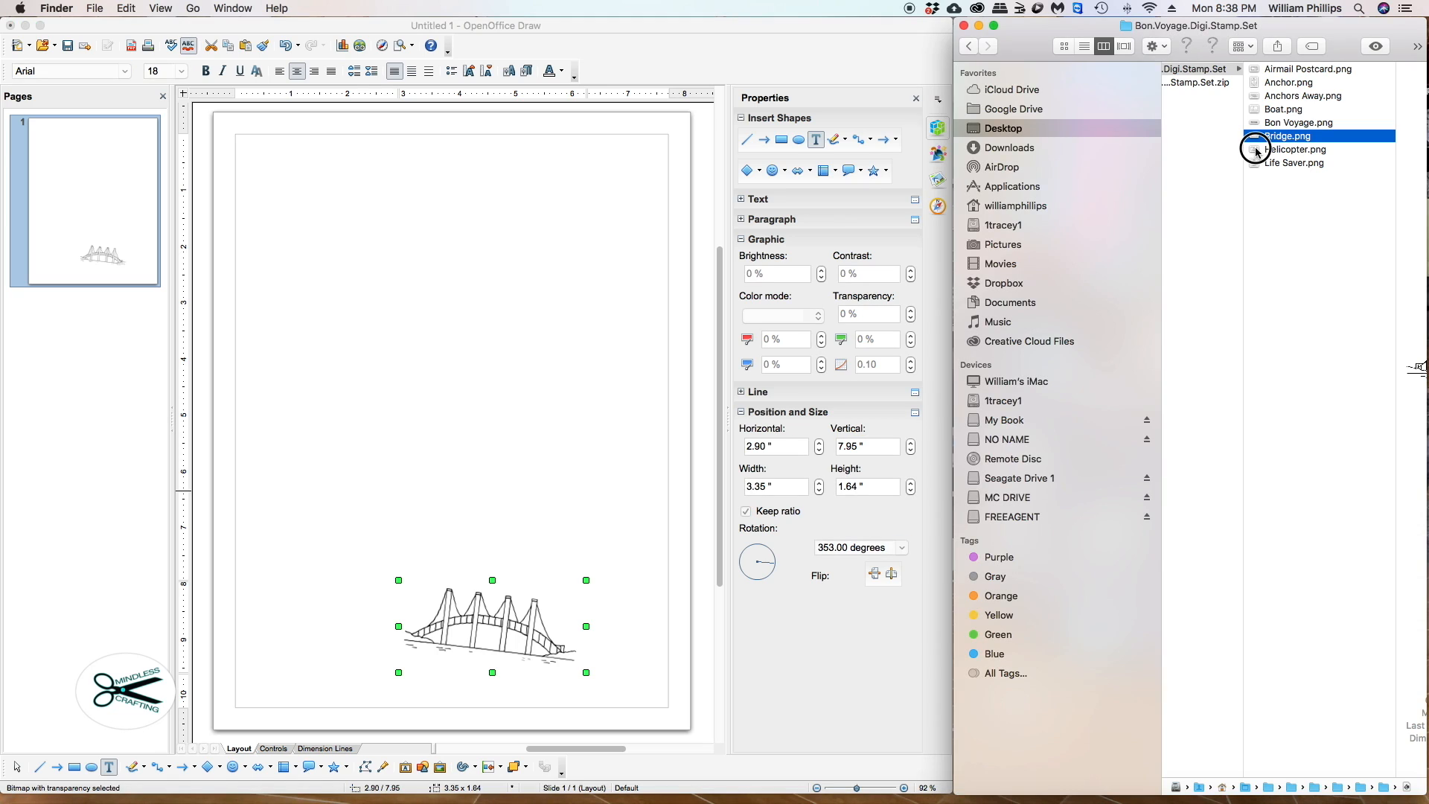
mouse_move(1256, 151)
left_mouse_down()
mouse_move(590, 436)
mouse_move(395, 562)
mouse_move(388, 547)
mouse_move(400, 574)
left_mouse_up()
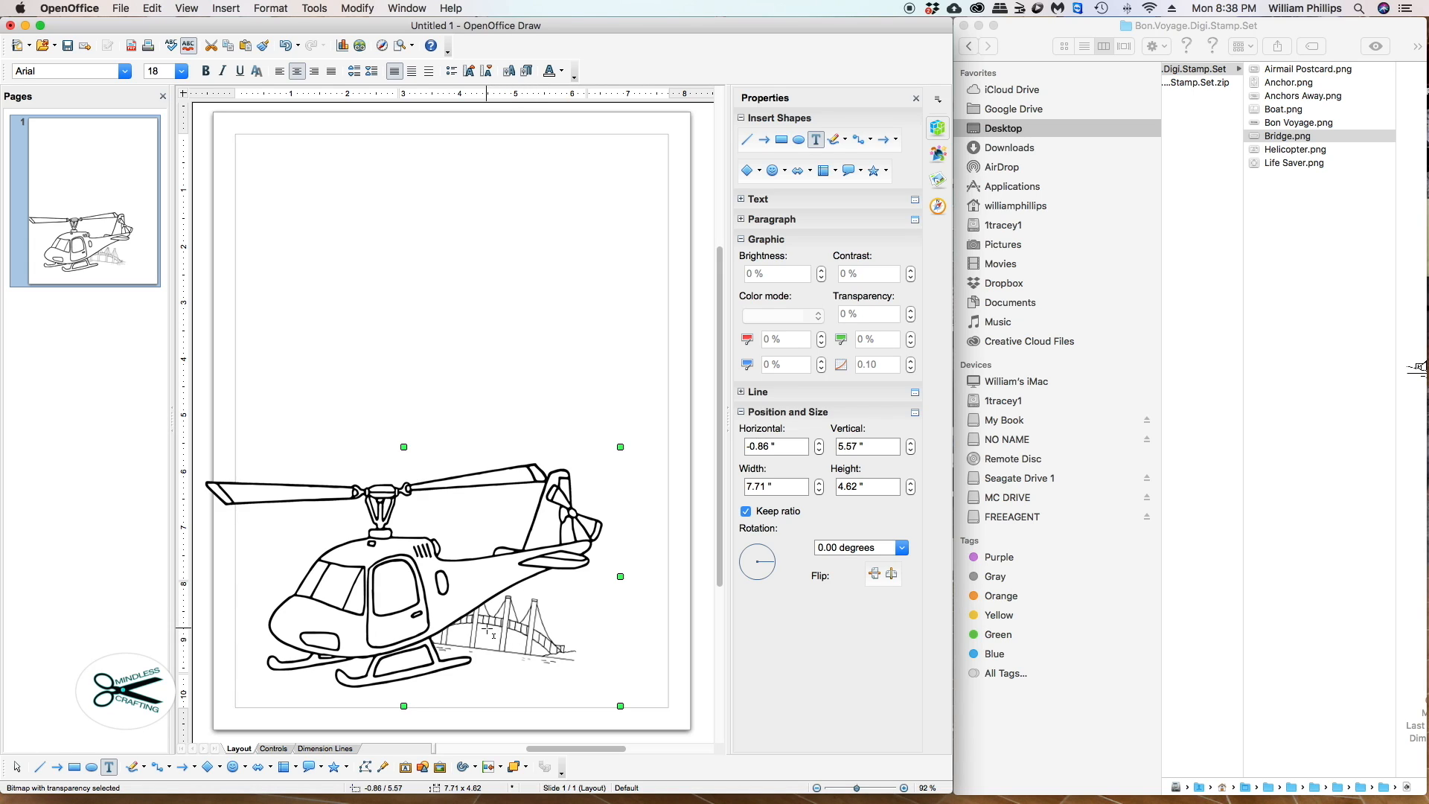
key("Escape")
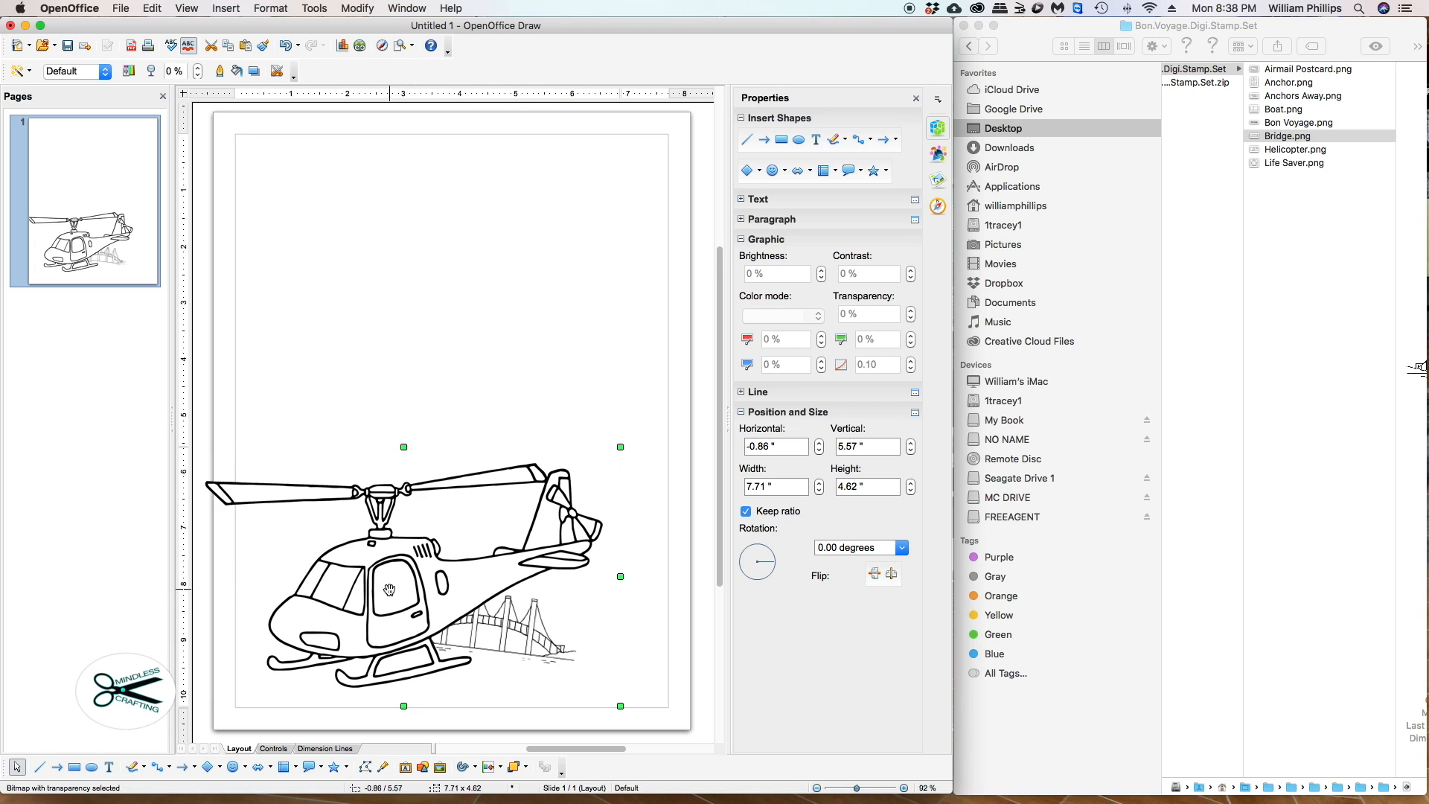
left_click(323, 595)
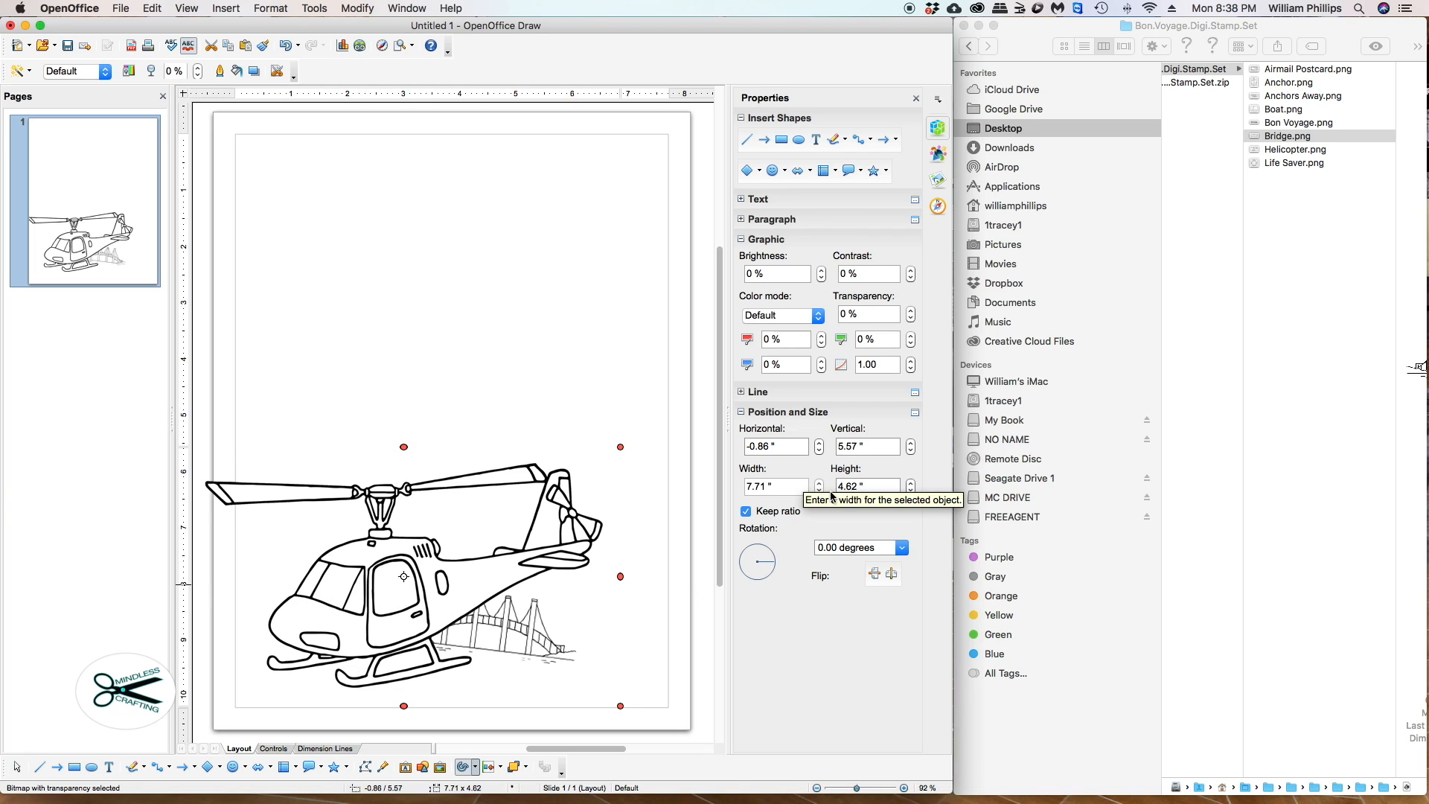
left_click_drag(397, 605, 415, 503)
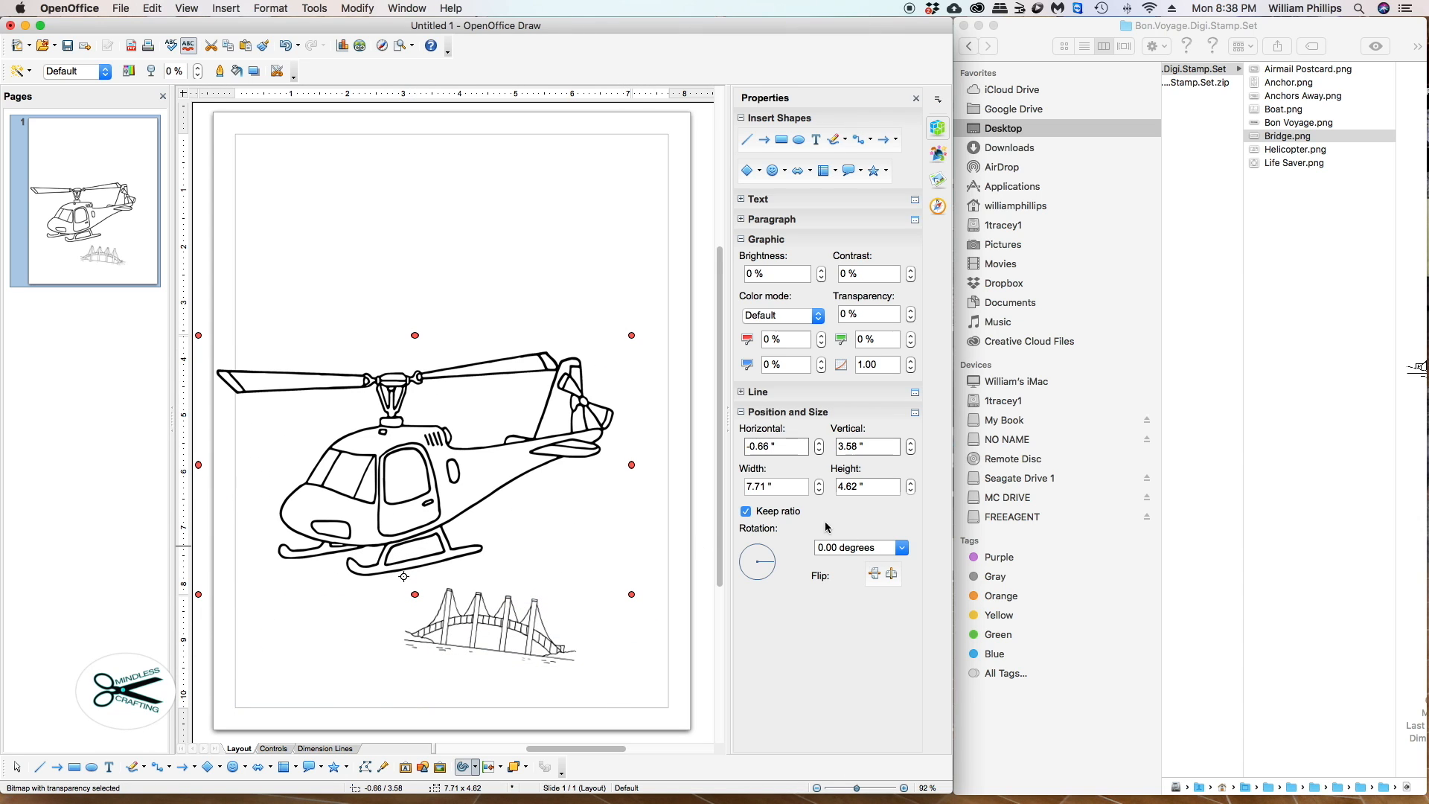
Step: Reduce the helicopter's width to 3.49 inches with its proportions kept
left_click(819, 491)
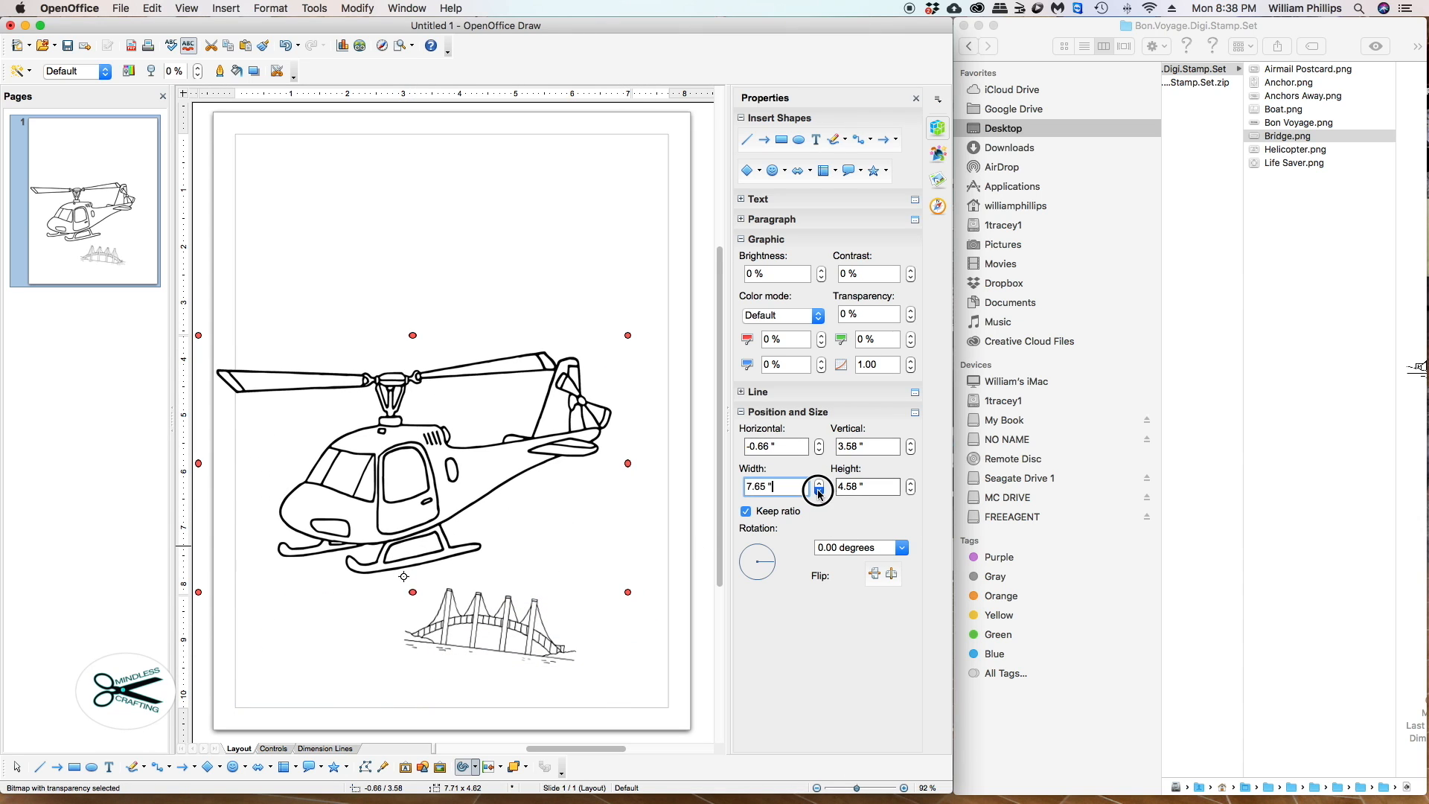
left_click(819, 491)
left_click(818, 491)
left_click(818, 492)
left_click(819, 491)
left_click(819, 491)
left_click(819, 491)
left_click(819, 491)
left_click(818, 491)
left_click(819, 491)
left_click(819, 491)
left_click(819, 491)
left_click(818, 491)
left_click(819, 491)
left_click(819, 491)
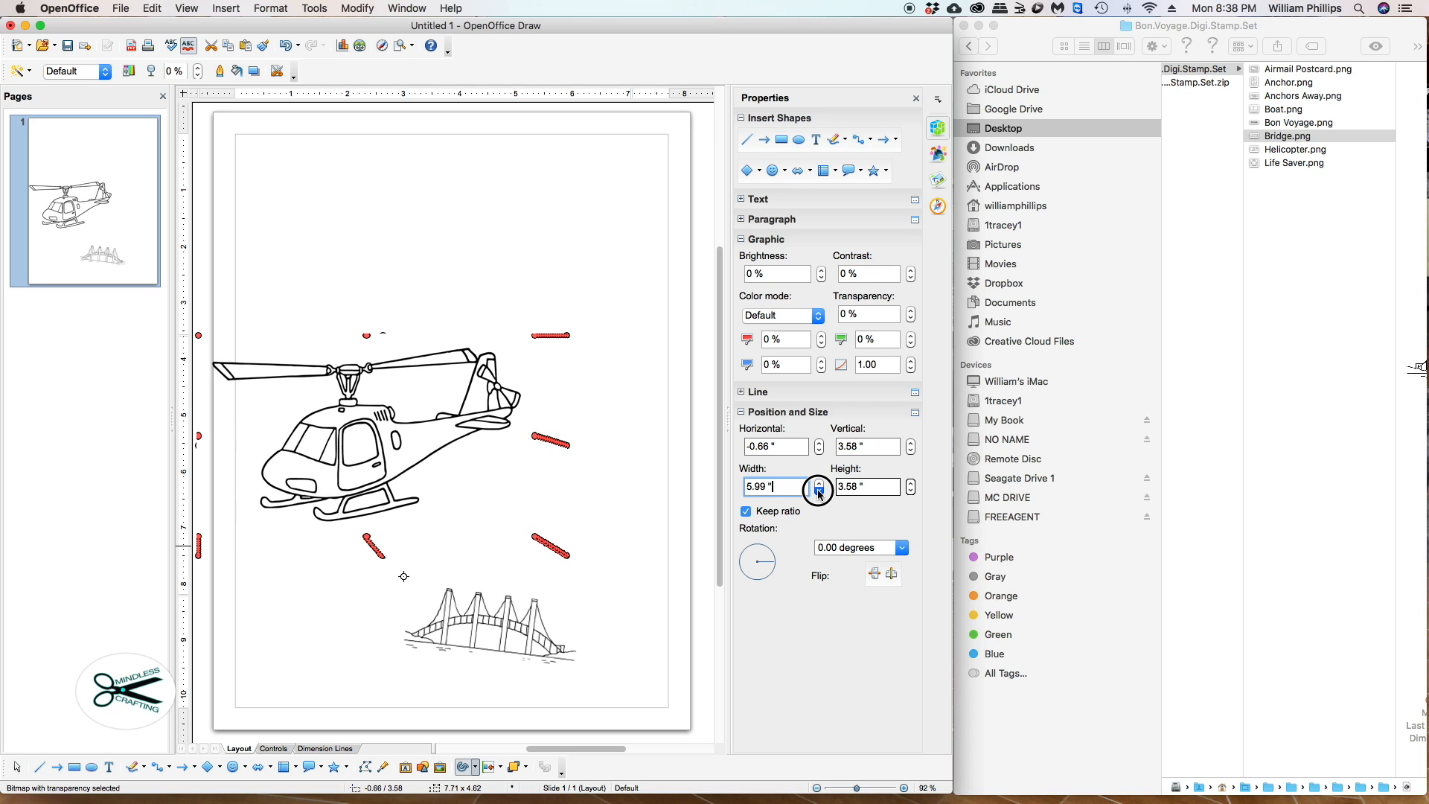
left_click(818, 491)
left_click(818, 491)
left_click(819, 491)
left_click(818, 491)
left_click(819, 491)
left_click(819, 491)
left_click(819, 491)
left_click(819, 491)
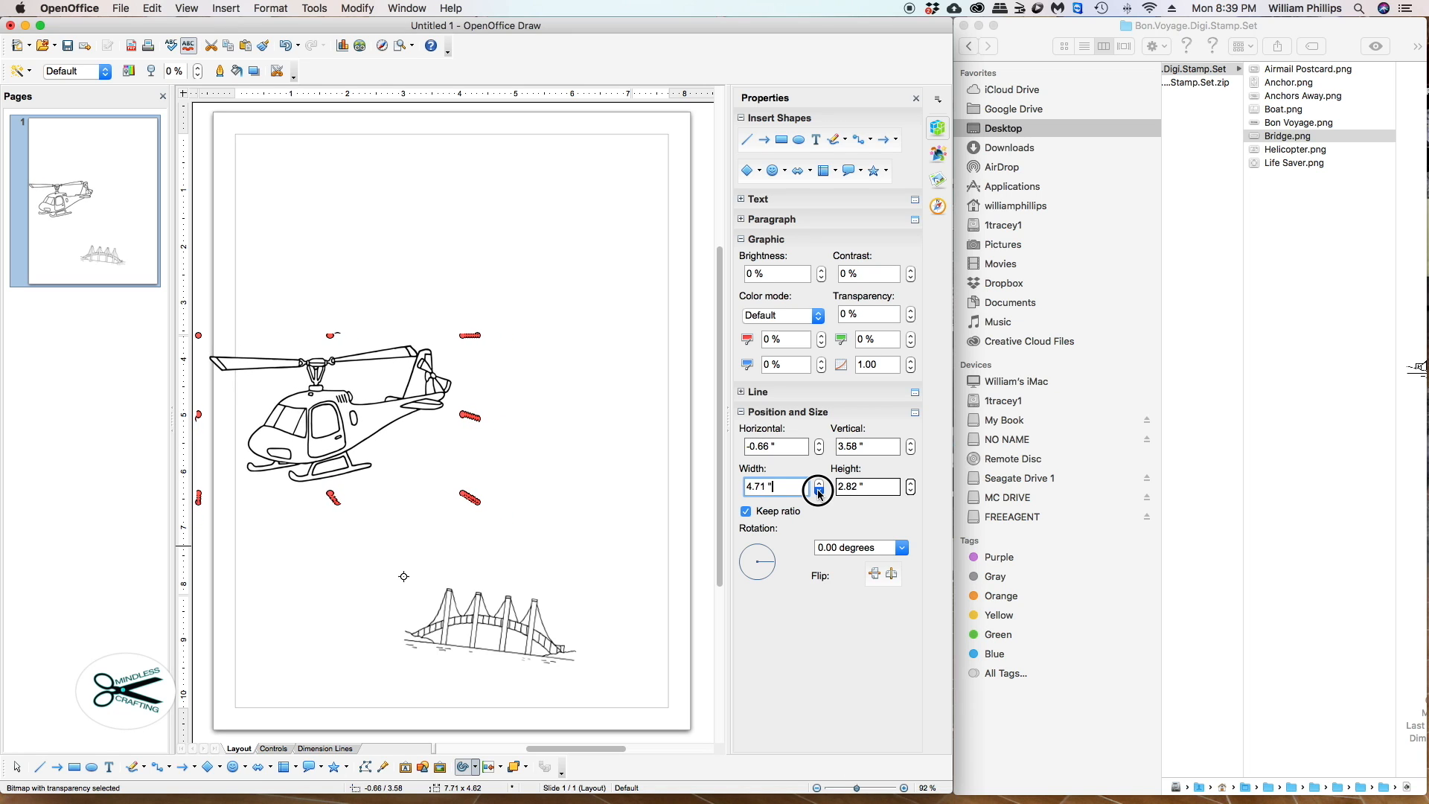
left_click(819, 492)
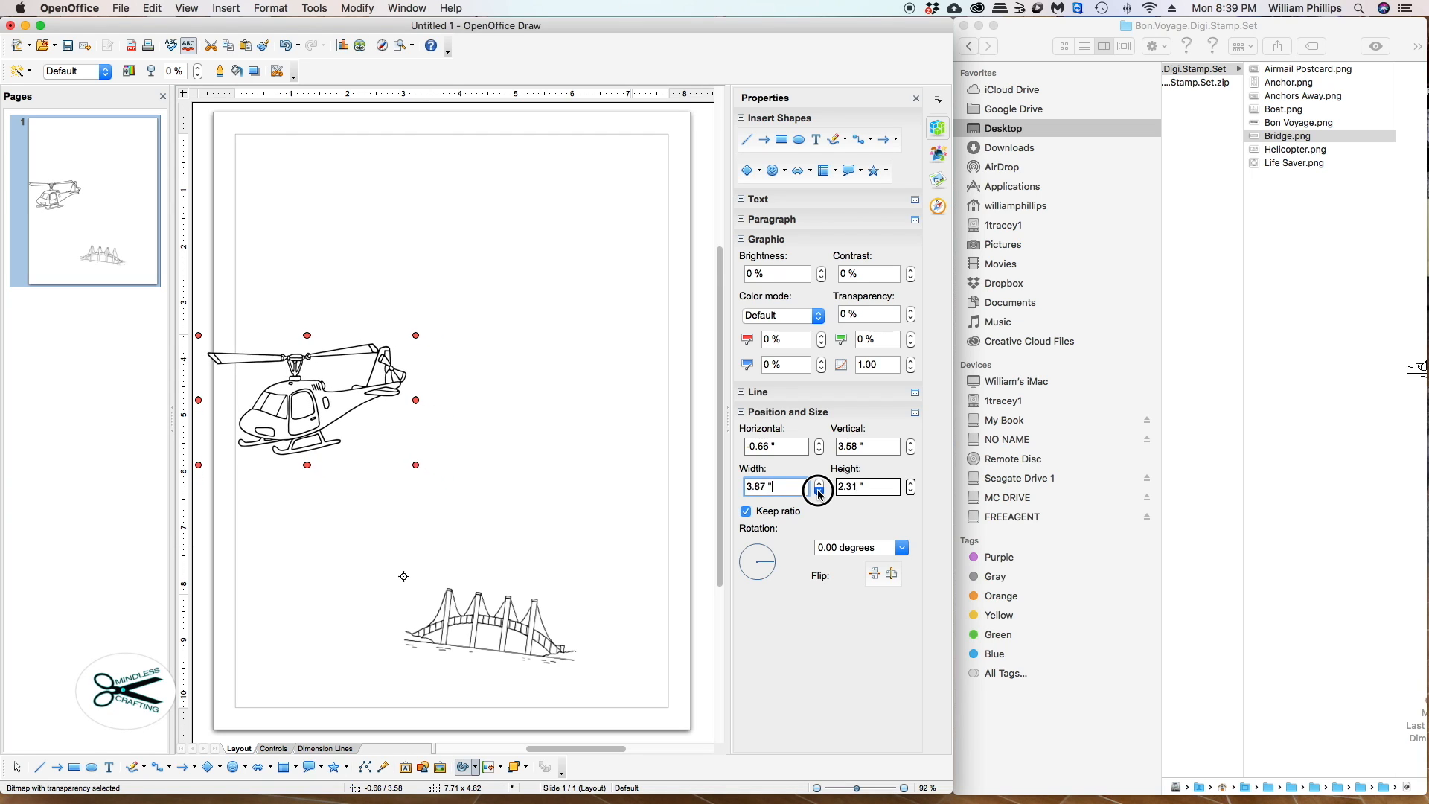
left_click(818, 491)
left_click(819, 491)
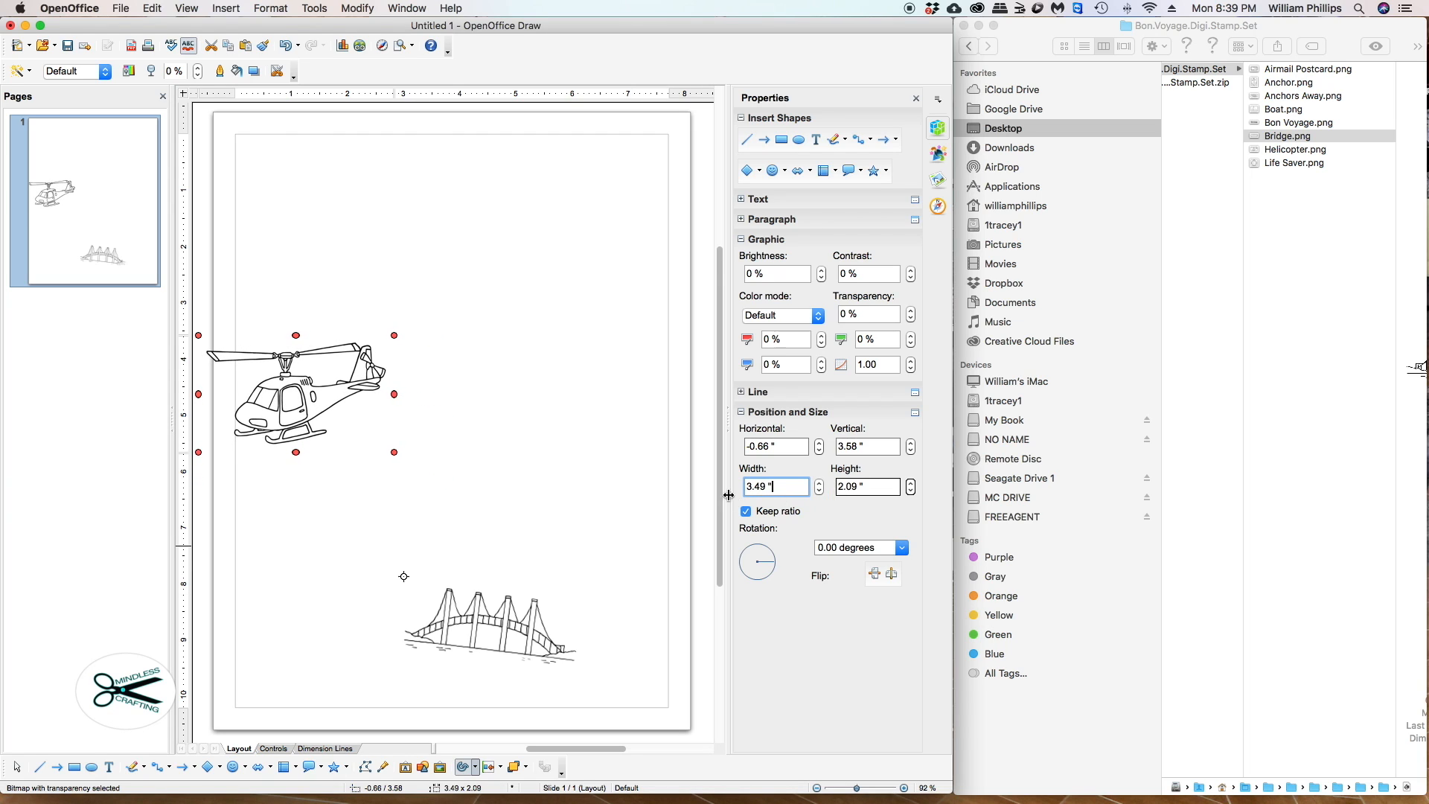
Step: Move the helicopter over the bridge's left part and shrink it proportionally to about 3.12 by 1.87 inches
left_click_drag(269, 357, 427, 613)
left_click(329, 450)
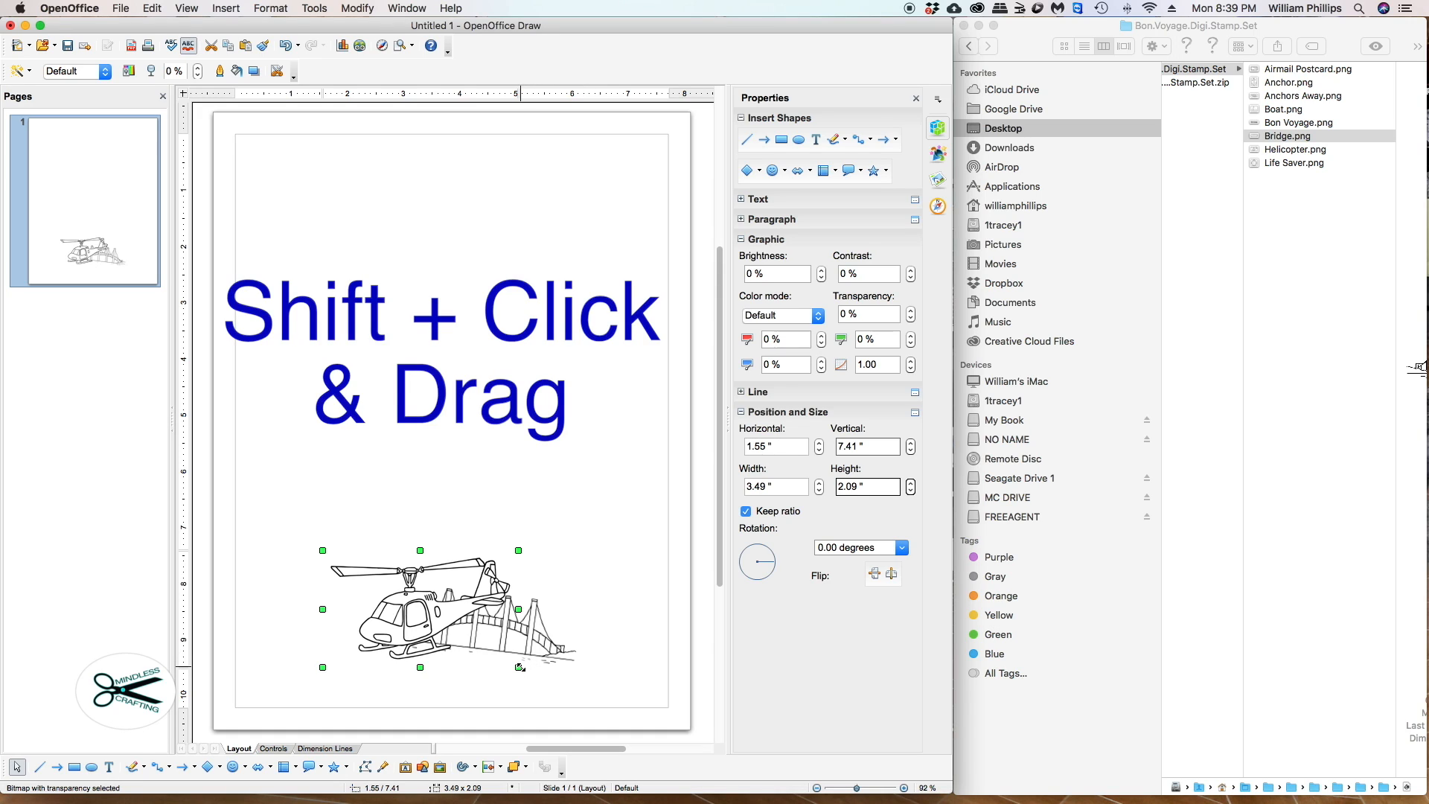
mouse_move(520, 669)
left_mouse_down()
mouse_move(486, 642)
mouse_move(614, 700)
mouse_move(461, 631)
mouse_move(541, 659)
mouse_move(510, 655)
left_mouse_up()
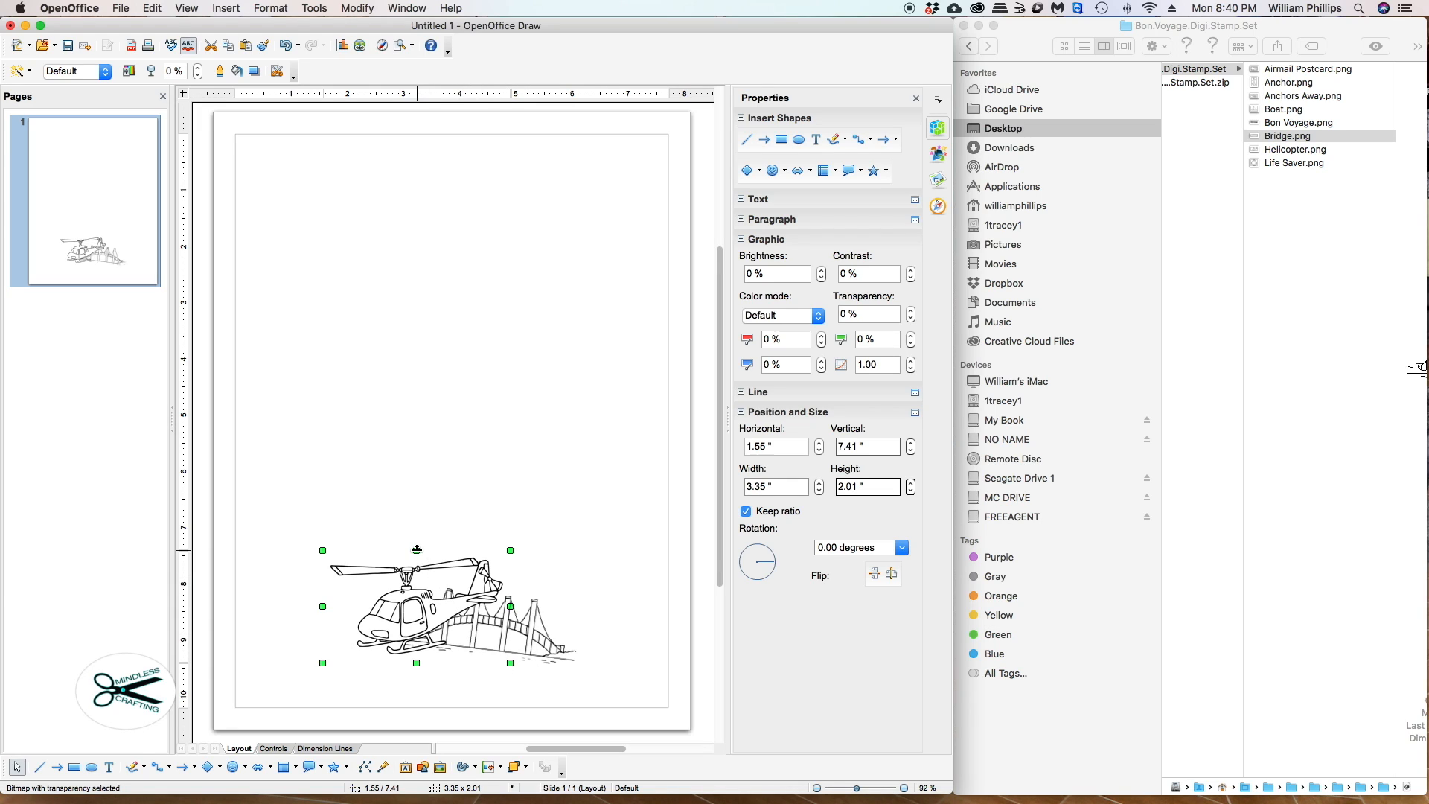
left_click_drag(416, 550, 418, 556)
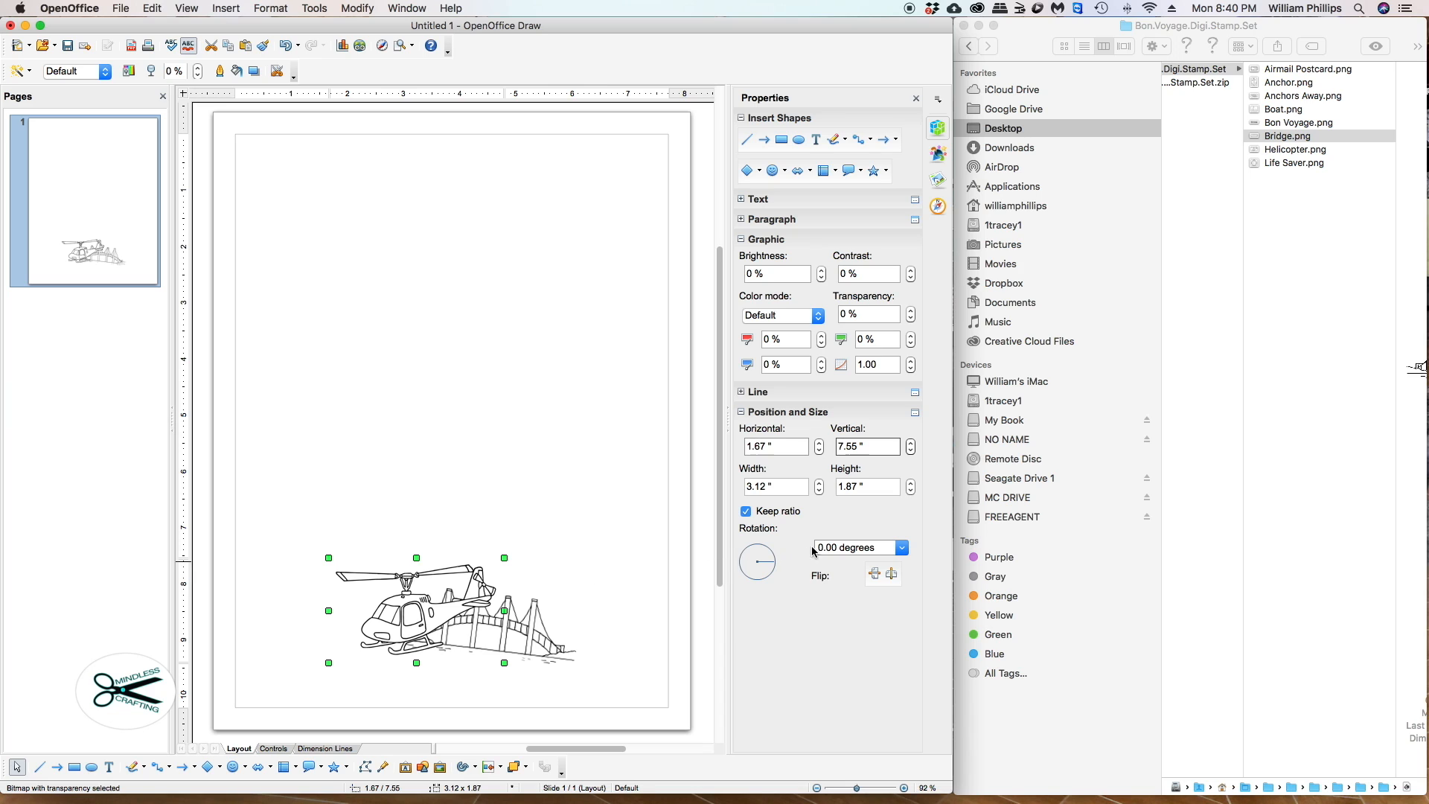
Step: Rotate the helicopter 7 degrees and nudge it to about 1.63 inches horizontal and 7.27 inches vertical, then deselect it
left_click_drag(771, 560, 771, 564)
left_click_drag(424, 616, 428, 610)
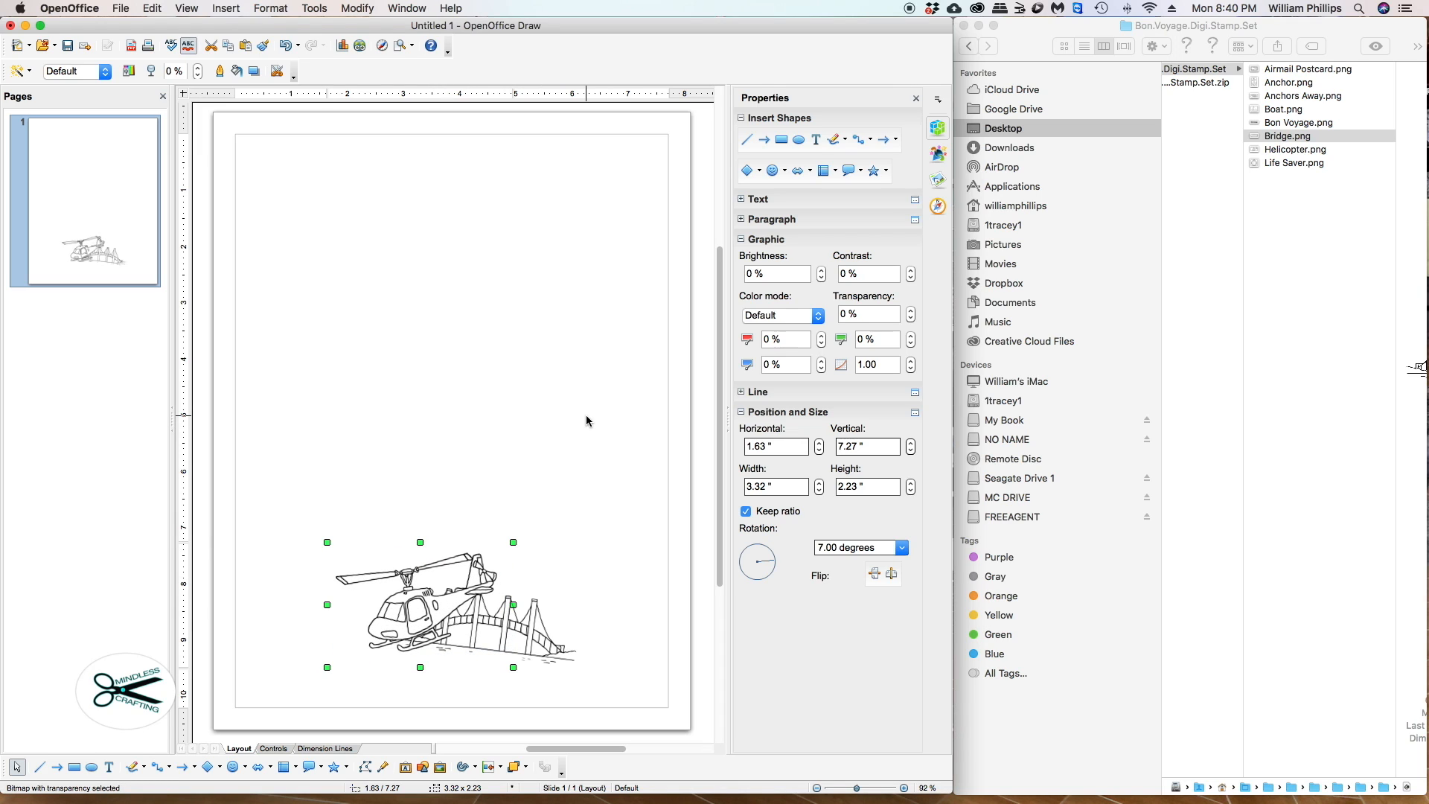
left_click(586, 416)
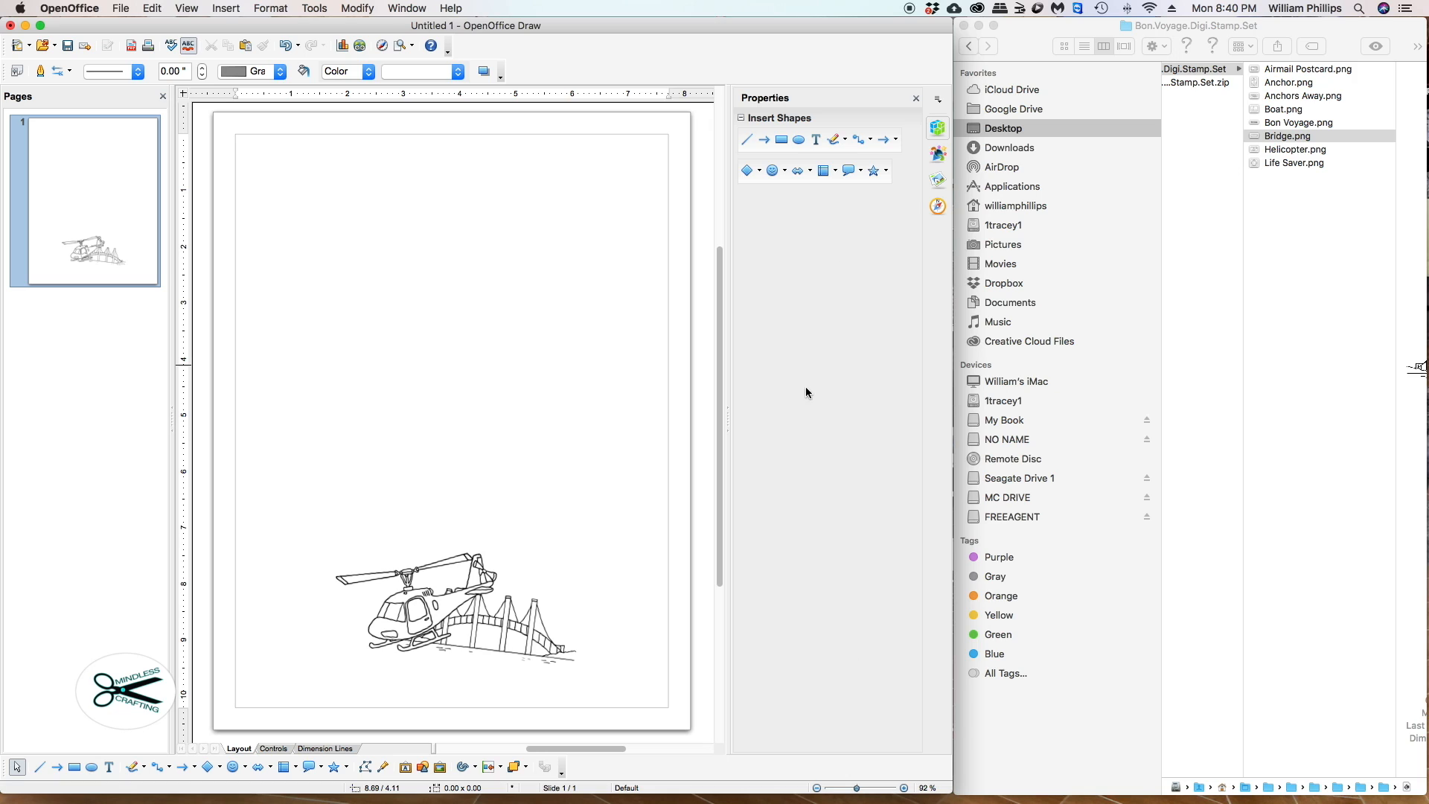
Step: Select the helicopter and collapse its Graphic properties, leaving Position and Size expanded
left_click(425, 626)
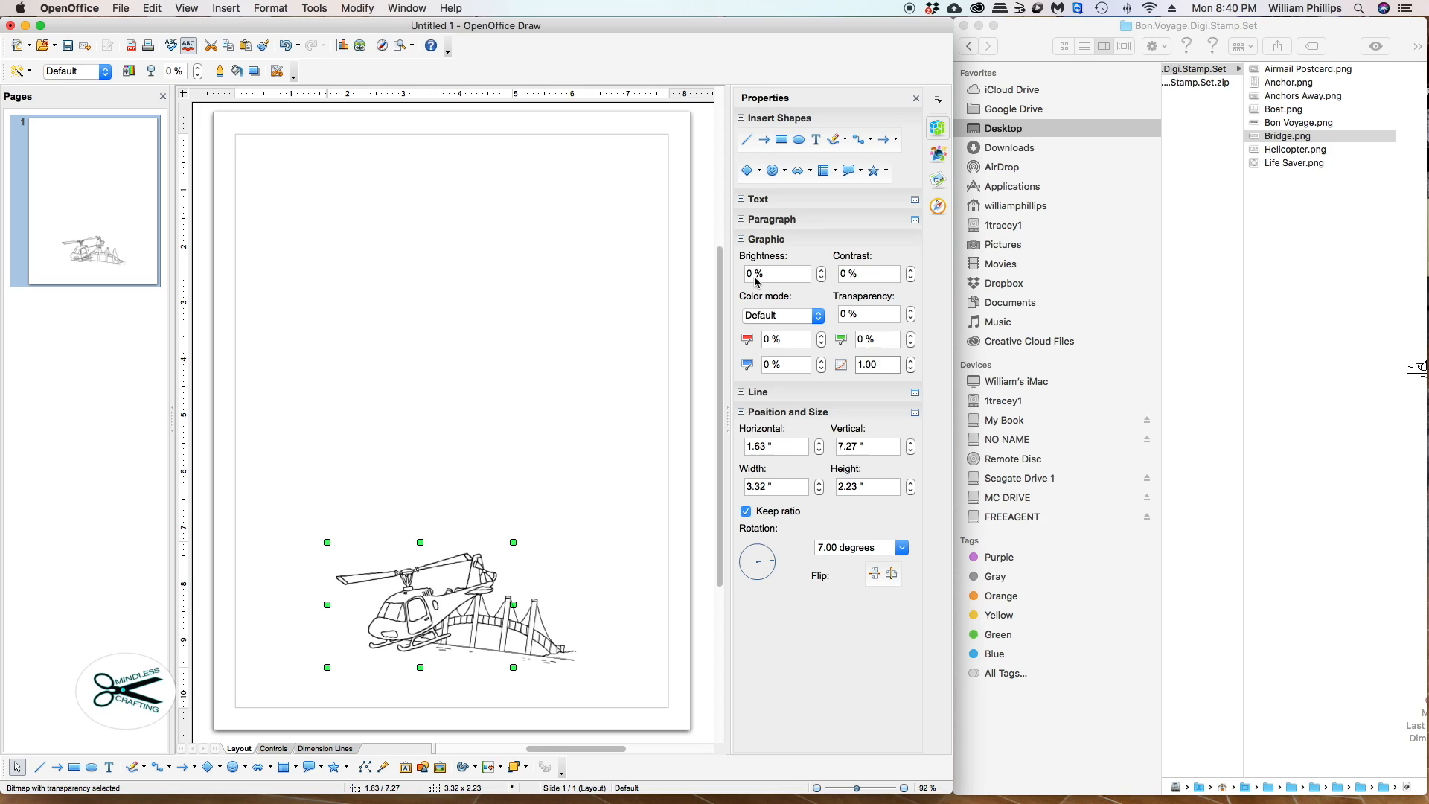
left_click(741, 412)
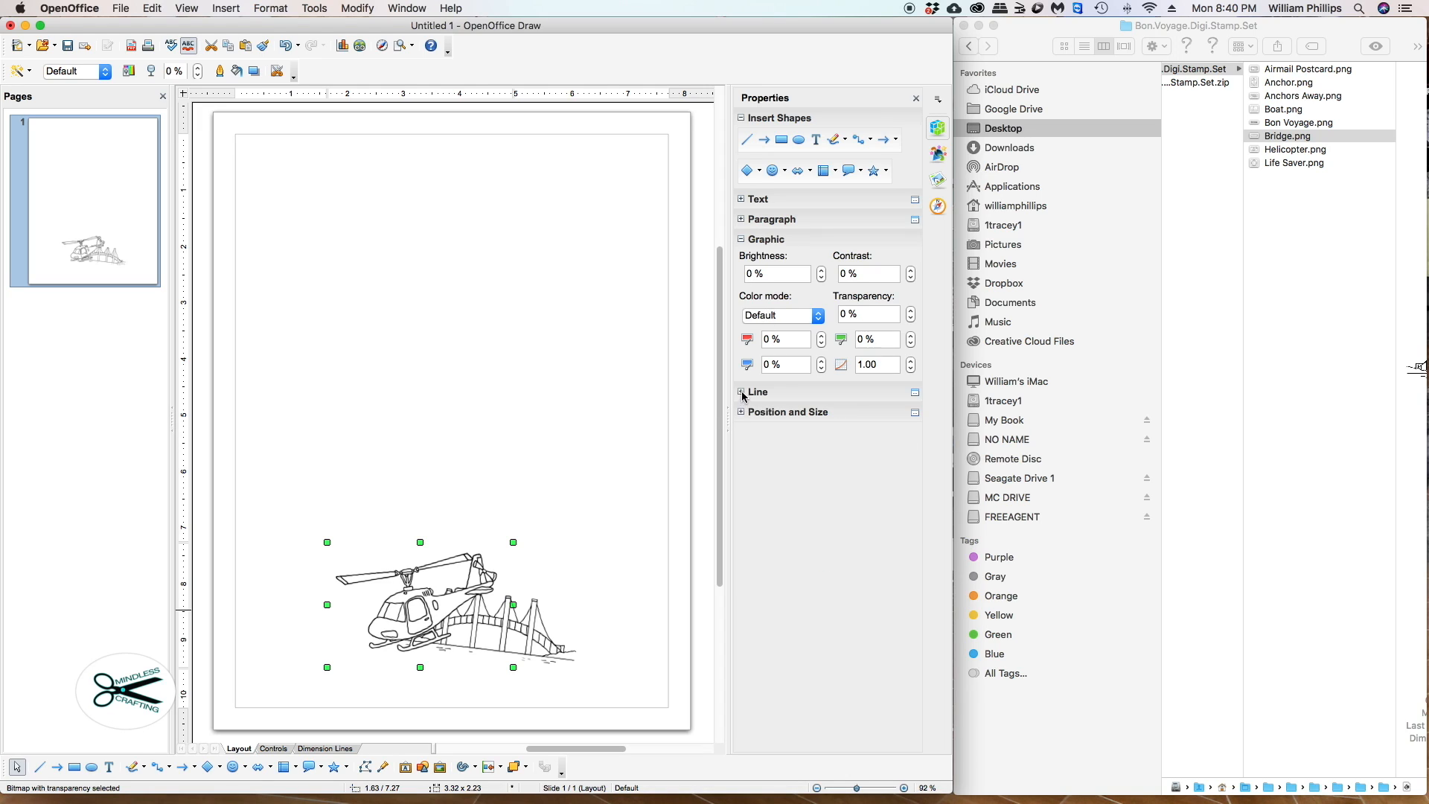
left_click(742, 239)
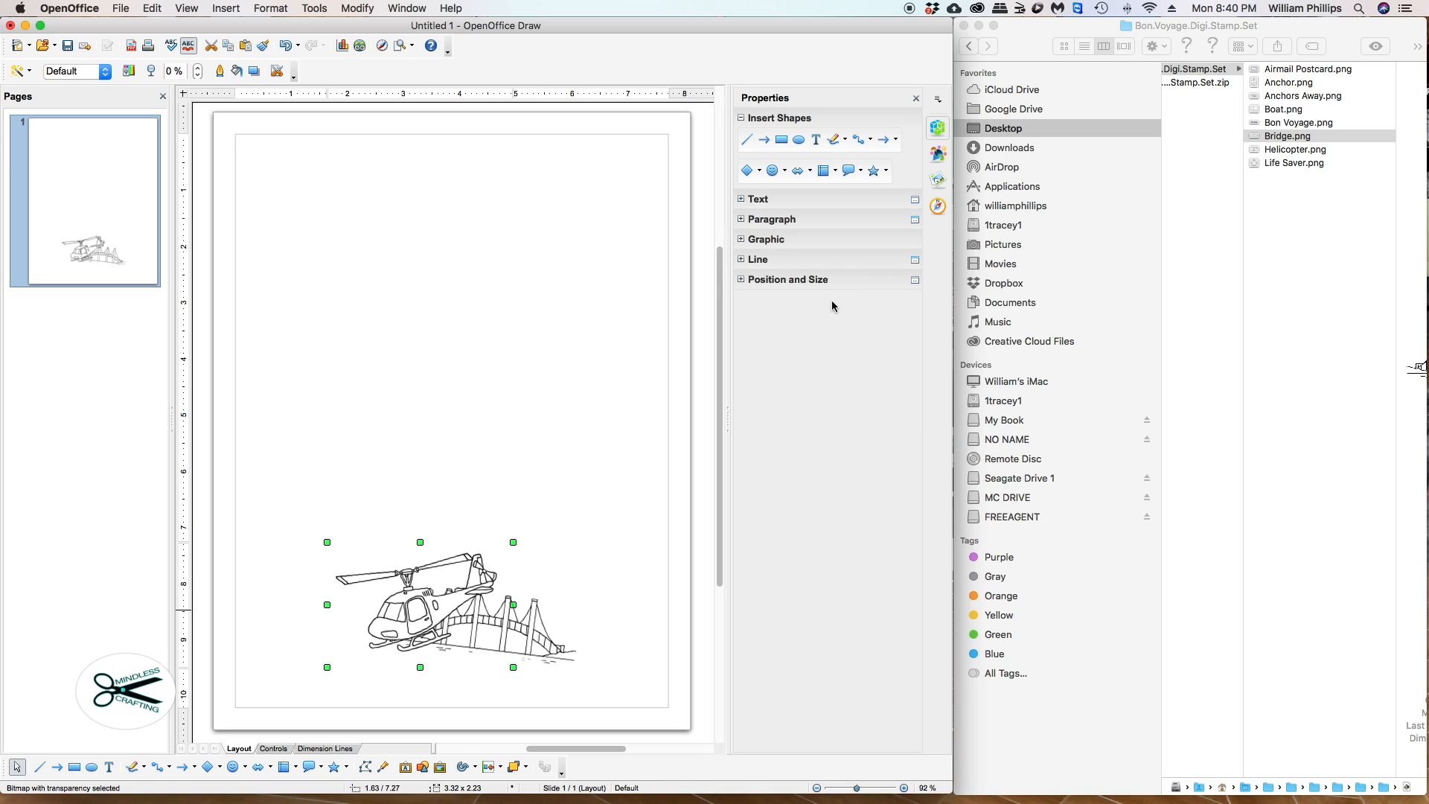
left_click(741, 279)
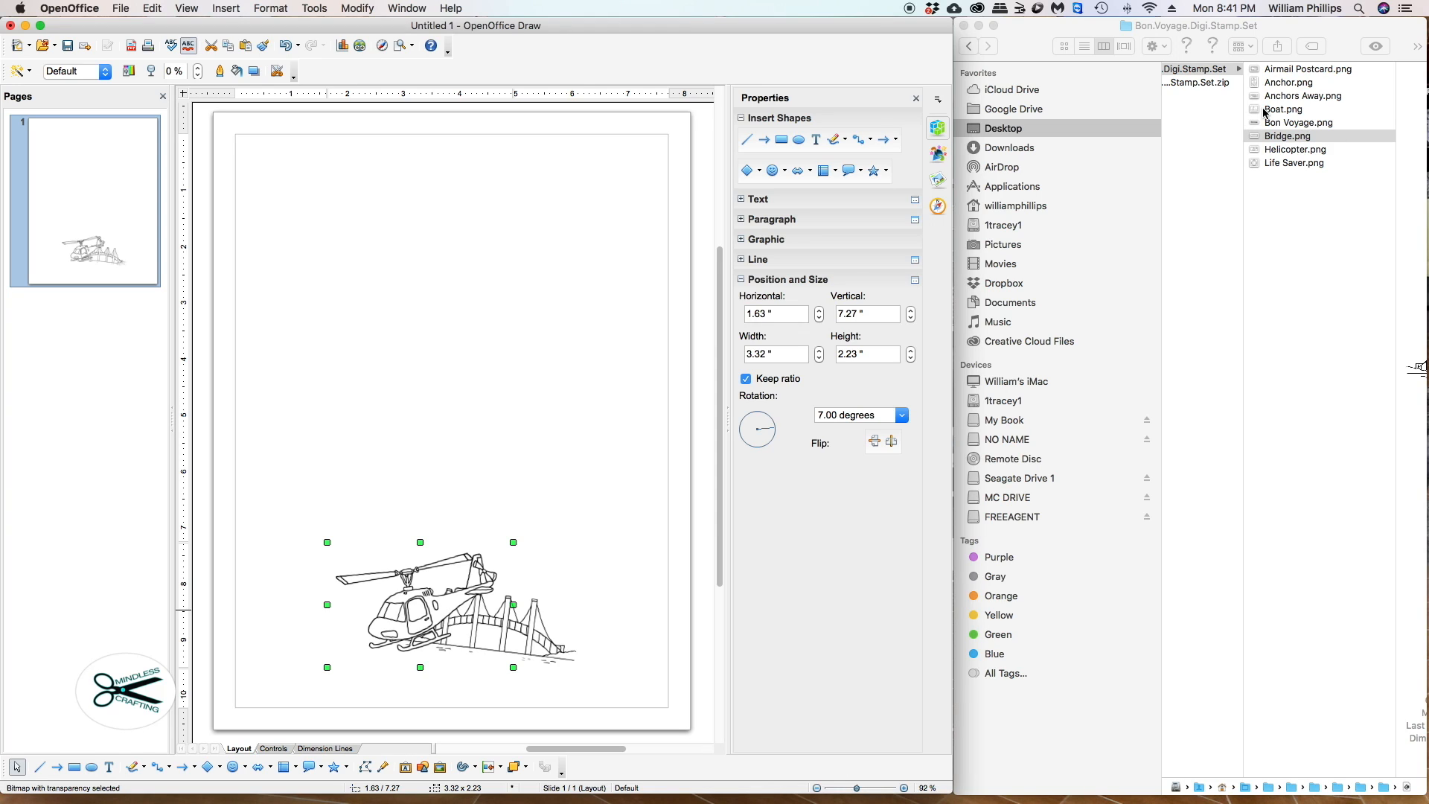
Step: Place Bon Voyage.png on the page just above the helicopter, at about 0.39 inches horizontal and 5.61 inches vertical
scroll(1272, 104, "left", 1)
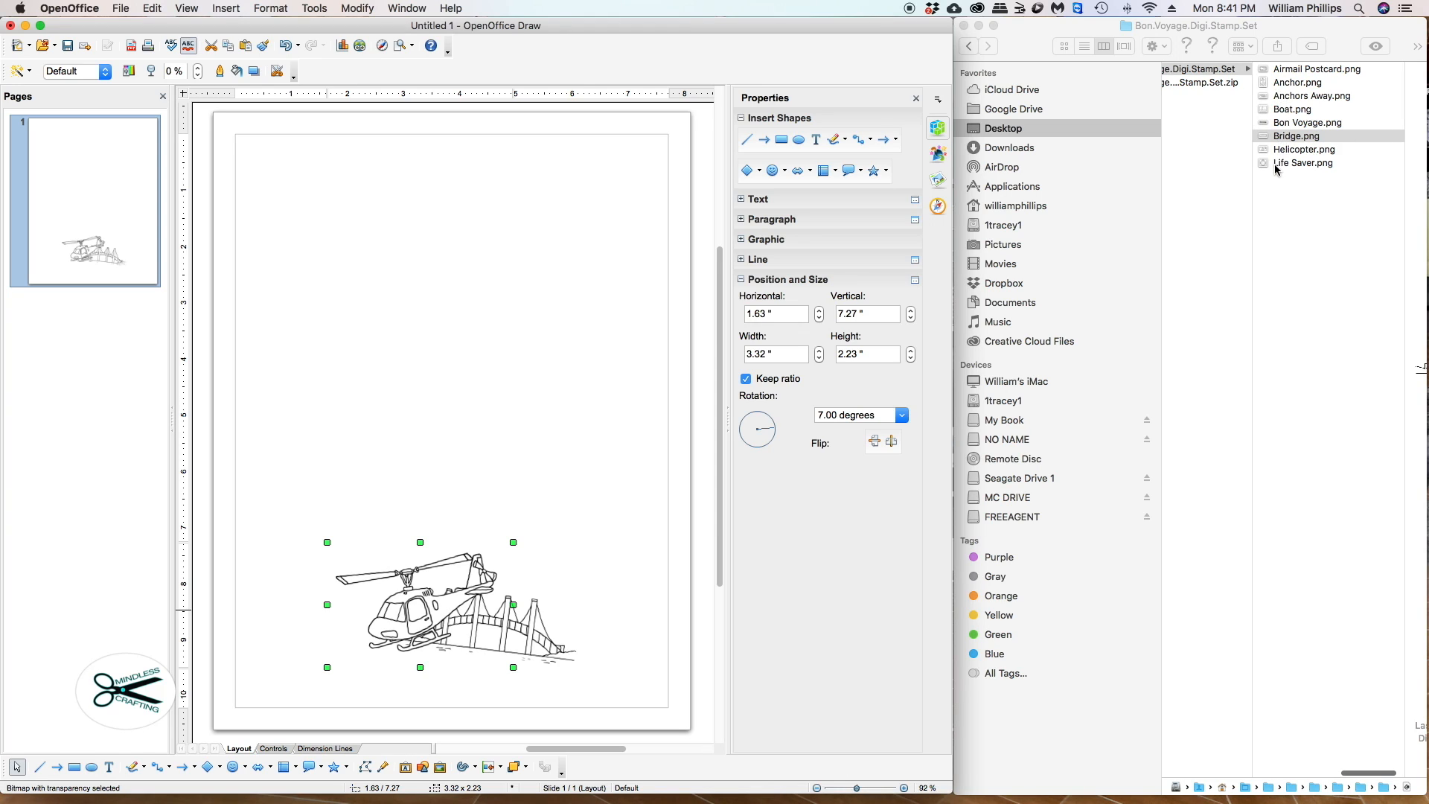
left_click(1263, 124)
mouse_move(1263, 124)
left_mouse_down()
mouse_move(479, 388)
mouse_move(347, 487)
mouse_move(491, 492)
left_mouse_up()
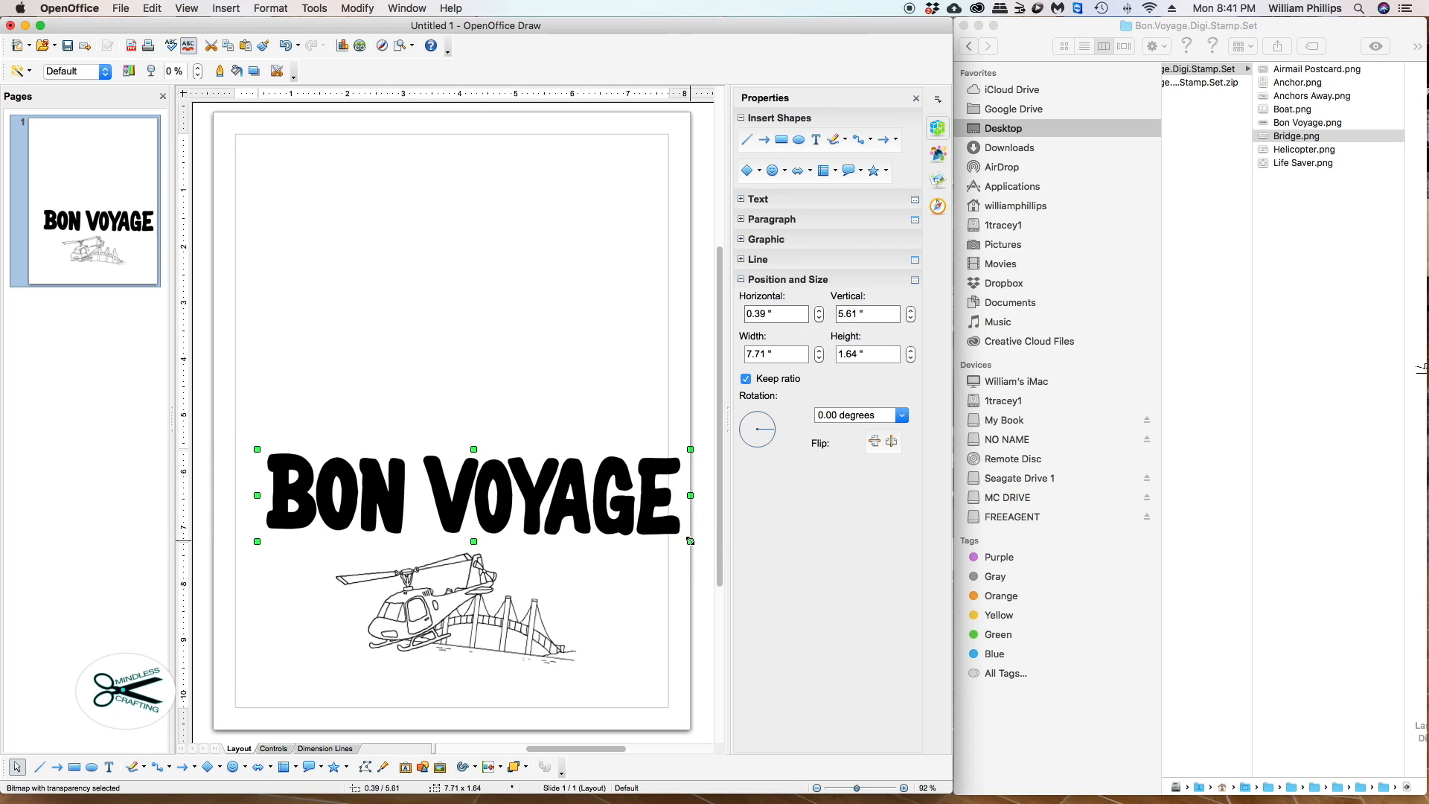
Step: Shrink the BON VOYAGE image proportionally to 2.86 inches wide
left_click_drag(691, 541, 485, 497)
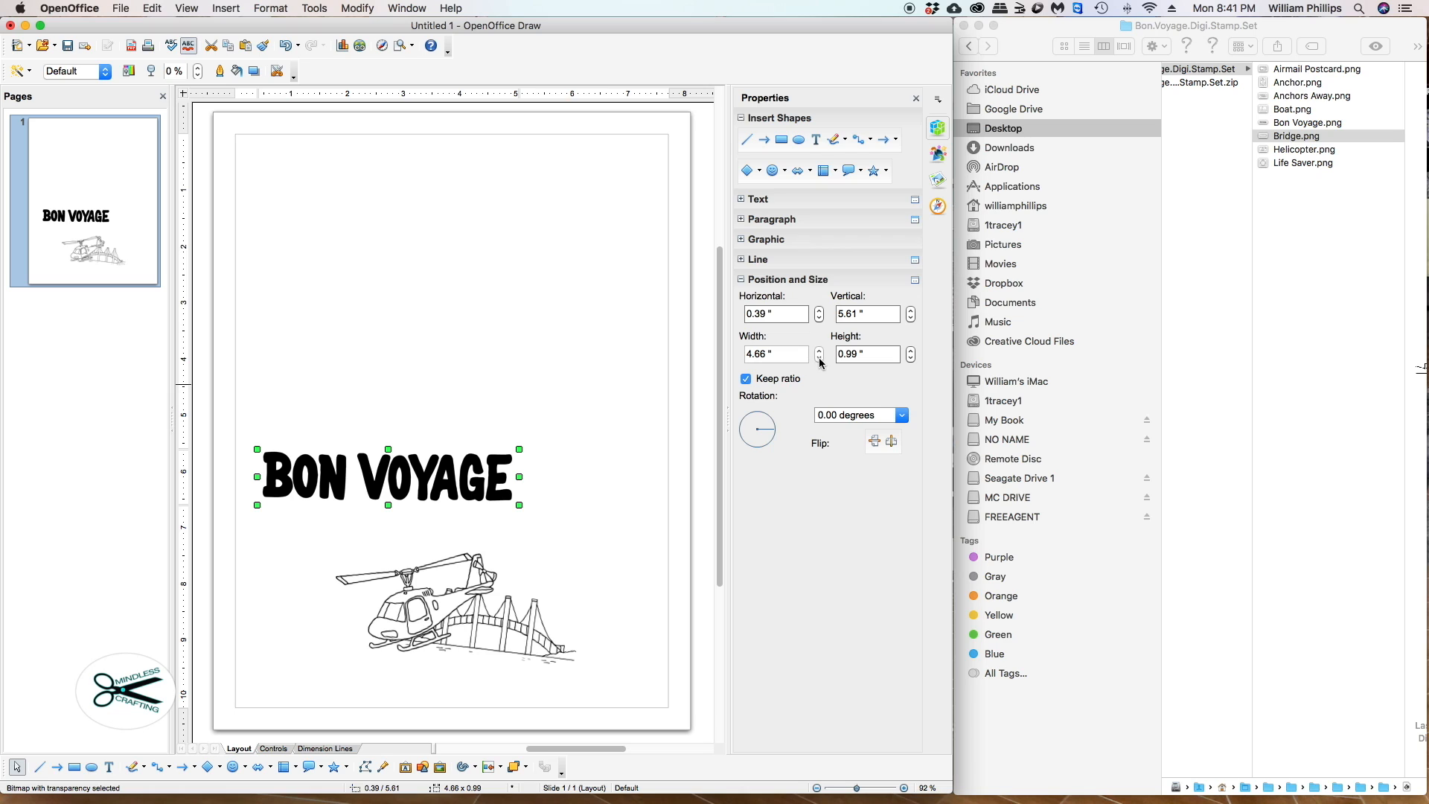
left_click(1120, 216)
left_click(819, 360)
left_click(819, 359)
left_click(820, 359)
left_click(820, 359)
left_click(819, 359)
left_click(820, 360)
left_click(819, 360)
left_click(819, 359)
left_click(820, 359)
left_click(820, 359)
left_click(819, 360)
left_click(819, 359)
left_click(820, 360)
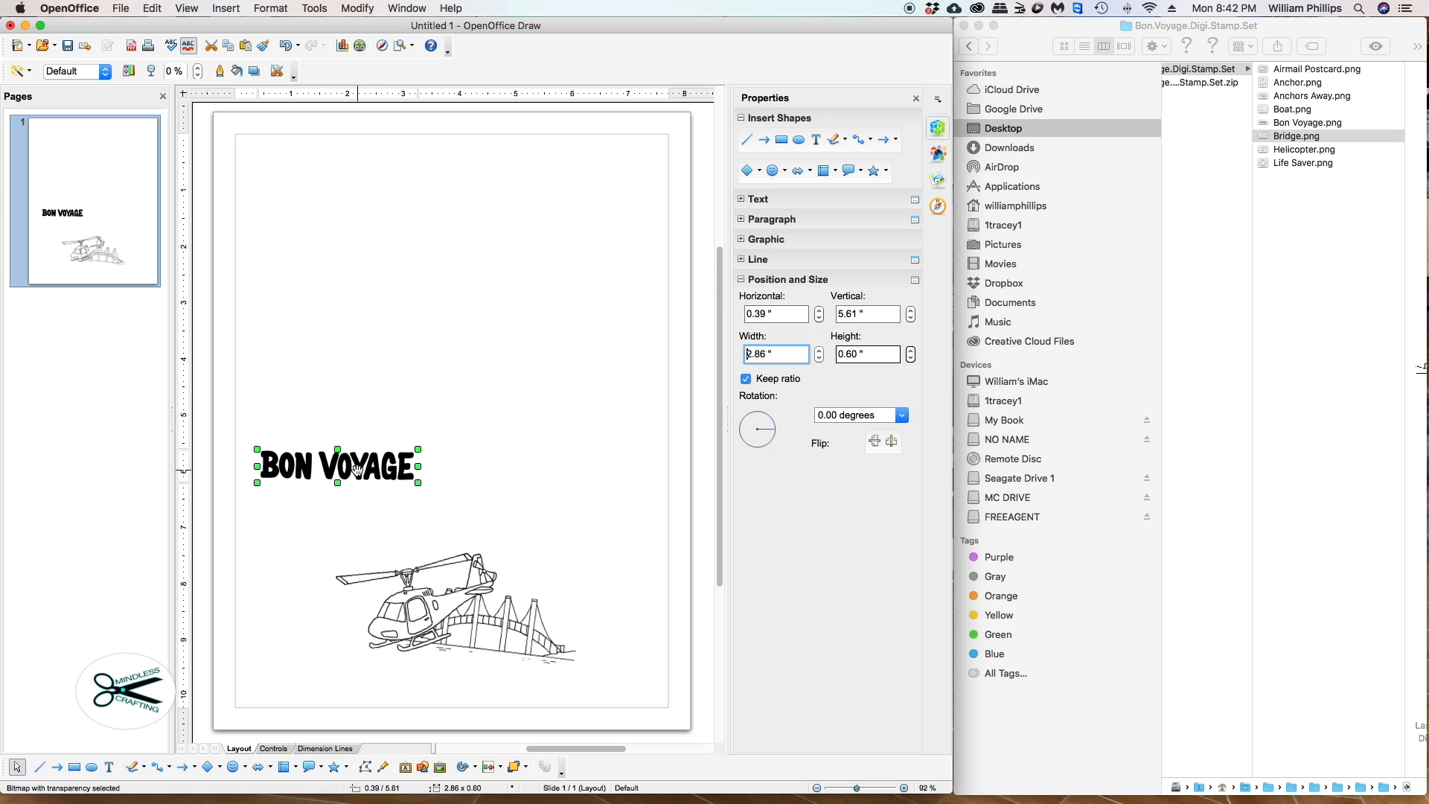
Step: Move the BON VOYAGE image over the helicopter and bridge, to about 2.90 inches horizontal and 7.80 inches vertical
left_click_drag(357, 469, 496, 556)
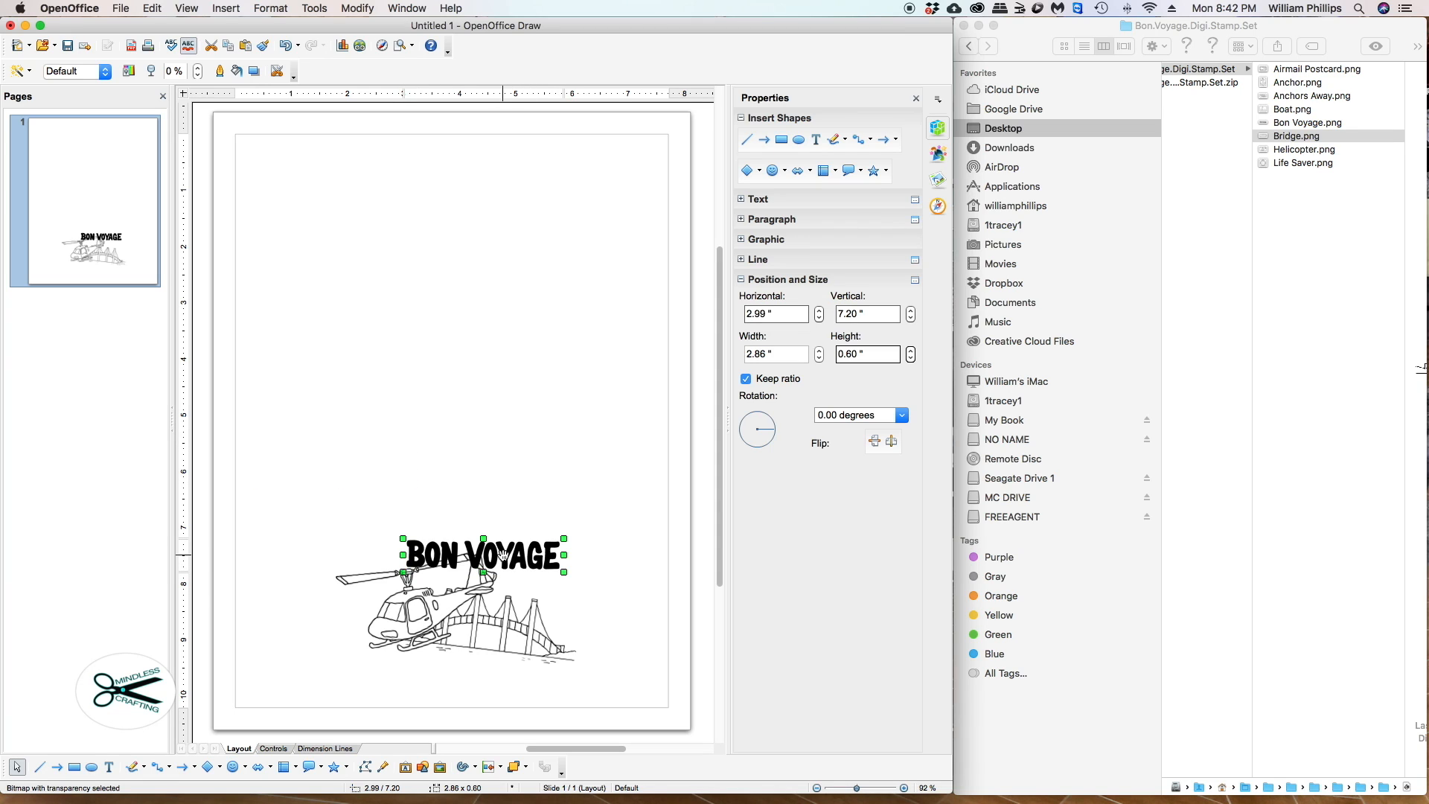
left_click_drag(502, 554, 504, 590)
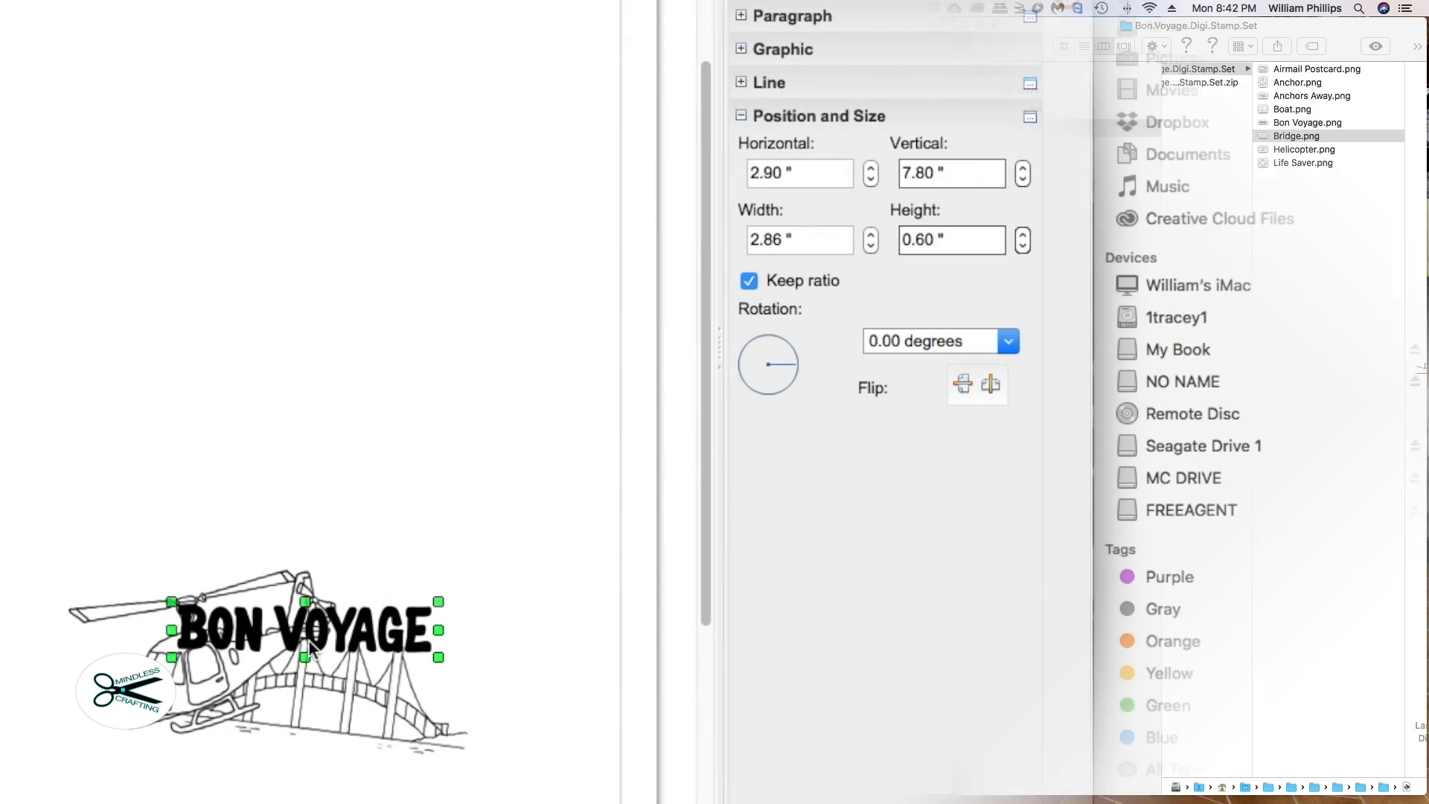
scroll(274, 633, "left", 1)
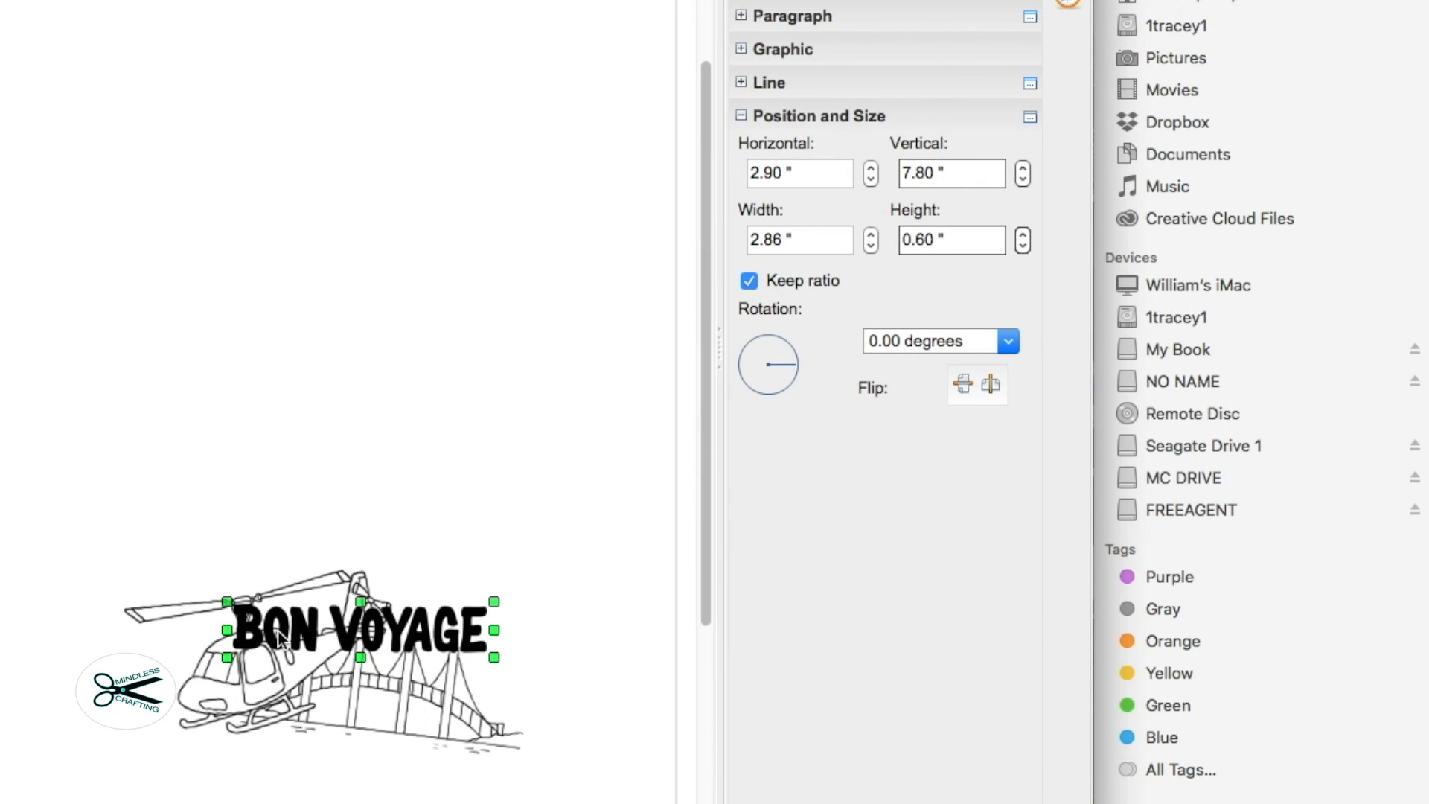
Step: Send the helicopter to the back, behind the bridge and the BON VOYAGE image
right_click(335, 637)
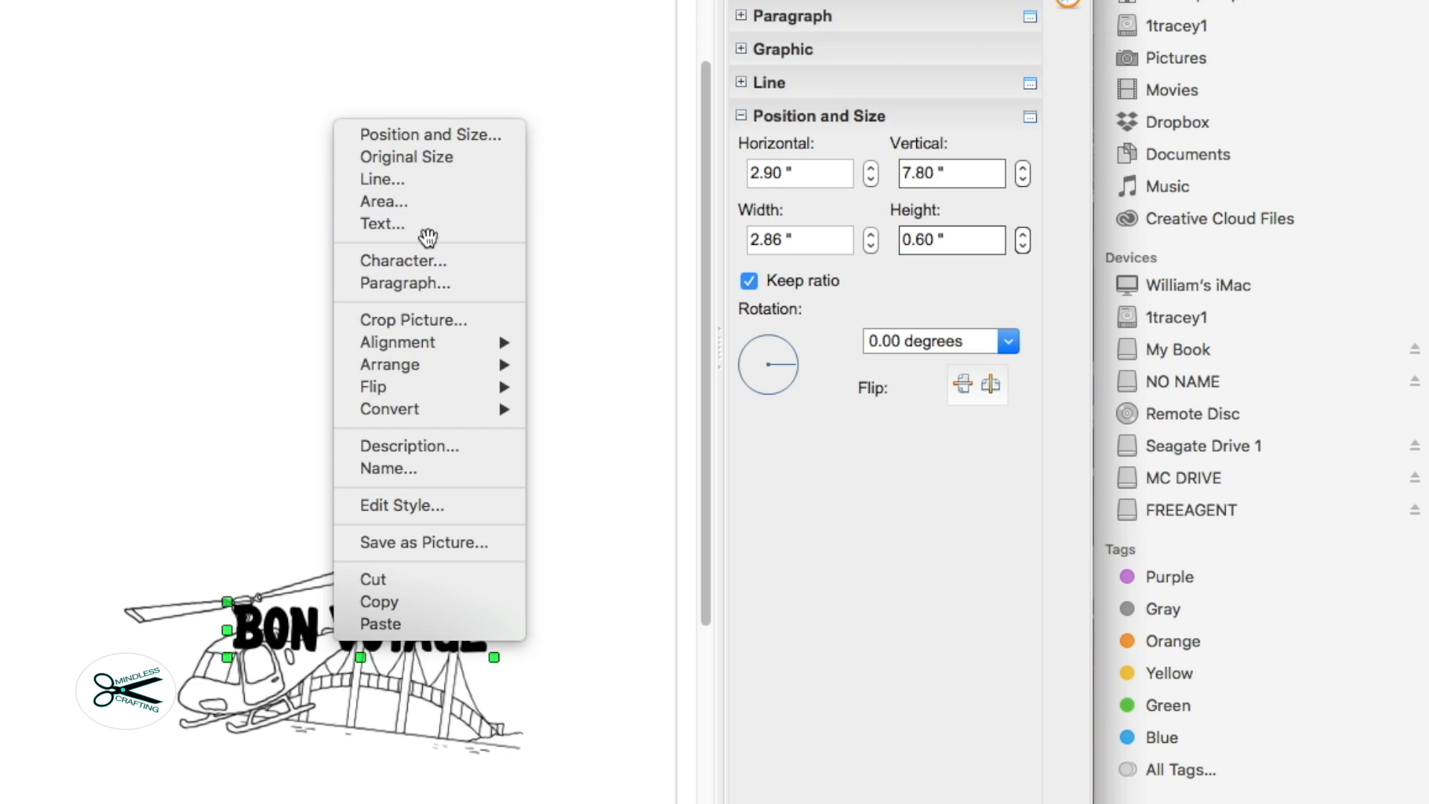
mouse_move(422, 344)
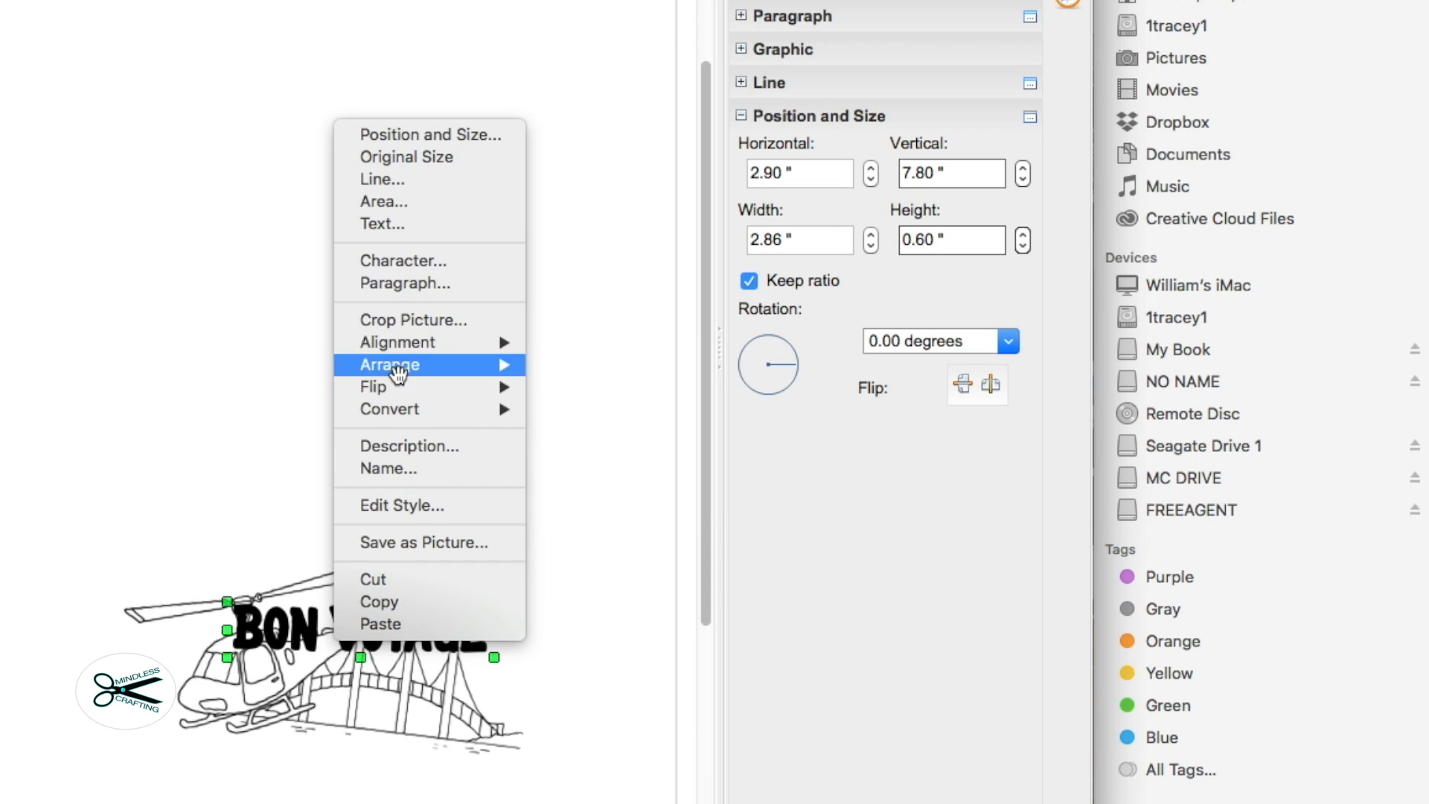
mouse_move(402, 375)
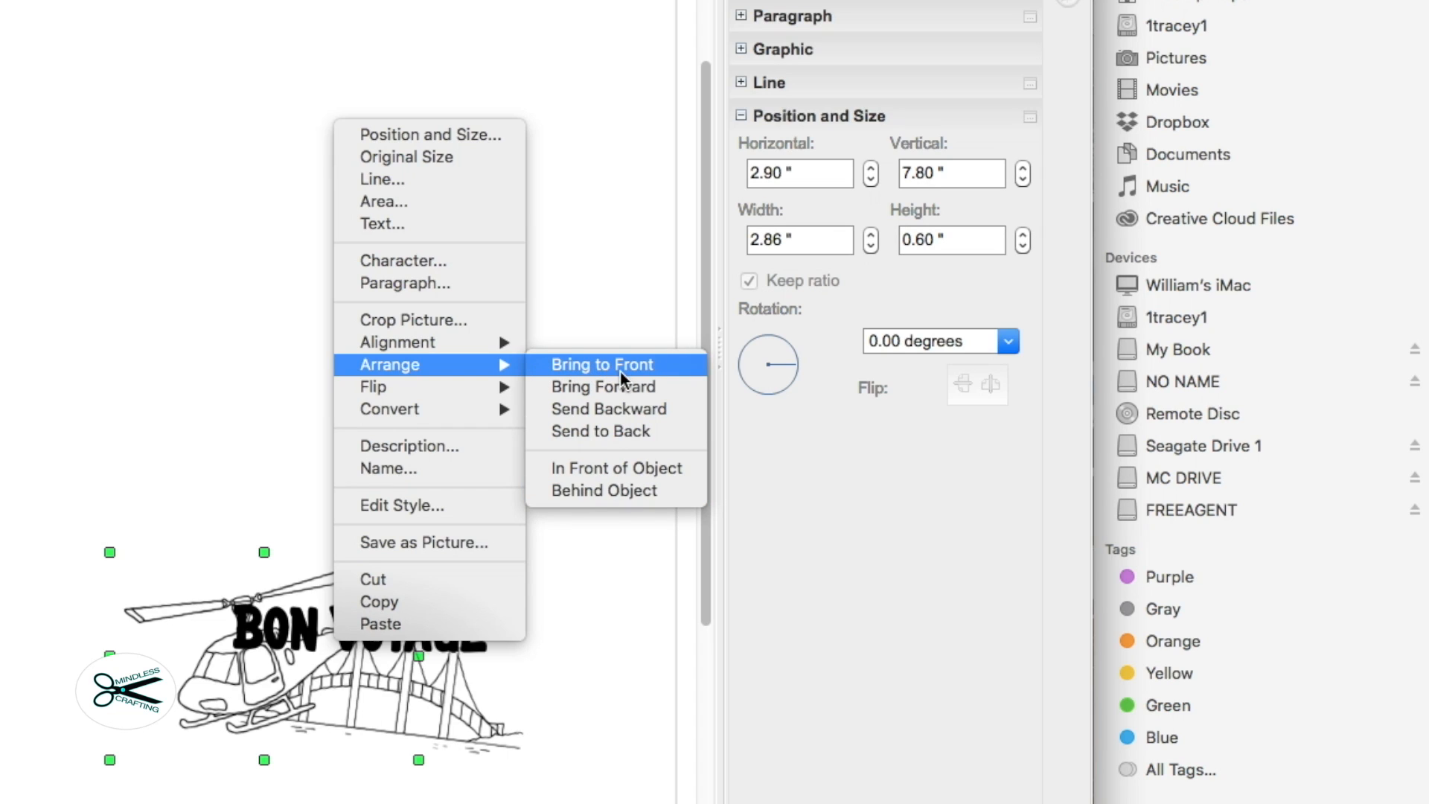
left_click(618, 431)
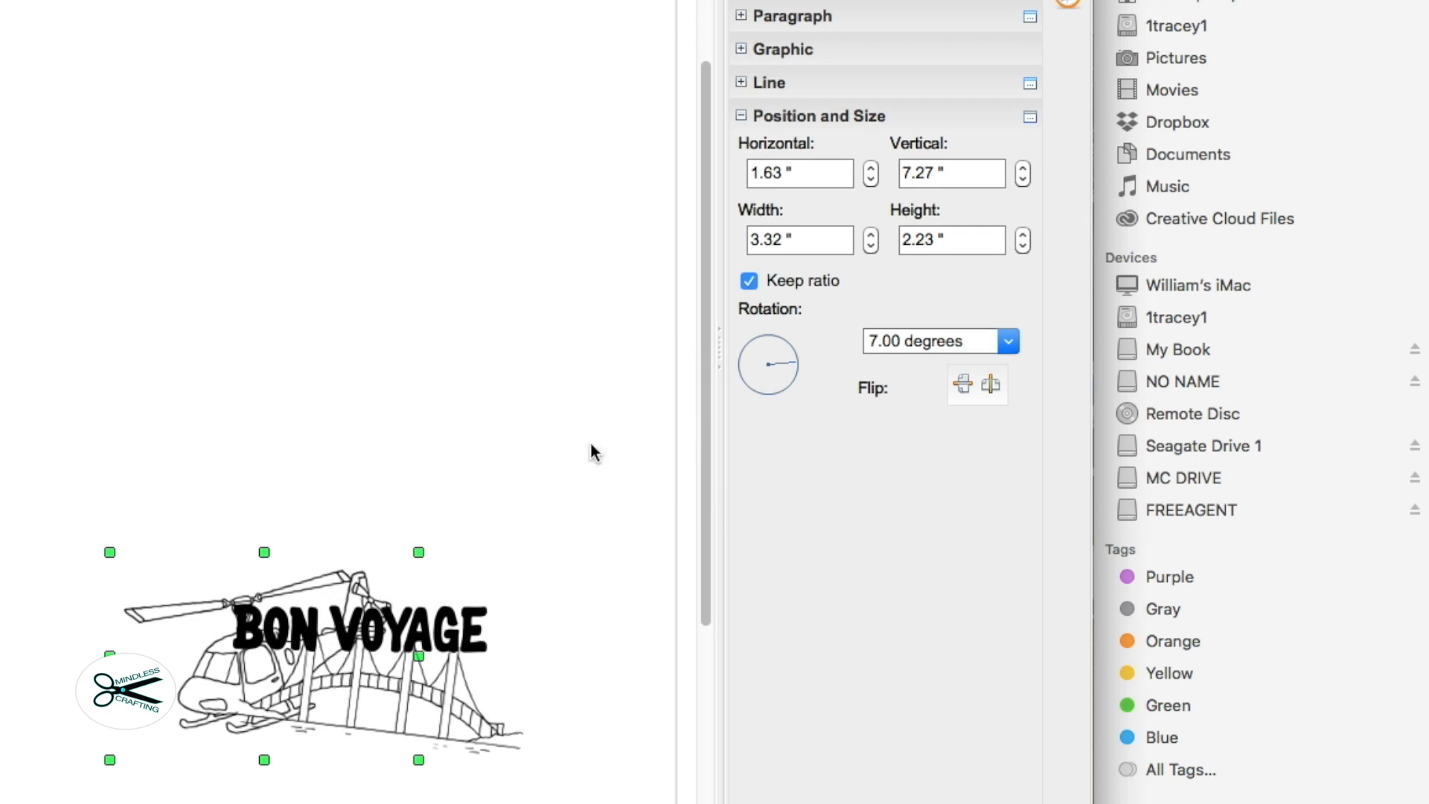
left_click(290, 627)
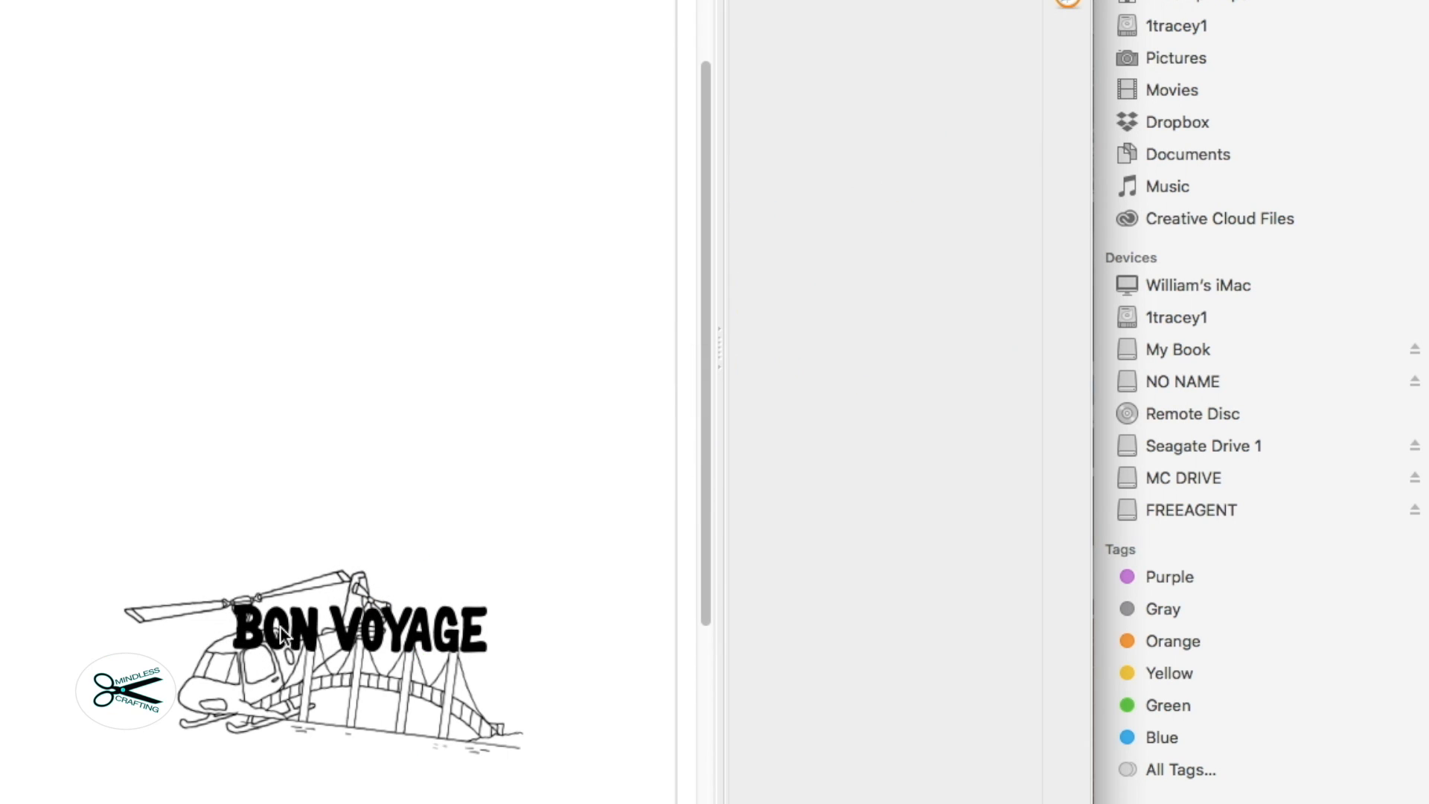
left_click(280, 628)
scroll(274, 629, "left", 3)
right_click(273, 629)
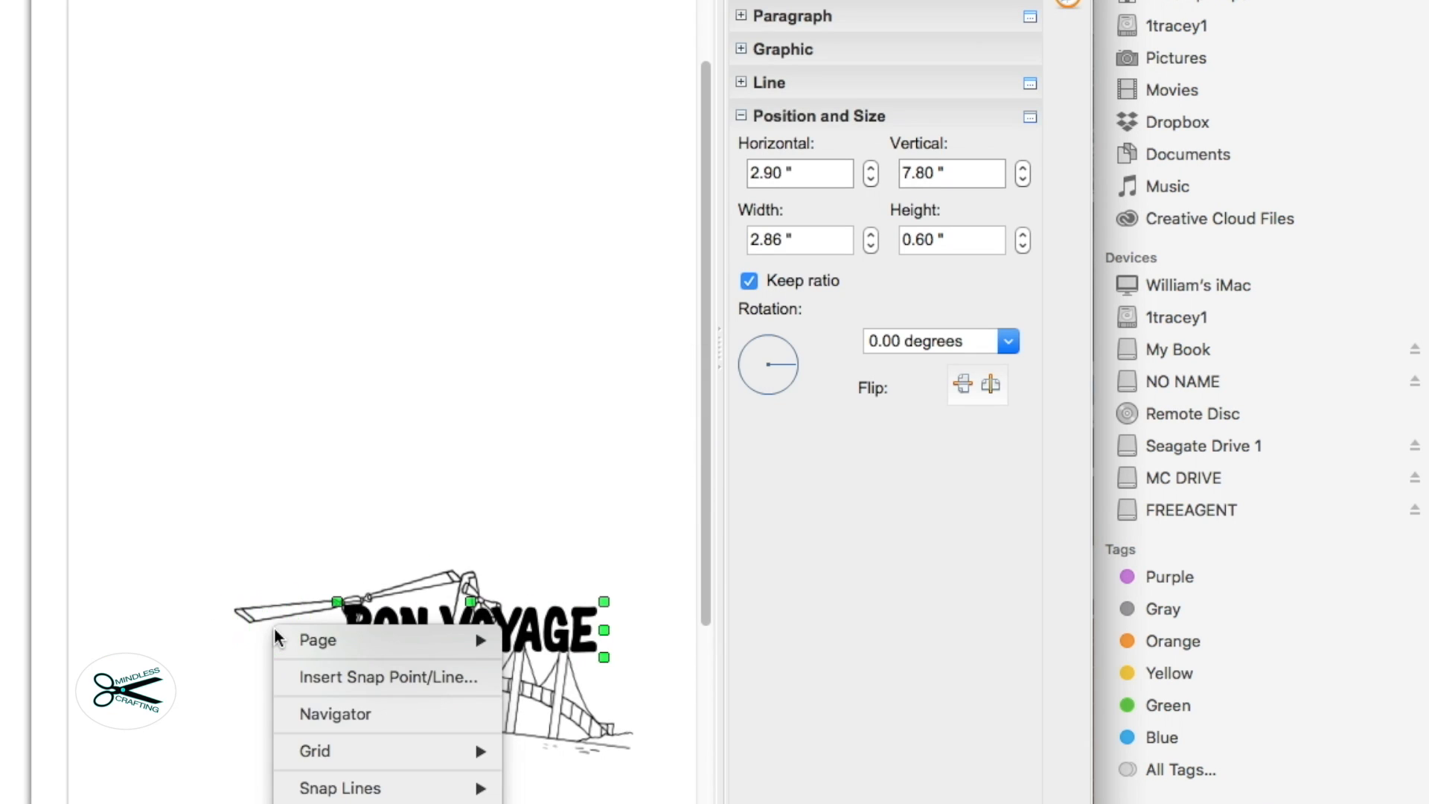
mouse_move(393, 639)
left_click(408, 494)
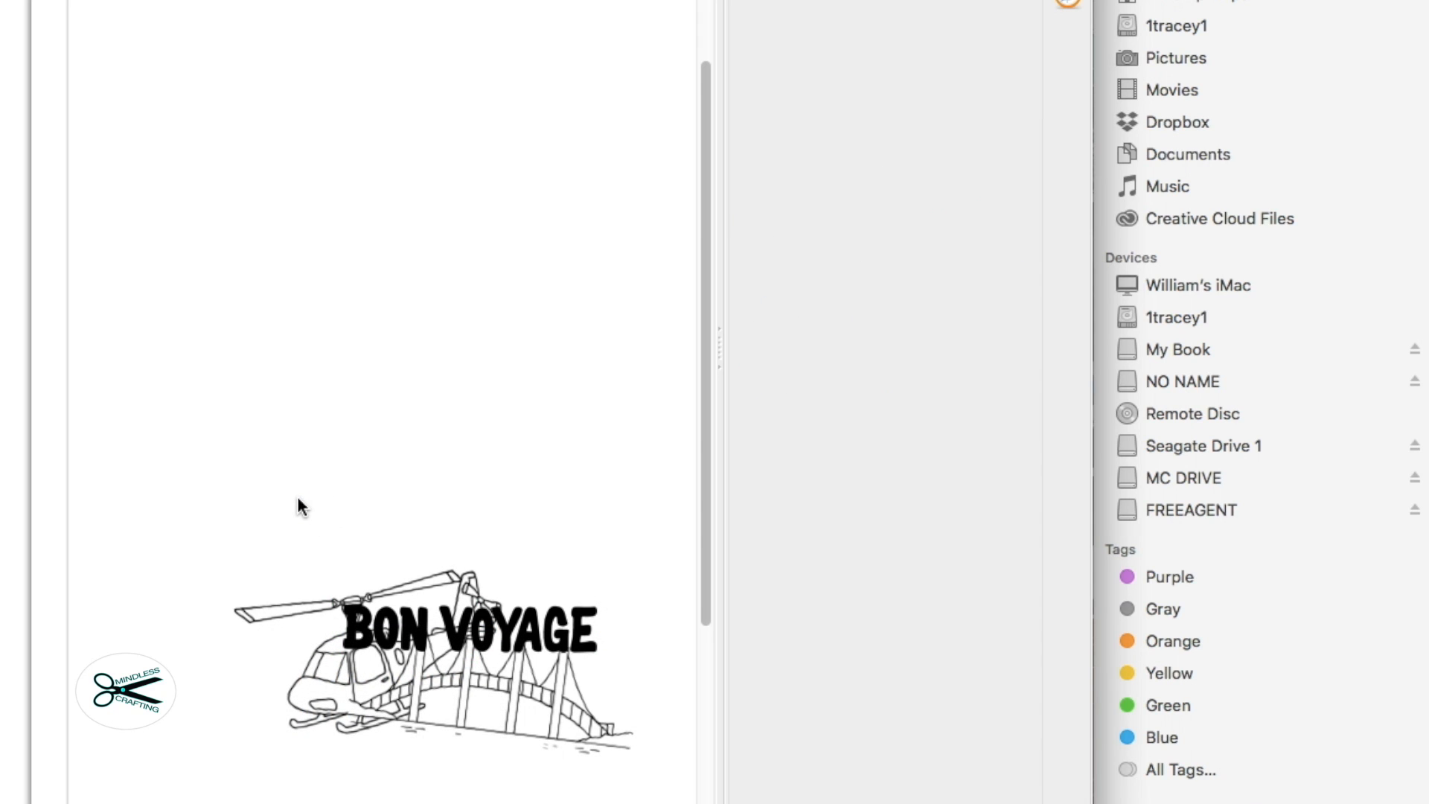
Step: Select the BON VOYAGE image and send it to the back, behind the bridge and helicopter
scroll(301, 506, "right", 3)
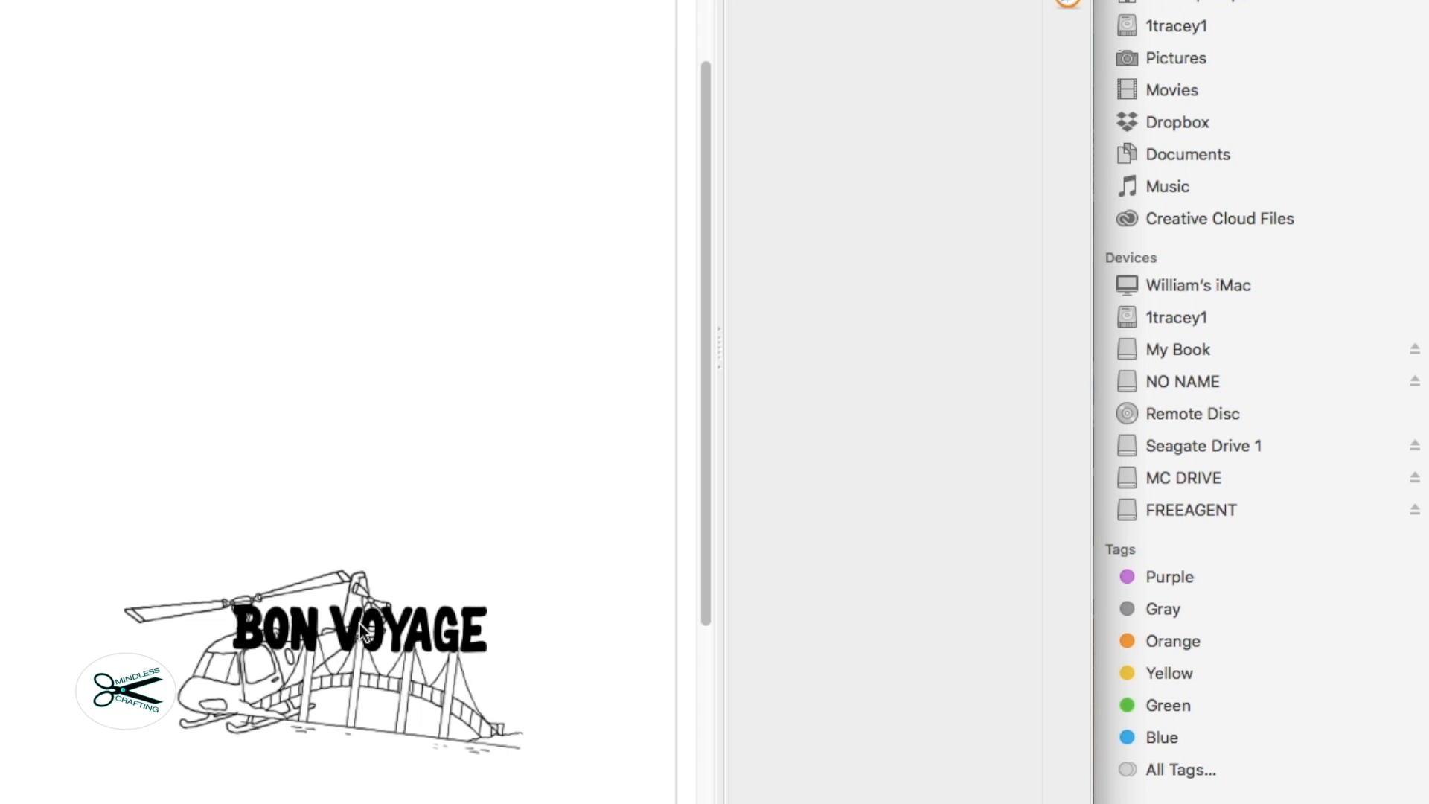
left_click(431, 634)
left_click(444, 632)
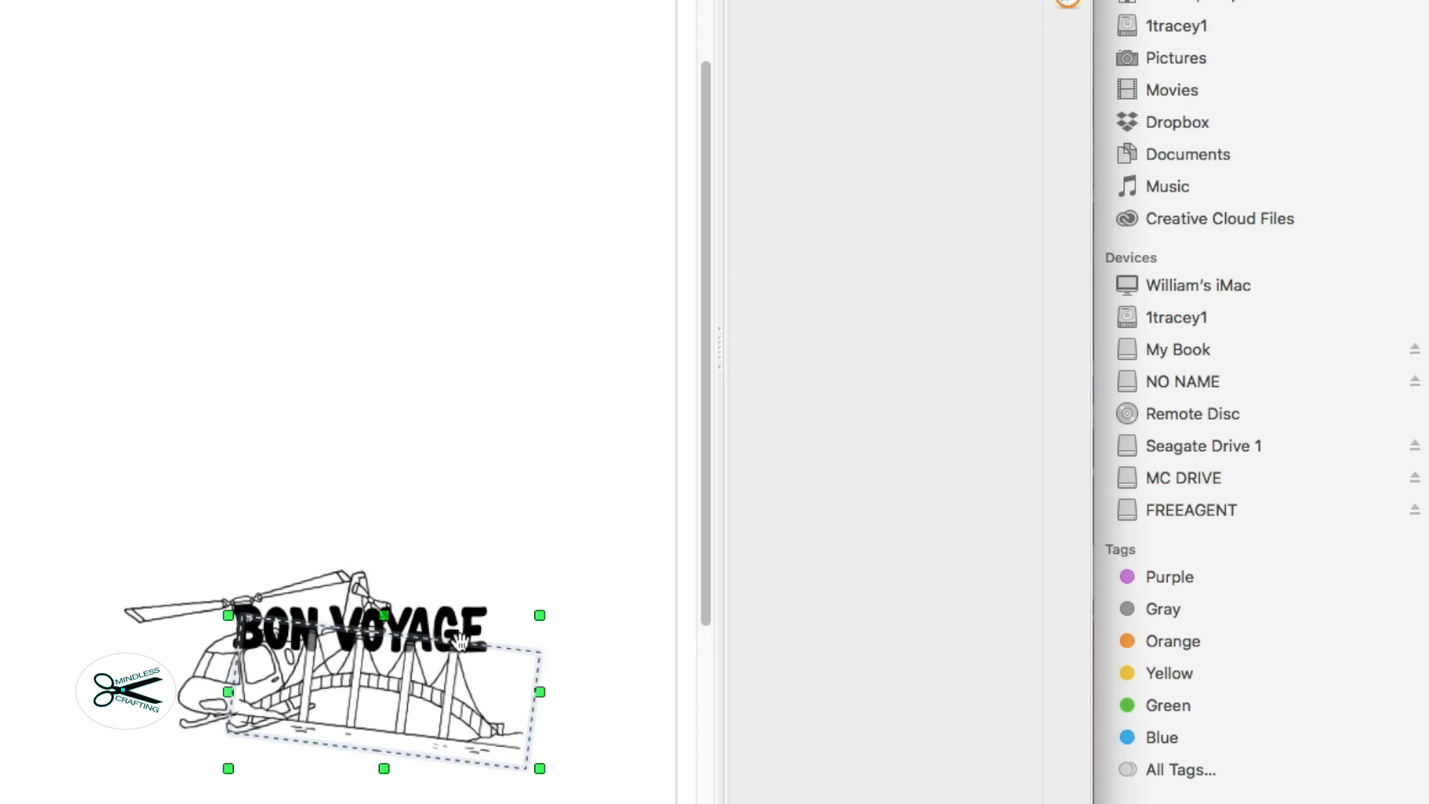
left_click(455, 629)
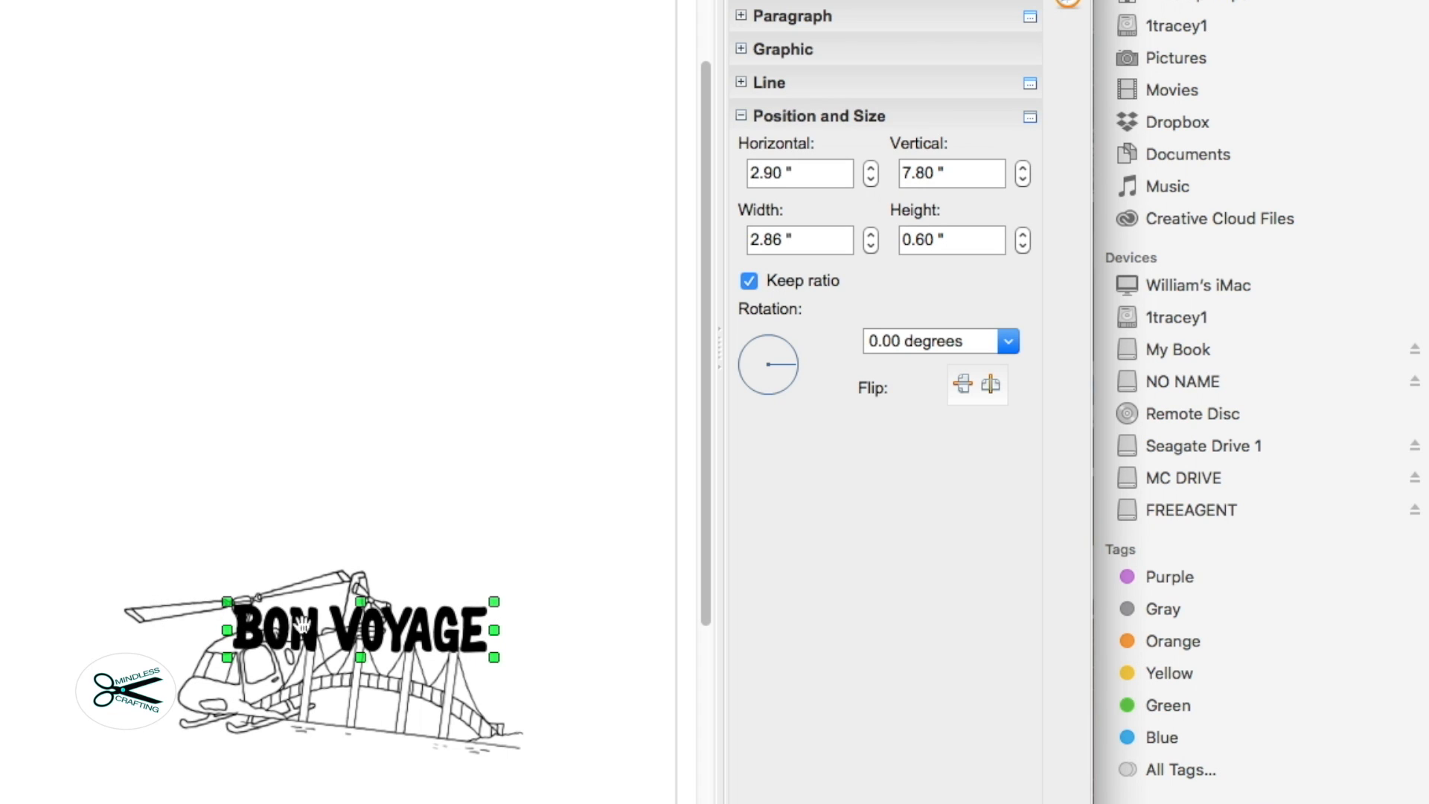
right_click(369, 623)
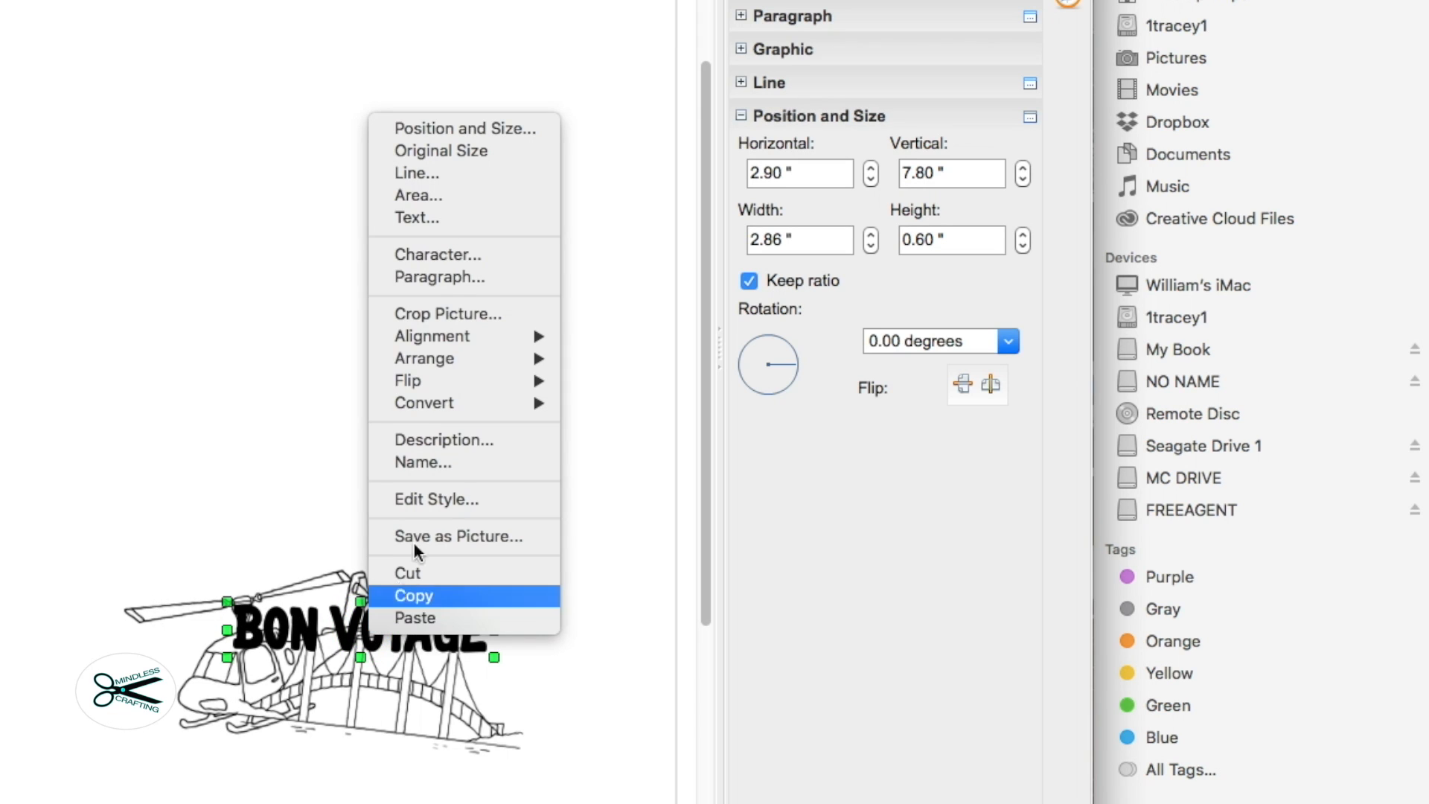
mouse_move(448, 362)
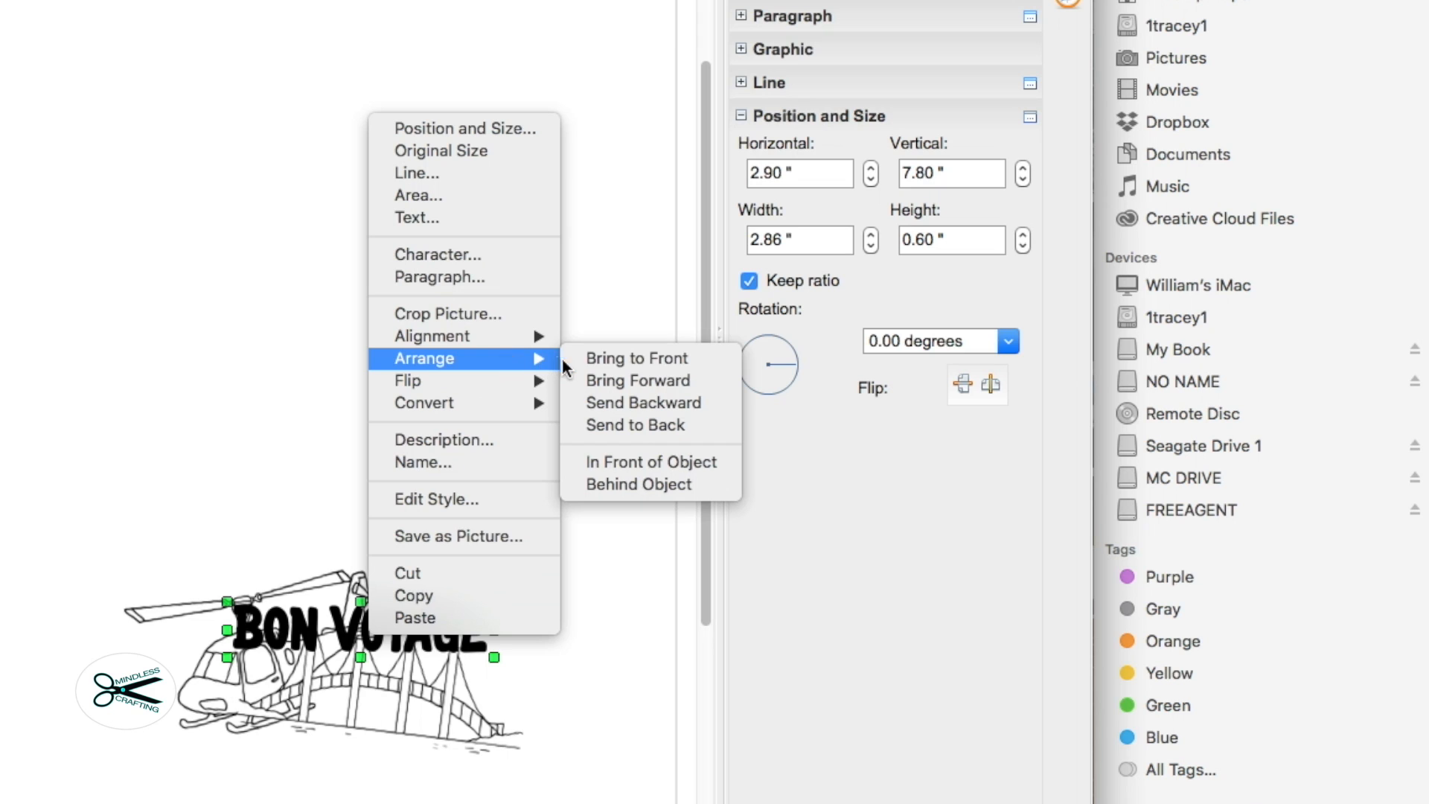
left_click(620, 422)
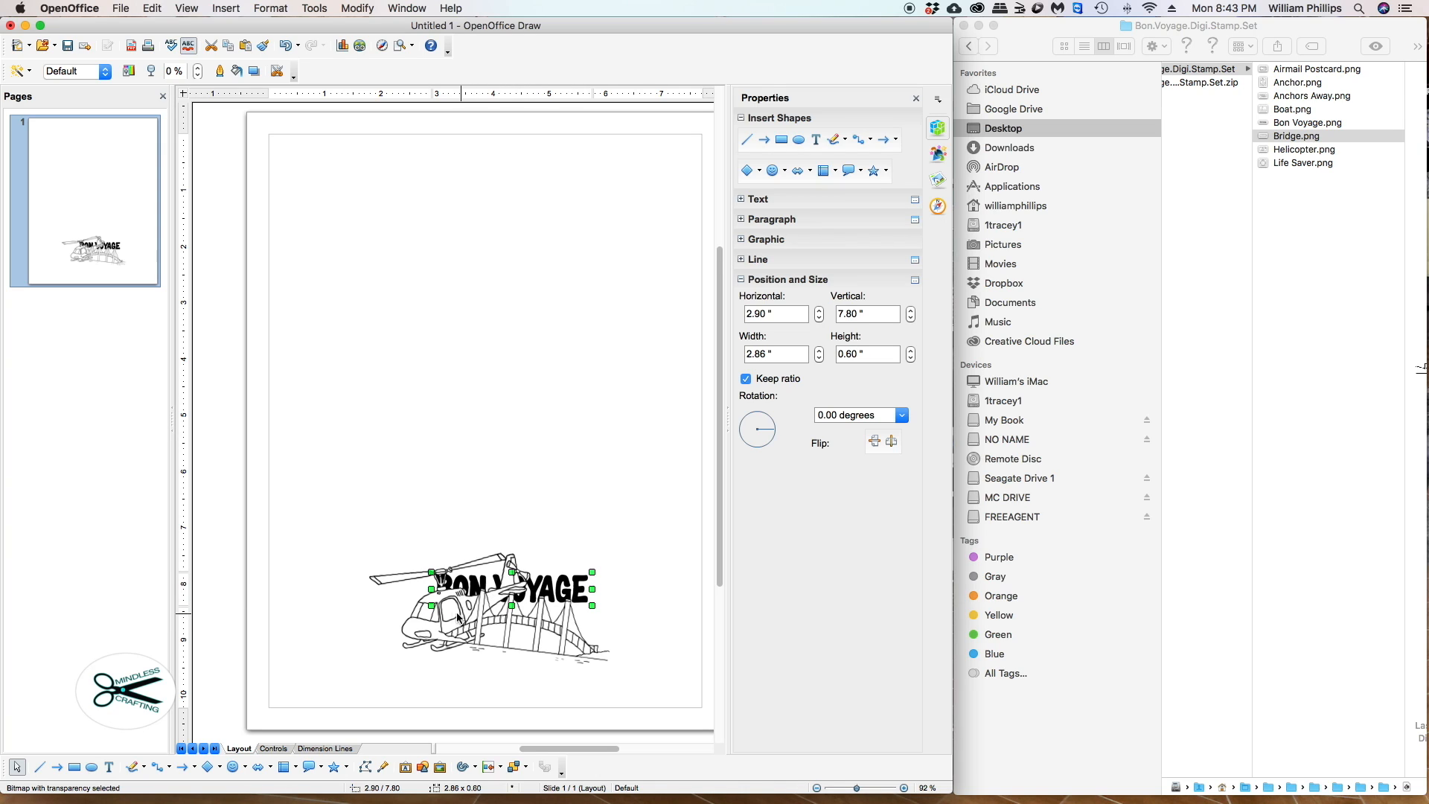
Step: Move the helicopter to the right end of the bridge and lower the BON VOYAGE image to about 8.30 inches vertical
left_click_drag(428, 631, 580, 625)
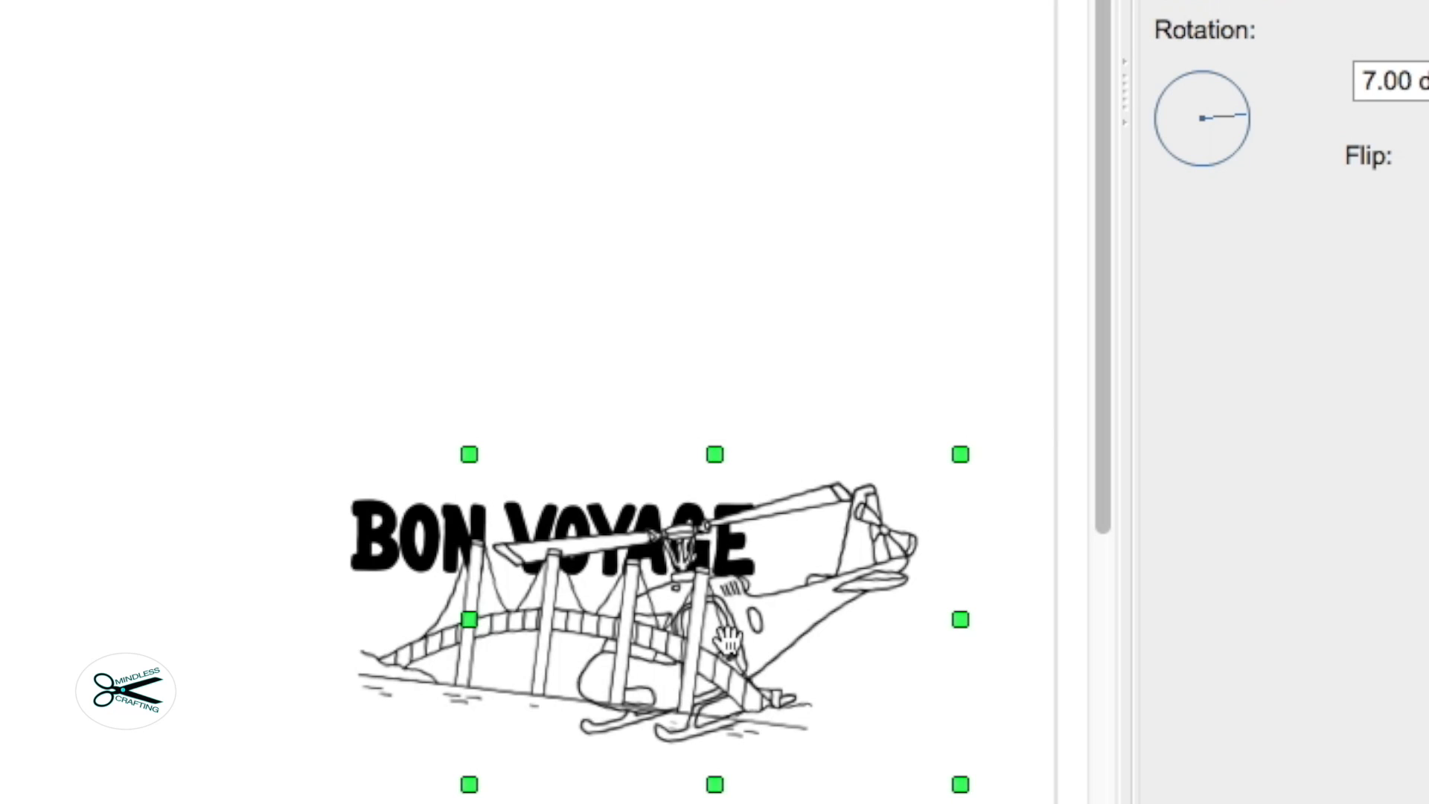
left_click_drag(726, 640, 715, 631)
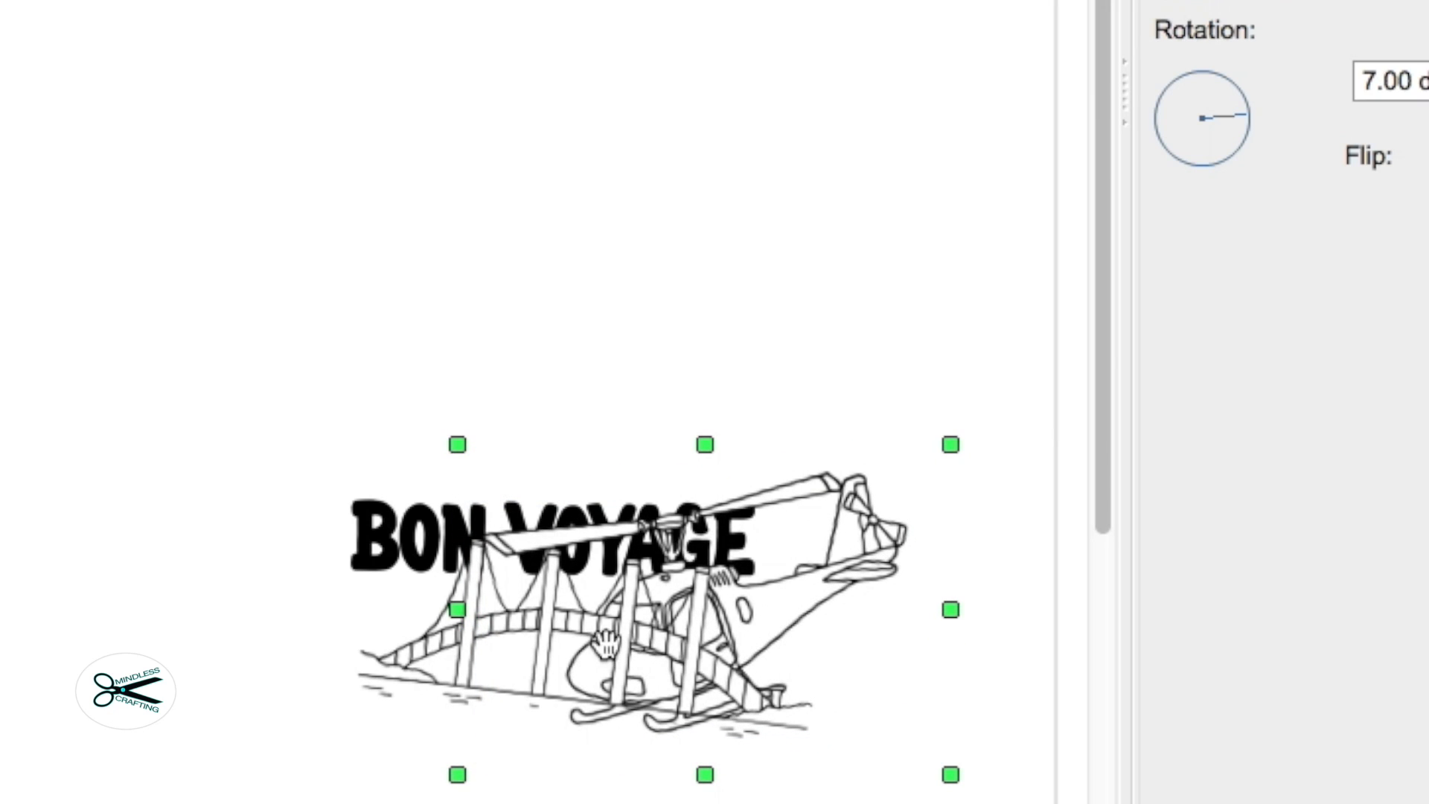
left_click(385, 530)
left_click_drag(386, 531, 398, 619)
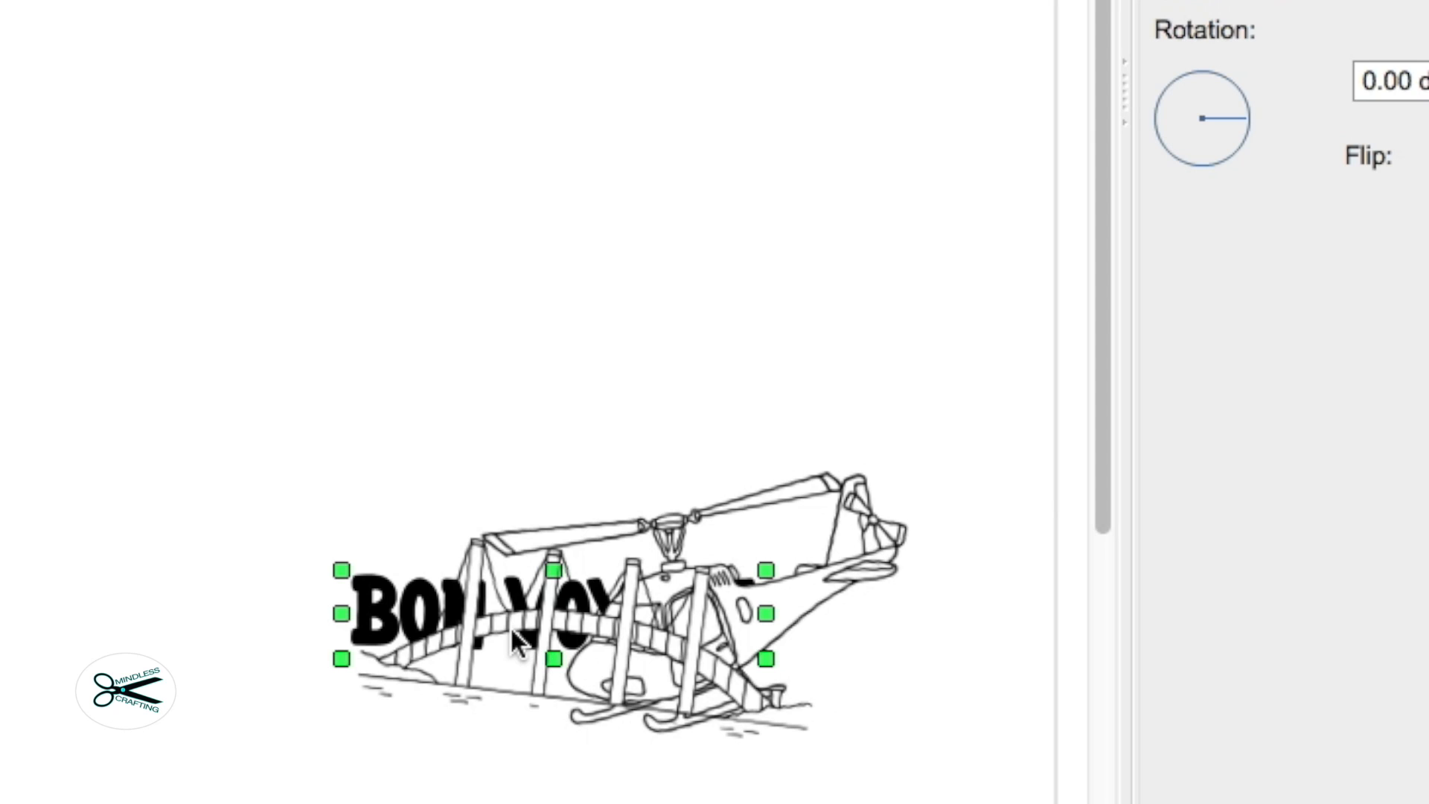
Step: Bring the BON VOYAGE image forward two levels so it lies in front of the helicopter and bridge
right_click(372, 597)
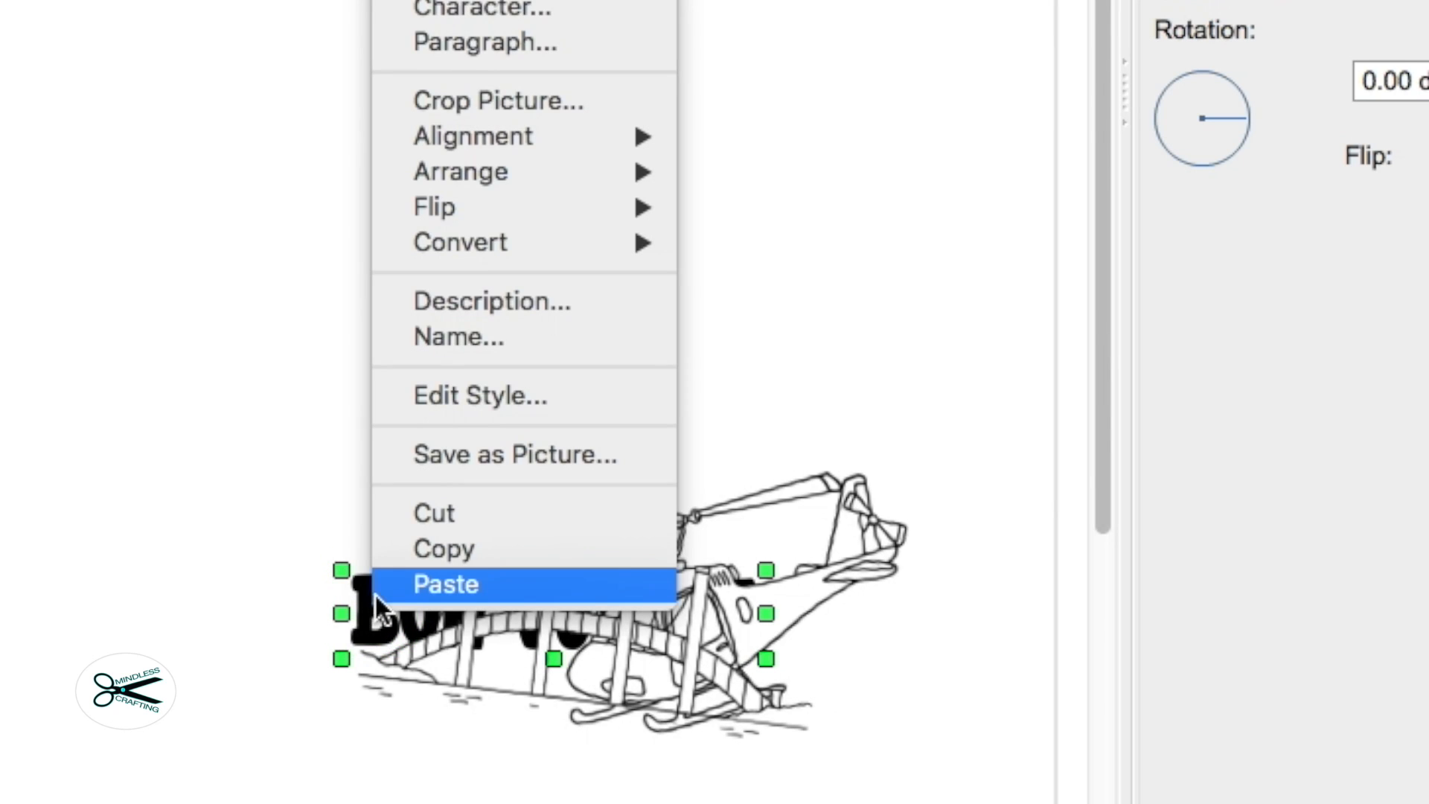
mouse_move(460, 166)
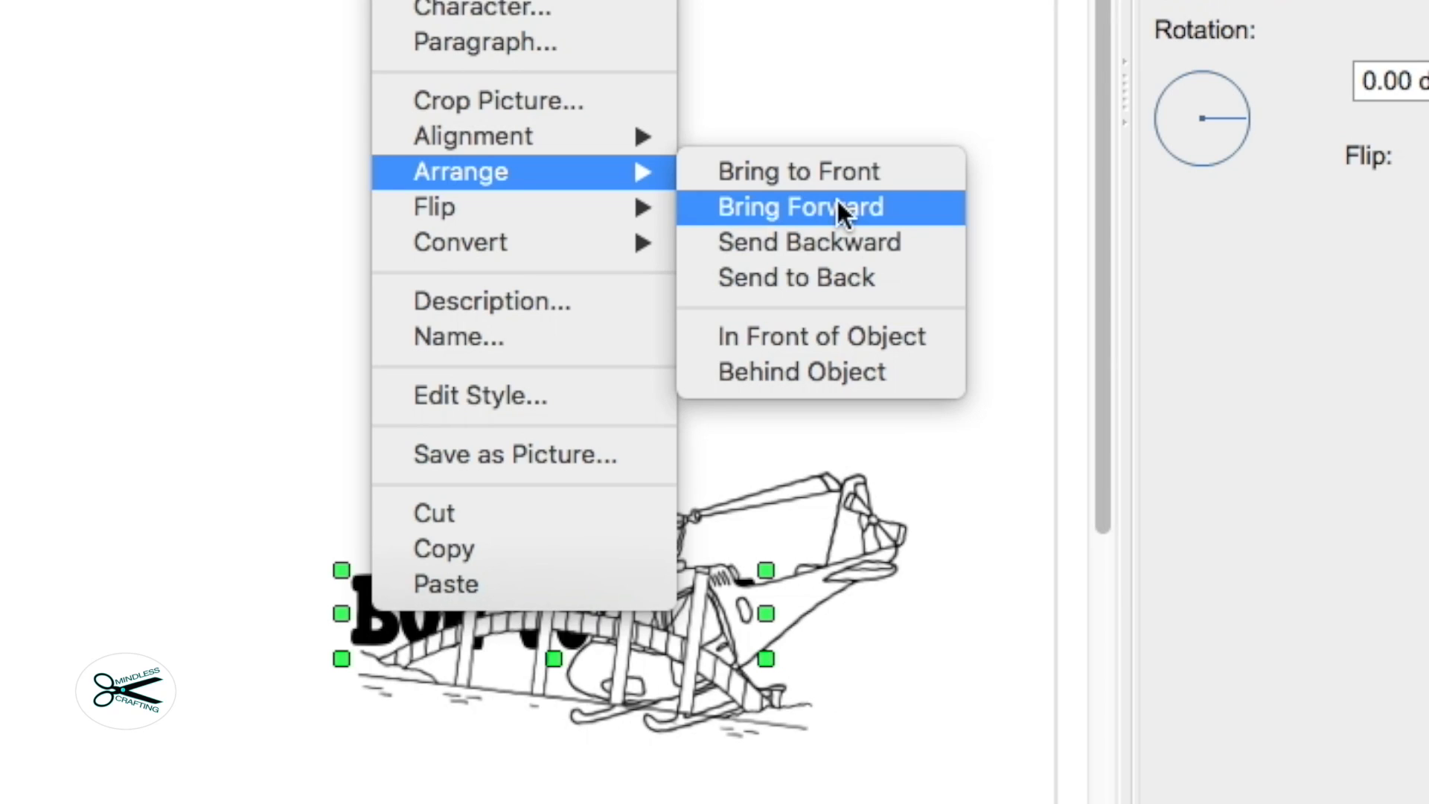
left_click(834, 204)
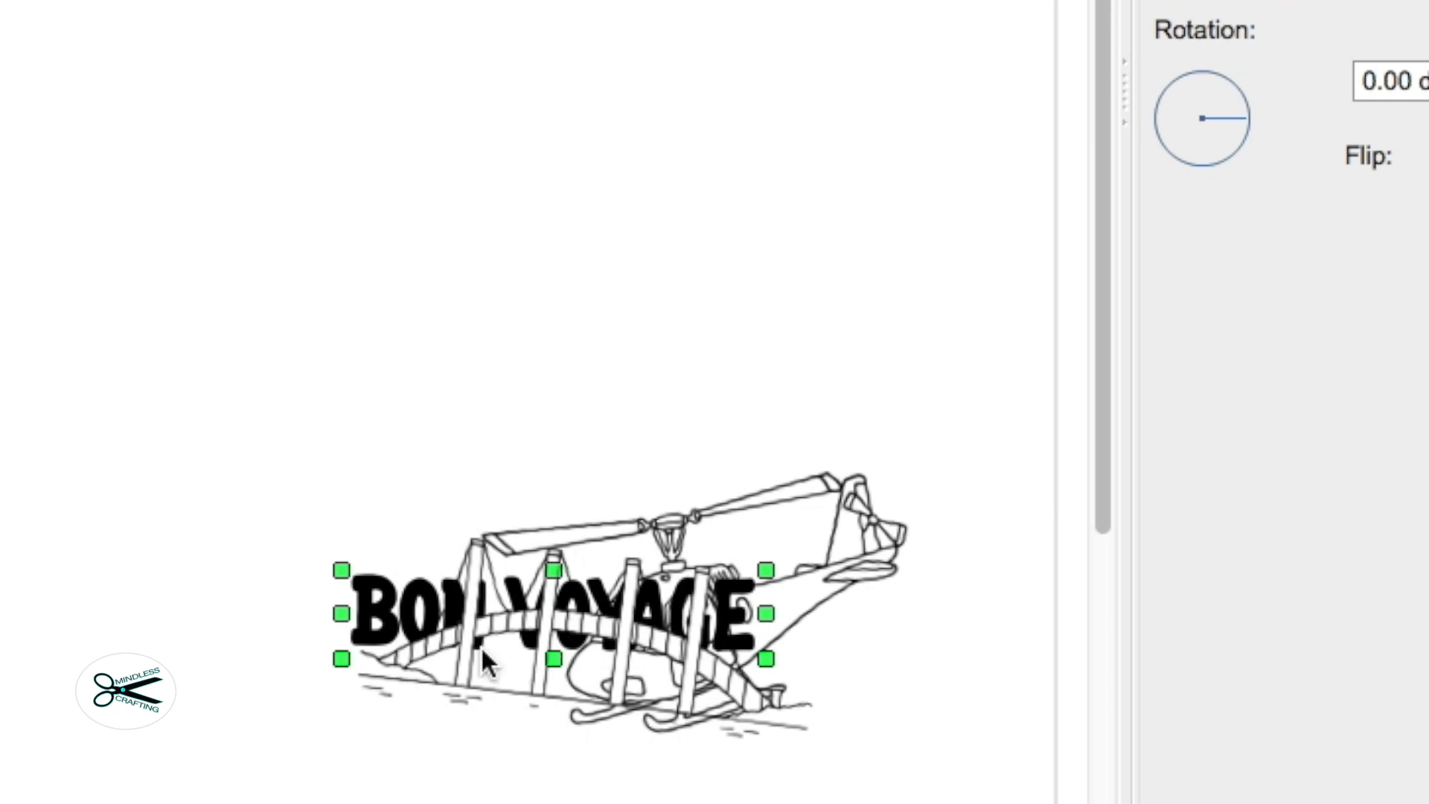
right_click(390, 600)
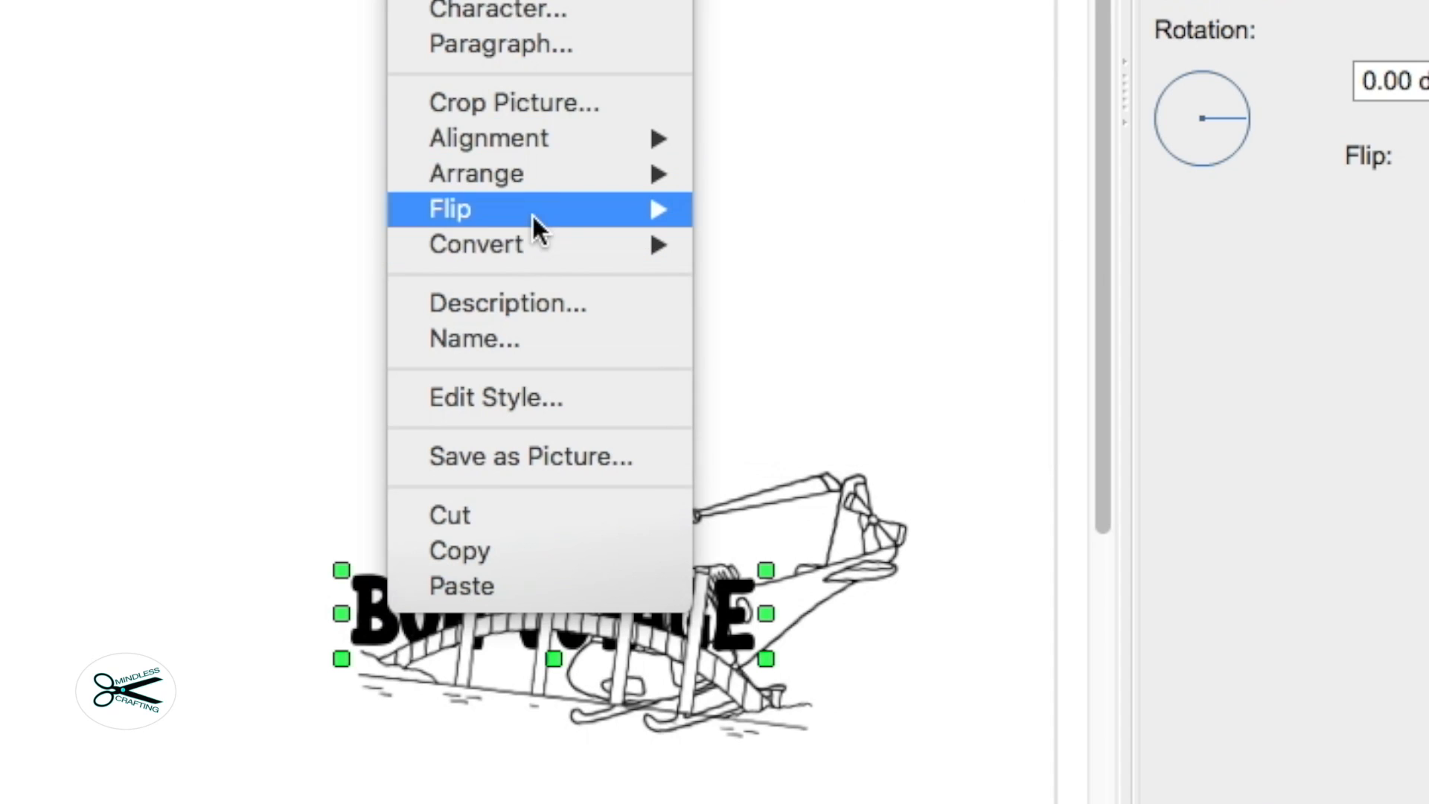
mouse_move(542, 176)
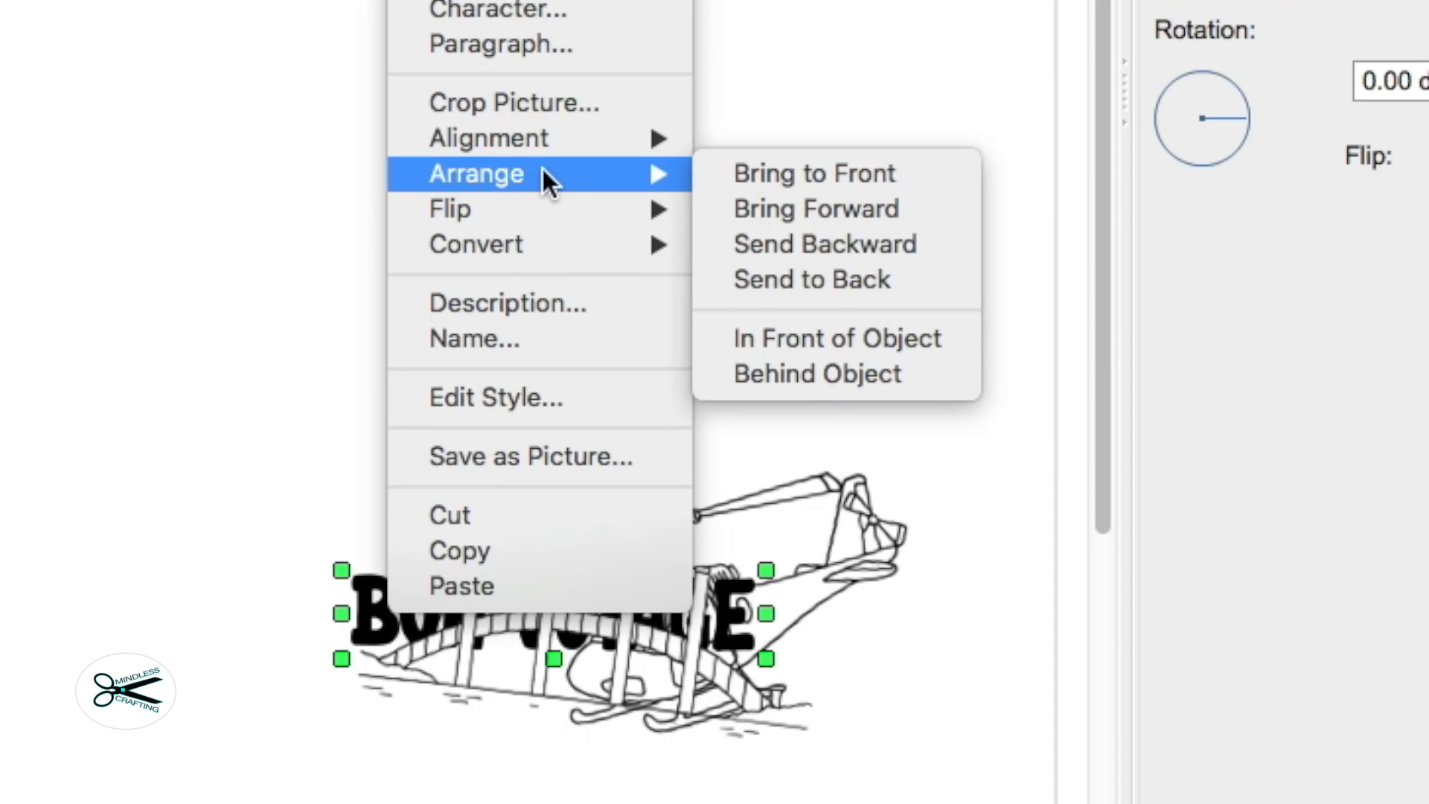
left_click(823, 209)
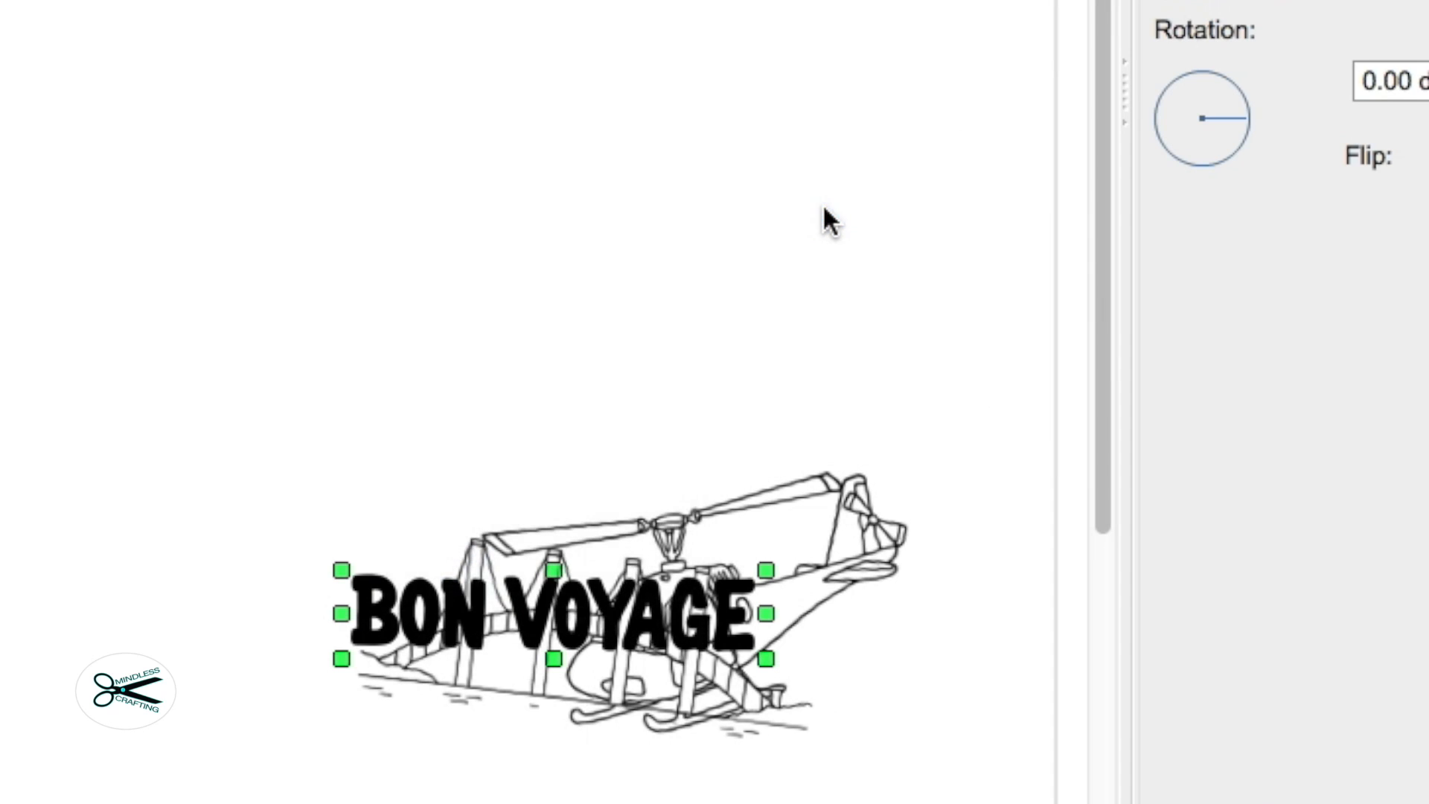
Step: Bring the helicopter to the front, over the BON VOYAGE image and the bridge
left_click(854, 531)
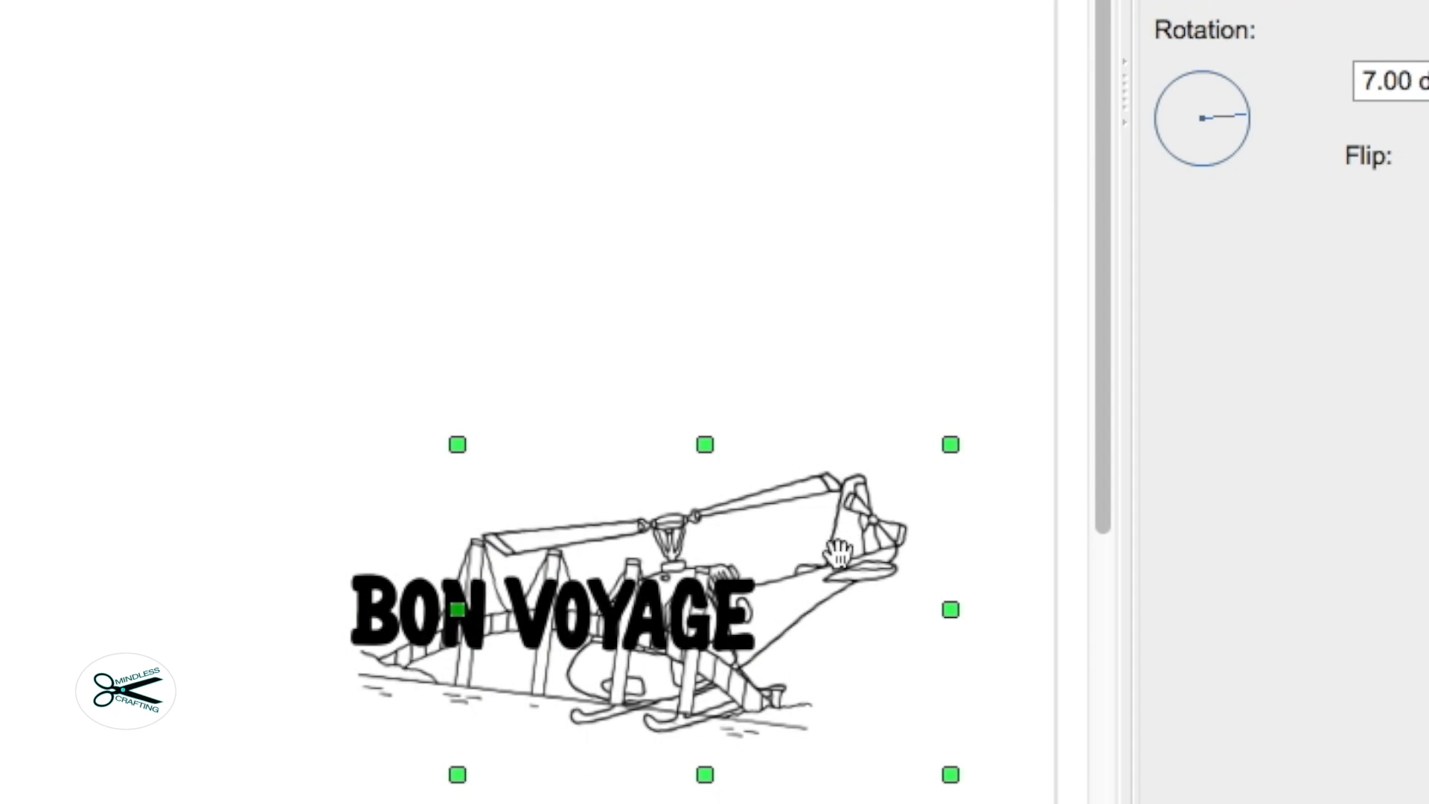
right_click(837, 552)
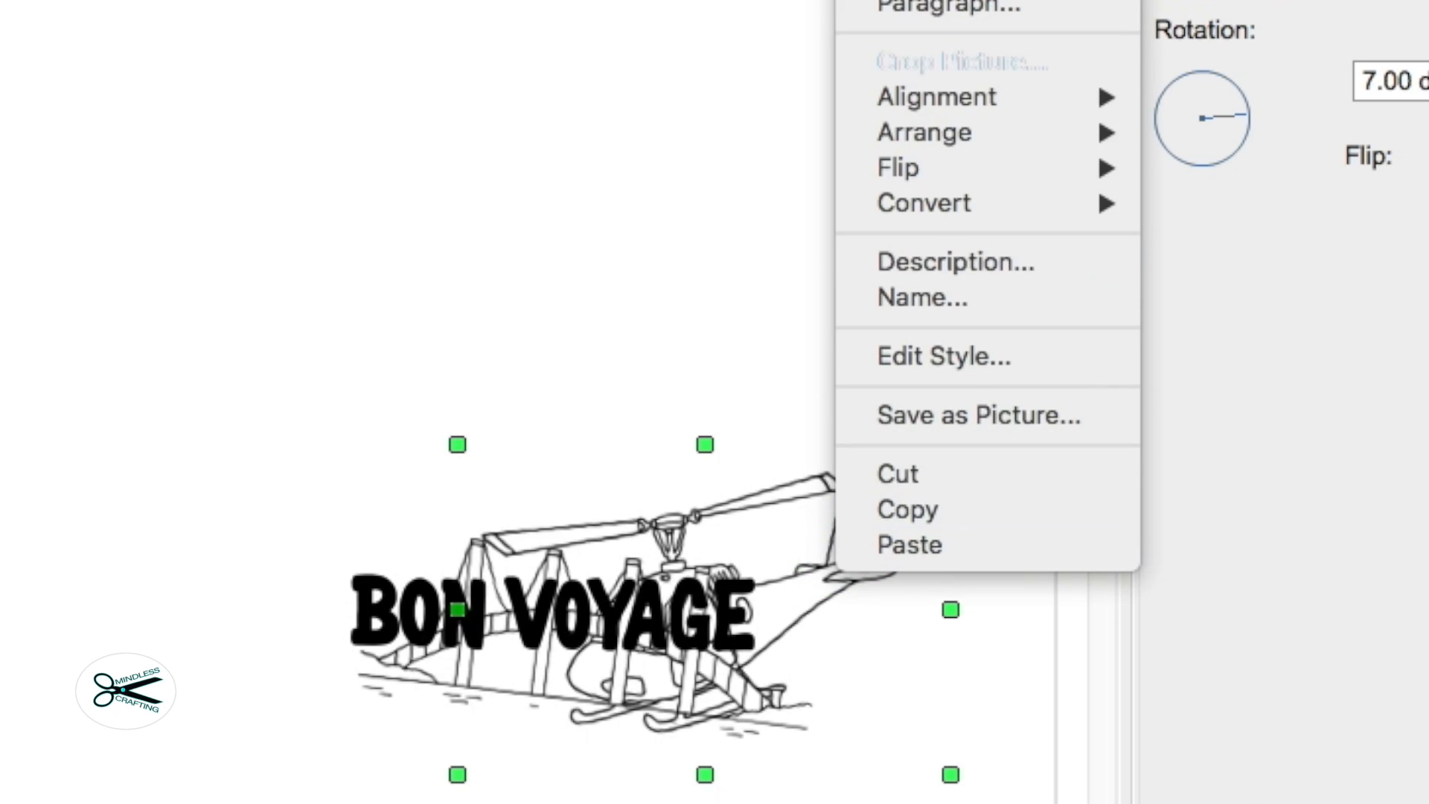
mouse_move(979, 133)
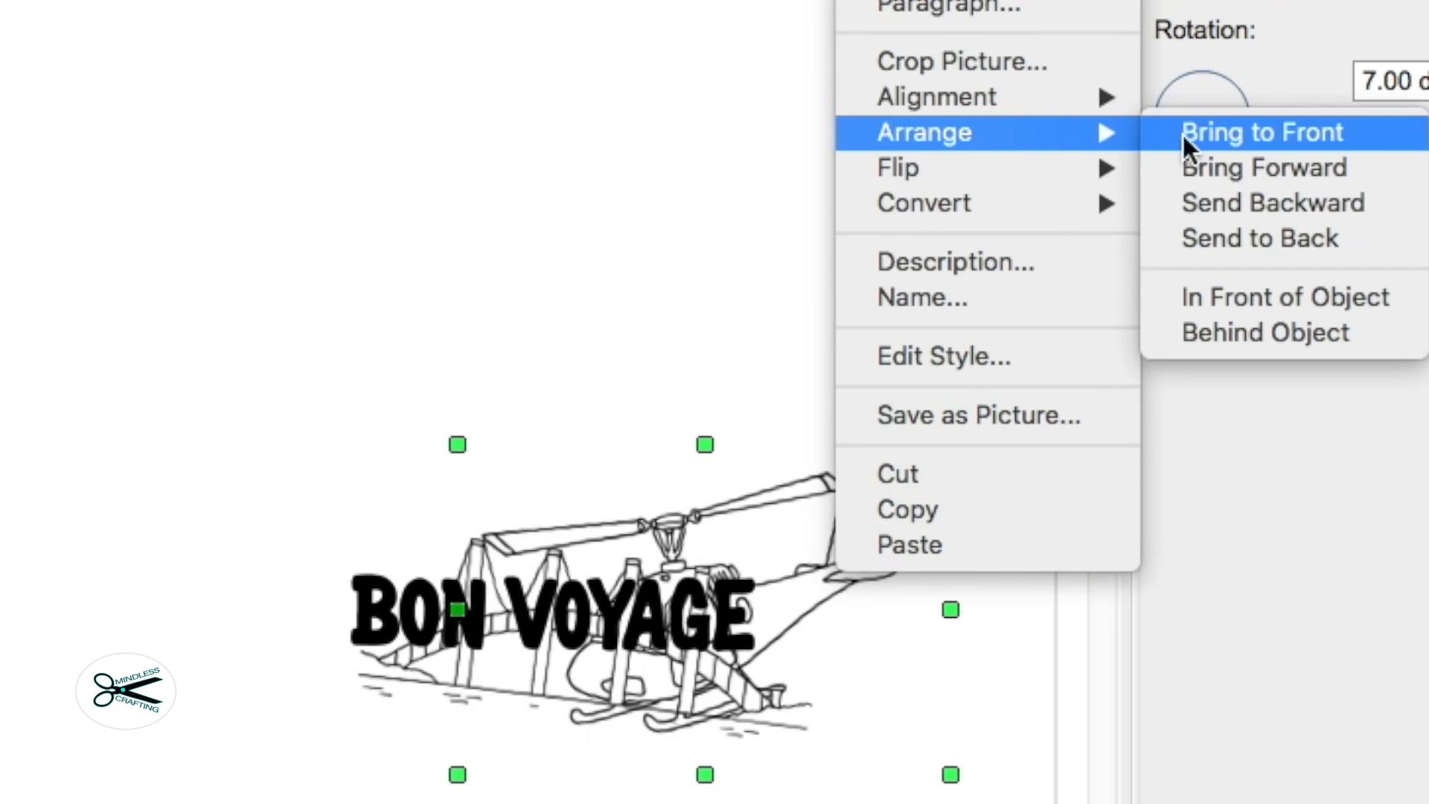
left_click(1207, 133)
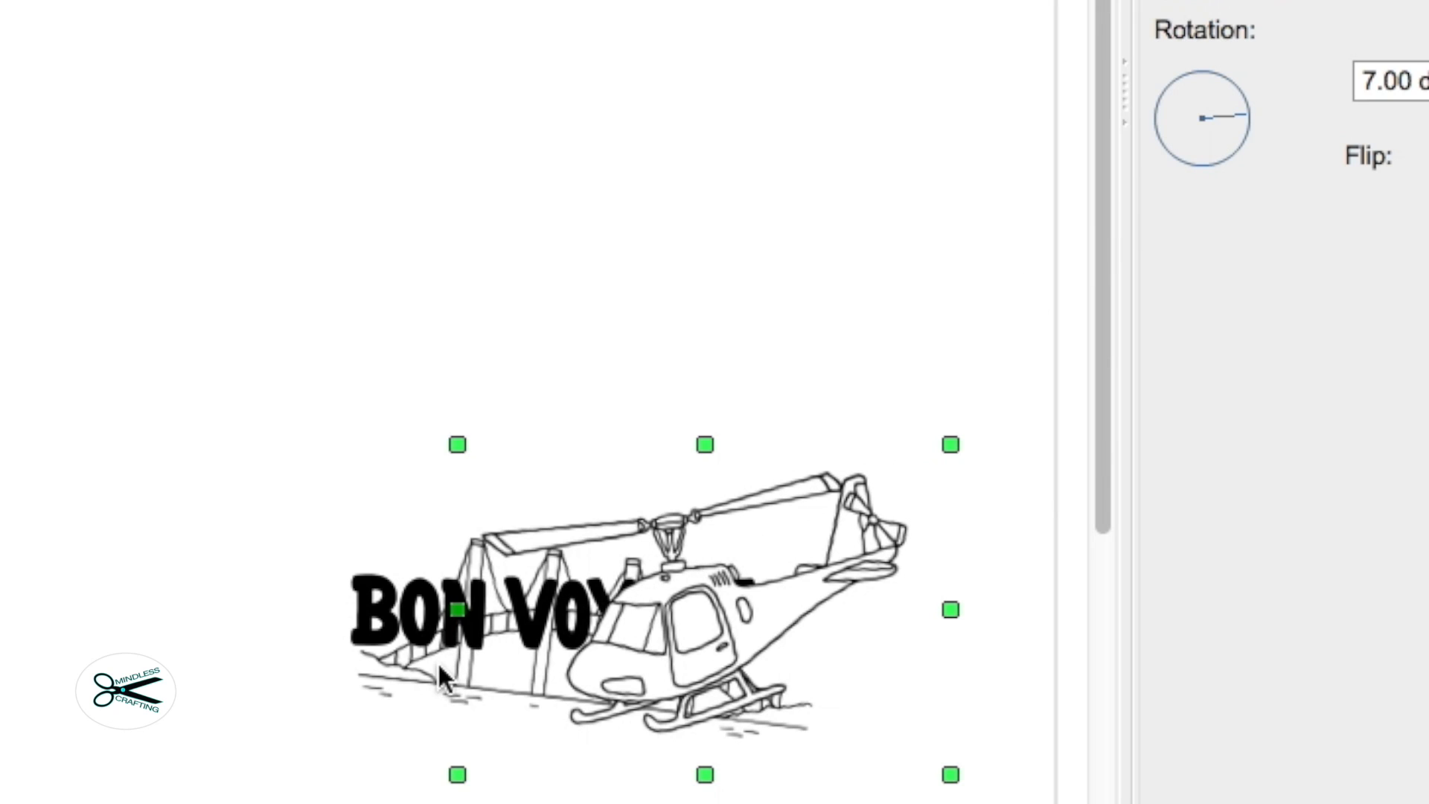
Step: Move the BON VOYAGE image up and left above the bridge, to about 1.85 inches horizontal and 7.35 inches vertical
left_click(376, 601)
left_click_drag(375, 601, 218, 454)
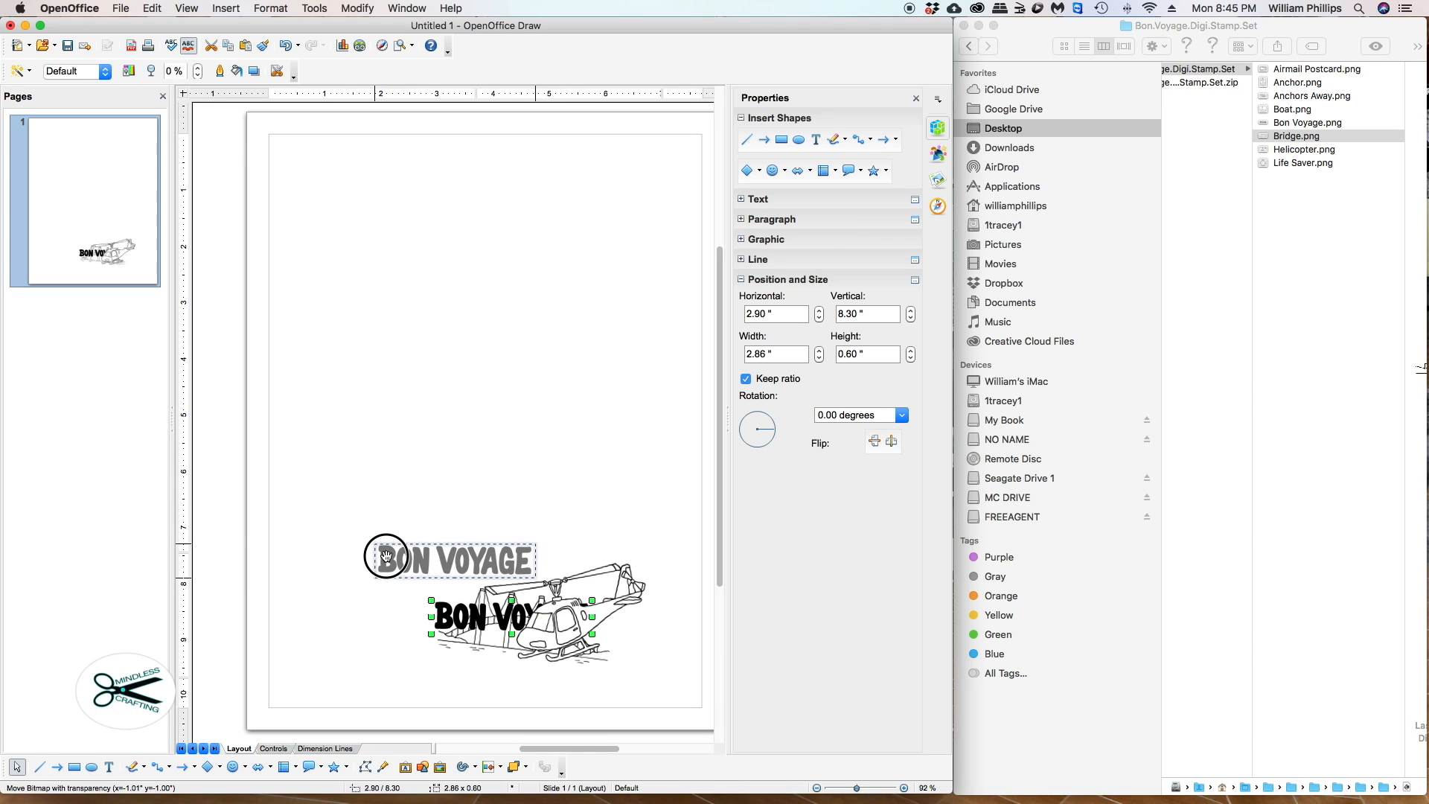
left_click_drag(386, 556, 386, 555)
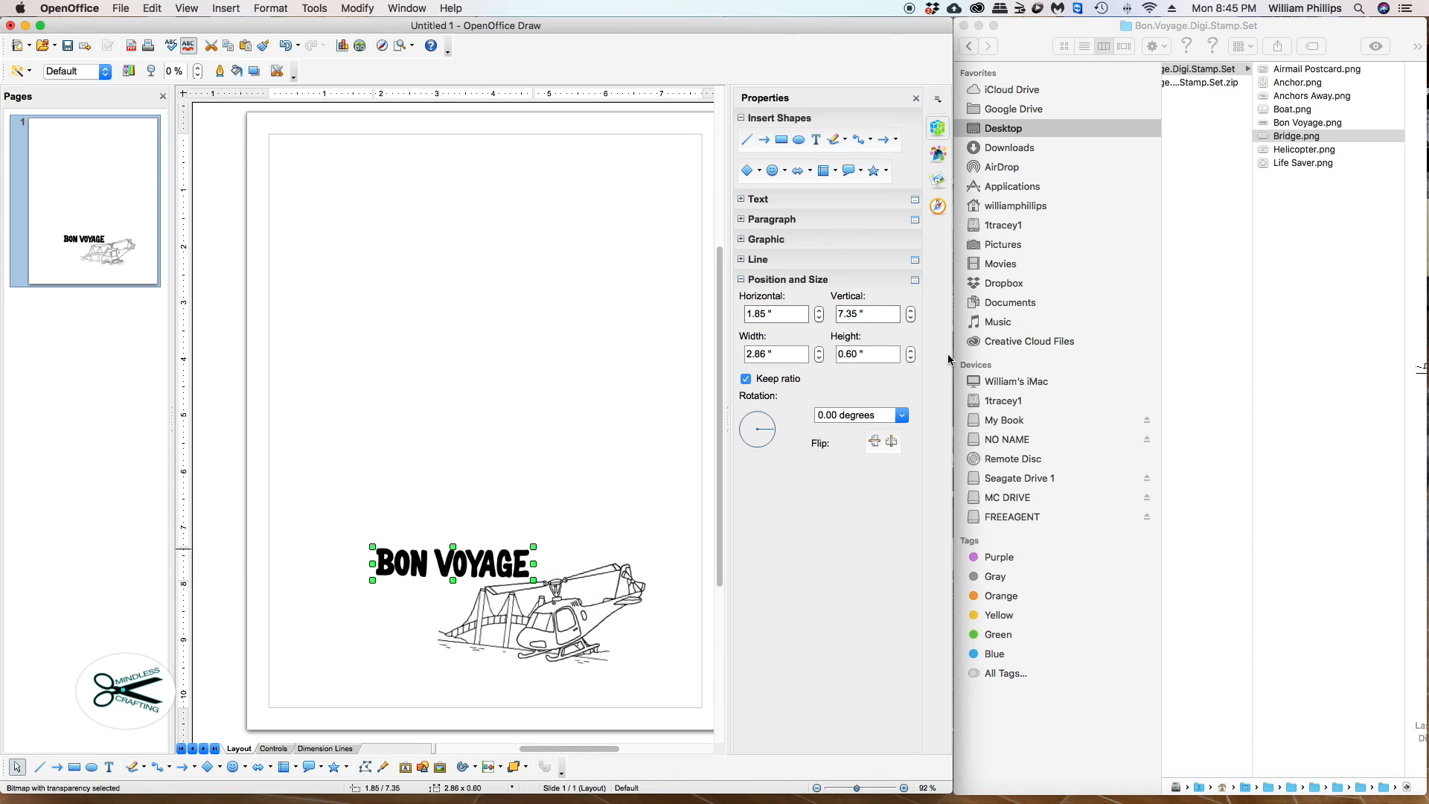
Step: Enlarge the bridge proportionally to about 3.90 inches wide and move it to about 2.10 inches horizontal and 7.80 inches vertical
left_click(475, 632)
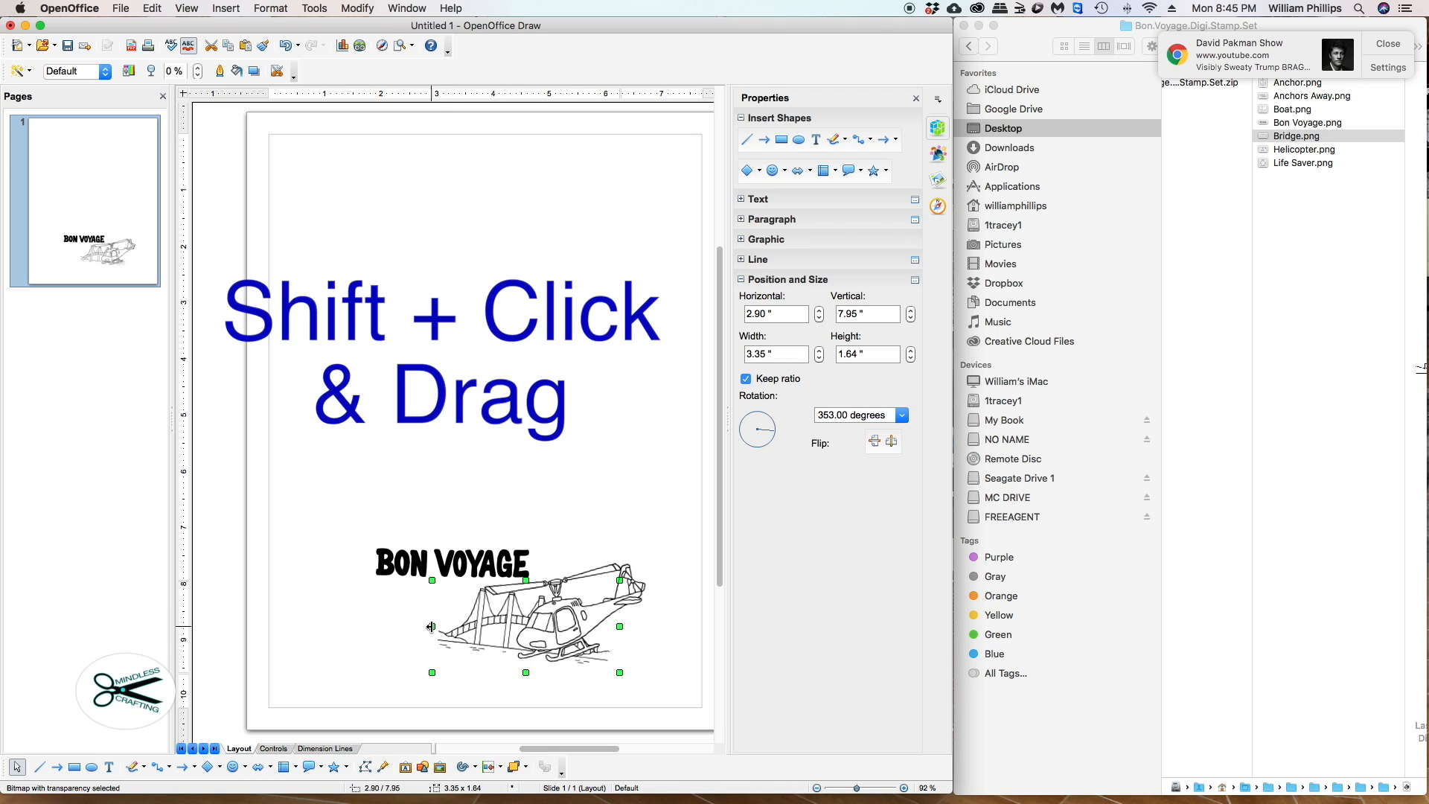
left_click_drag(431, 627, 346, 624)
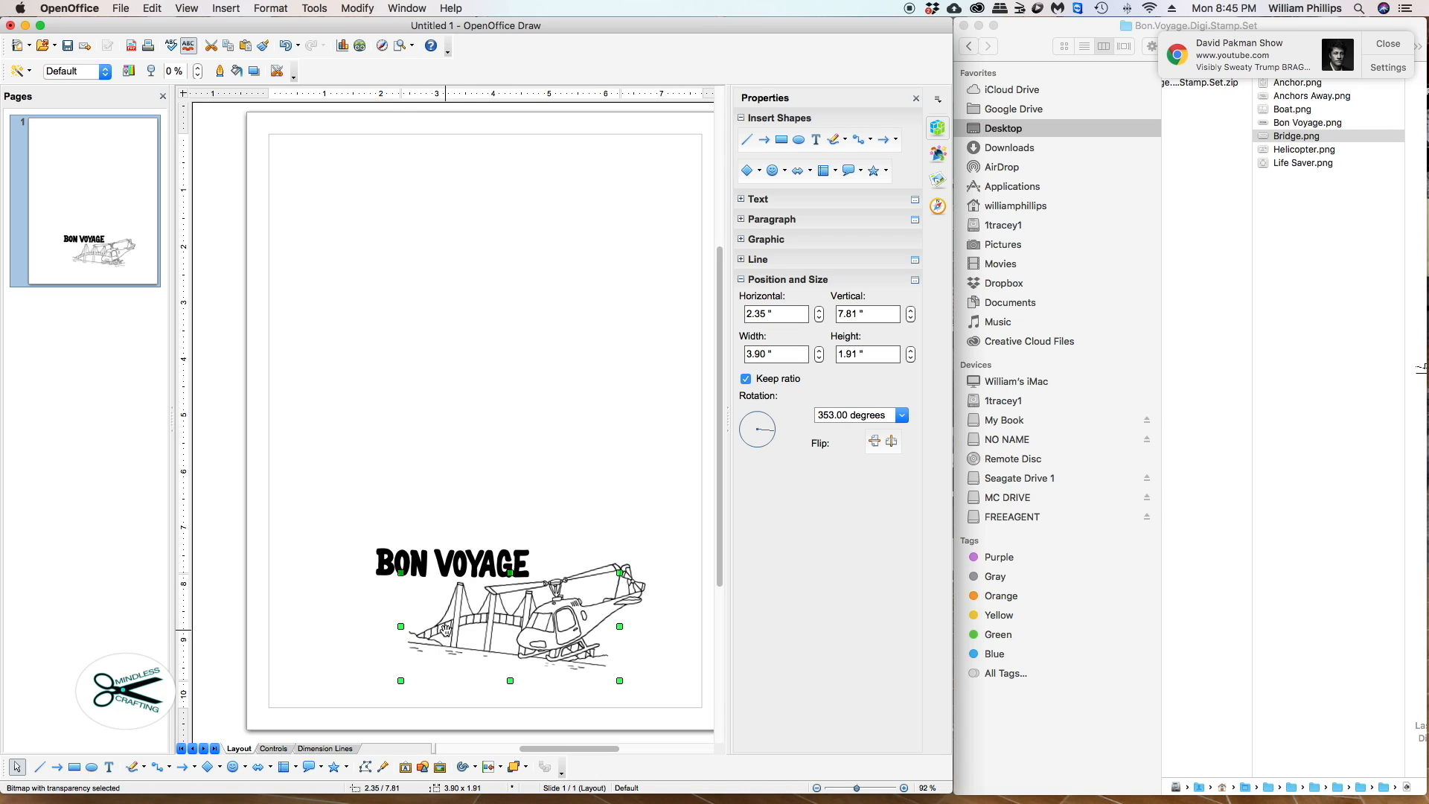
left_click(474, 632)
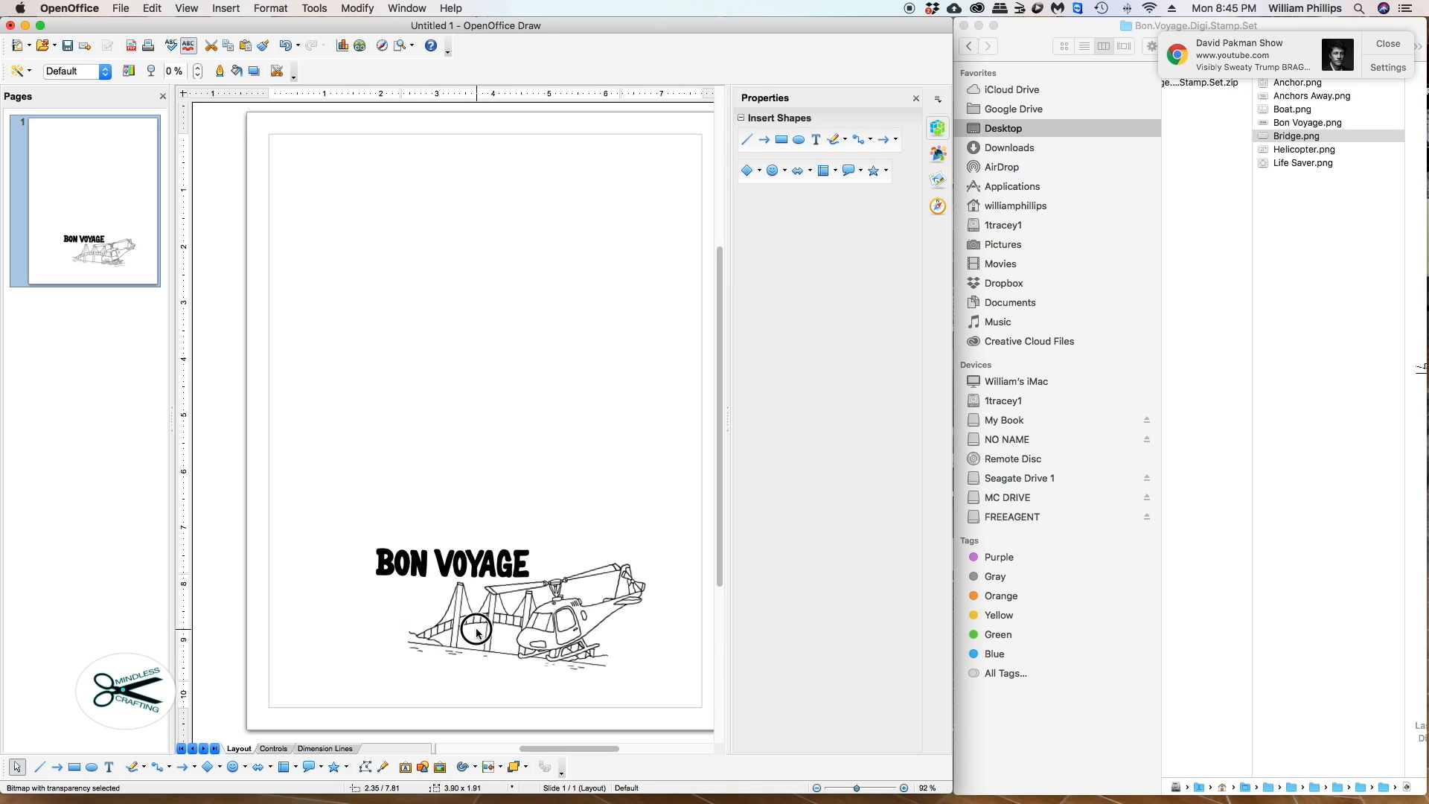
left_click(463, 631)
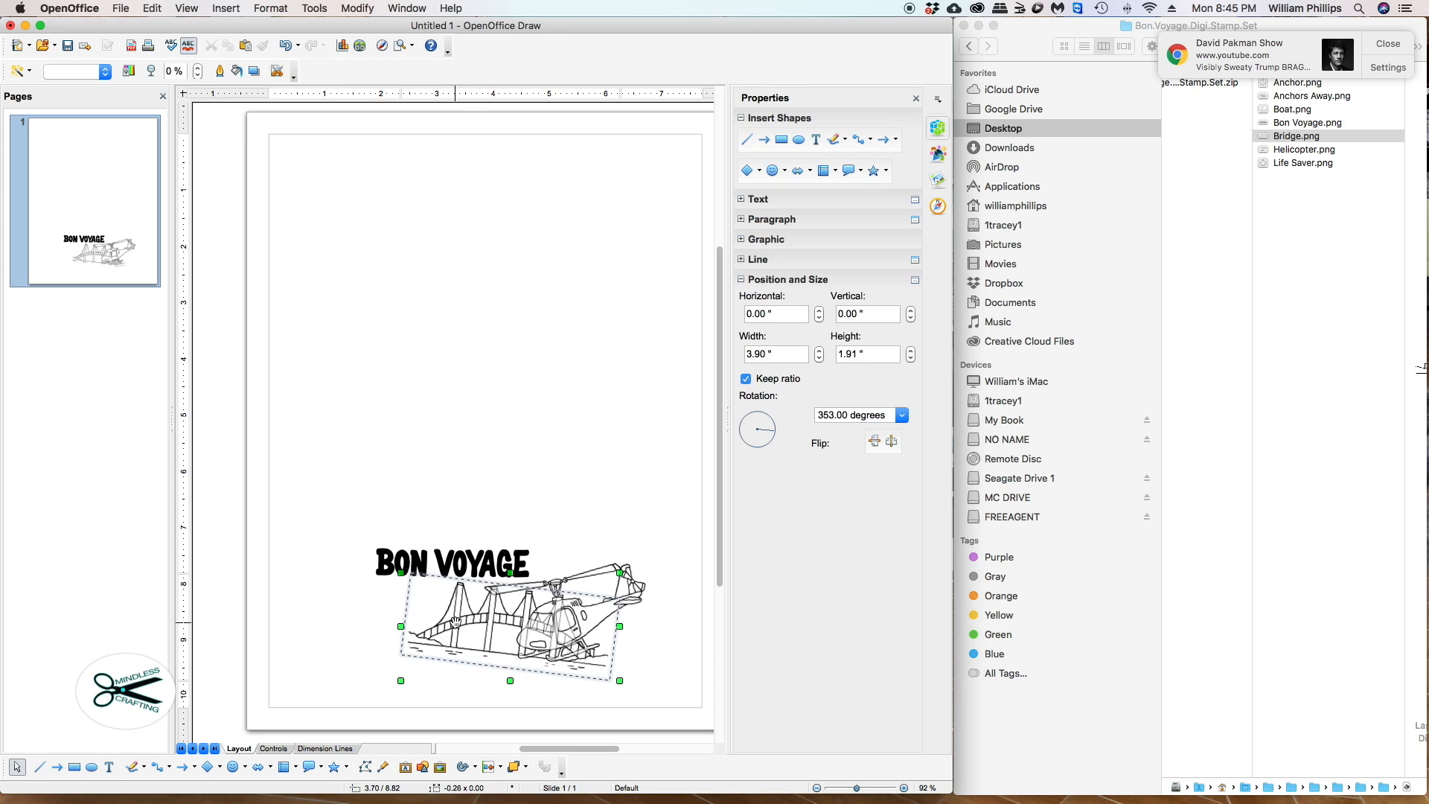
double_click(461, 622)
left_click_drag(465, 621, 453, 621)
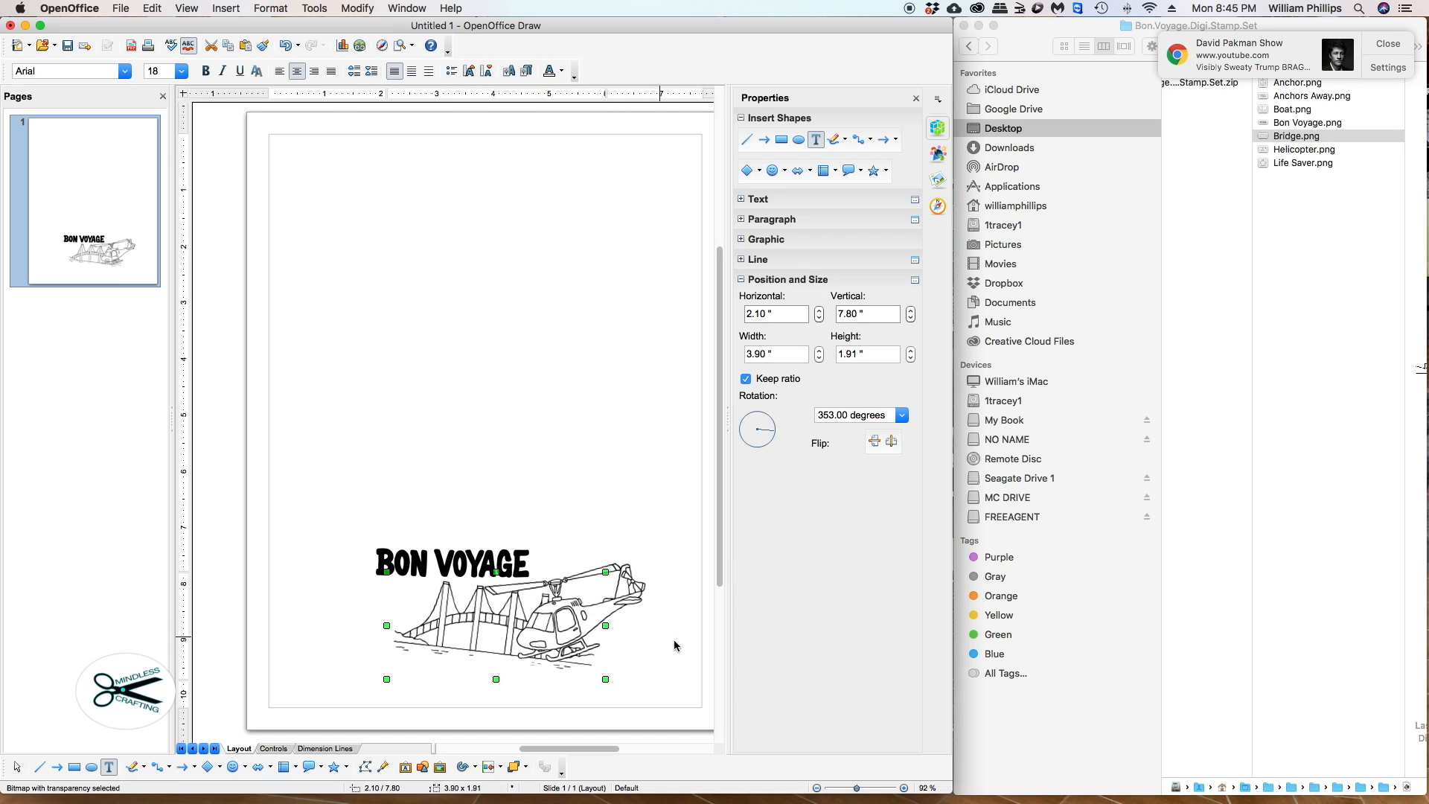
Step: Place Boat.png above the BON VOYAGE image and shrink it proportionally to about 3.03 inches wide
left_click(1268, 109)
mouse_move(1268, 109)
left_mouse_down()
mouse_move(1155, 109)
mouse_move(1082, 198)
mouse_move(690, 426)
mouse_move(471, 432)
left_mouse_up()
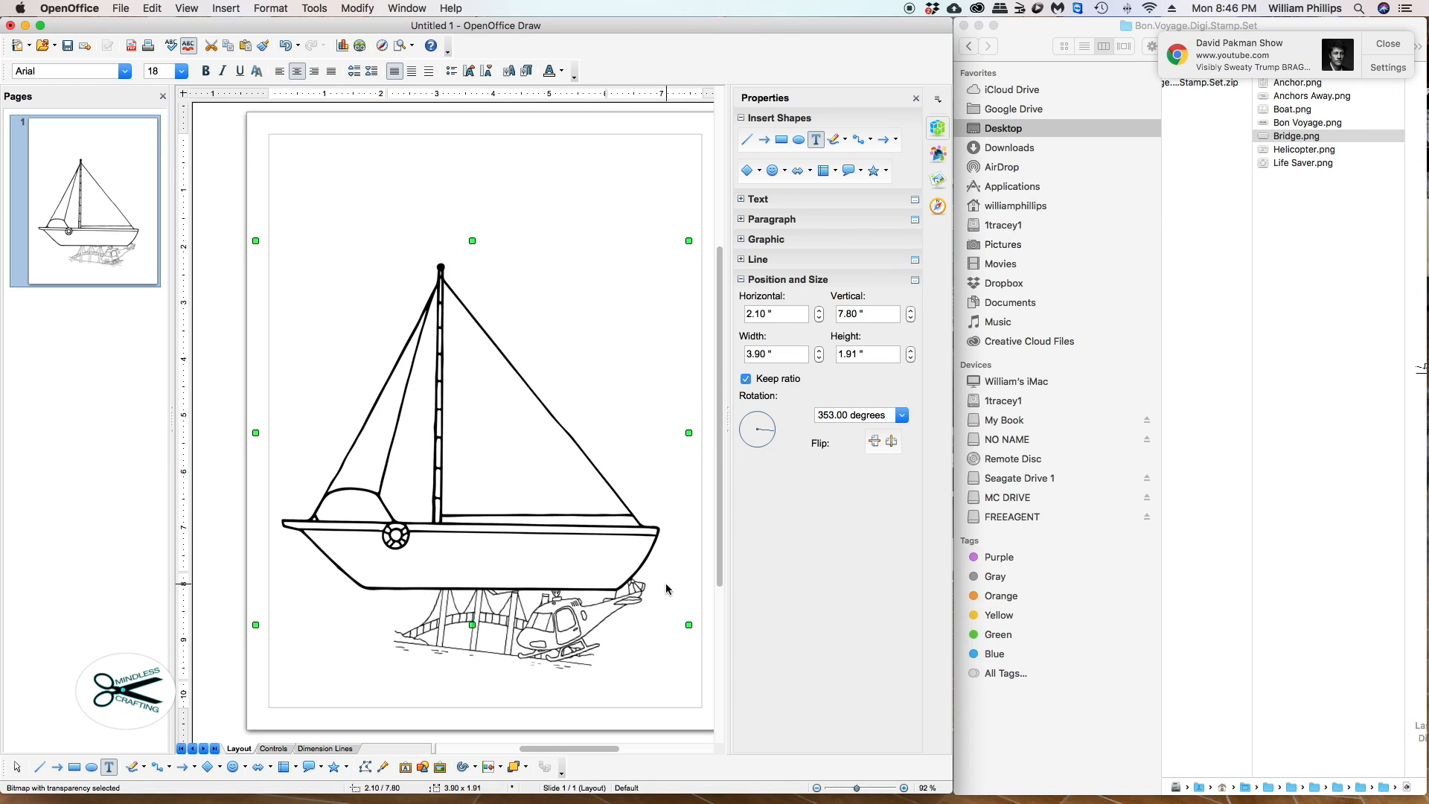
left_click_drag(690, 626, 510, 431)
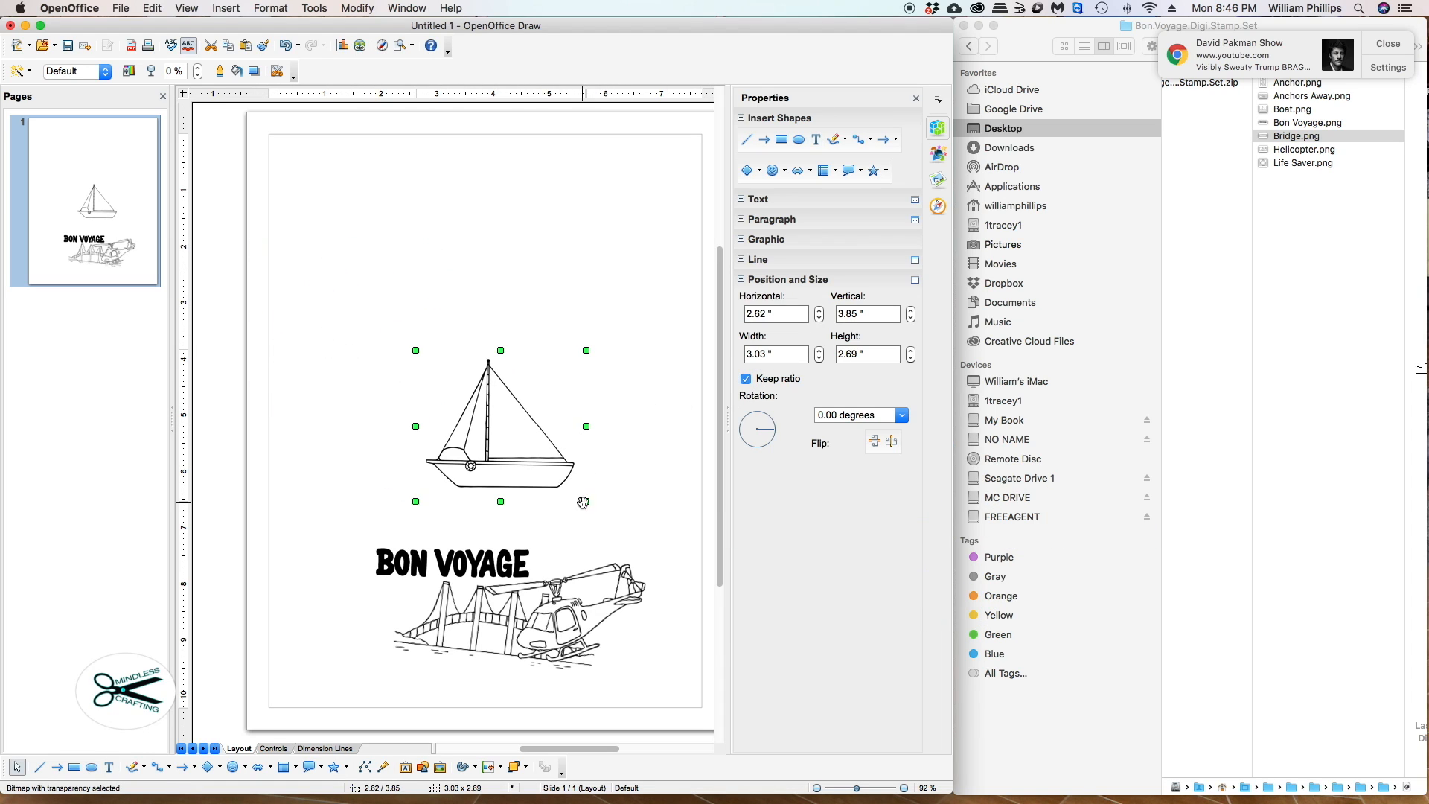
Step: Shrink the boat proportionally to about 0.68 inches wide and place it under the bridge
left_click_drag(587, 502, 507, 428)
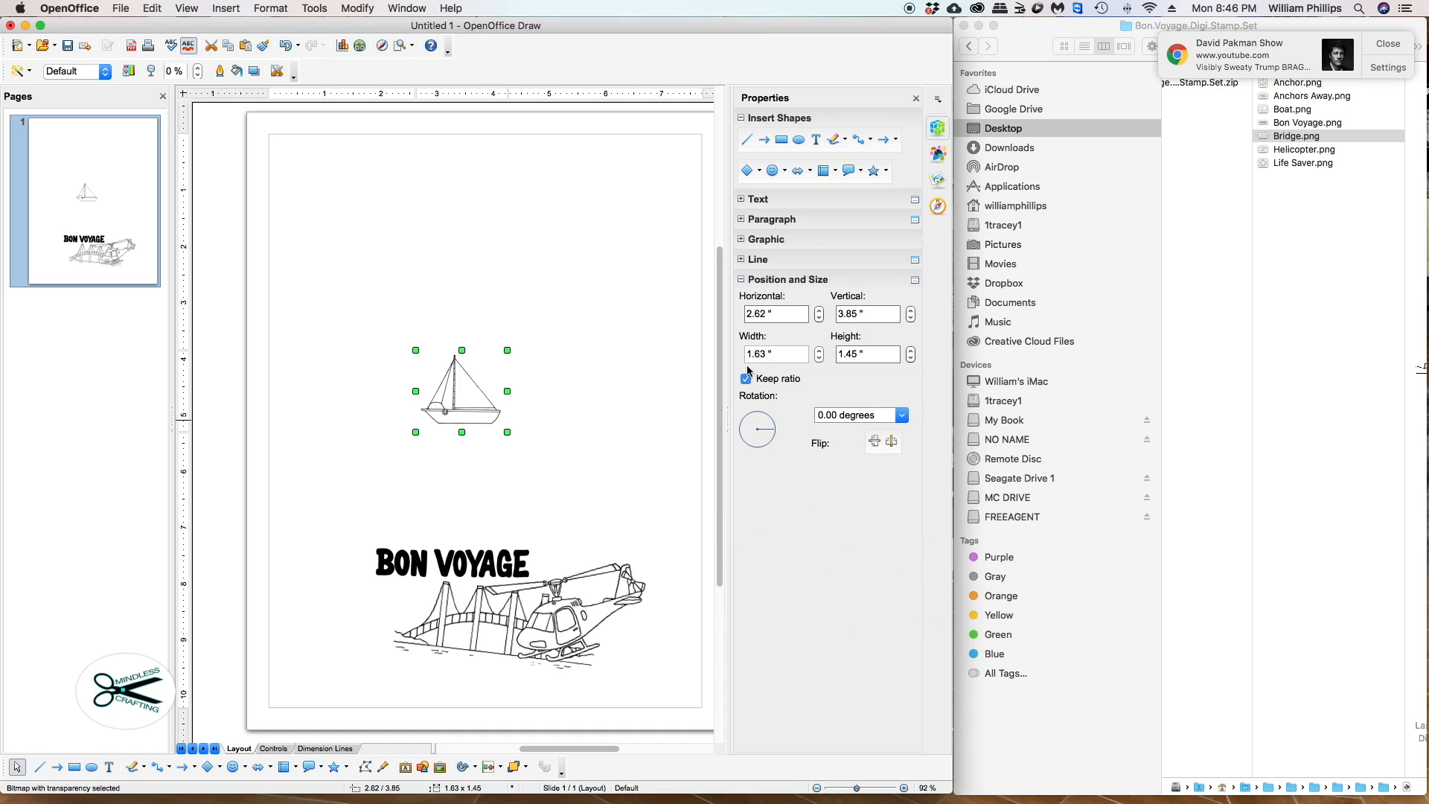
left_click(507, 432)
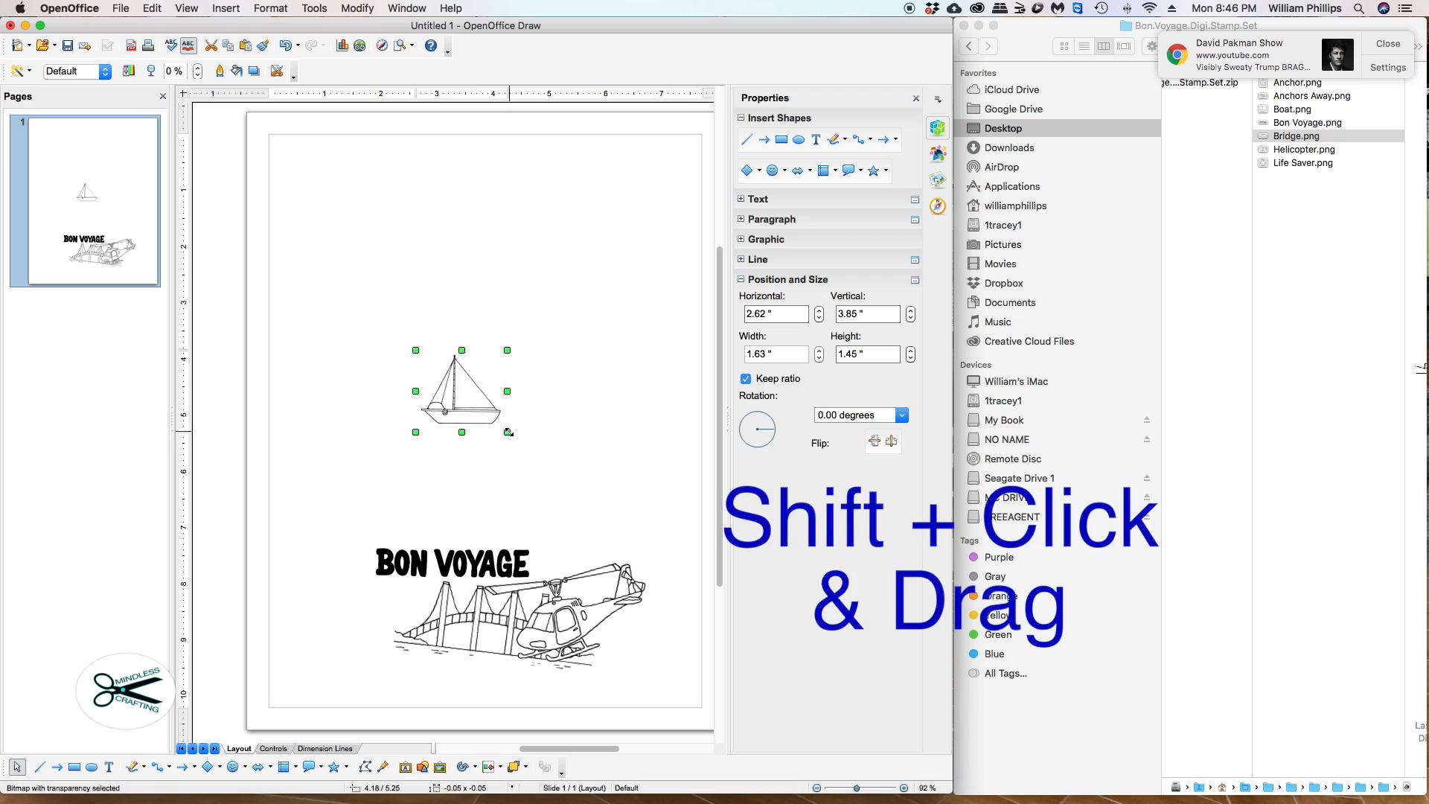
left_click_drag(509, 431, 455, 380)
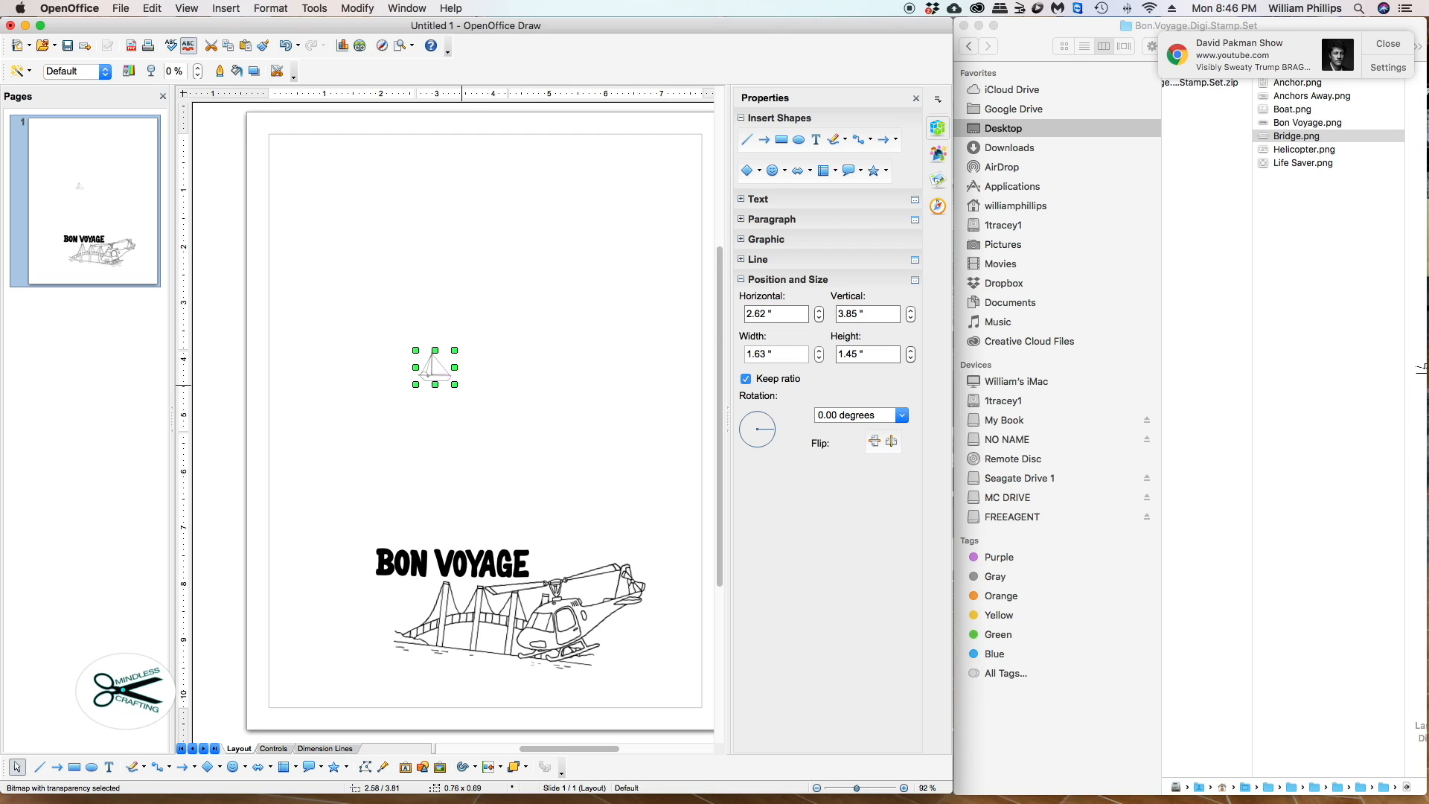
left_click_drag(437, 368, 461, 643)
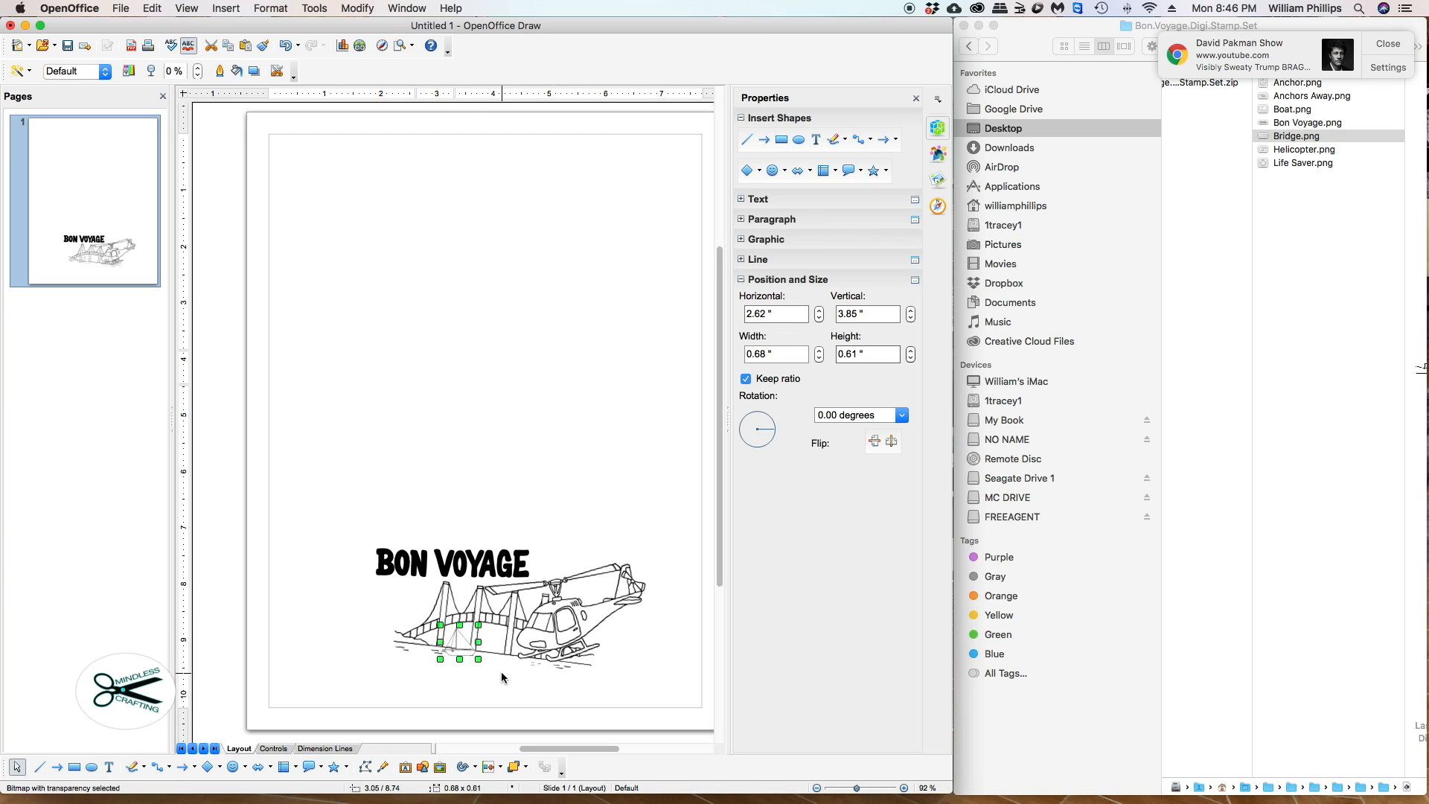
left_click(434, 674)
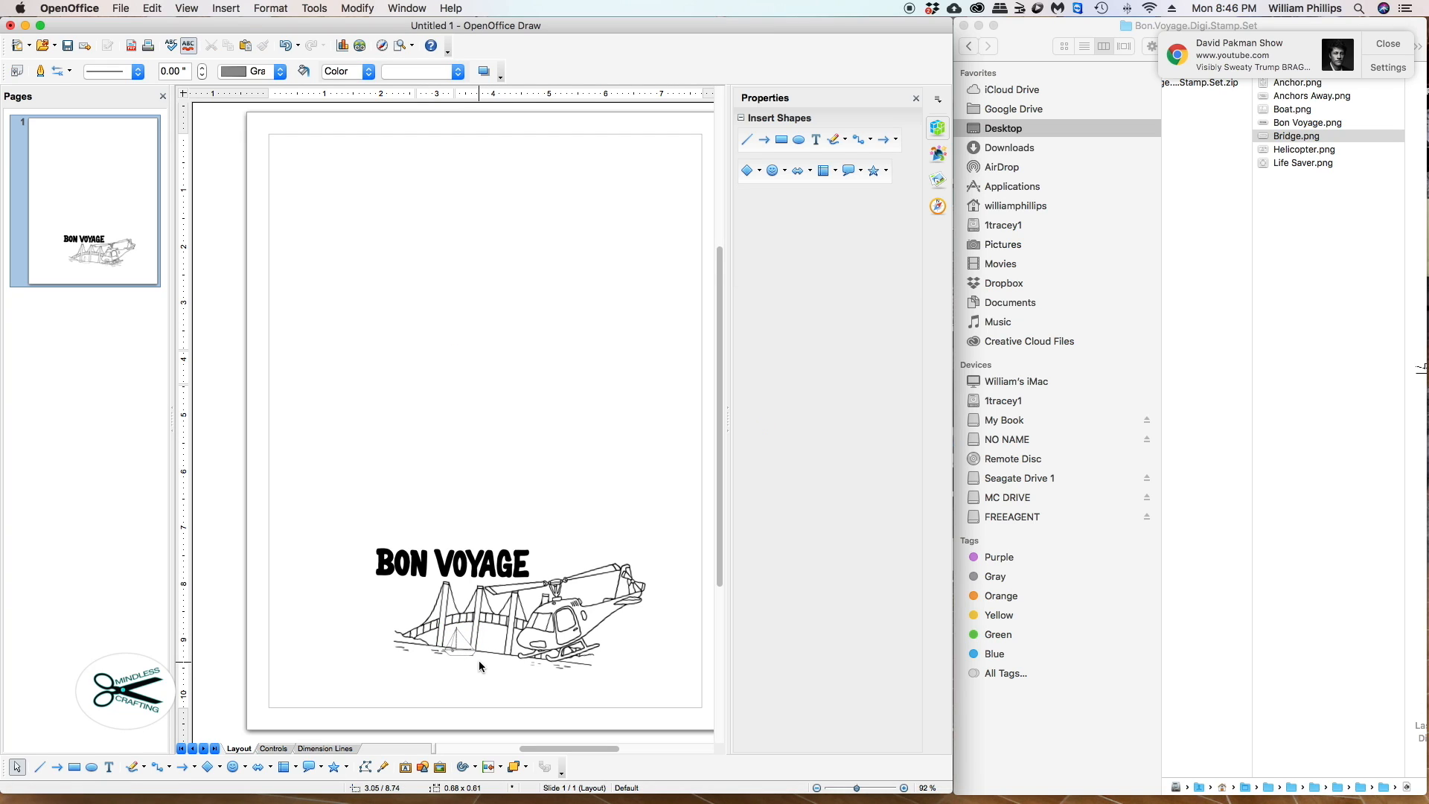
Step: Reduce the boat to about 0.53 inches wide and reposition it beneath the bridge at about 3.10 inches horizontal and 8.78 inches vertical
left_click(461, 645)
left_click_drag(463, 646, 471, 683)
left_click(371, 662)
left_click(448, 670)
left_click_drag(471, 683, 460, 642)
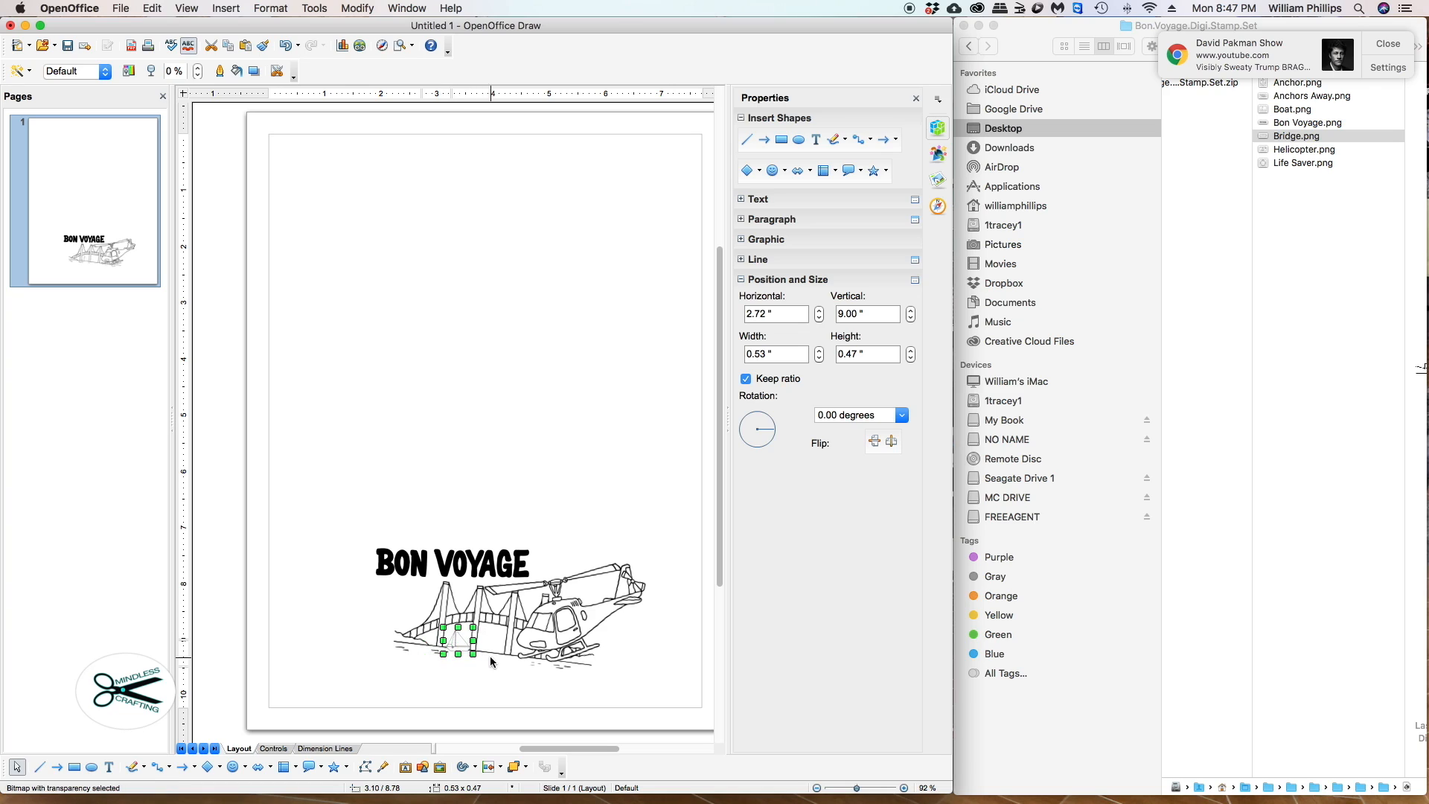
left_click(365, 495)
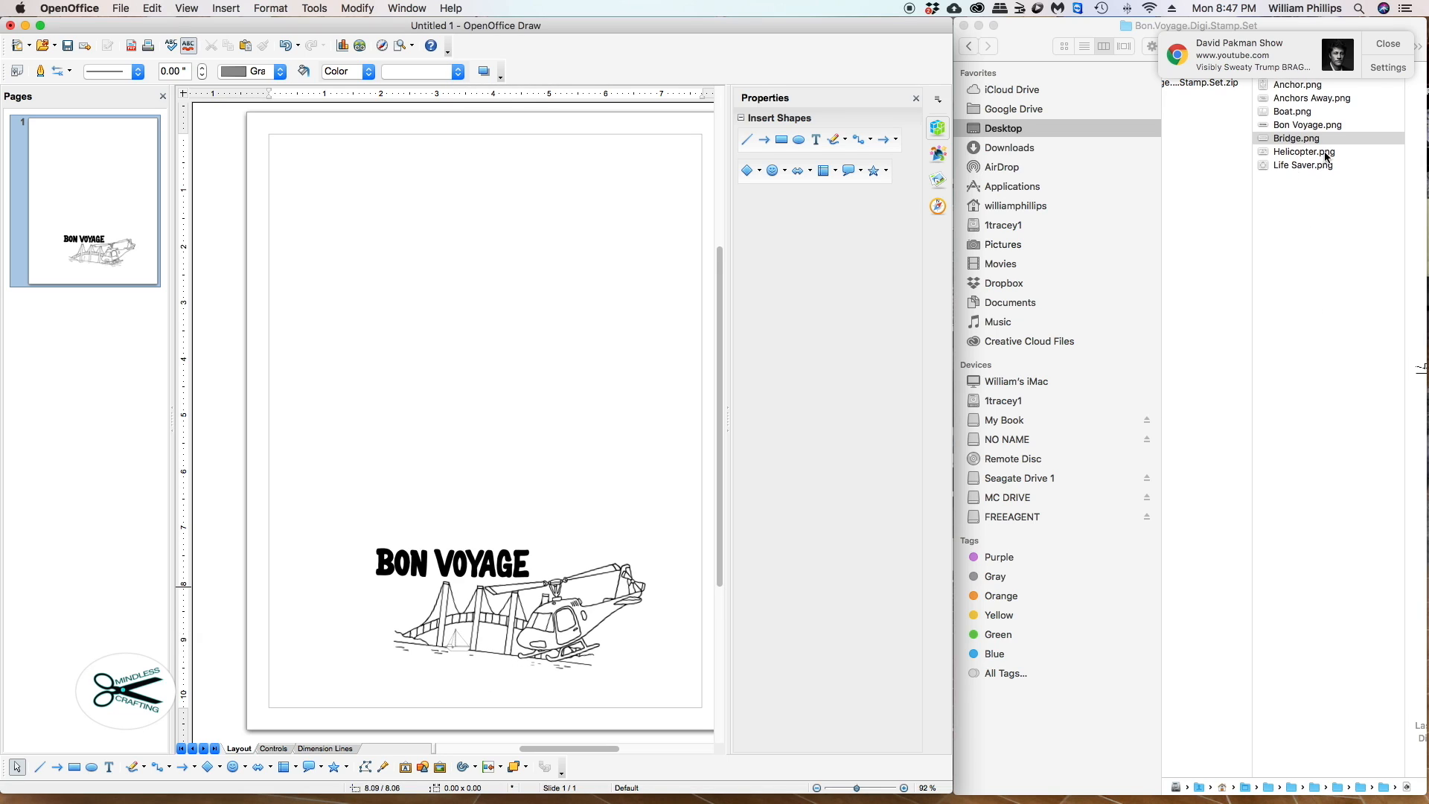
Step: Place Airmail Postcard.png on the page and shrink it proportionally to 2.47 inches wide
left_click(1389, 44)
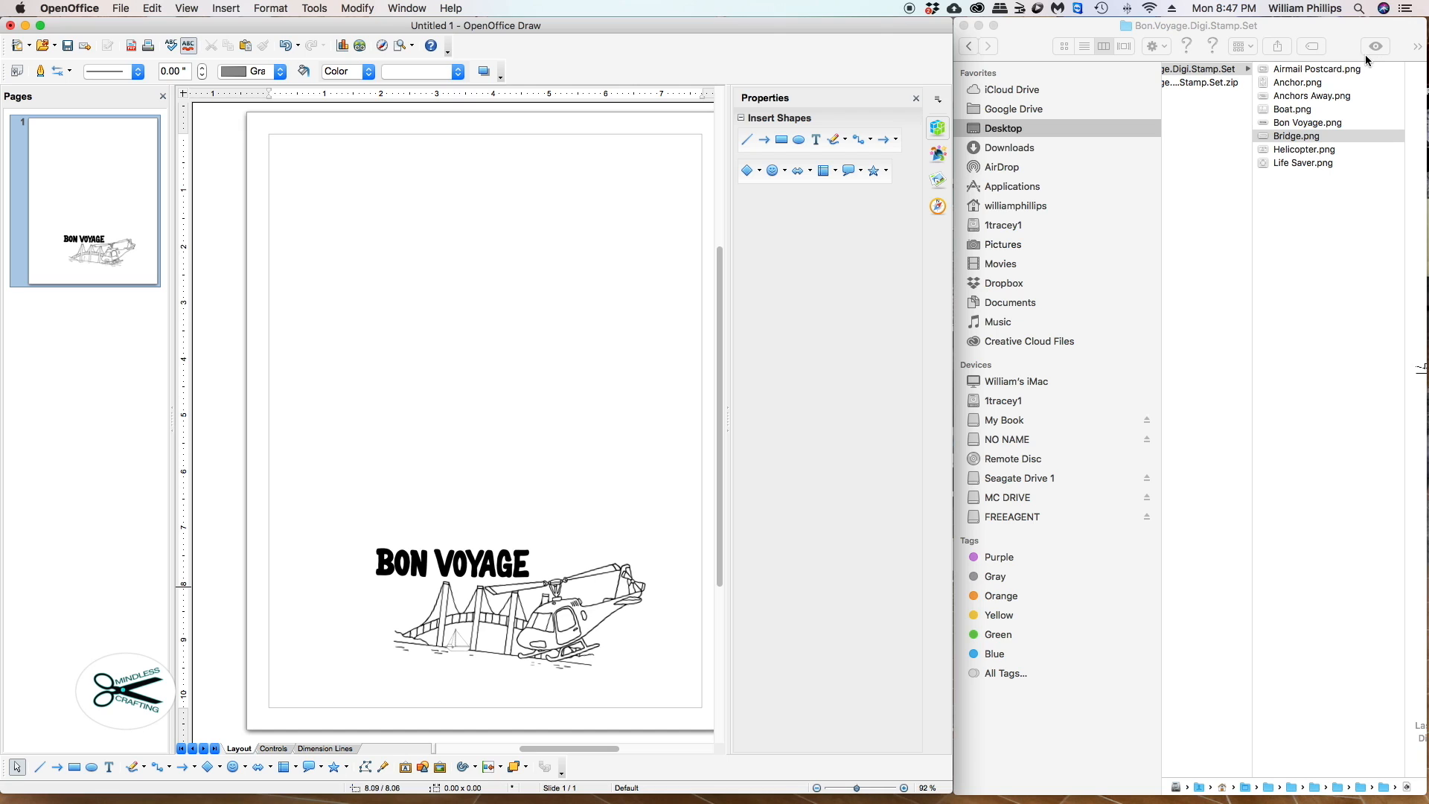
mouse_move(1268, 70)
left_mouse_down()
mouse_move(479, 472)
mouse_move(428, 452)
left_mouse_up()
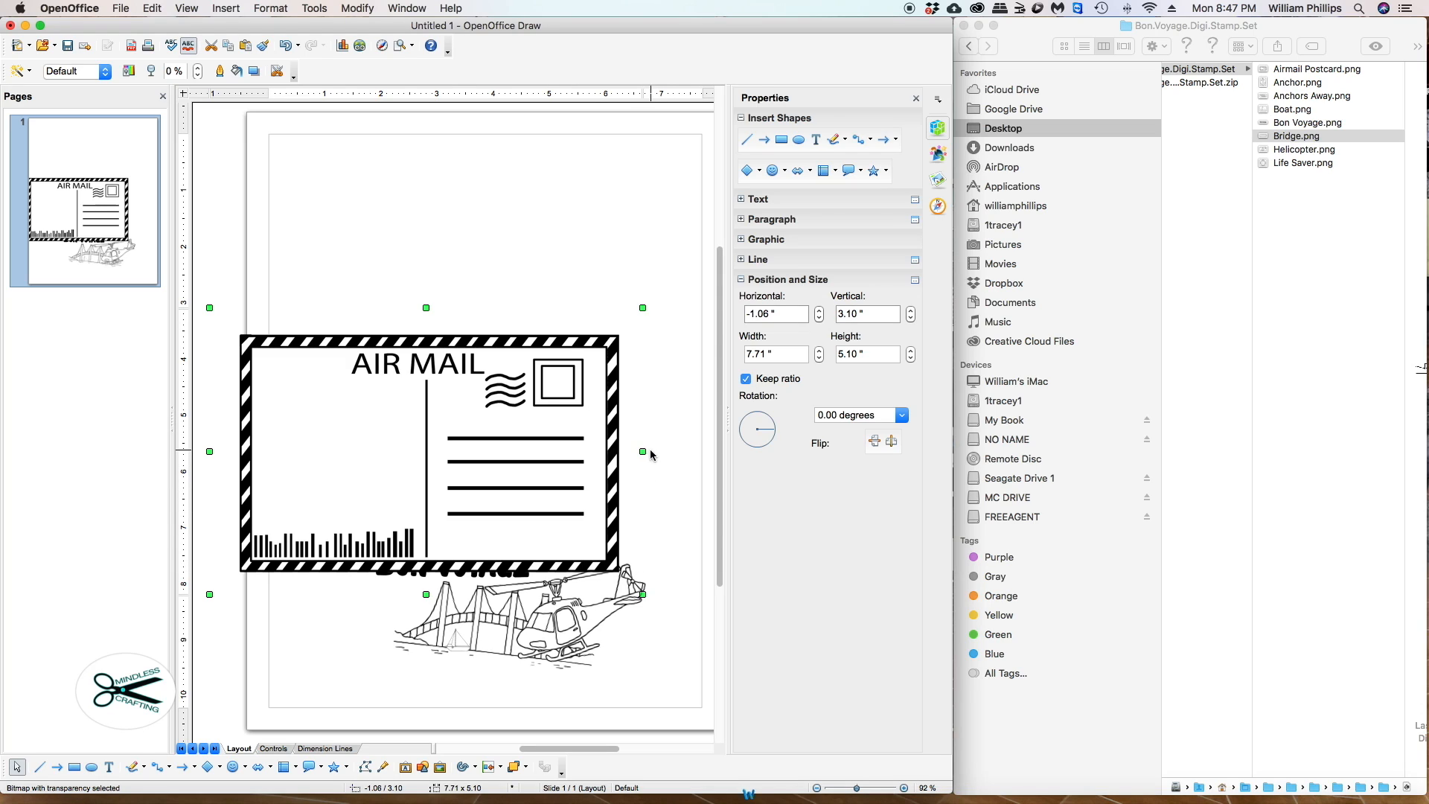
left_click(819, 358)
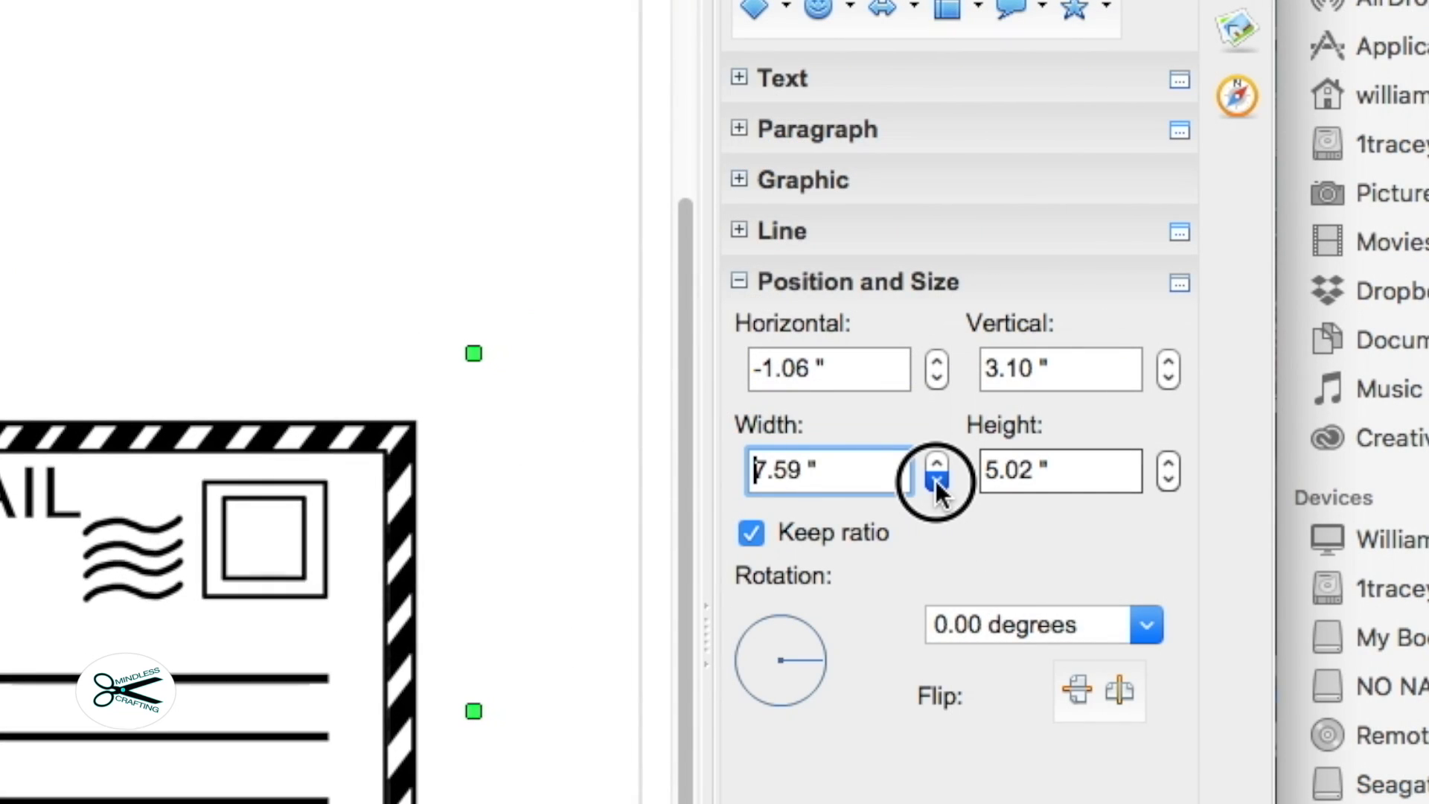
left_click_drag(936, 480, 936, 480)
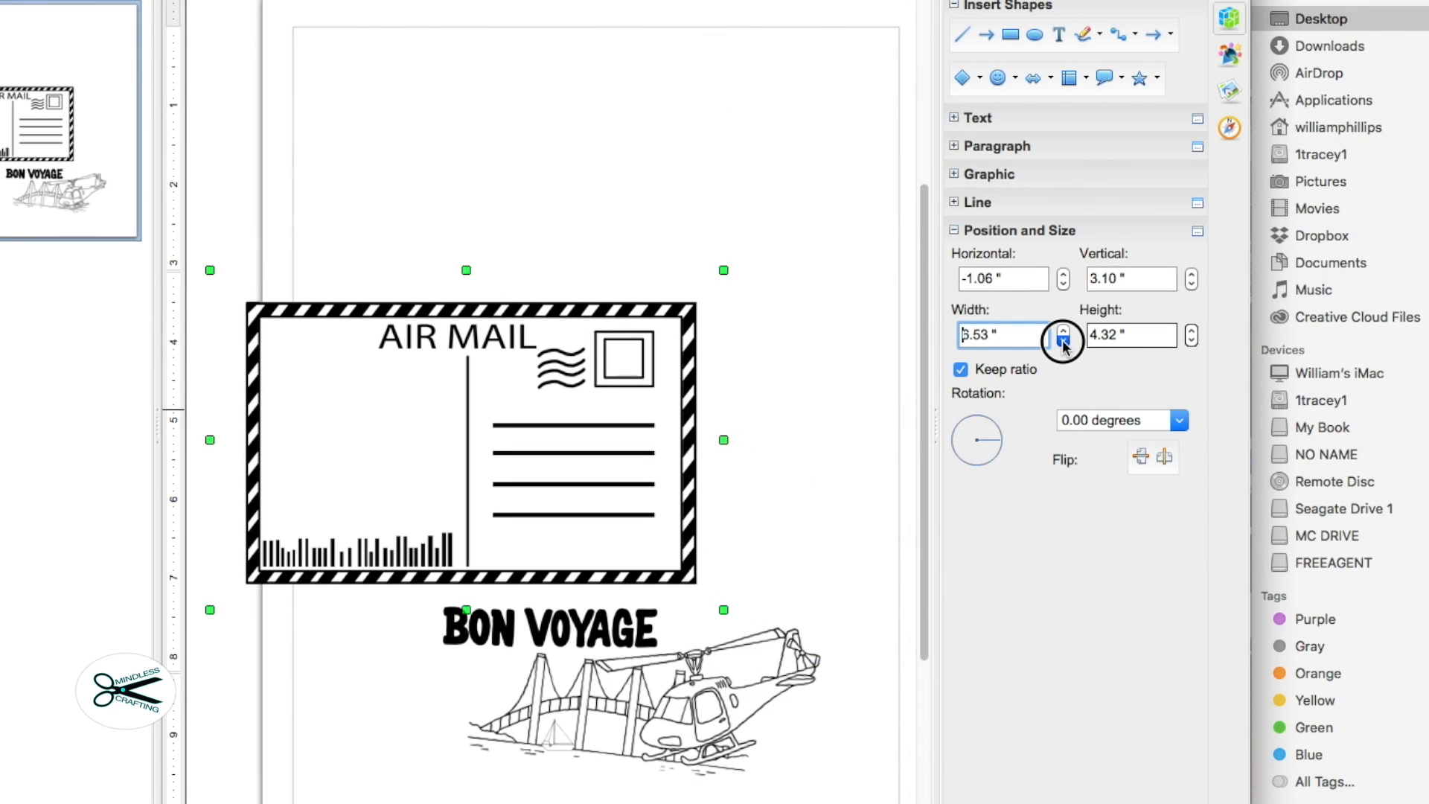
left_click_drag(1063, 344, 1063, 345)
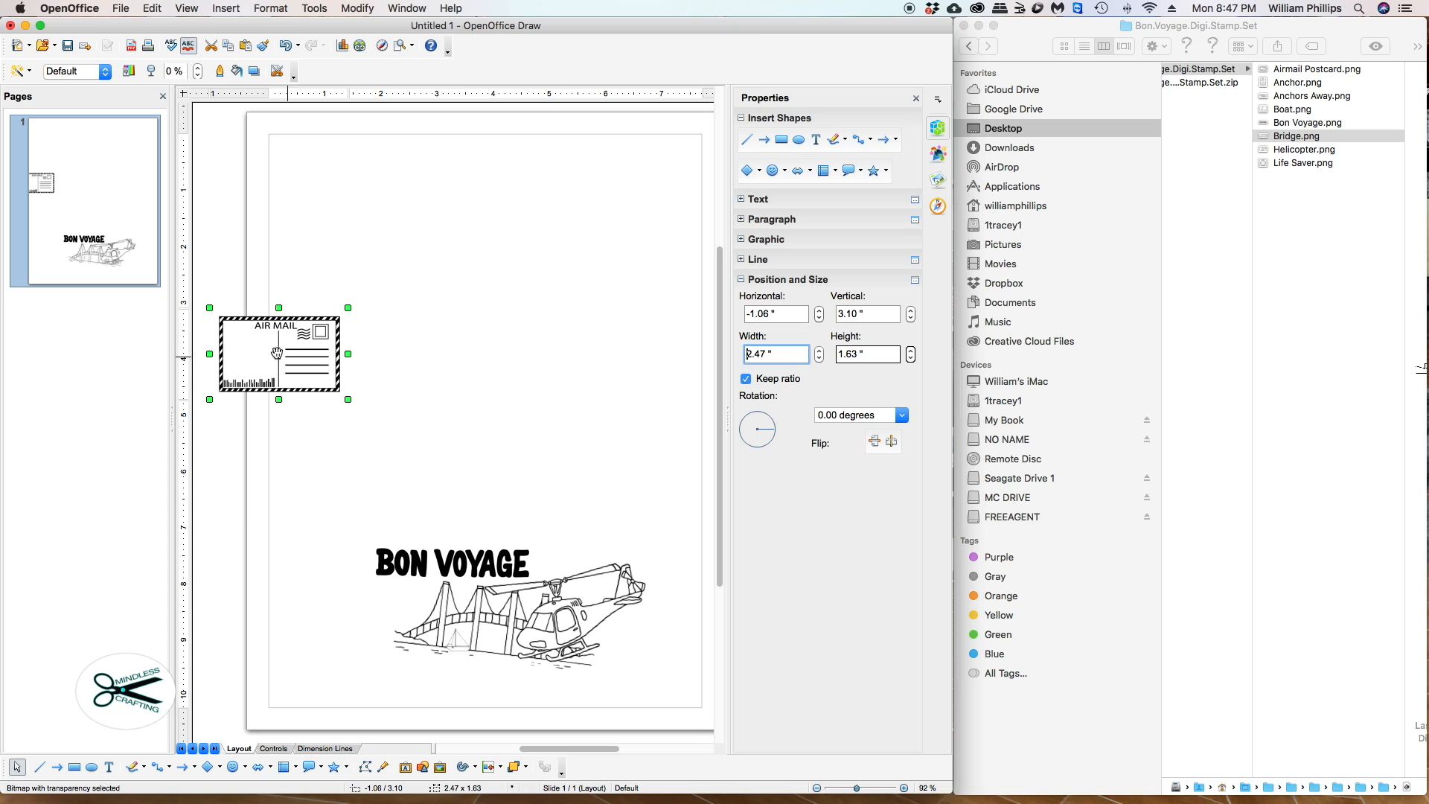
Step: Position the airmail postcard over the helicopter, rotated to 353 degrees, and send it to the back
left_click_drag(276, 352, 568, 563)
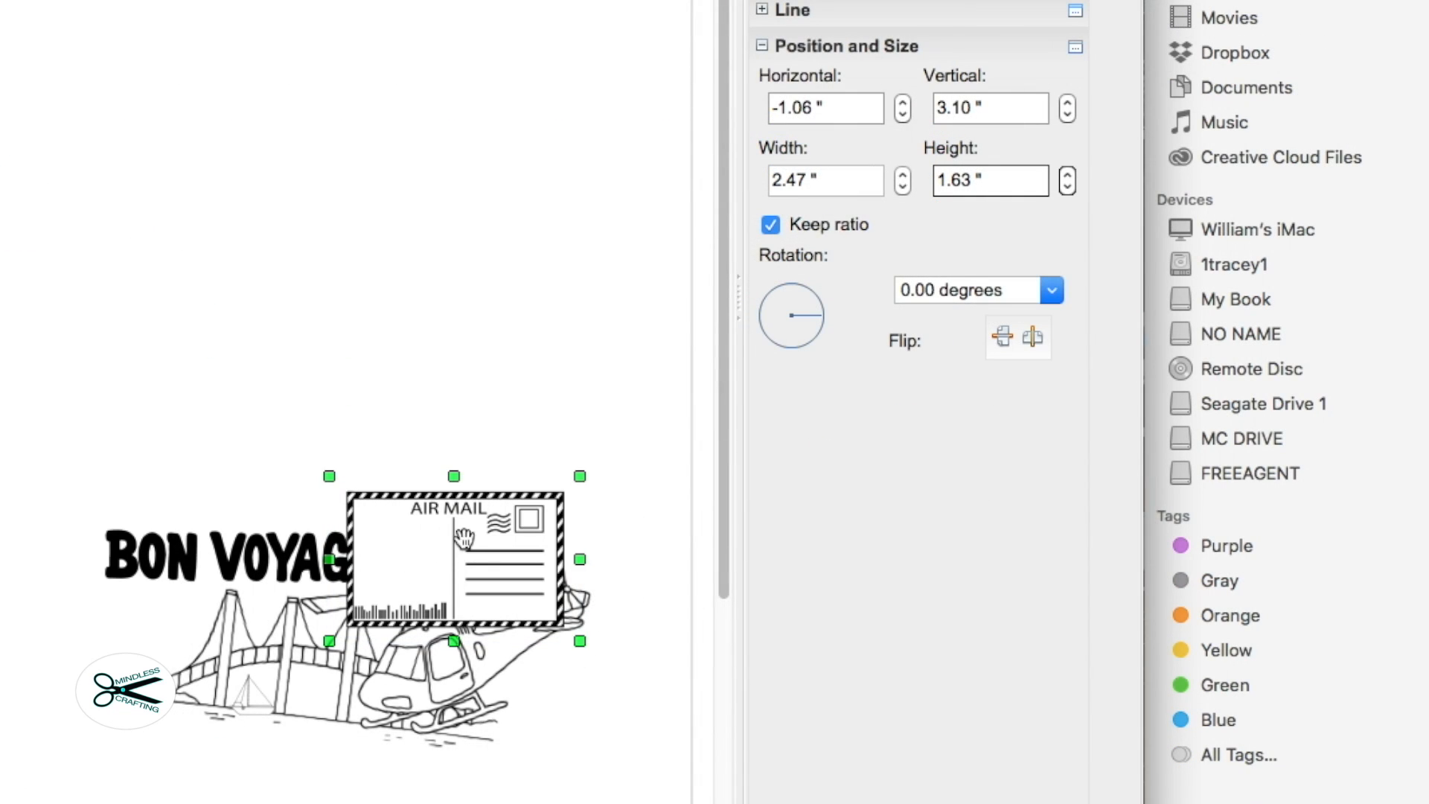
left_click_drag(807, 311, 816, 324)
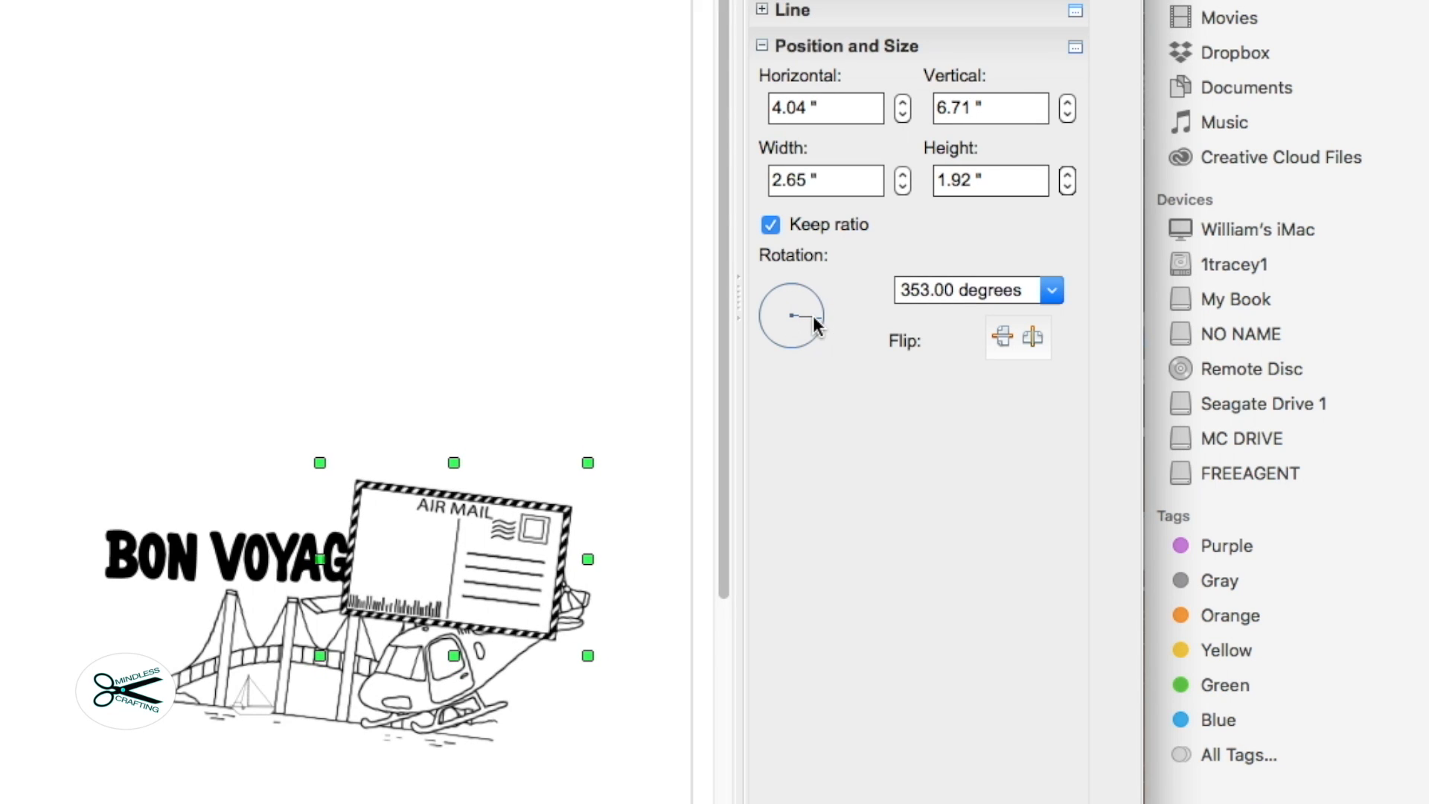
right_click(441, 530)
mouse_move(551, 239)
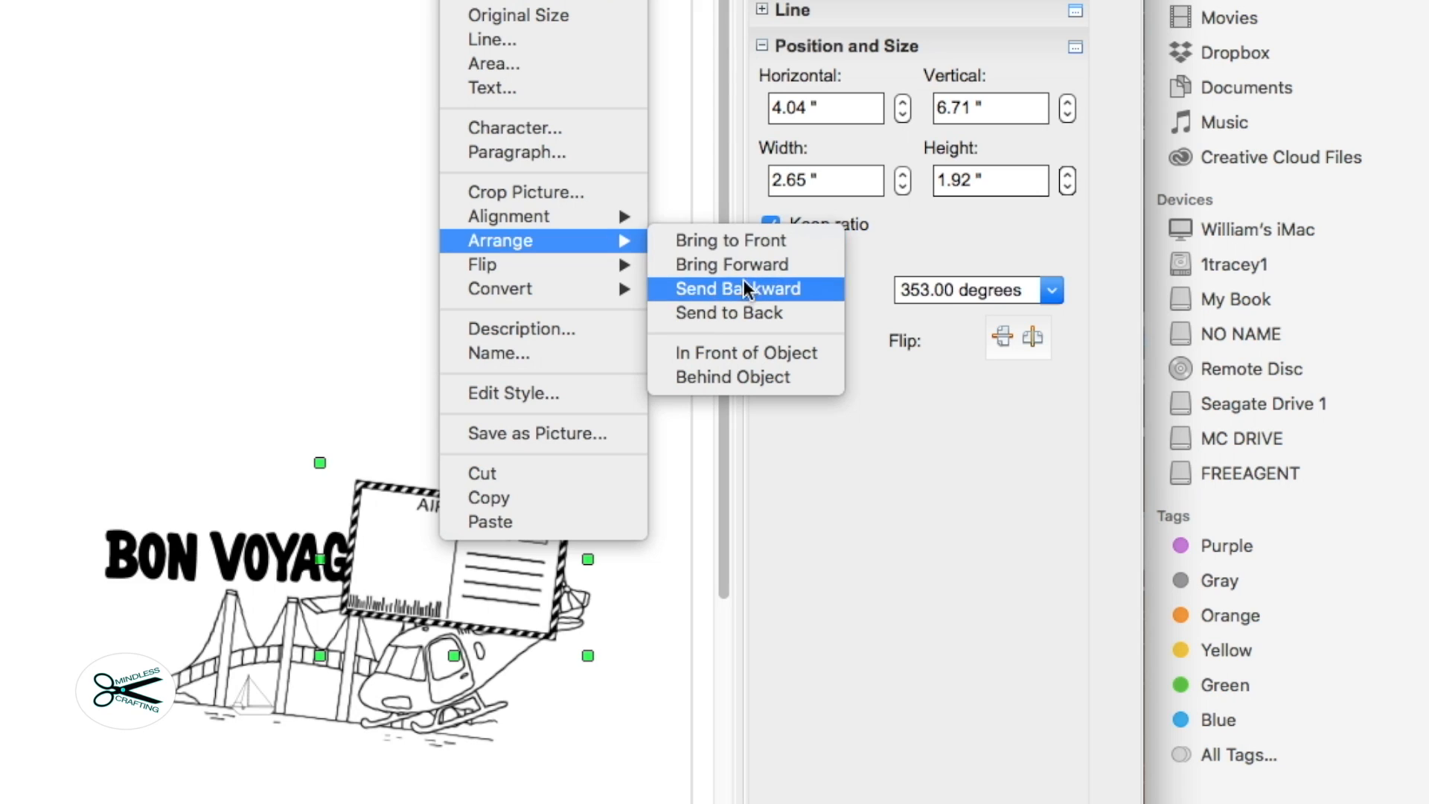
left_click(745, 311)
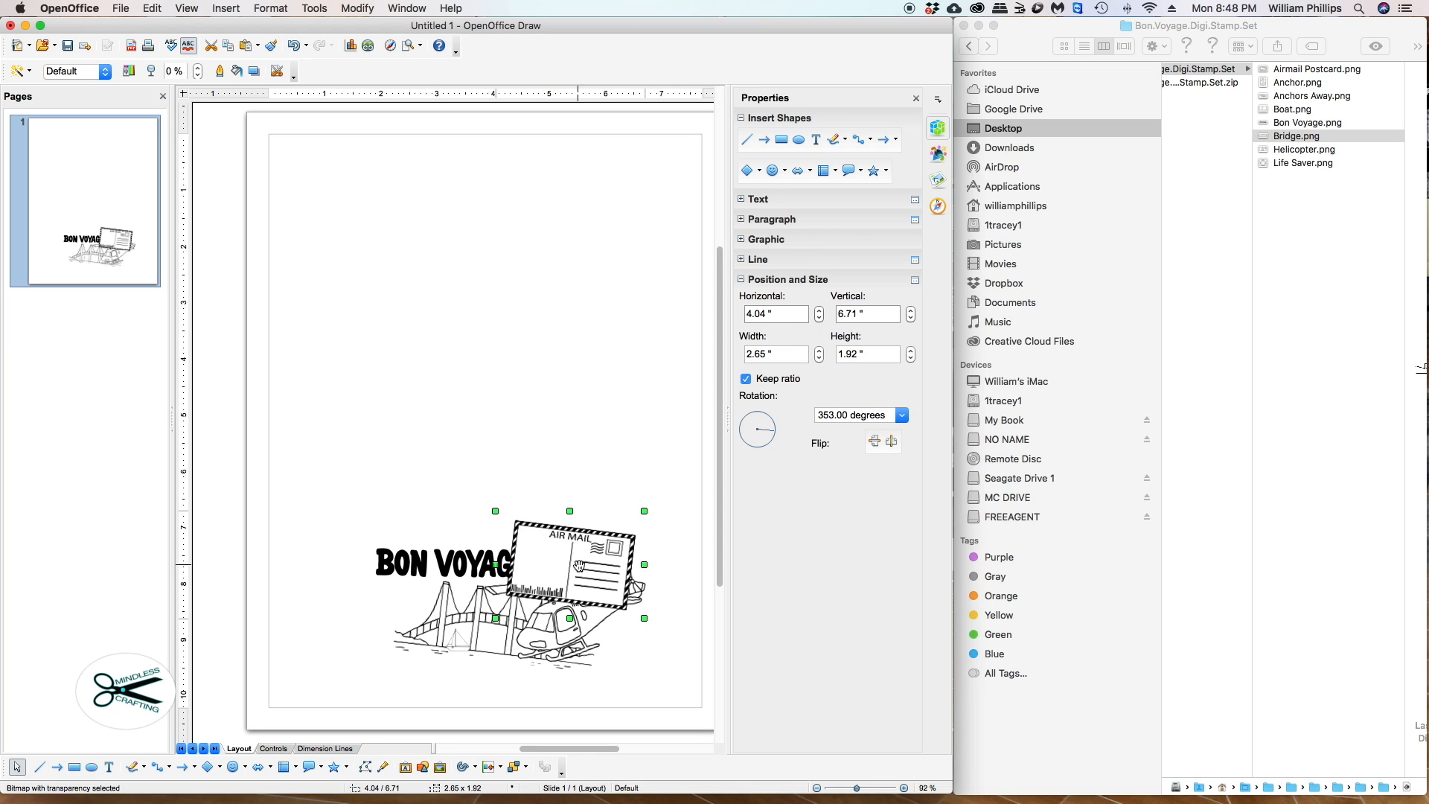
Step: Move one duplicate postcard to the open area above BON VOYAGE, and copy and paste another at about 1.60 inches horizontal and 1.16 inches vertical
left_click_drag(578, 565, 519, 398)
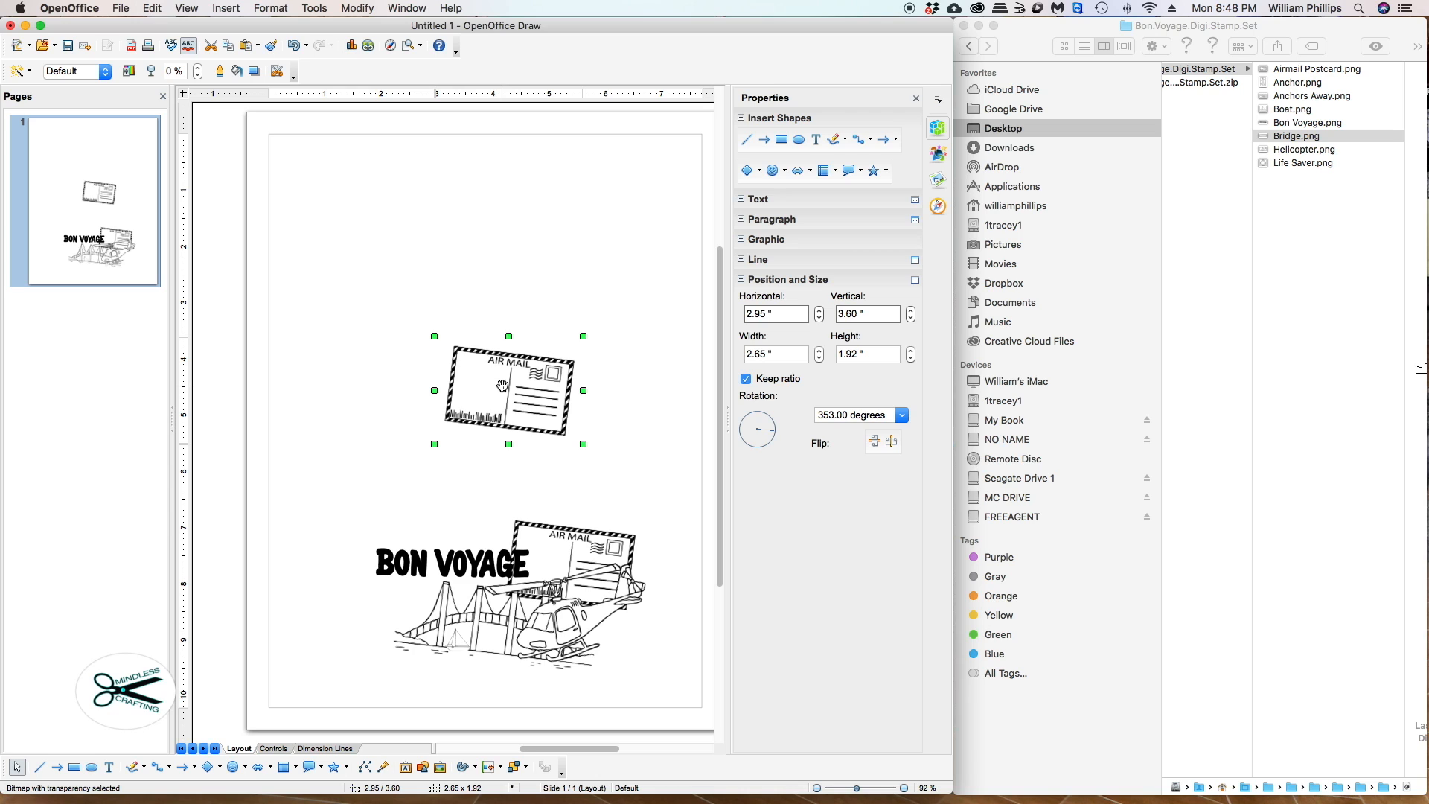
right_click(498, 387)
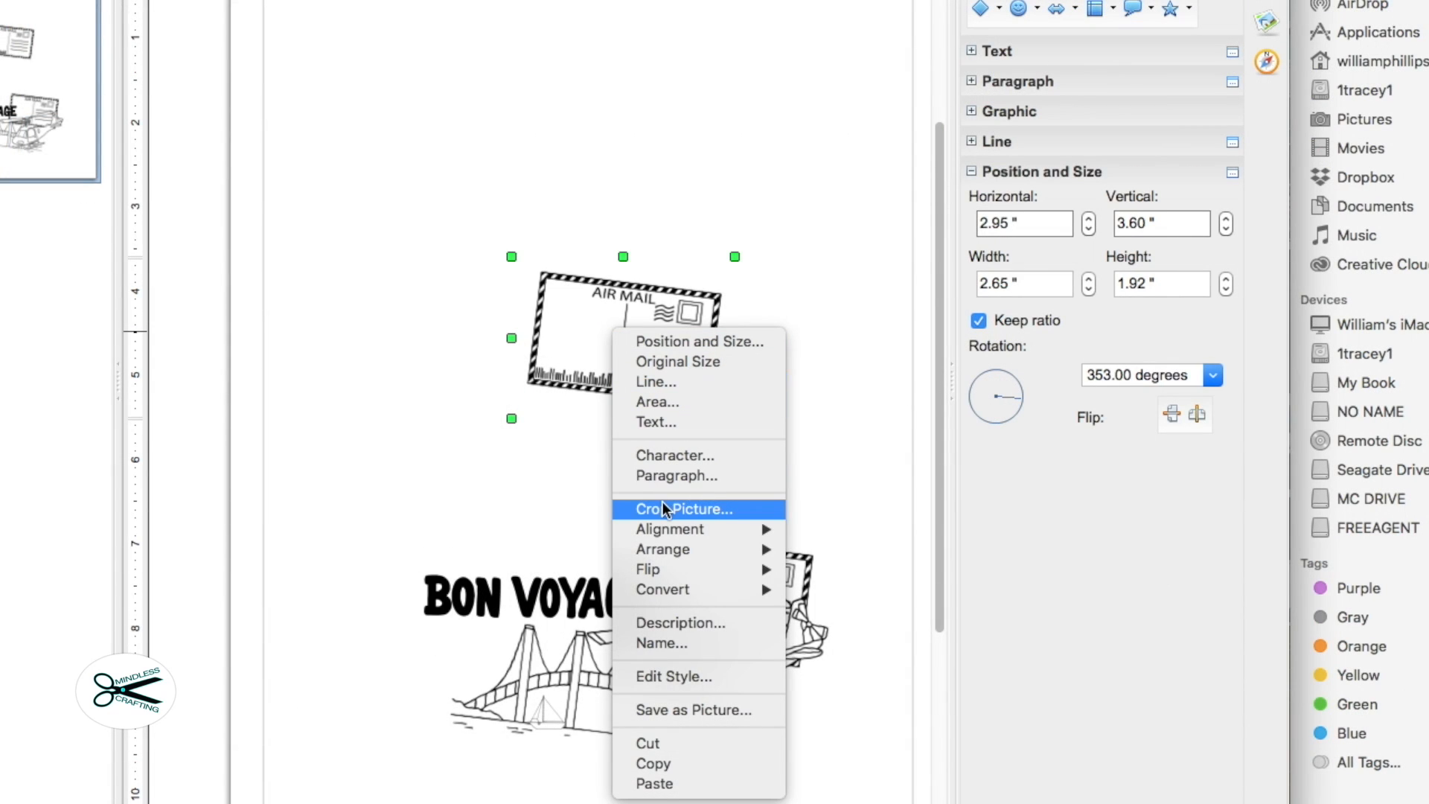
left_click(682, 762)
left_click(542, 104)
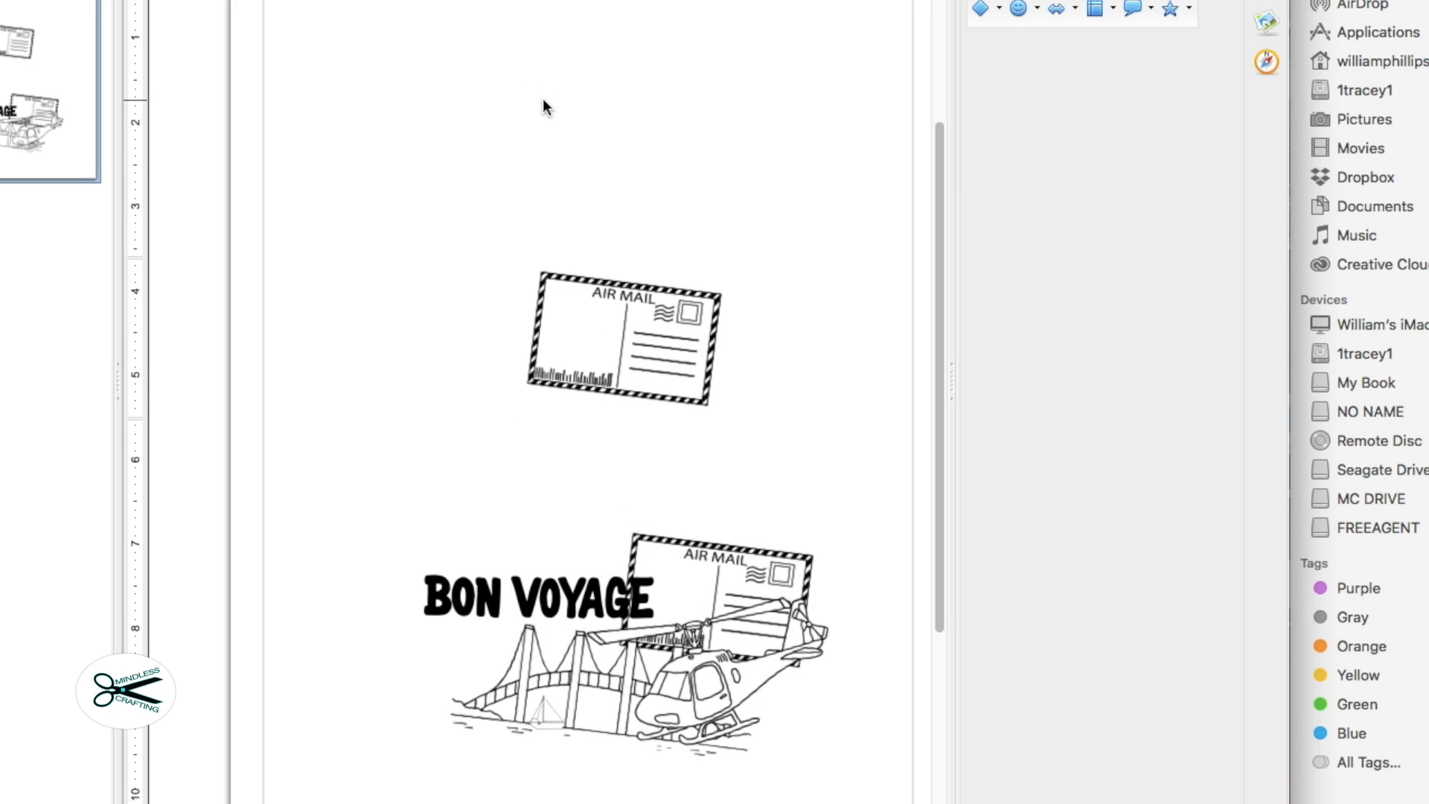
right_click(543, 104)
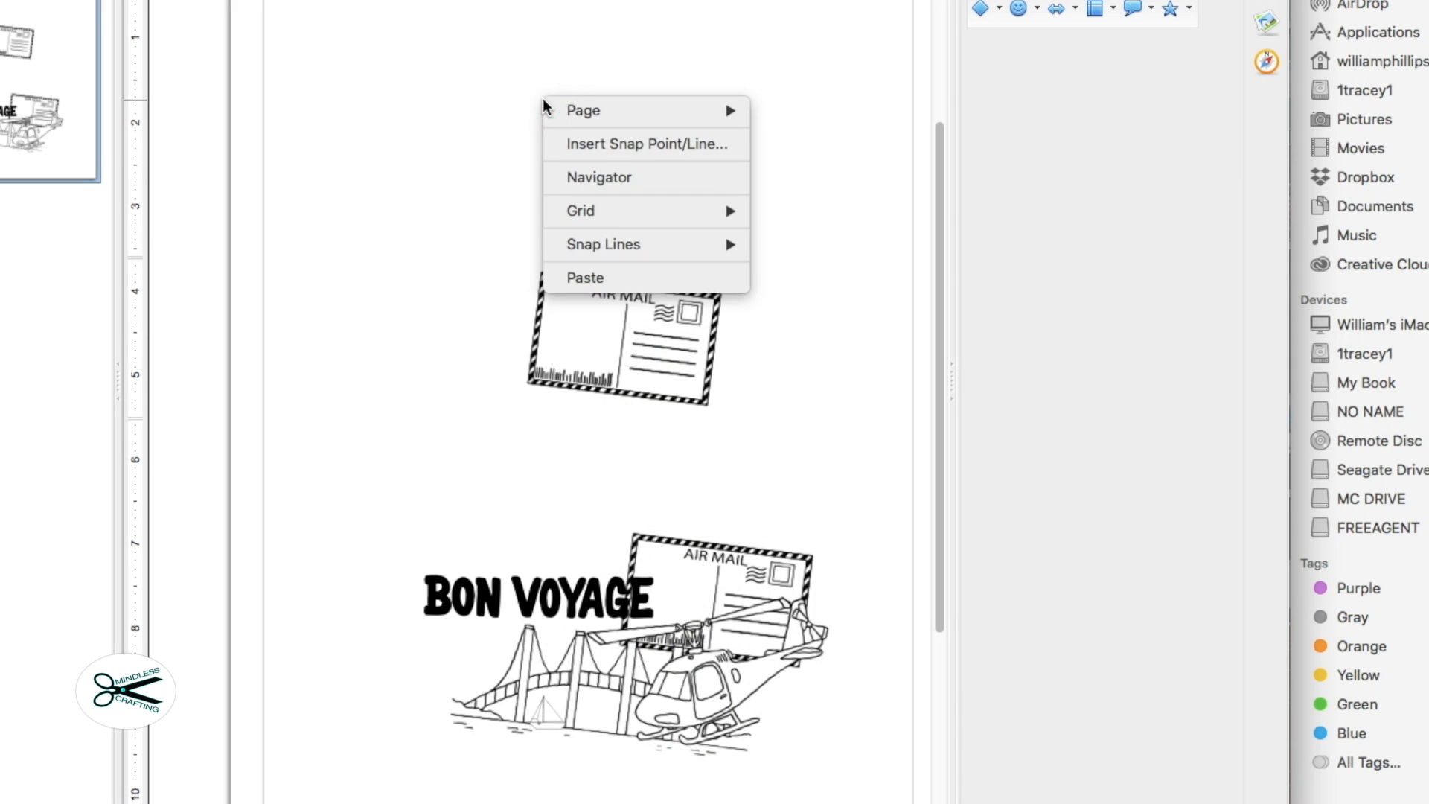
left_click(600, 275)
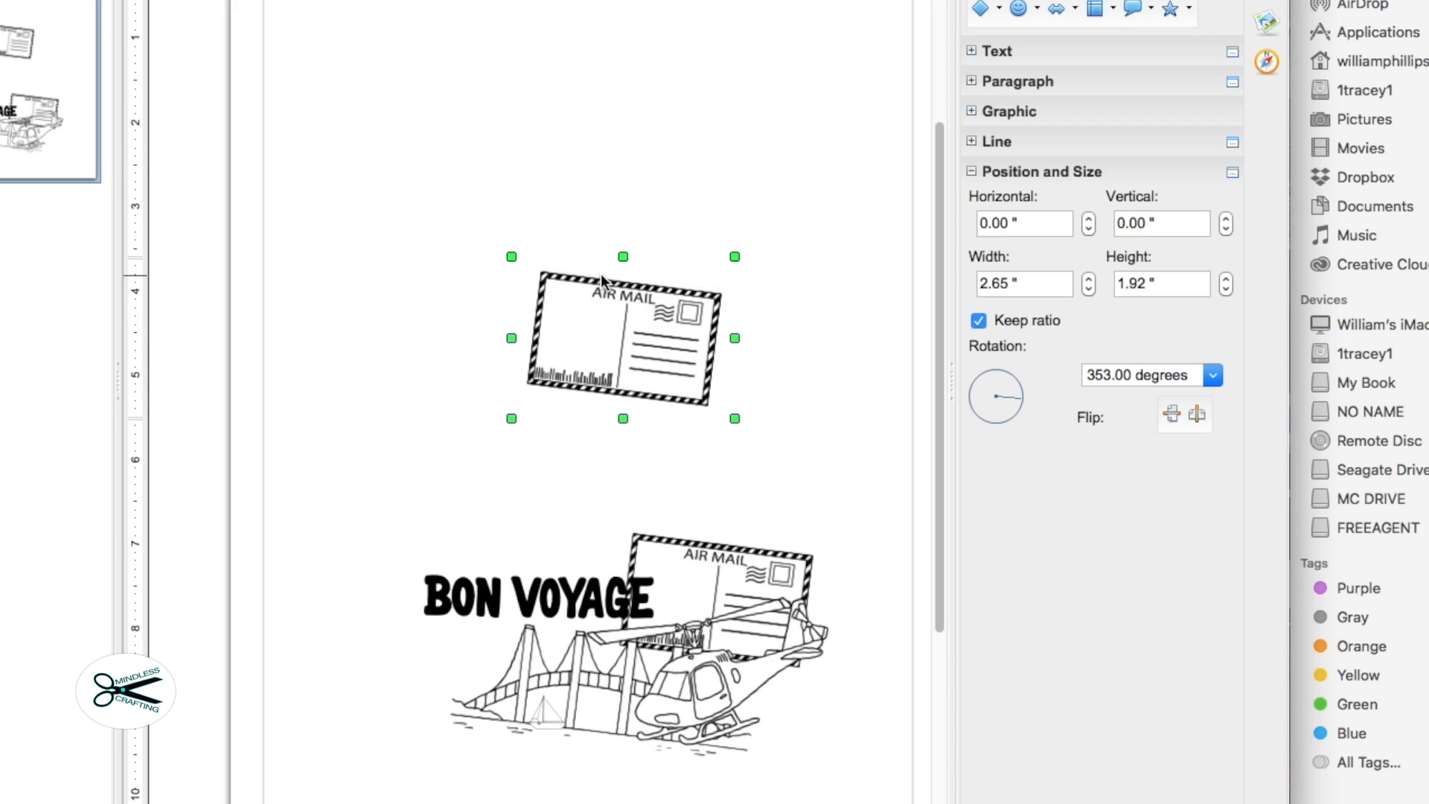
left_click(631, 350)
left_click_drag(631, 350, 517, 145)
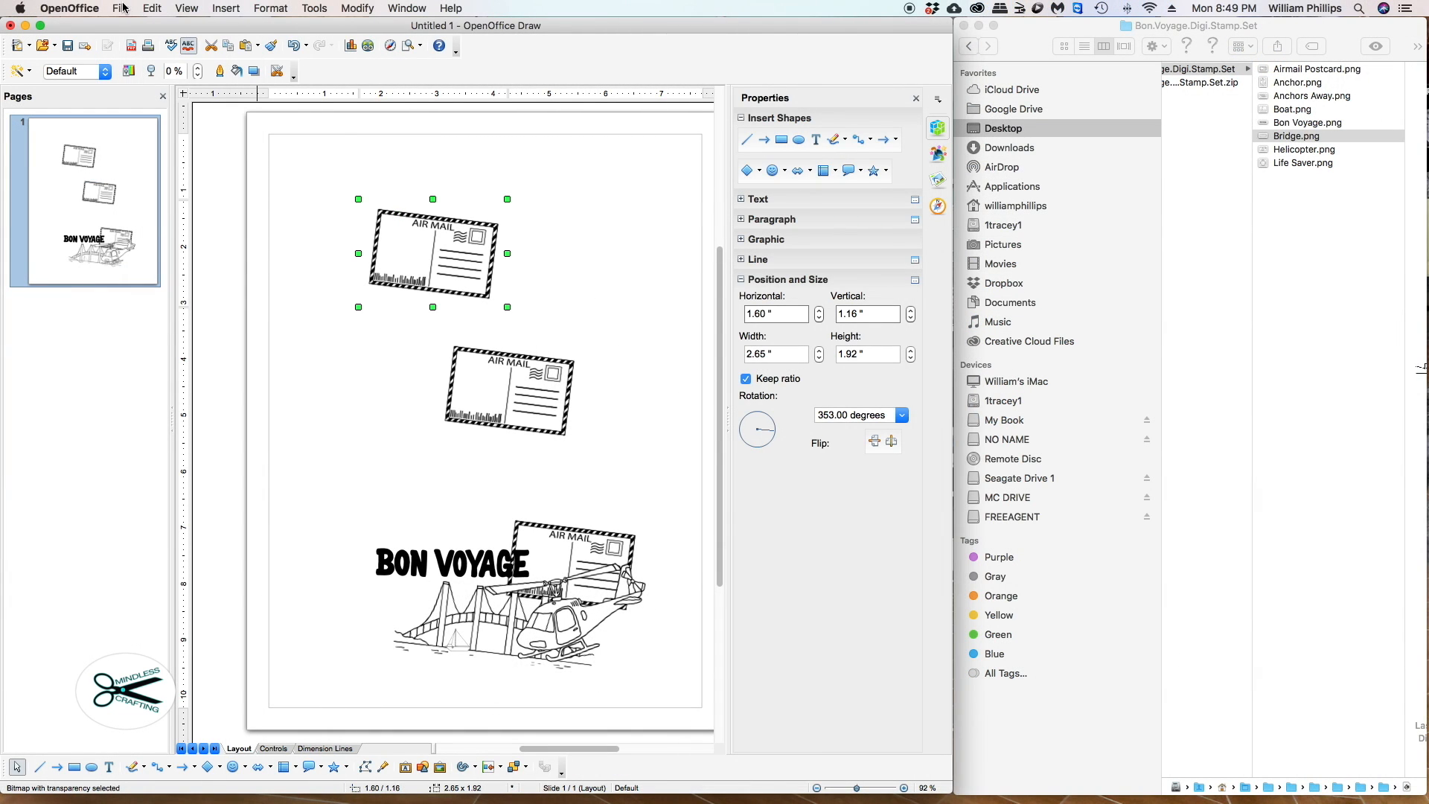
left_click(123, 8)
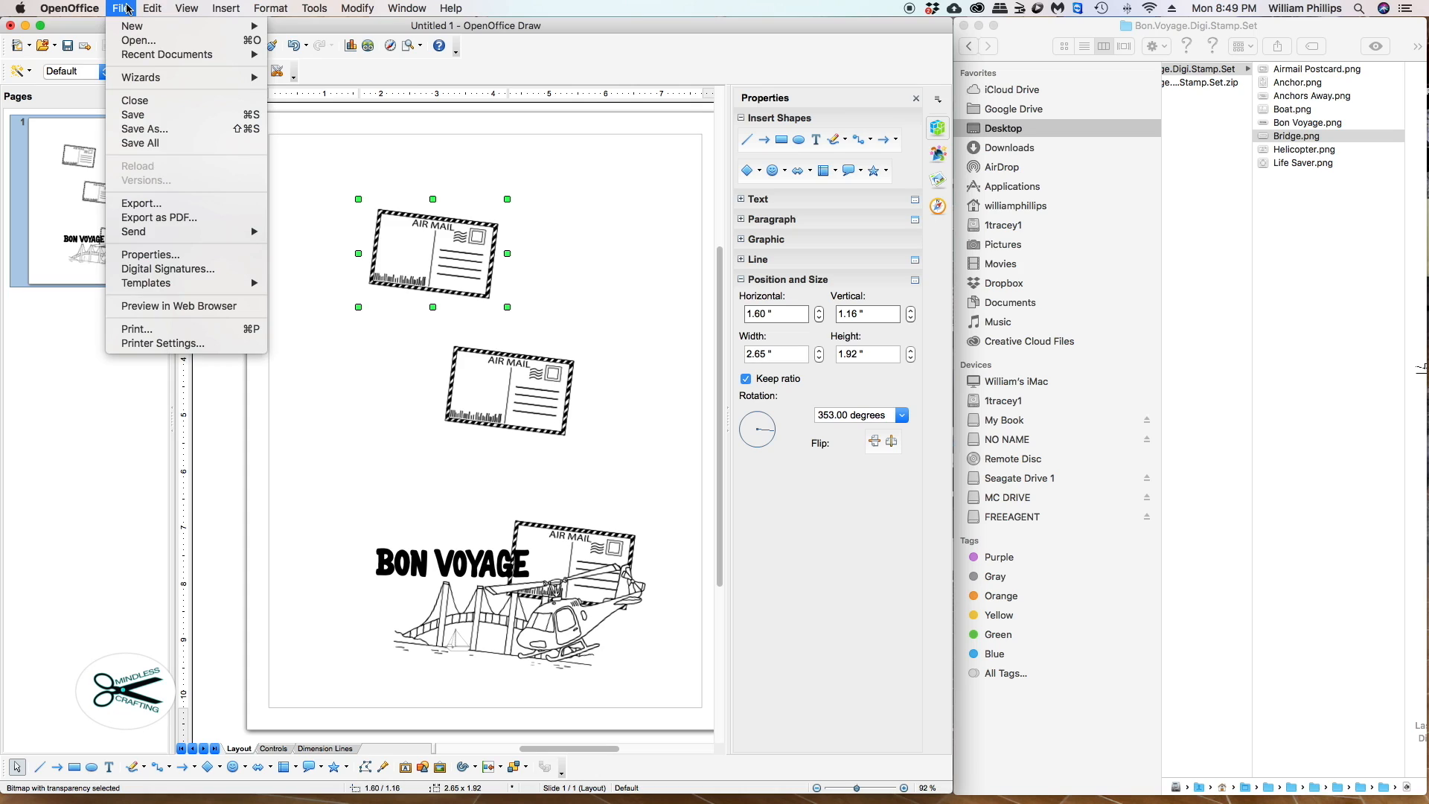
mouse_move(151, 9)
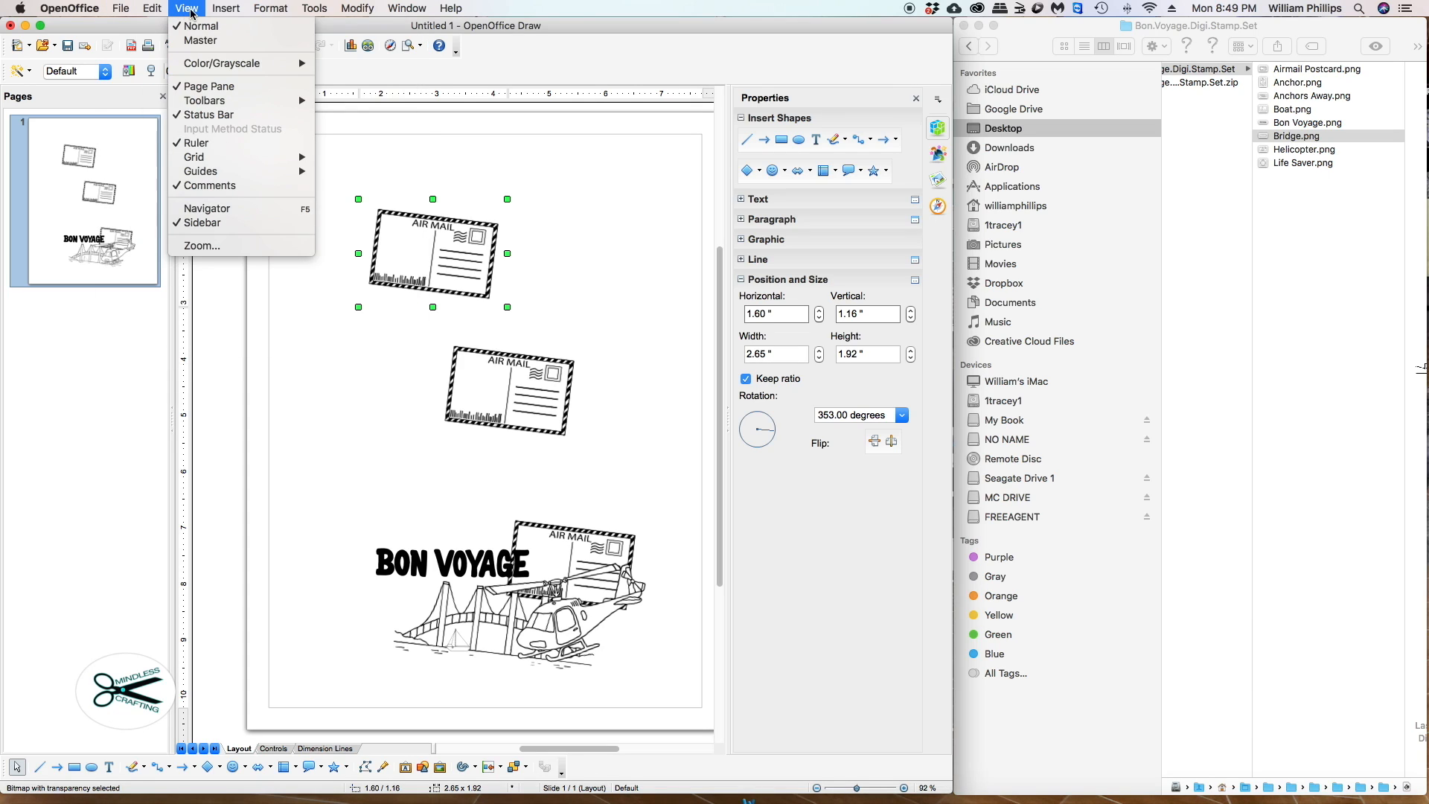
mouse_move(218, 12)
mouse_move(266, 12)
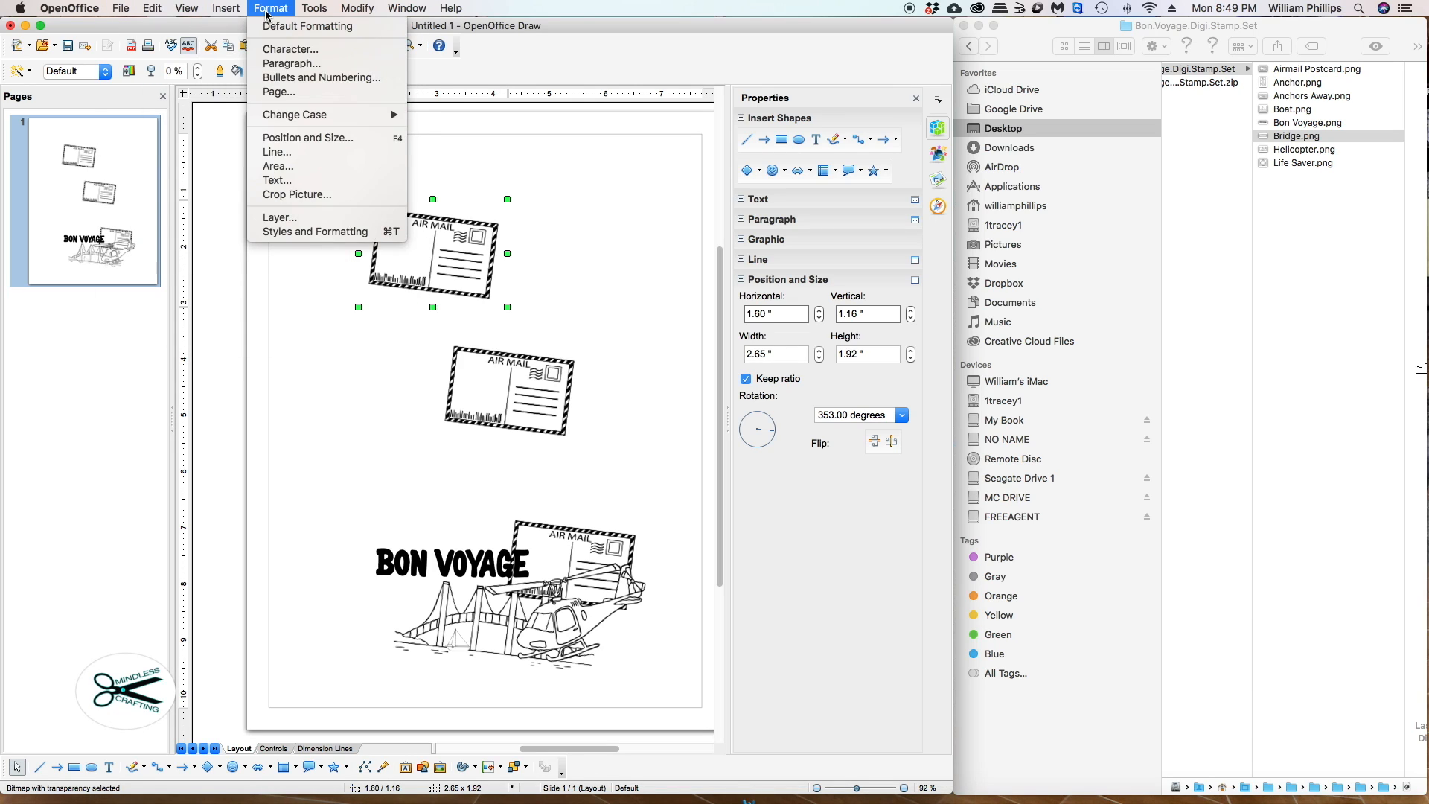
mouse_move(309, 14)
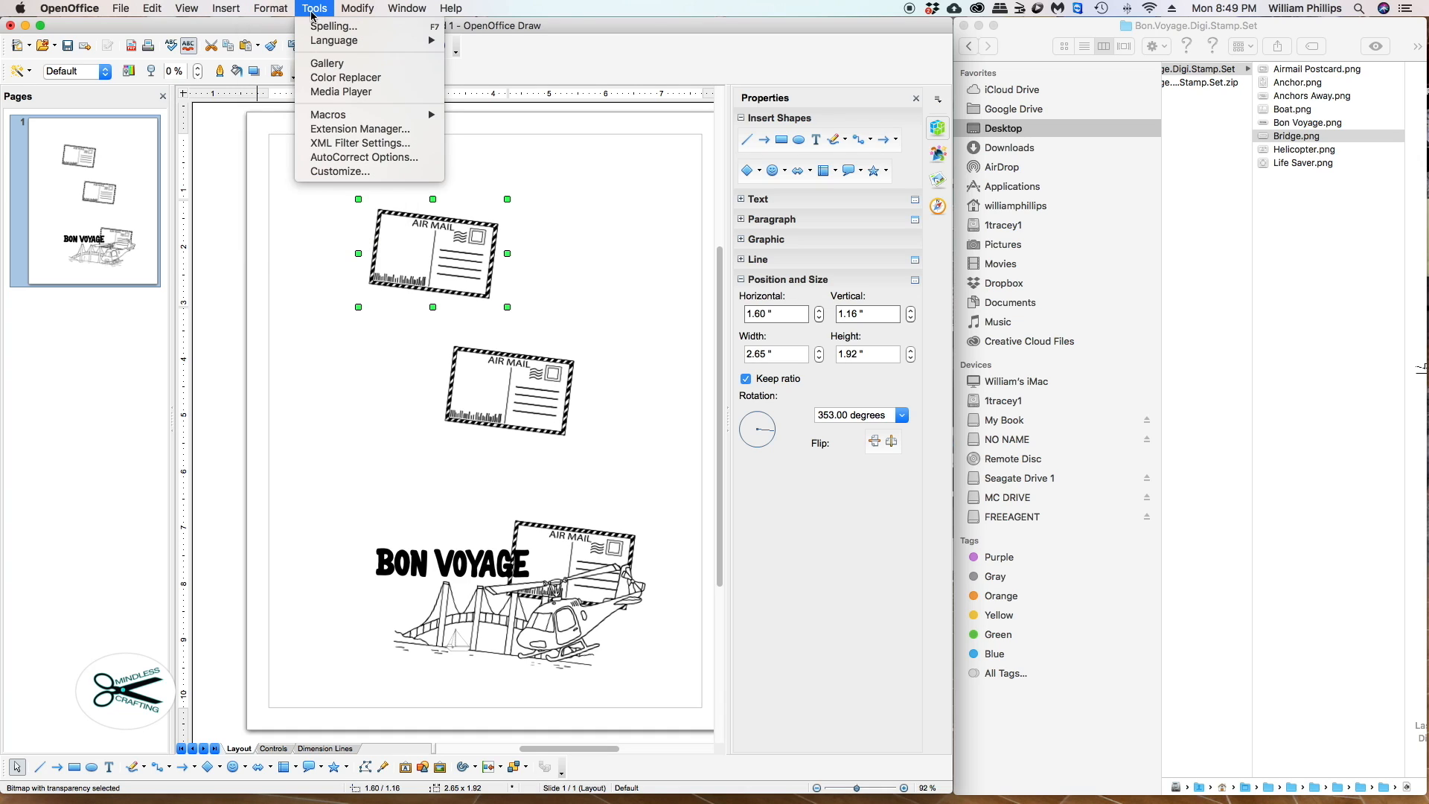
mouse_move(365, 16)
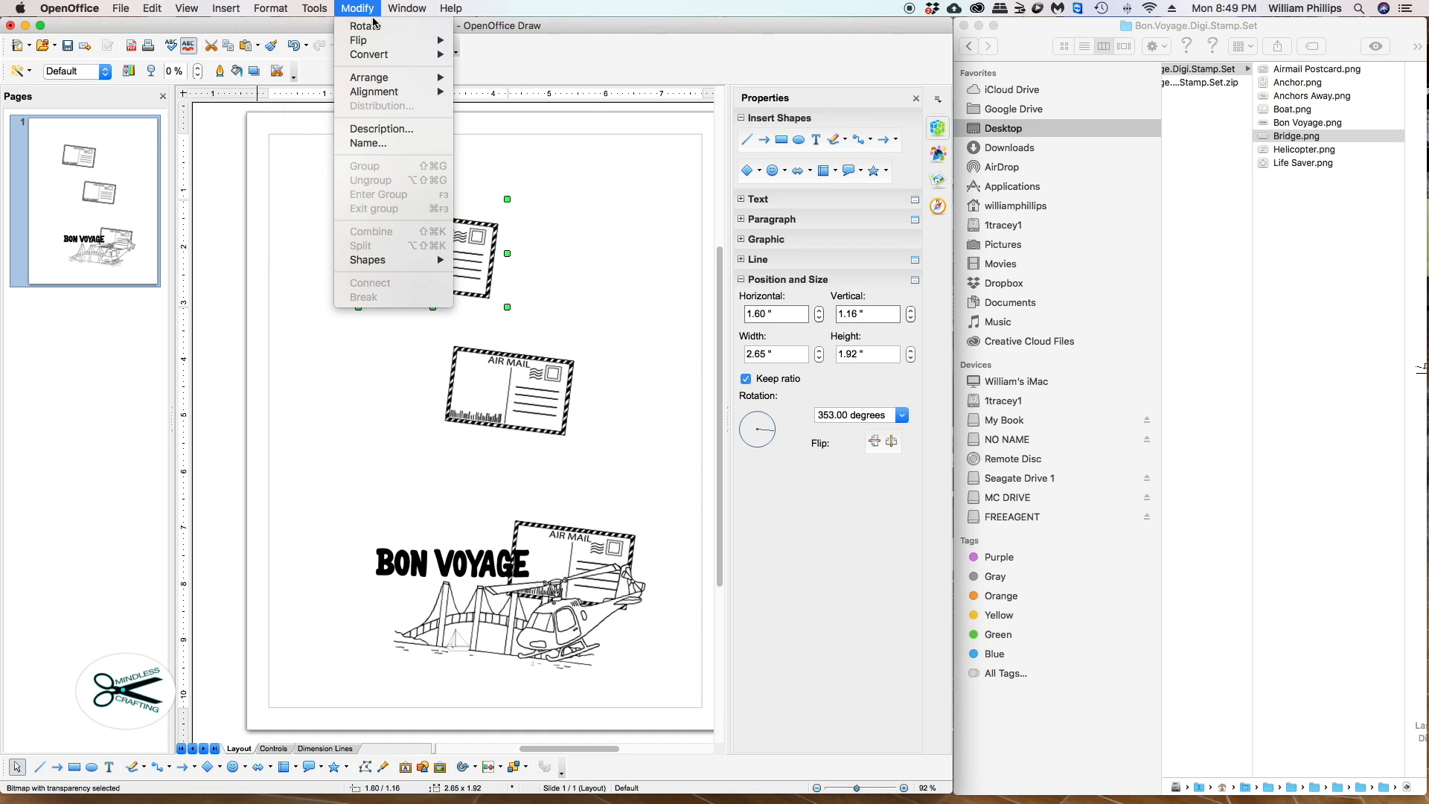
left_click(626, 280)
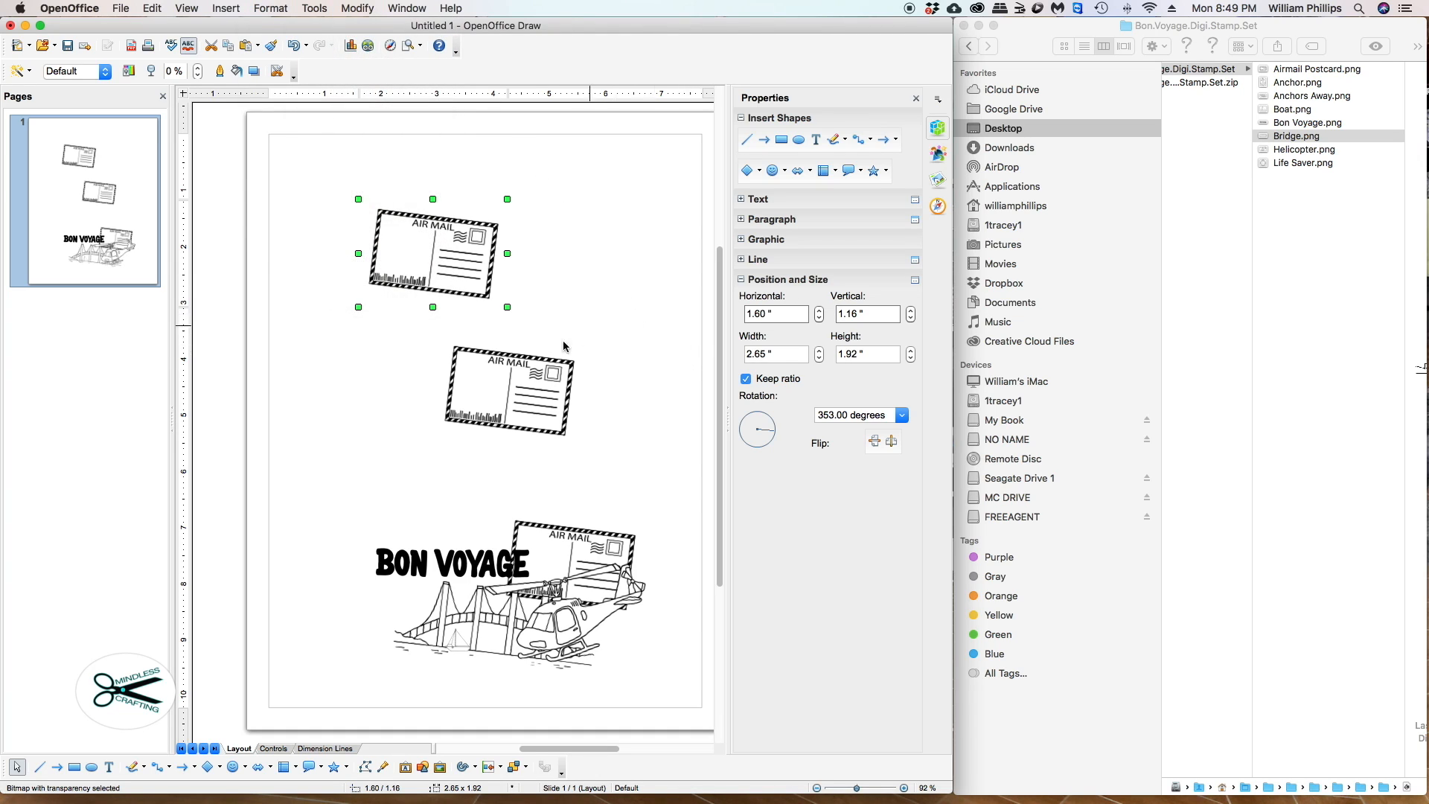
Step: Delete the two duplicate postcards above the scene
left_click(598, 363)
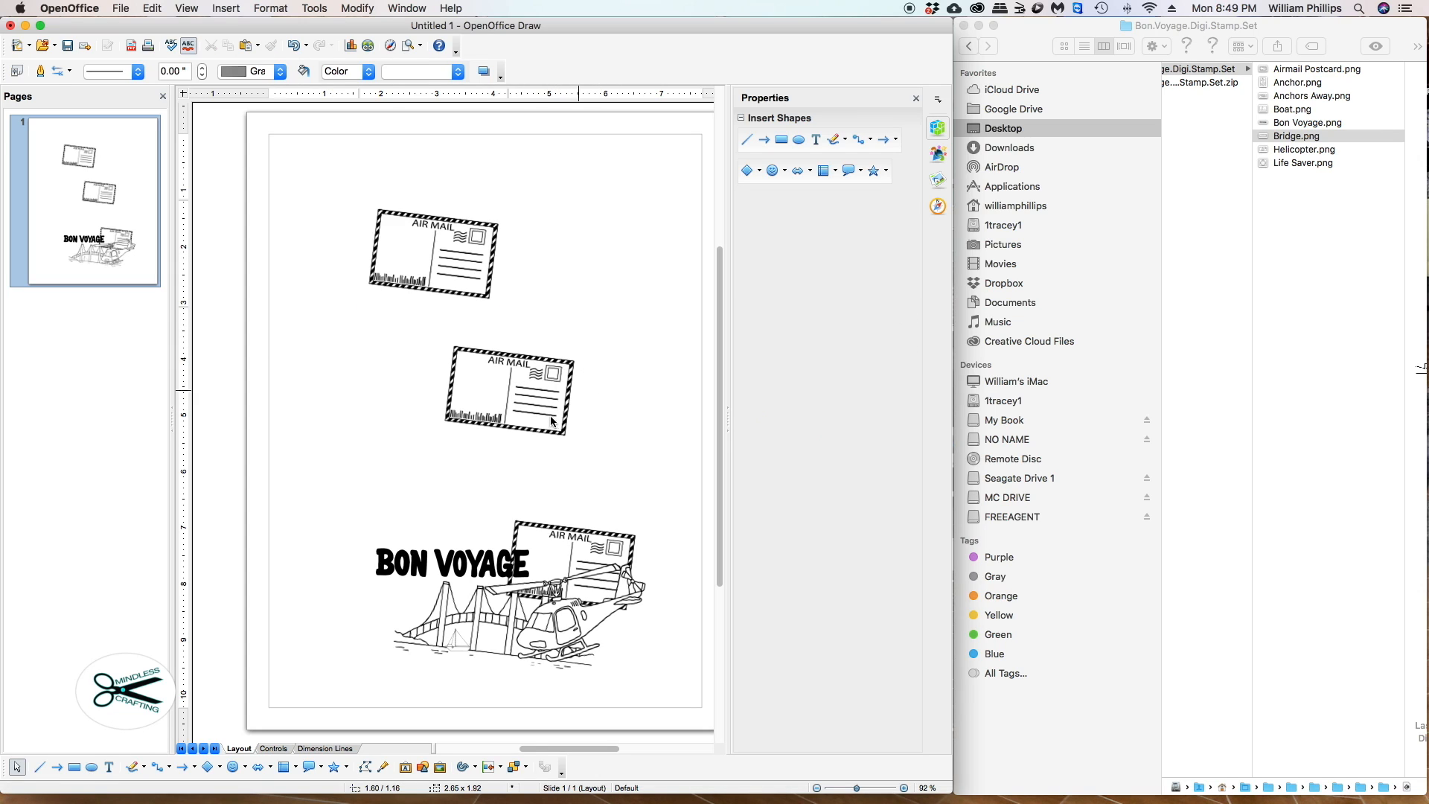
left_click(496, 380)
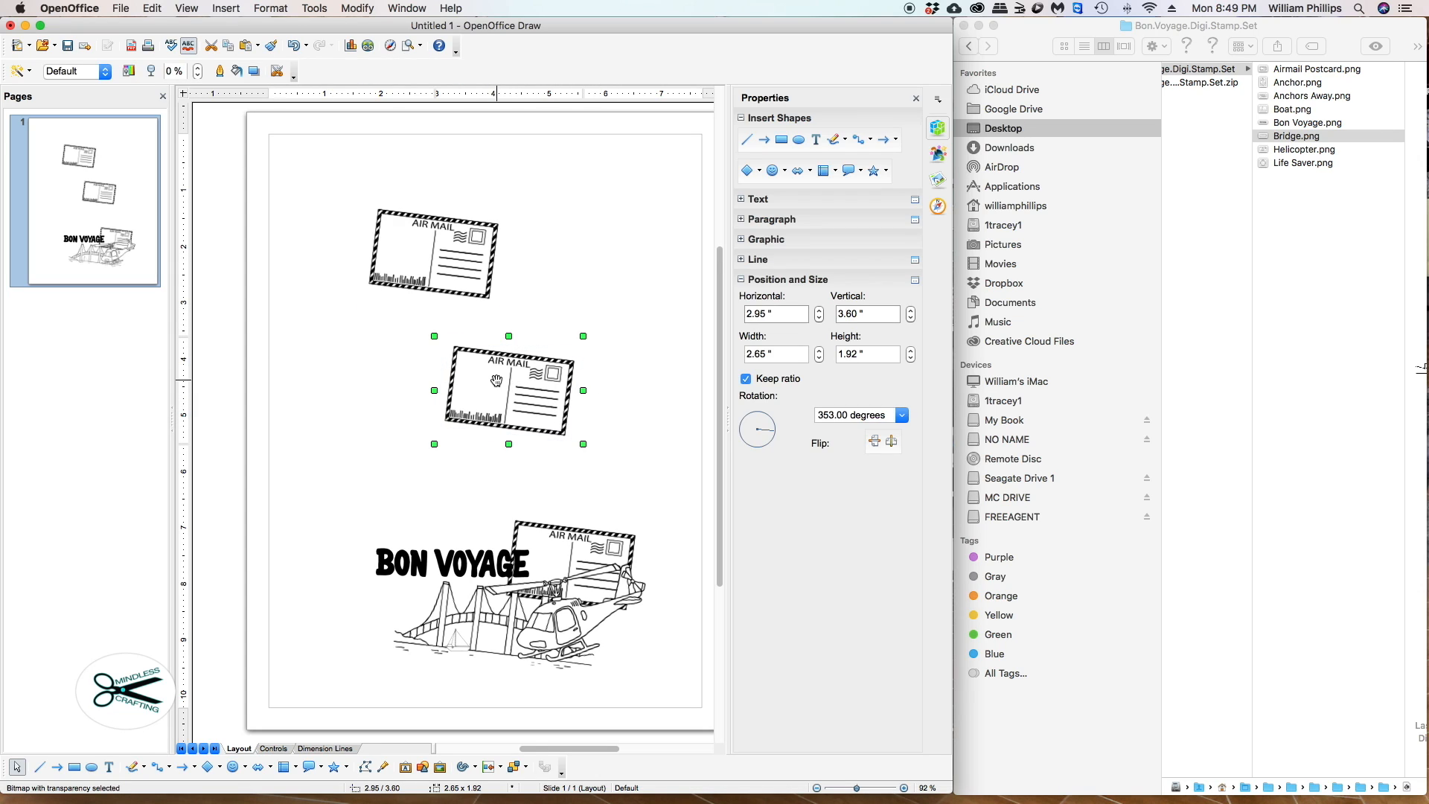
key("Delete")
left_click(432, 255)
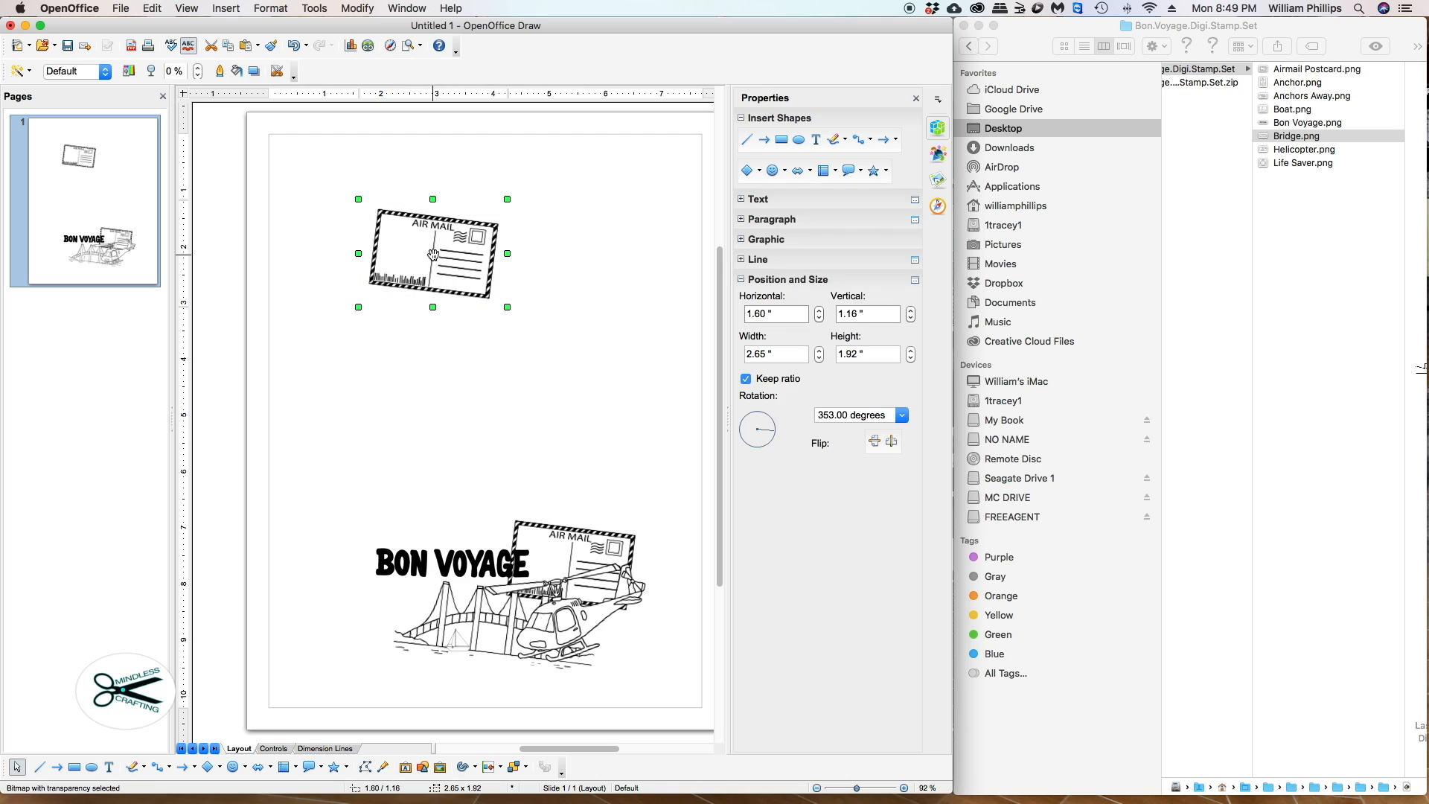
key("Delete")
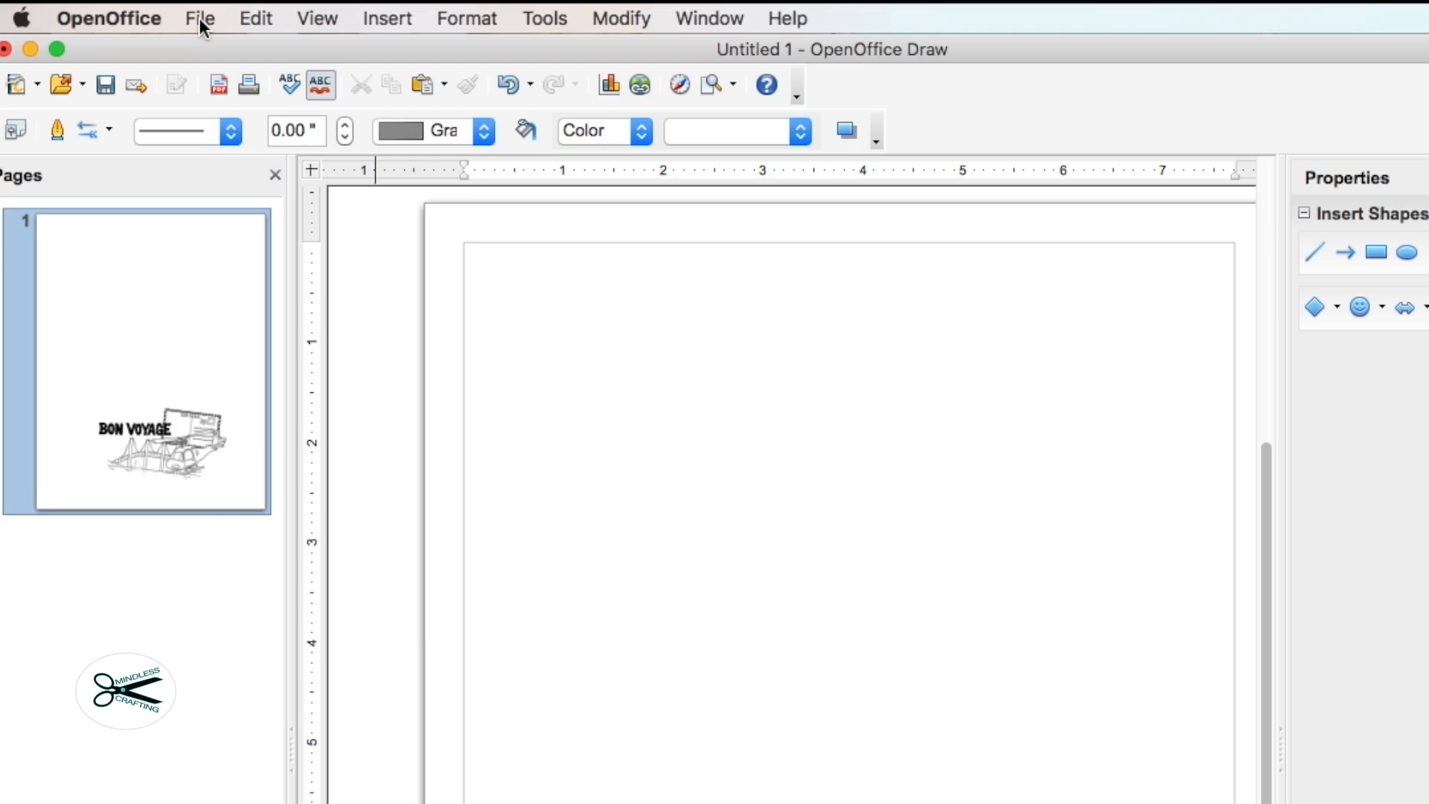
Step: Choose the Canon MX340 series printer, review the detailed print options, and cancel printing
left_click(119, 9)
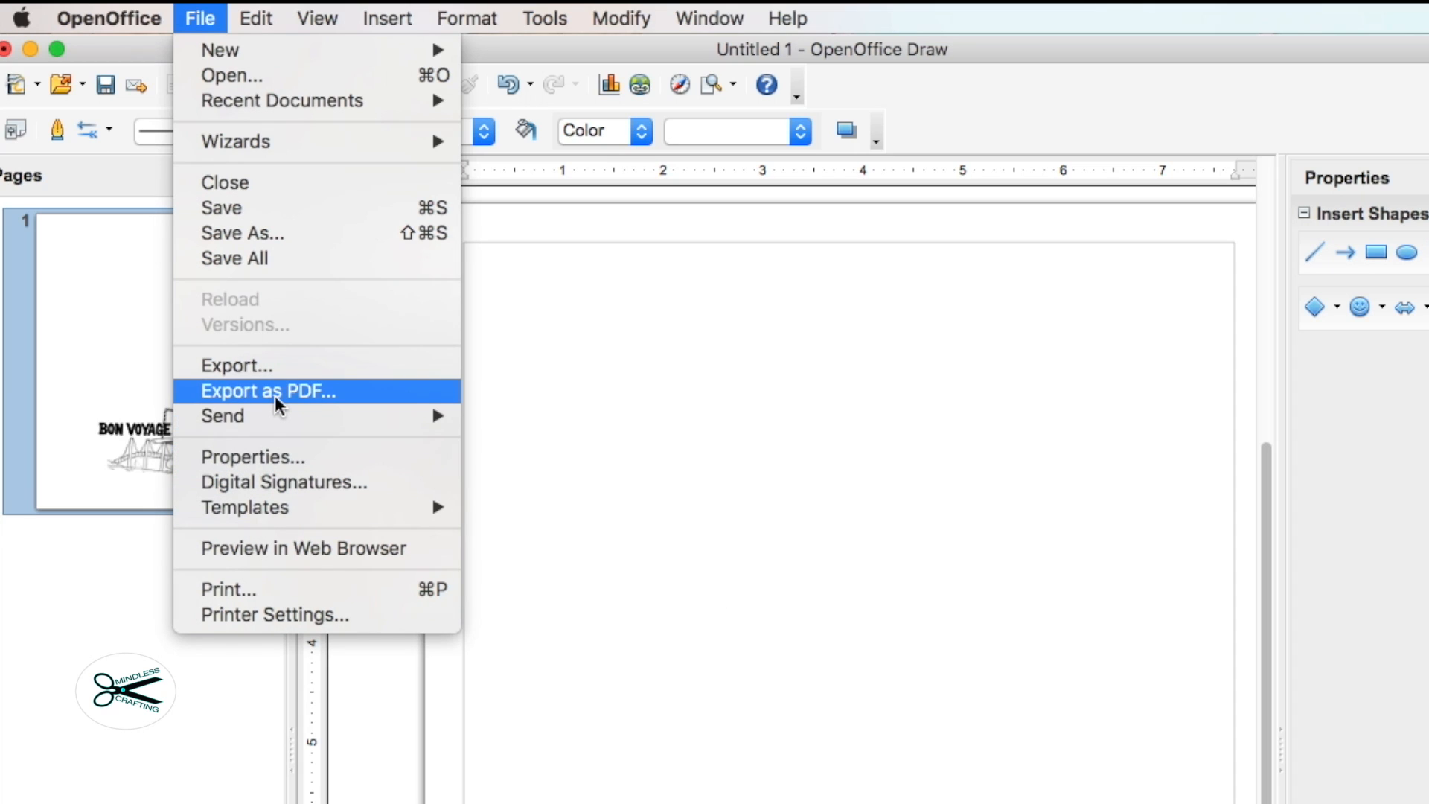
left_click(271, 591)
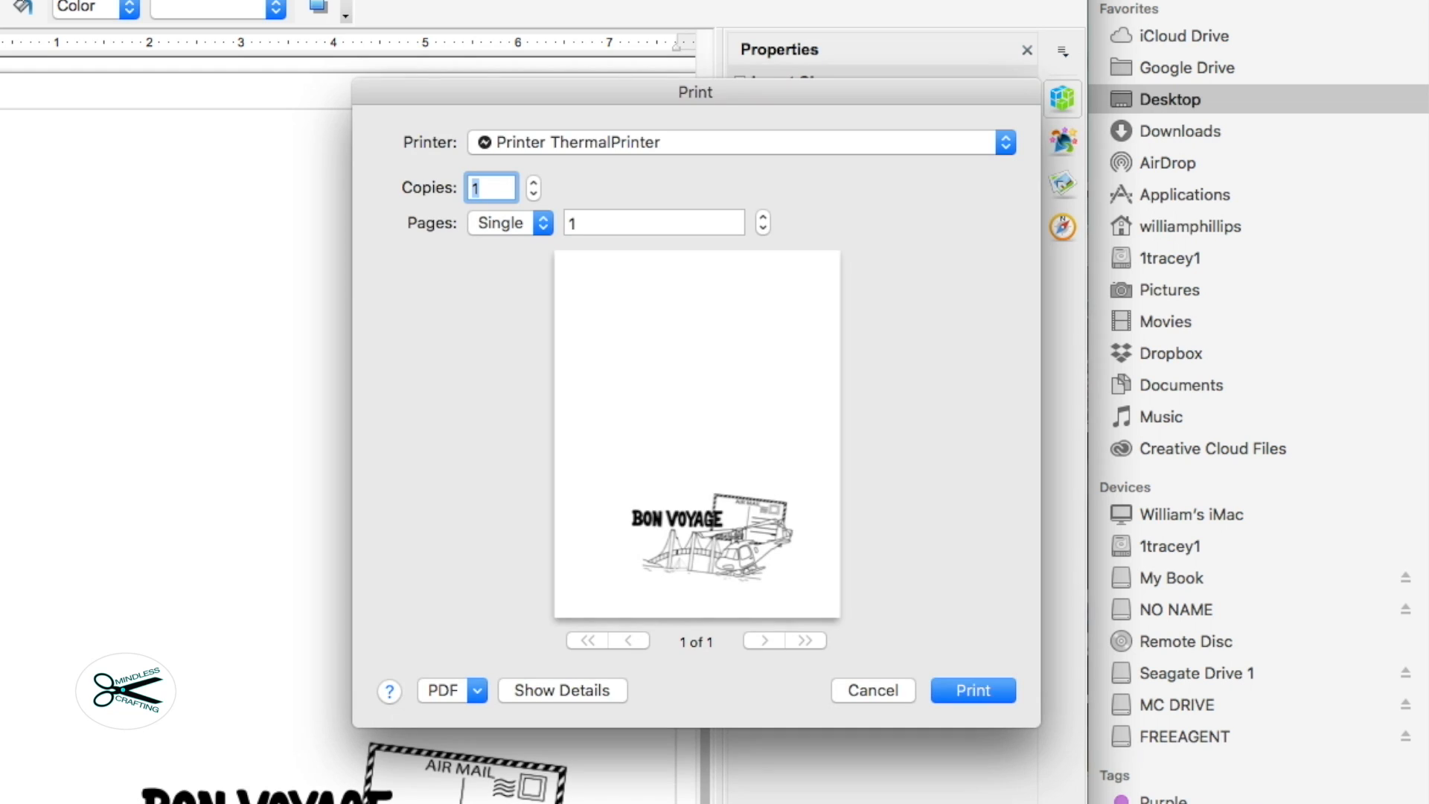
left_click(636, 141)
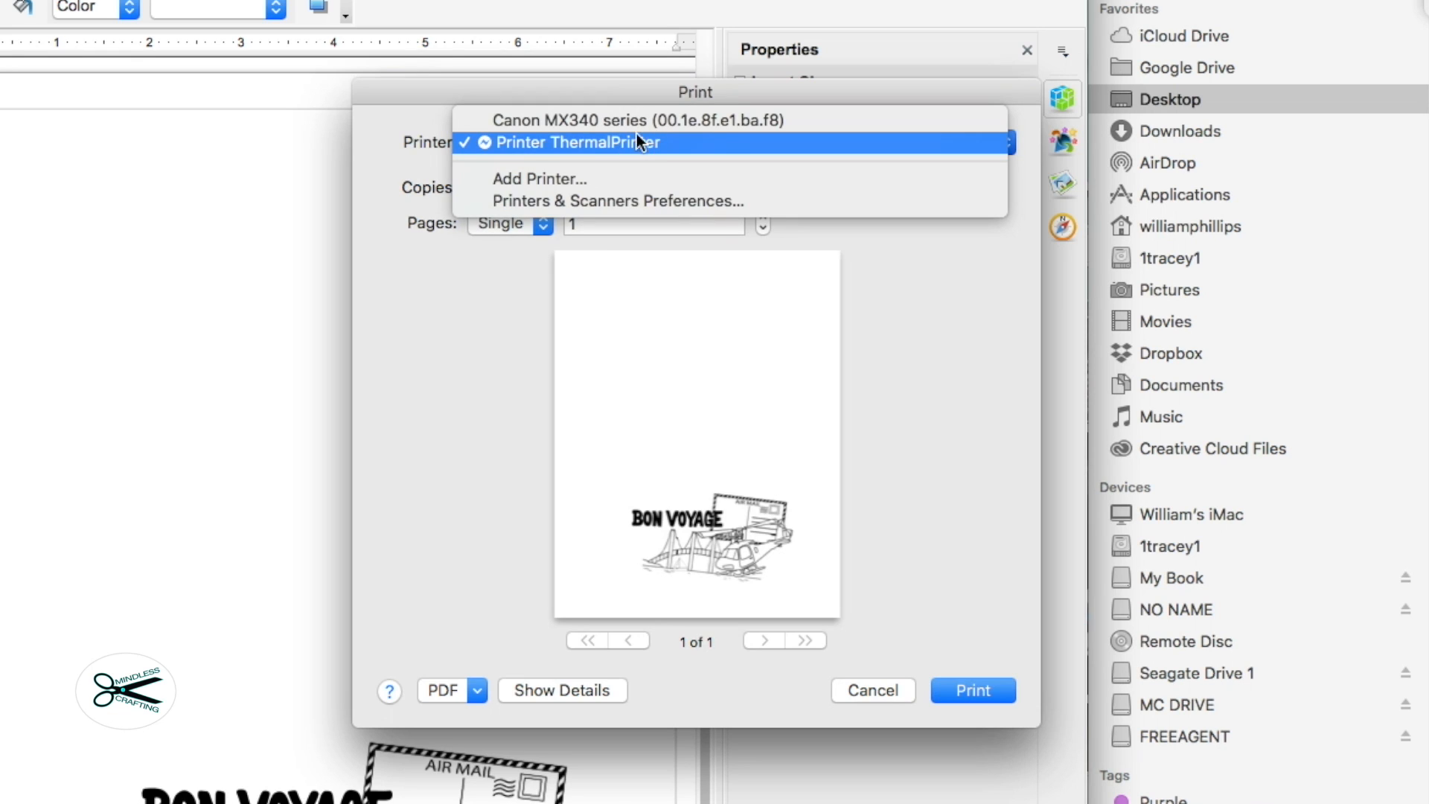
left_click(633, 119)
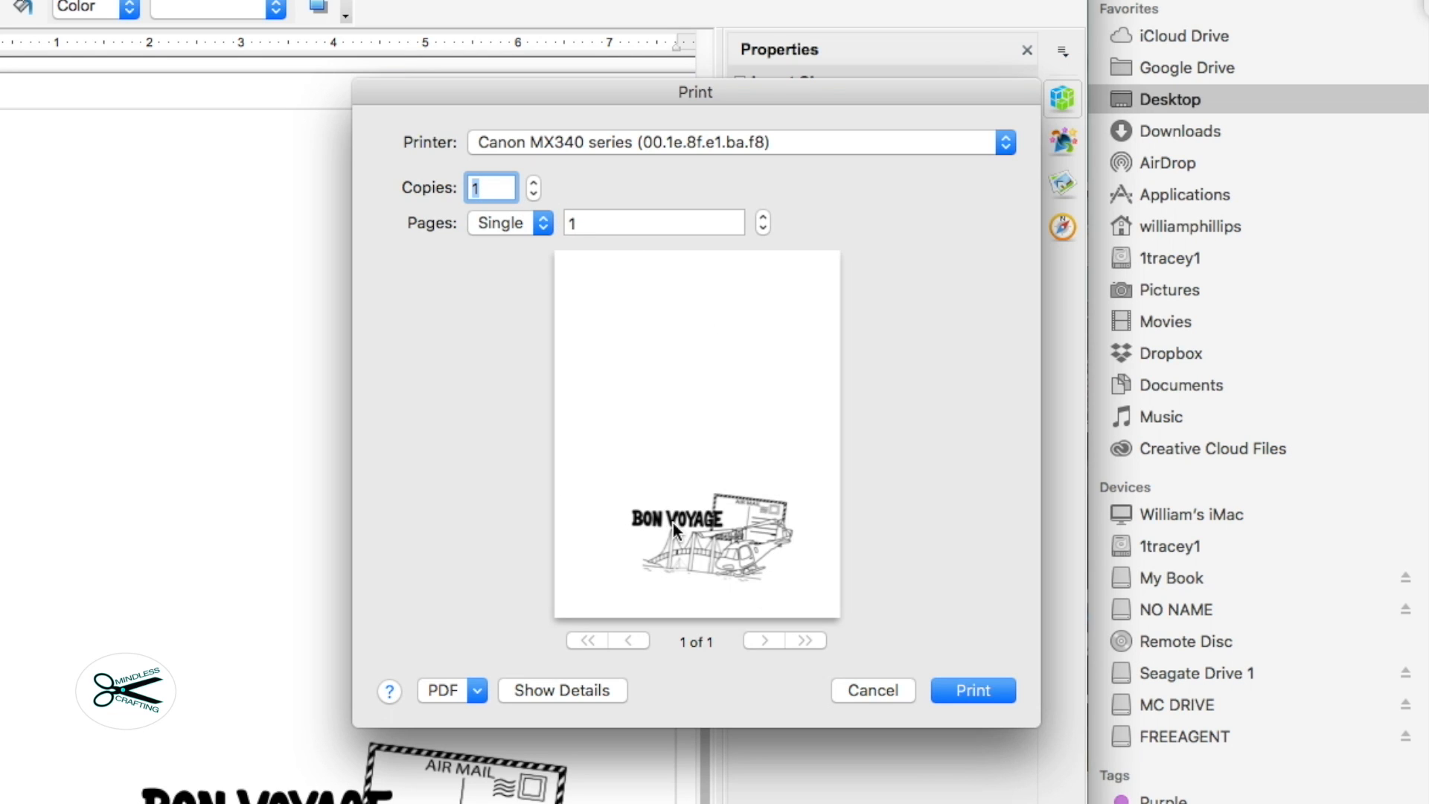
left_click(579, 690)
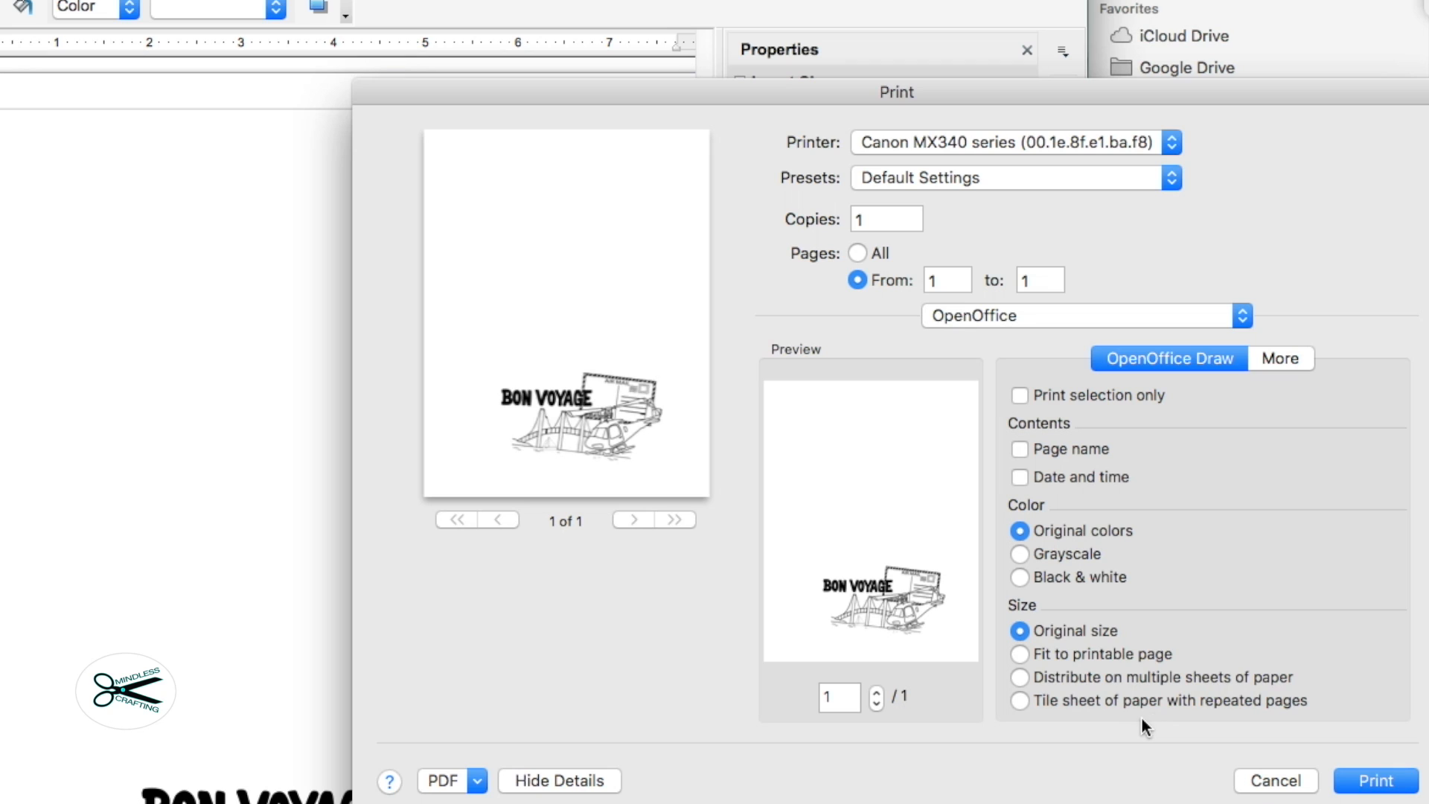
left_click(545, 783)
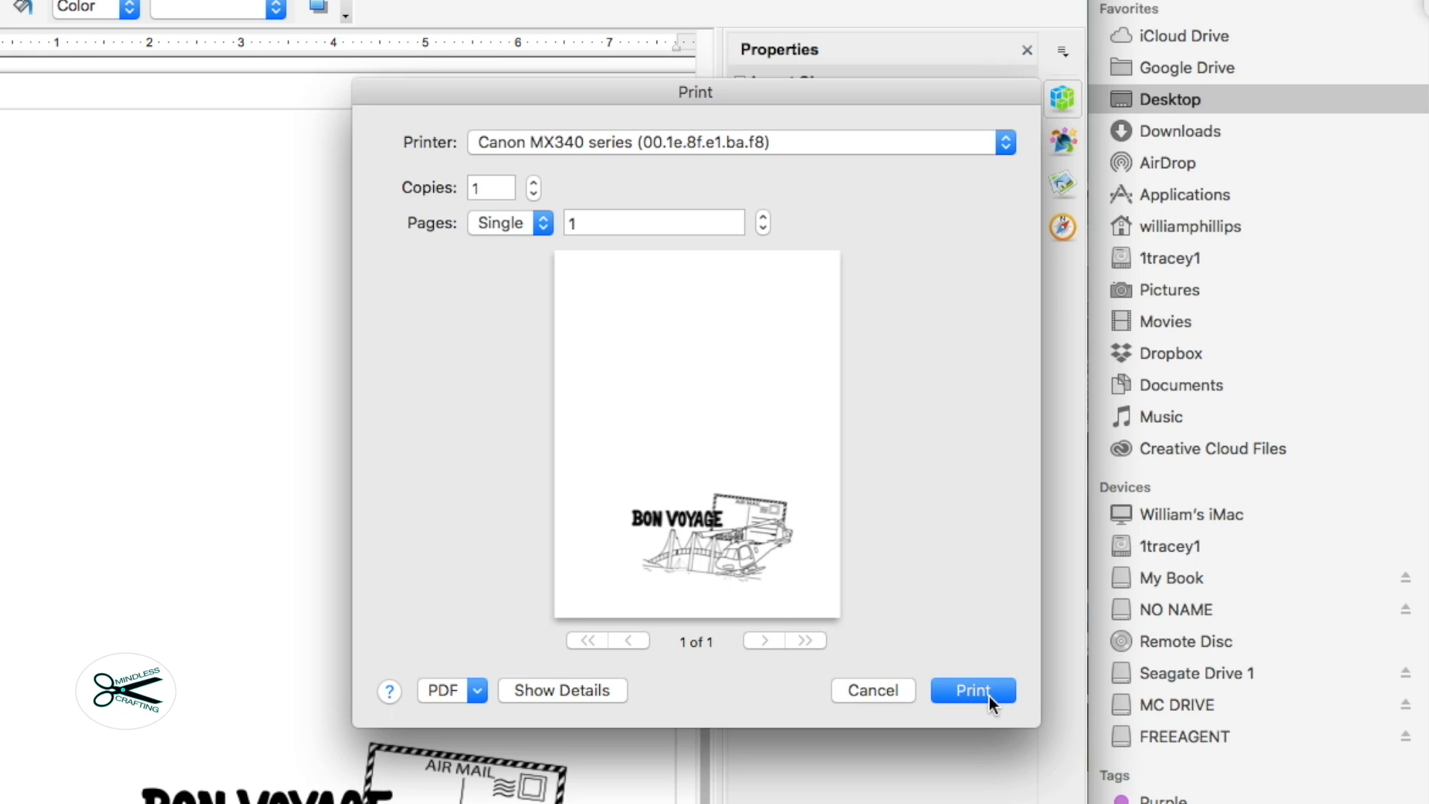
left_click(872, 688)
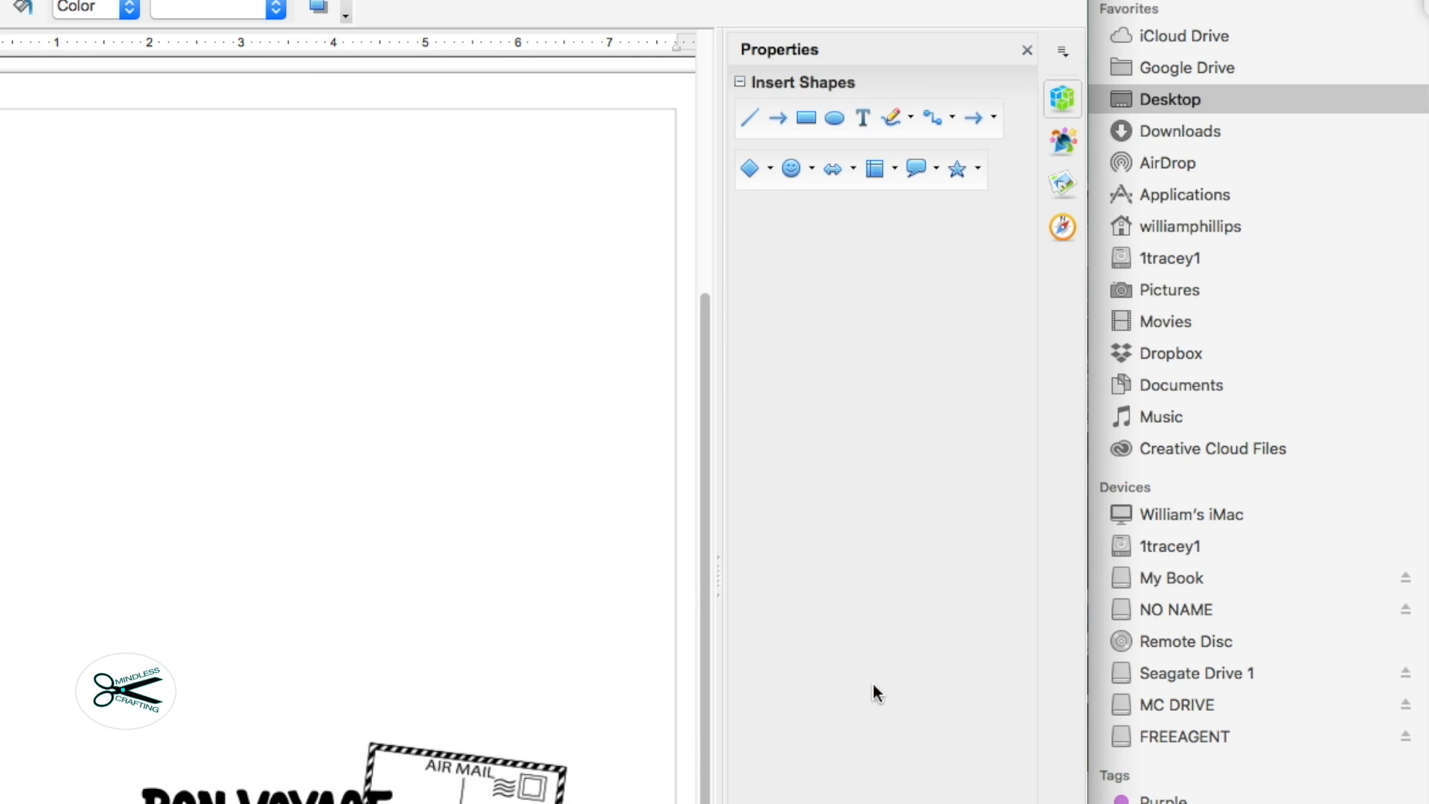